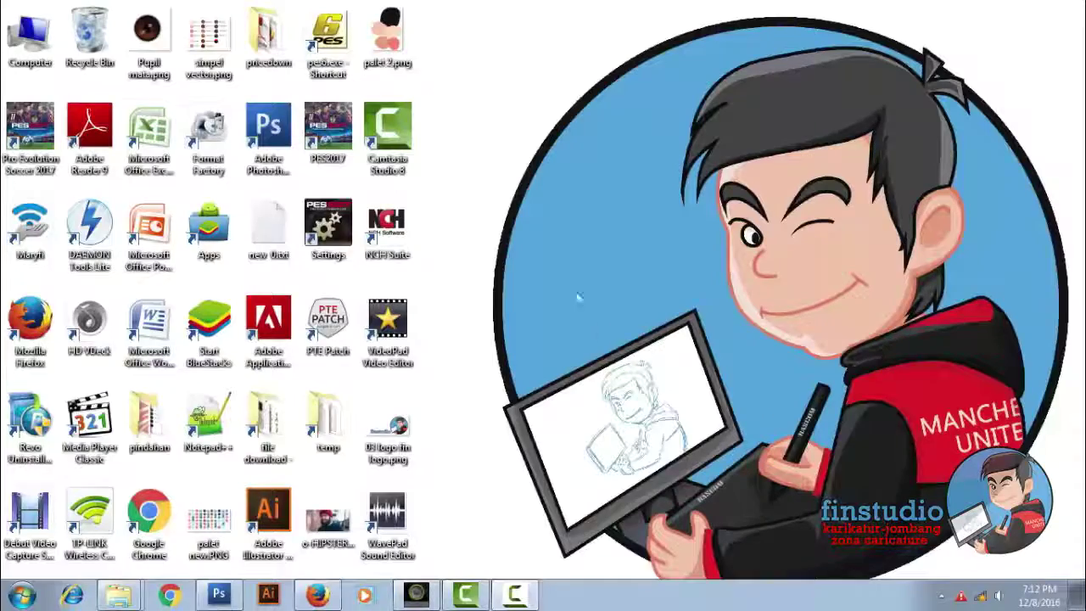
# Refresh the desktop
pyautogui.rightClick(556, 183)
pyautogui.click(597, 228)
pyautogui.rightClick(603, 166)
pyautogui.click(643, 210)
pyautogui.rightClick(614, 160)
pyautogui.rightClick(610, 178)
pyautogui.click(650, 222)
# Close Untitled-1 in Photoshop without saving
pyautogui.click(219, 595)
pyautogui.hotkey('ctrl', 'alt', 'w')
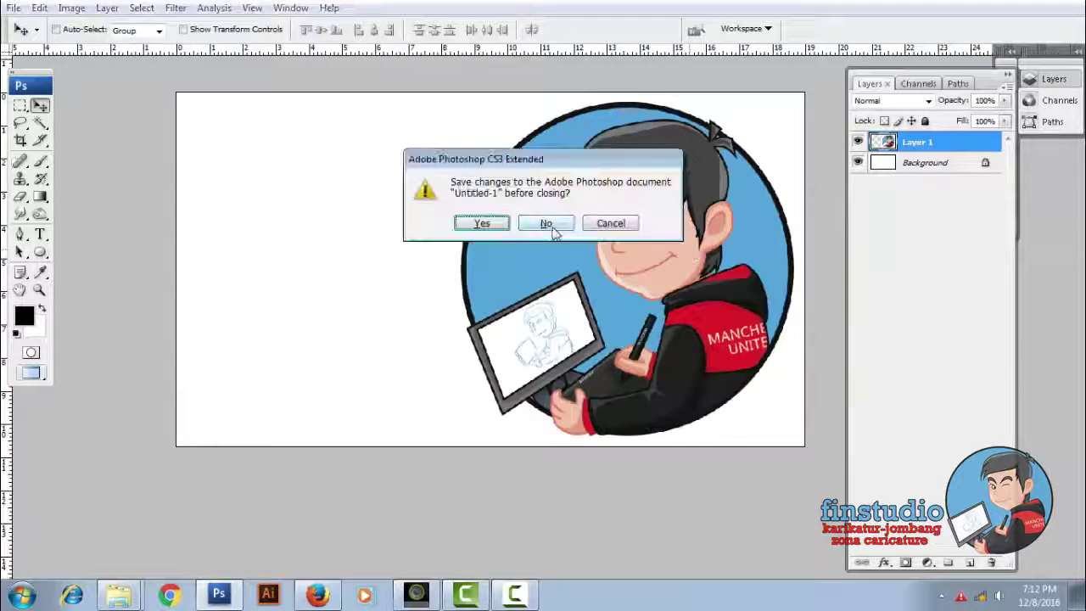
pyautogui.click(550, 224)
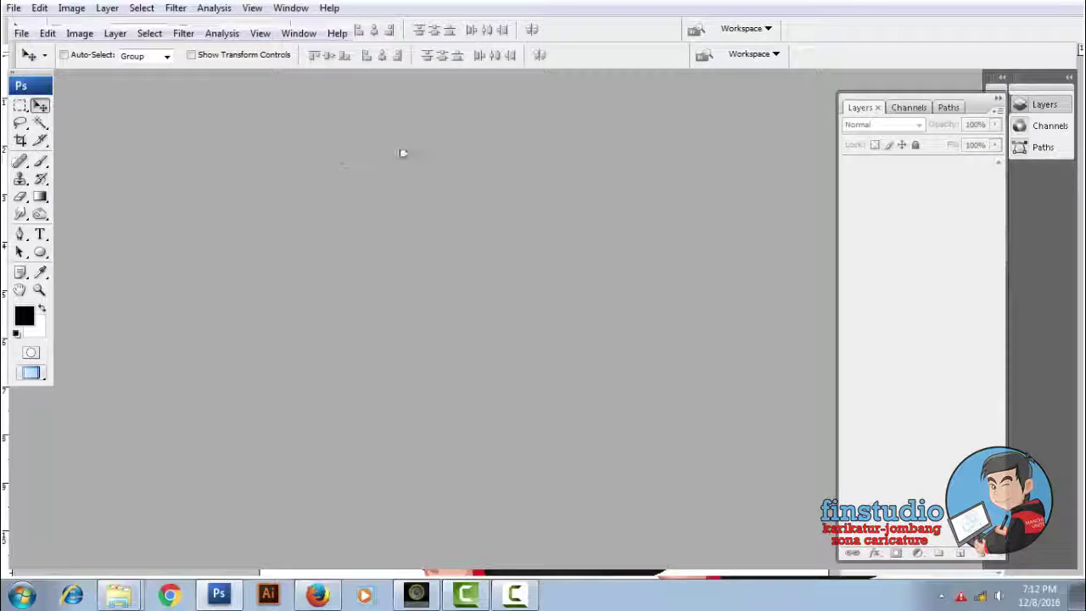
# Drag the patchy beard photo and palet 2.png from the stock new folder into Photoshop
pyautogui.click(122, 596)
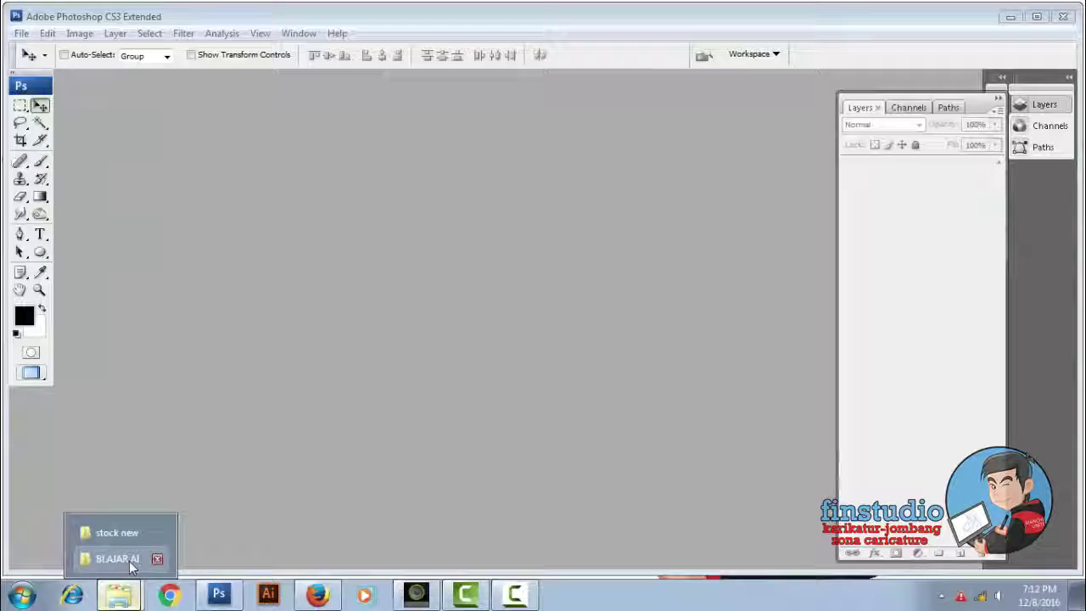
pyautogui.click(116, 532)
pyautogui.rightClick(605, 376)
pyautogui.click(636, 427)
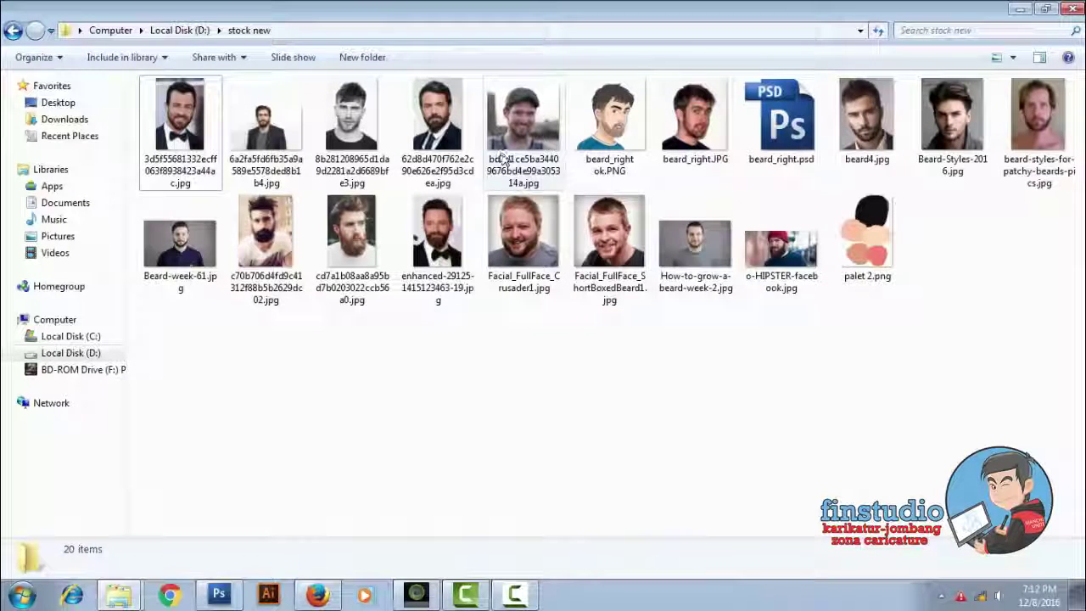
pyautogui.click(1037, 119)
pyautogui.keyDown('ctrl'); pyautogui.click(867, 238); pyautogui.keyUp('ctrl')
pyautogui.moveTo(868, 237)
pyautogui.mouseDown()
pyautogui.moveTo(272, 560)
pyautogui.moveTo(542, 283)
pyautogui.mouseUp()
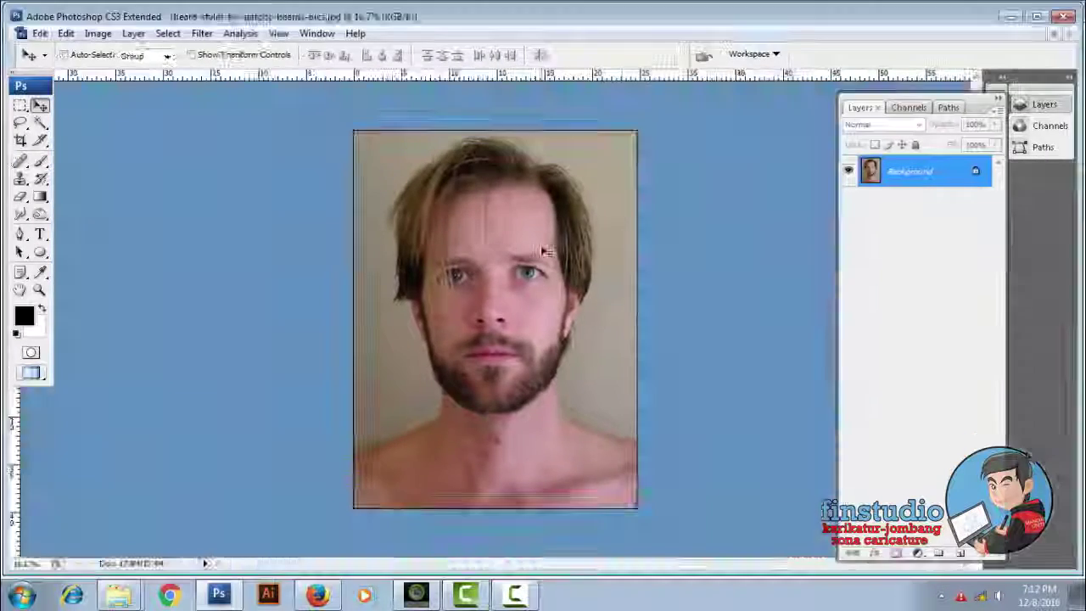
# Crop the photo to a 30 × 30 cm square at 300 px/inch
pyautogui.press('f')
pyautogui.press('c')
pyautogui.moveTo(295, 112); pyautogui.dragTo(580, 491)
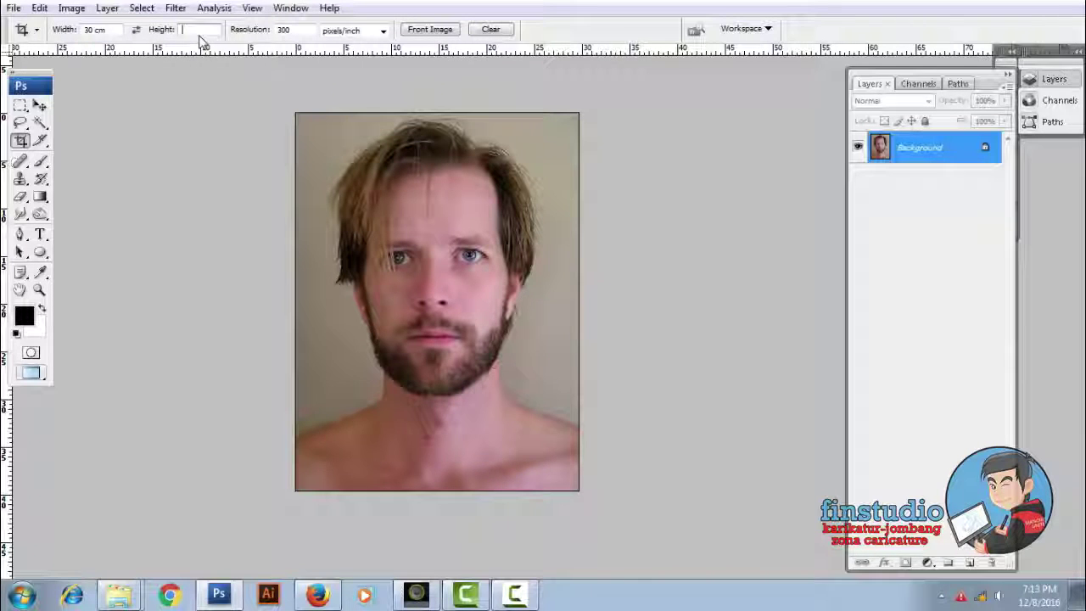
pyautogui.moveTo(296, 113); pyautogui.dragTo(578, 394)
pyautogui.moveTo(683, 470); pyautogui.dragTo(562, 383)
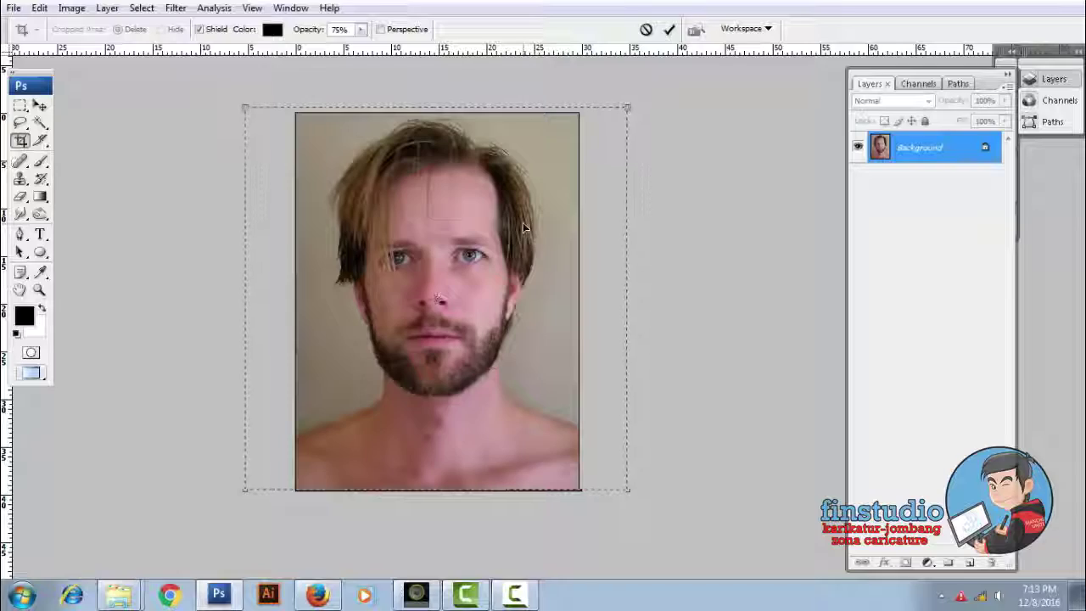
pyautogui.press('Return')
# Duplicate the Background layer as Background copy
pyautogui.press('f')
pyautogui.press('f')
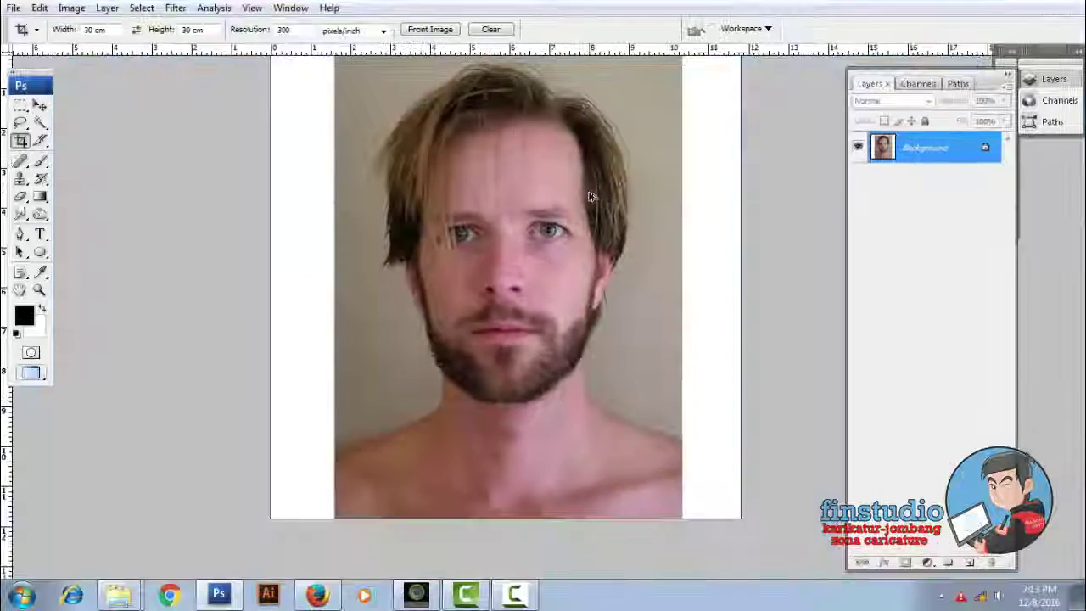
pyautogui.scroll(1, 587, 204)
pyautogui.scroll(1, 587, 203)
pyautogui.click(926, 176)
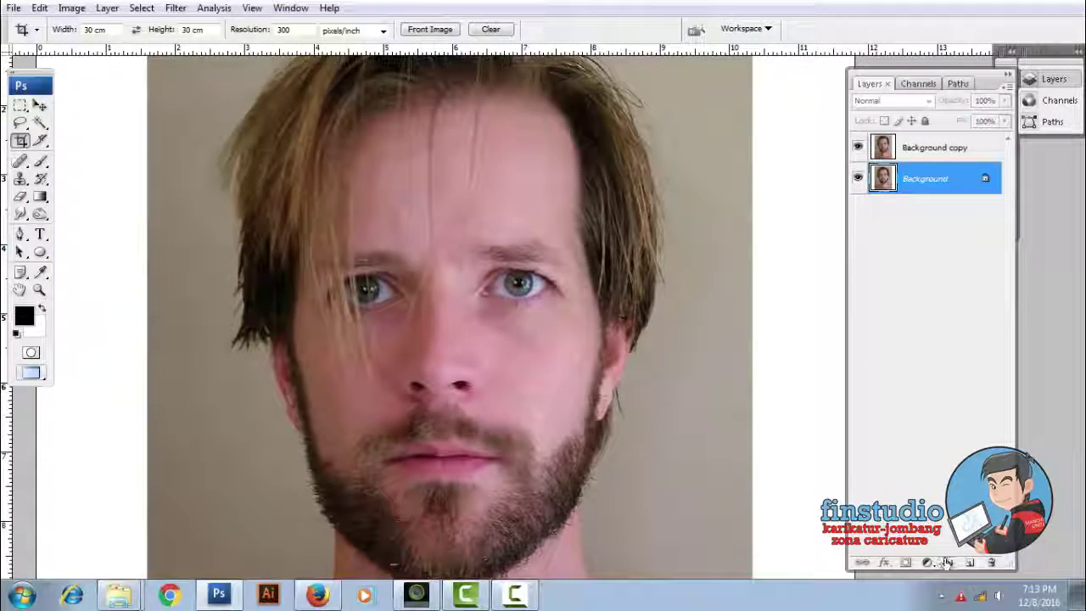
# Whiten a layer copy with Hue/Saturation lightness and fade it to 35% opacity
pyautogui.hotkey('ctrl', 'u')
pyautogui.moveTo(832, 361); pyautogui.dragTo(933, 361)
pyautogui.click(975, 241)
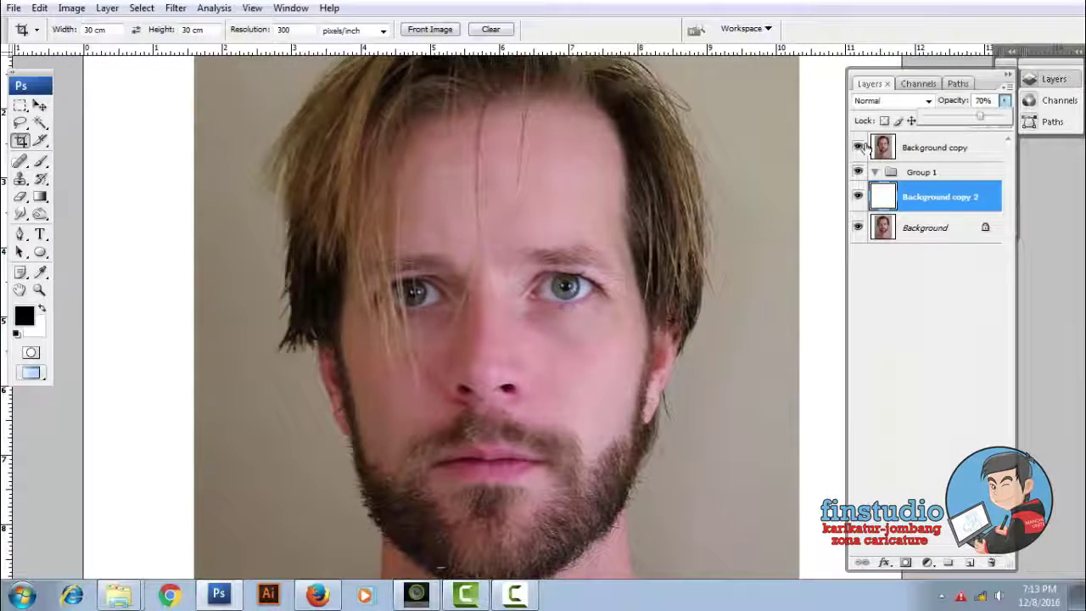
pyautogui.click(859, 147)
pyautogui.moveTo(980, 120); pyautogui.dragTo(956, 123)
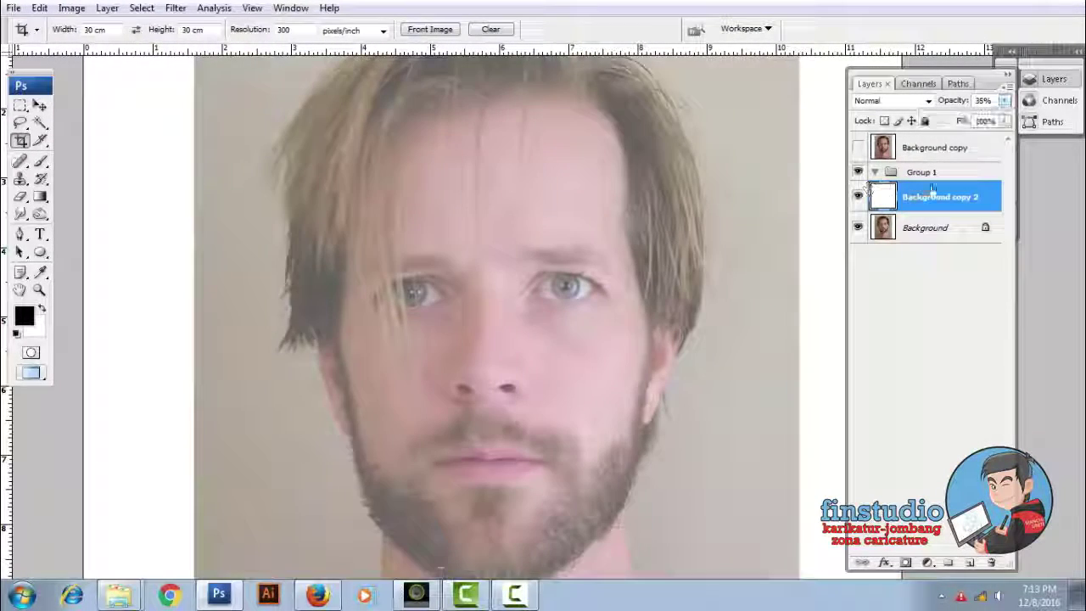
# Create a 'face' group holding empty Layers 1–3
pyautogui.click(969, 564)
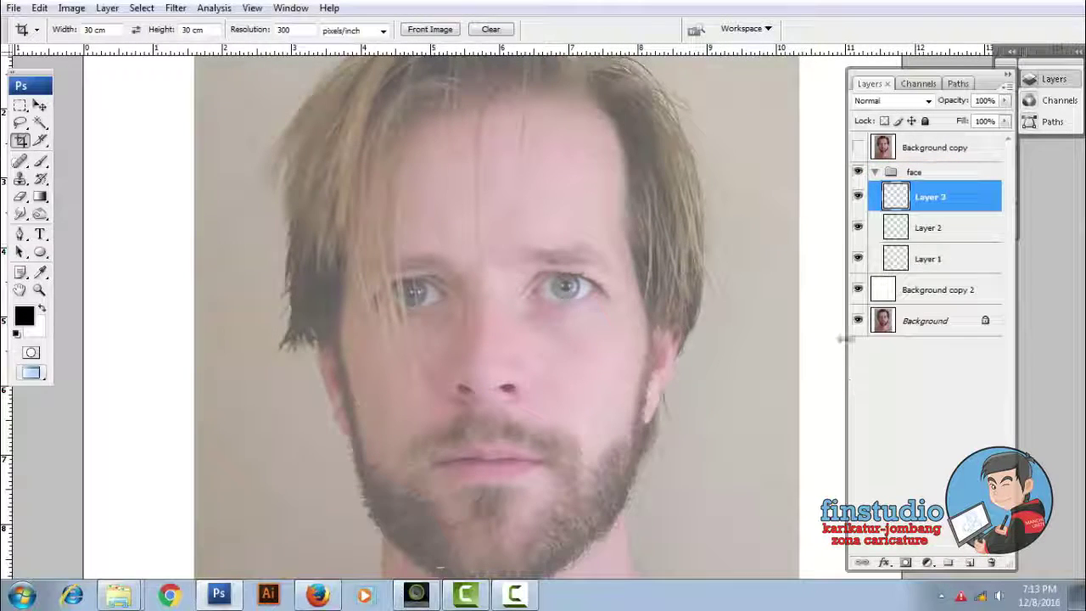
pyautogui.scroll(-3, 487, 320)
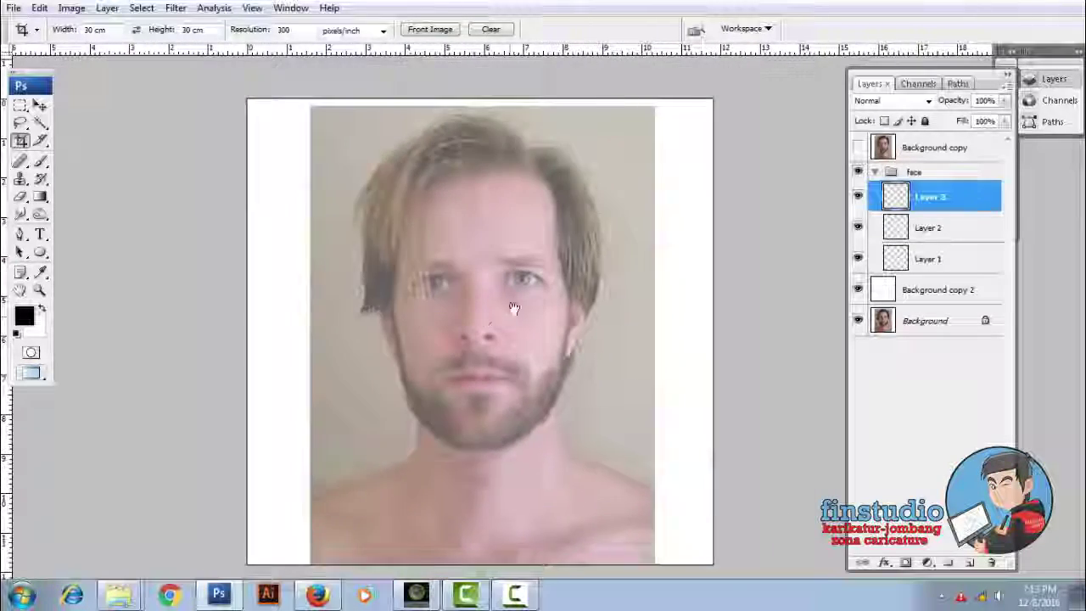
pyautogui.scroll(1, 488, 320)
pyautogui.scroll(1, 543, 286)
pyautogui.scroll(1, 550, 276)
pyautogui.scroll(1, 536, 273)
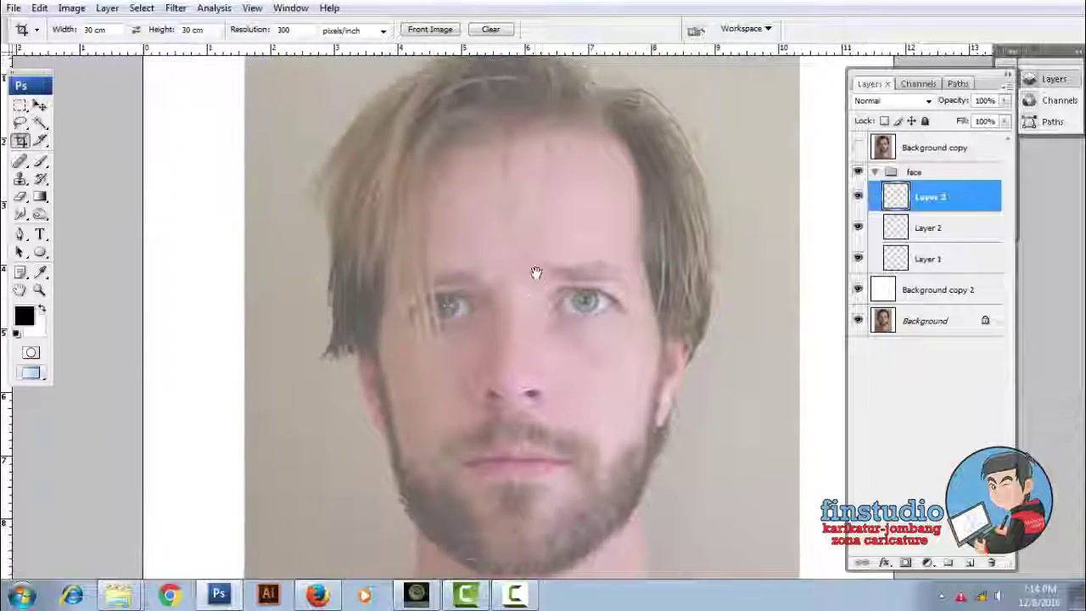
pyautogui.press('b')
pyautogui.rightClick(473, 130)
# Paint a test brush stroke on the face and undo it
pyautogui.click(657, 250)
pyautogui.moveTo(364, 280); pyautogui.dragTo(424, 207)
pyautogui.hotkey('ctrl', 'z')
pyautogui.scroll(1, 416, 396)
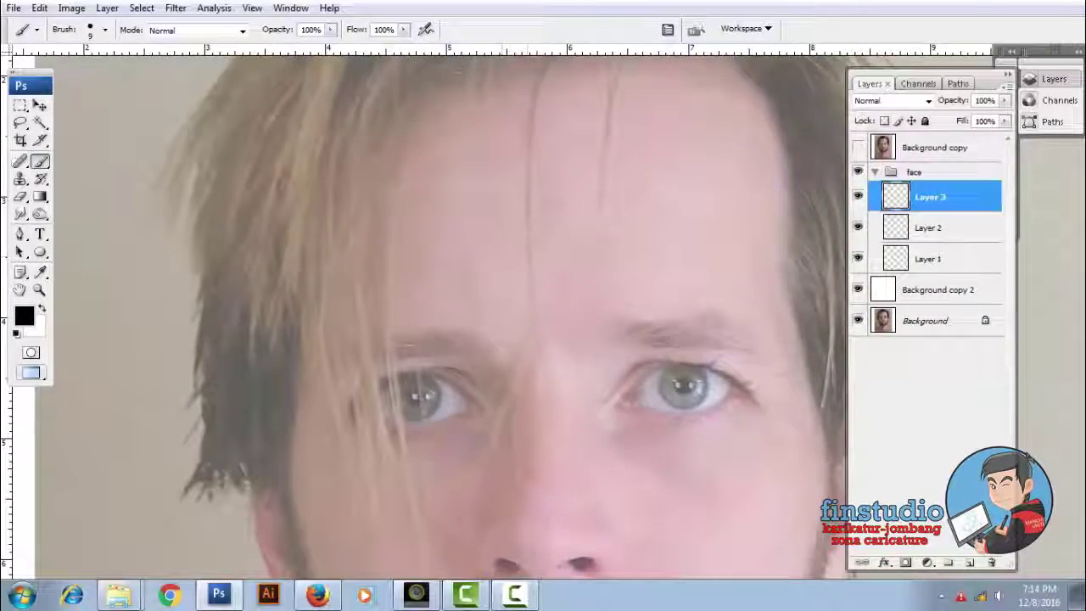
# Test a size-13 brush stroke, undo it, and close the palet 2 window
pyautogui.rightClick(536, 129)
pyautogui.click(781, 255)
pyautogui.scroll(-5, 441, 221)
pyautogui.moveTo(420, 262); pyautogui.dragTo(441, 208)
pyautogui.hotkey('ctrl', 'z')
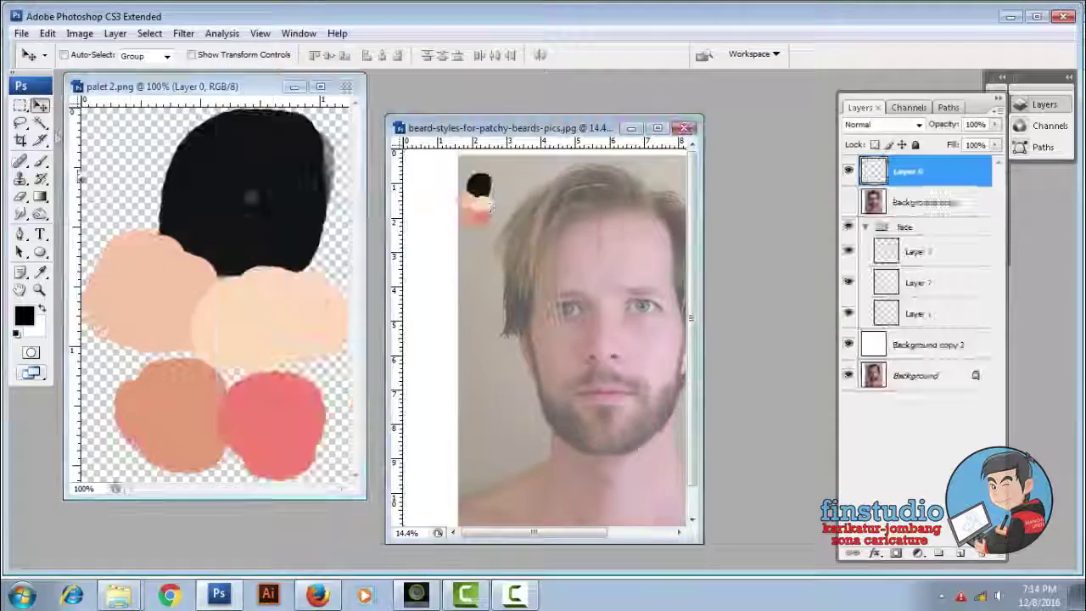
pyautogui.hotkey('ctrl', 'w')
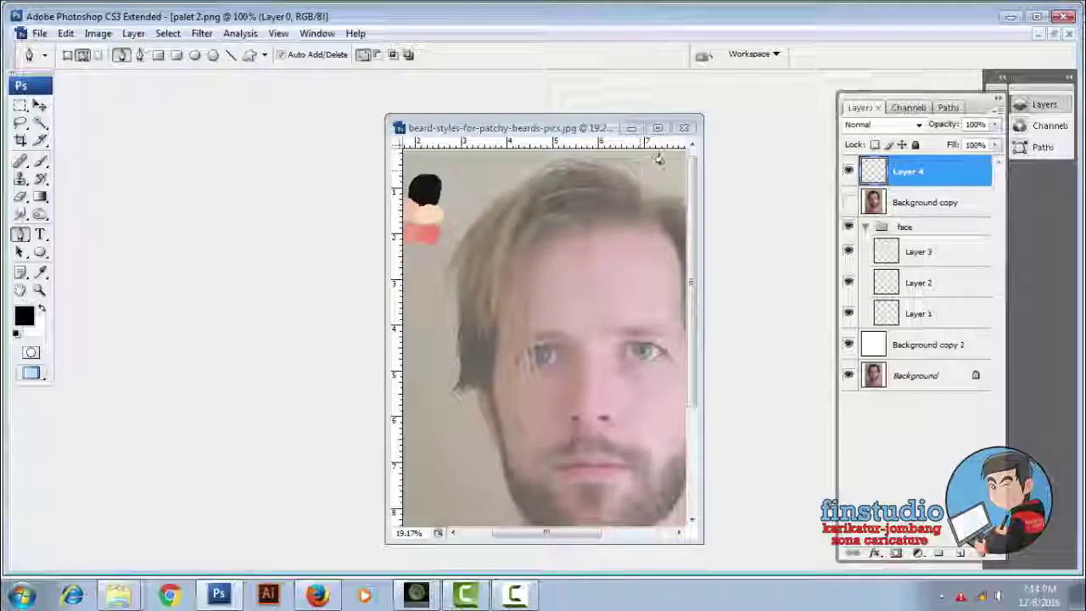
# Zoom in on the hair and start the Pen outline with curved anchors
pyautogui.press('f')
pyautogui.press('f')
pyautogui.hotkey('ctrl', '+')
pyautogui.press('p')
pyautogui.scroll(3, 544, 253)
pyautogui.hotkey('ctrl', '+')
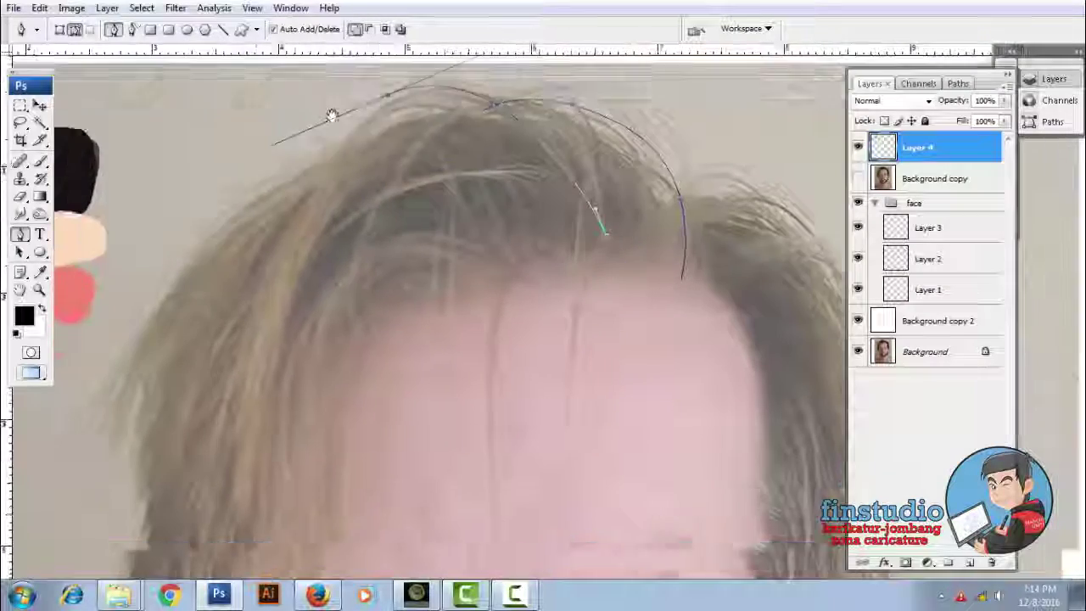
pyautogui.moveTo(320, 242); pyautogui.dragTo(300, 407)
pyautogui.scroll(2, 299, 417)
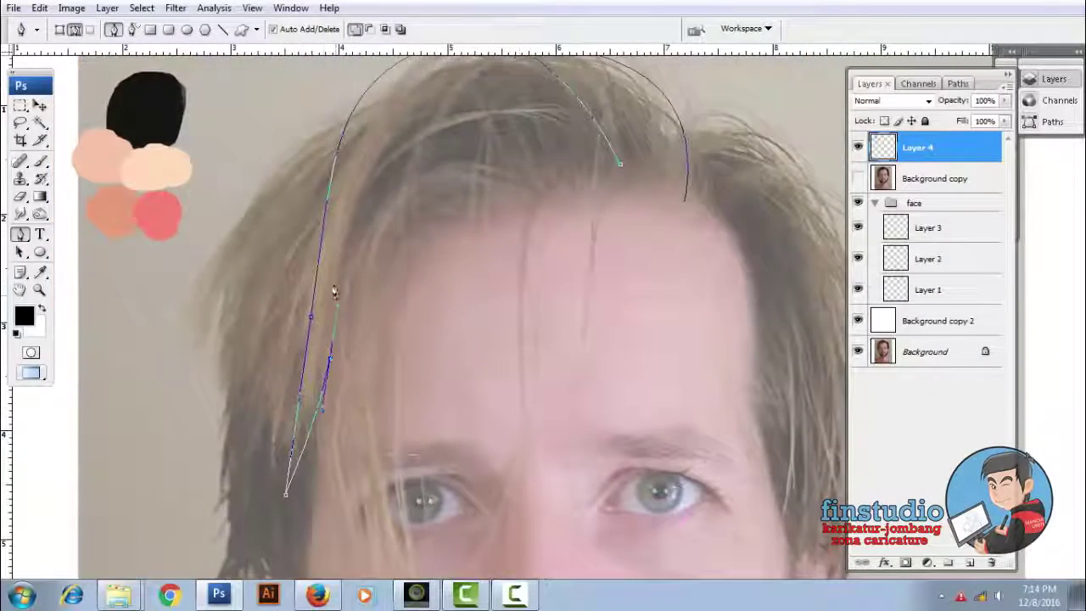
pyautogui.scroll(-4, 571, 178)
pyautogui.moveTo(342, 364); pyautogui.dragTo(370, 482)
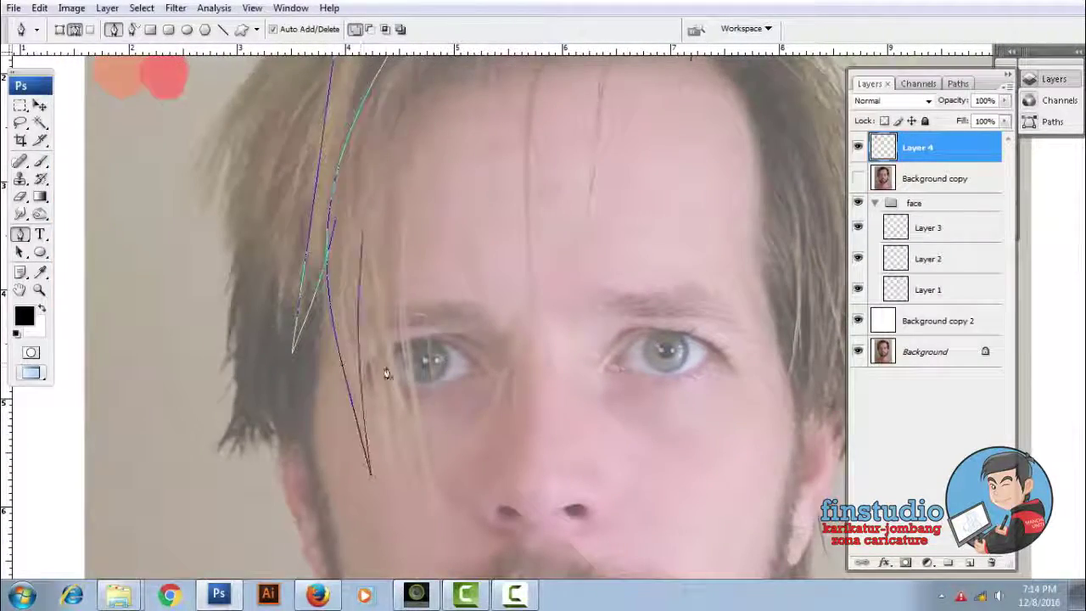
# Add zigzag anchors along the hairline and continue down the face's right side
pyautogui.scroll(3, 402, 358)
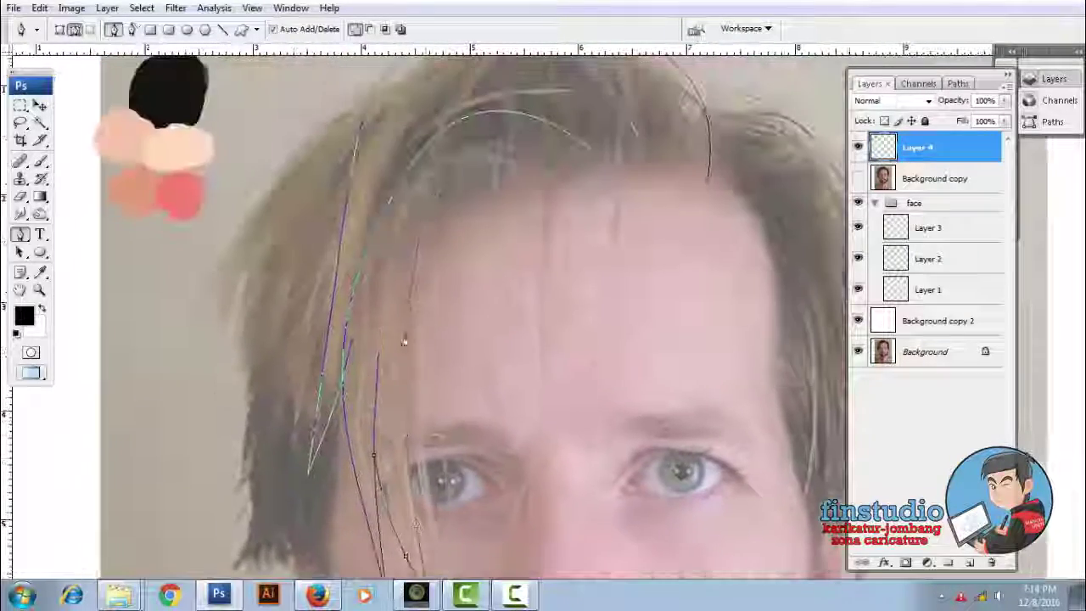
pyautogui.keyDown('alt'); pyautogui.scroll(2, 505, 203); pyautogui.keyUp('alt')
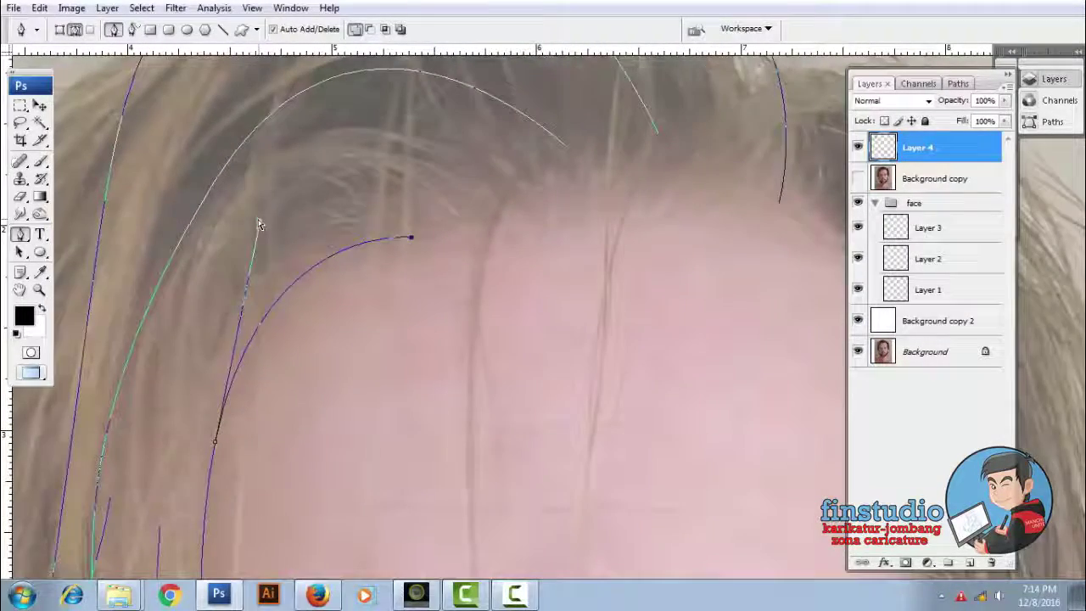
pyautogui.scroll(2, 409, 294)
pyautogui.hscroll(3, 553, 280)
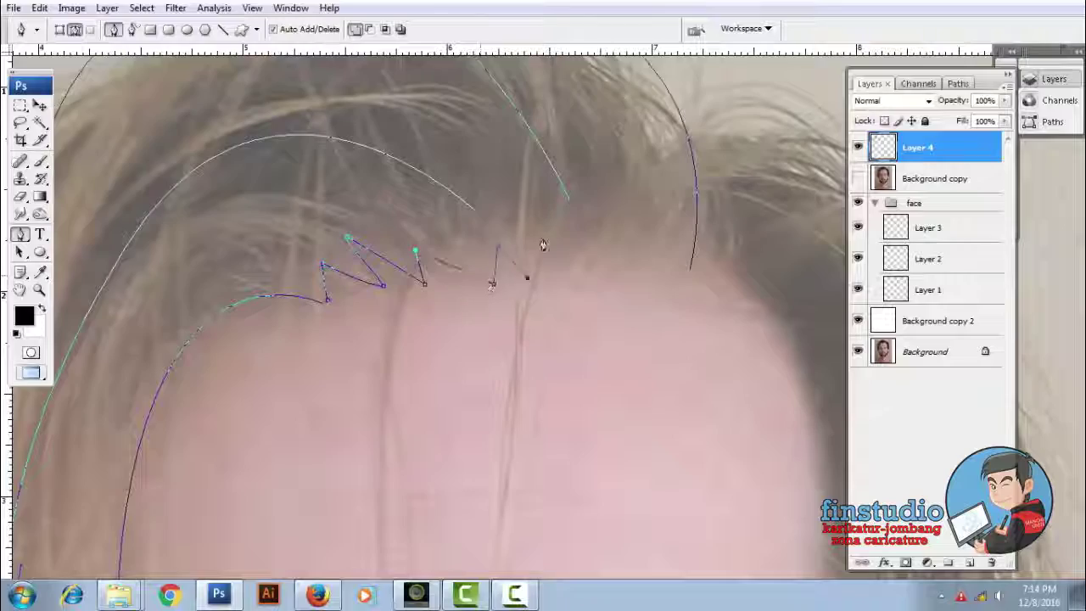
pyautogui.click(381, 253)
pyautogui.click(377, 291)
pyautogui.click(410, 285)
pyautogui.click(426, 246)
pyautogui.click(434, 287)
pyautogui.click(617, 319)
# Trace the right hairline with more anchors and a curved point at the hair's top
pyautogui.scroll(-3, 617, 319)
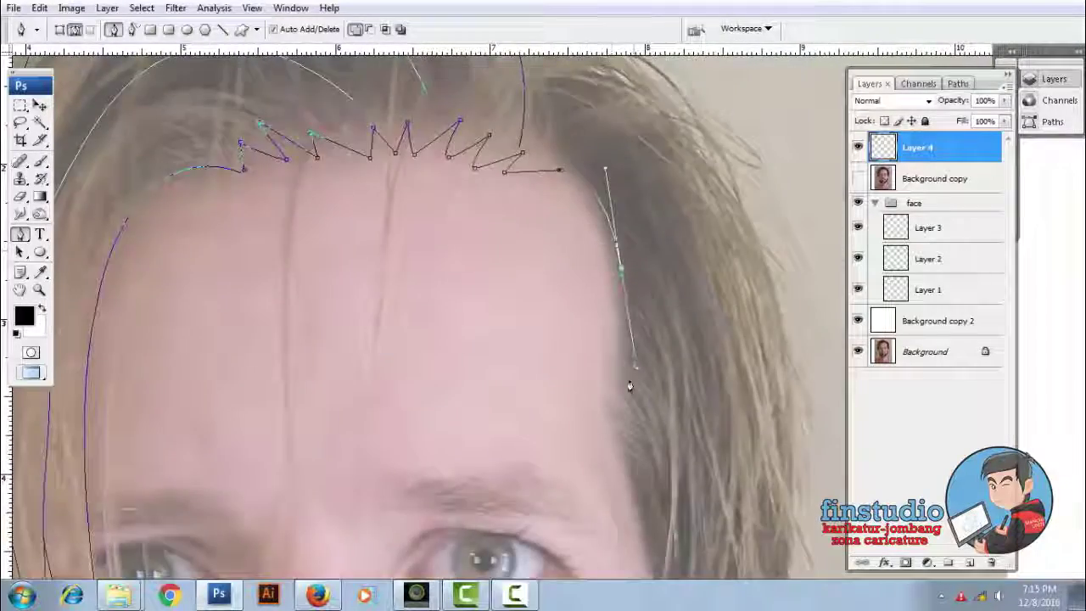
pyautogui.keyDown('alt'); pyautogui.scroll(-1, 628, 356); pyautogui.keyUp('alt')
pyautogui.keyDown('alt'); pyautogui.scroll(1, 631, 361); pyautogui.keyUp('alt')
pyautogui.scroll(-1, 632, 361)
pyautogui.click(600, 235)
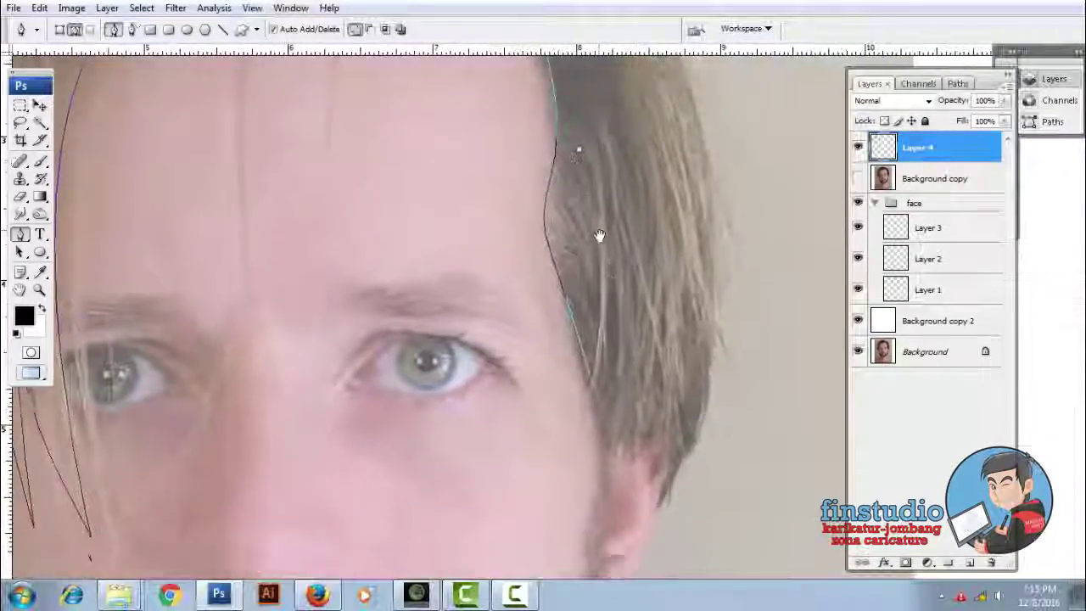
pyautogui.scroll(1, 599, 359)
pyautogui.click(568, 479)
pyautogui.keyDown('alt'); pyautogui.scroll(-1, 621, 298); pyautogui.keyUp('alt')
pyautogui.keyDown('alt'); pyautogui.scroll(1, 498, 267); pyautogui.keyUp('alt')
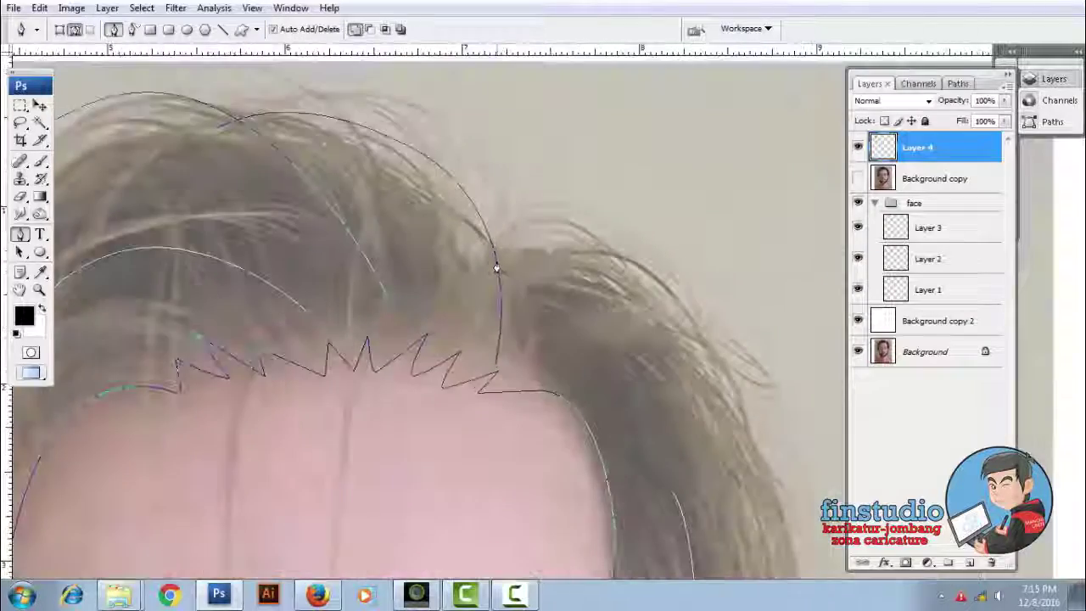
pyautogui.moveTo(600, 218); pyautogui.dragTo(657, 301)
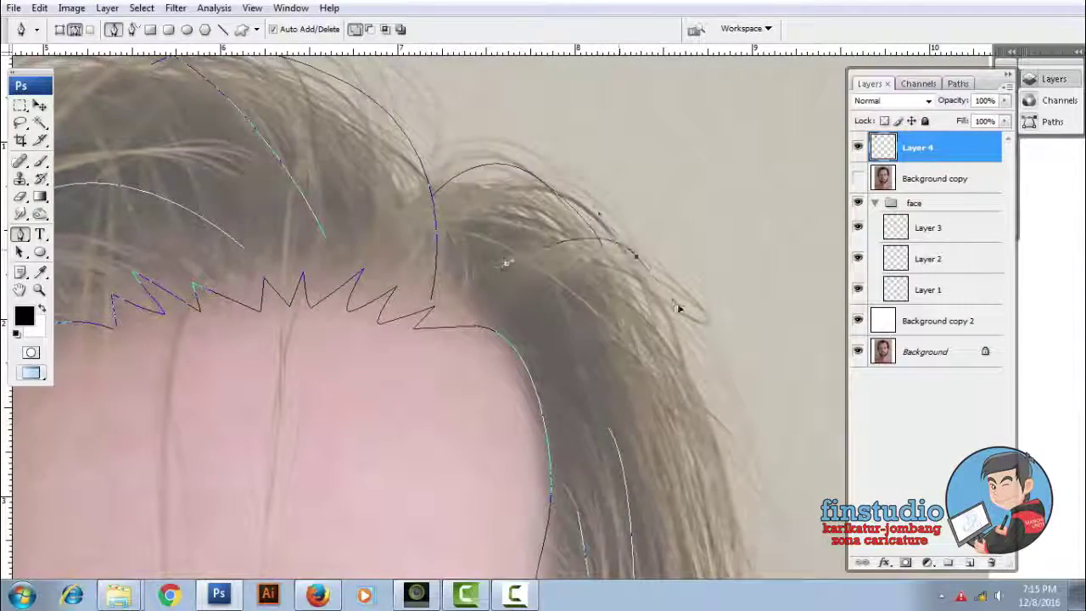
# Bring the forehead and eye into view and add a curved anchor along a hair strand
pyautogui.moveTo(675, 349); pyautogui.dragTo(582, 146)
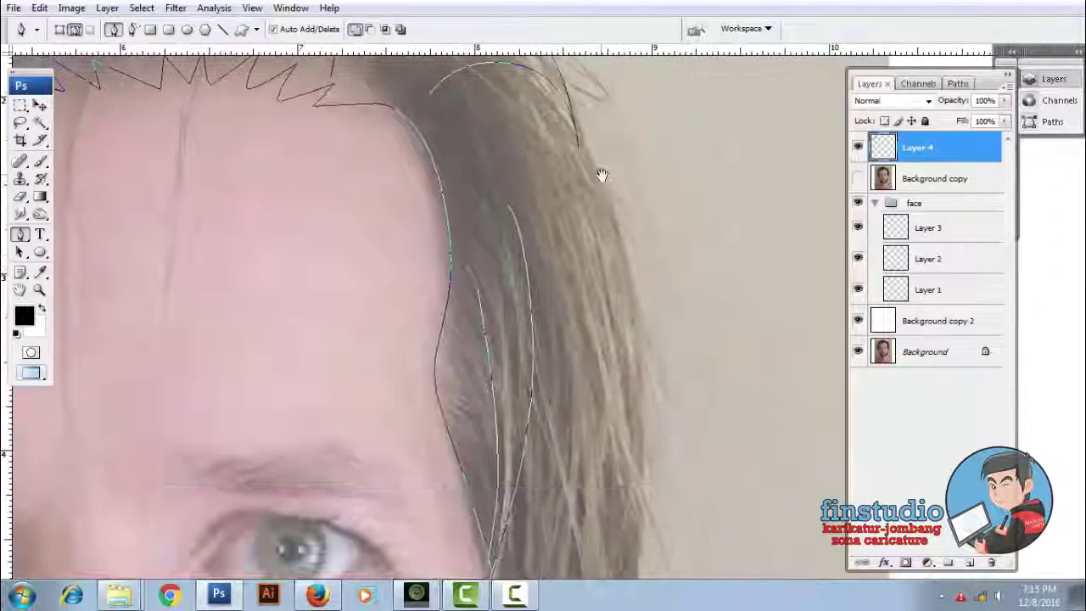
pyautogui.scroll(-2, 584, 164)
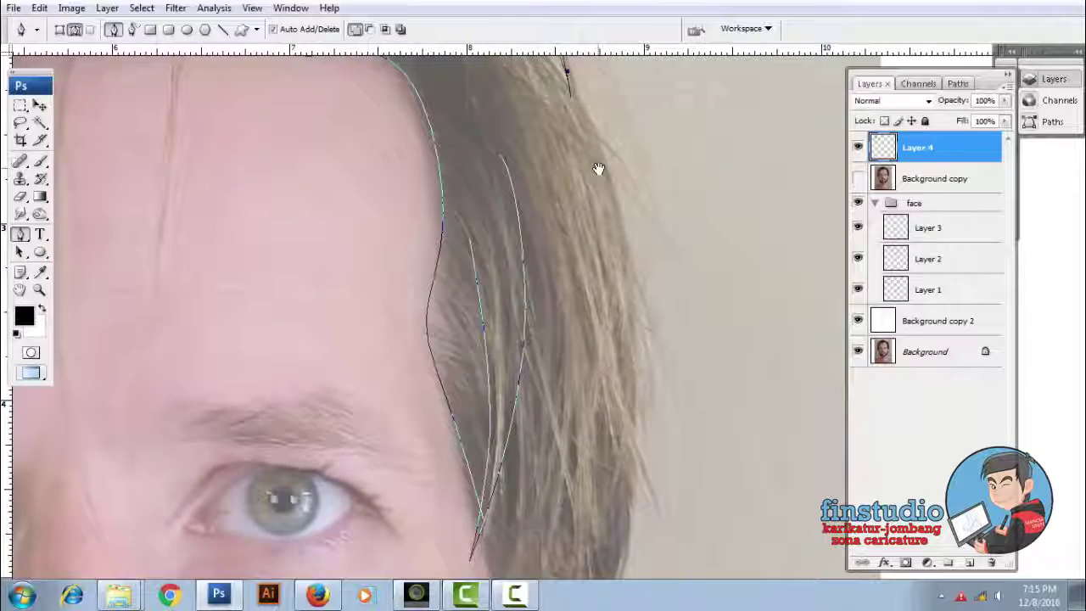
pyautogui.scroll(3, 630, 198)
pyautogui.scroll(-3, 606, 260)
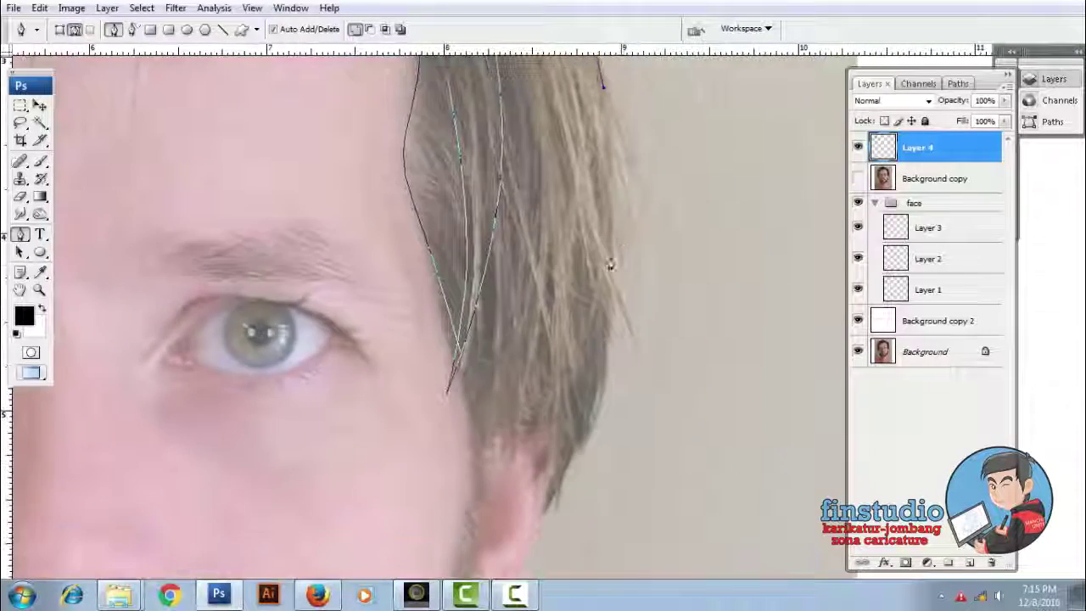
pyautogui.scroll(3, 589, 320)
pyautogui.scroll(-1, 615, 296)
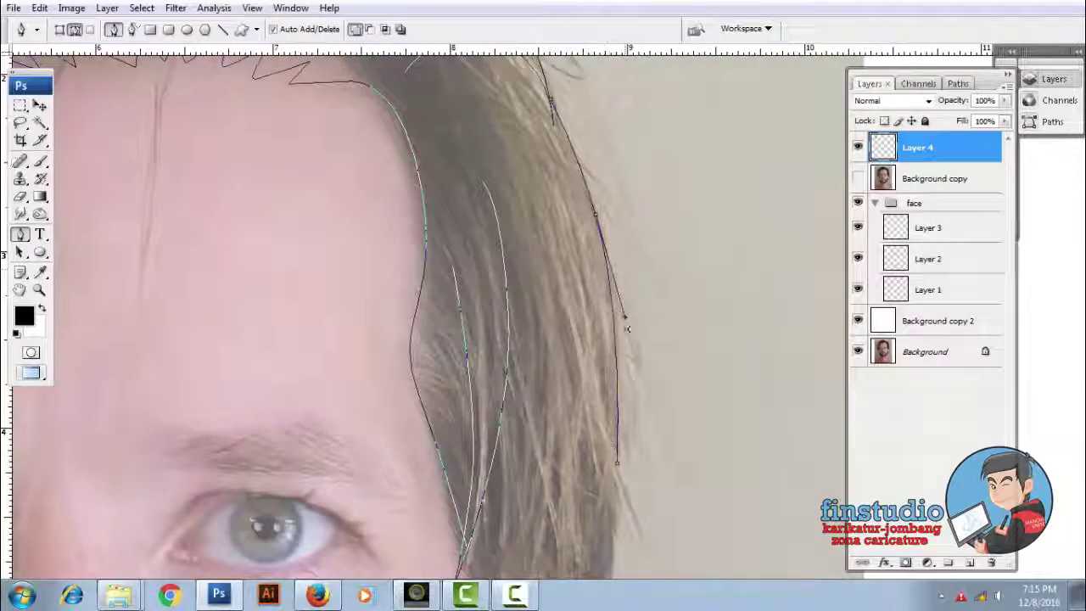
pyautogui.scroll(-1, 627, 319)
pyautogui.moveTo(624, 403); pyautogui.dragTo(656, 501)
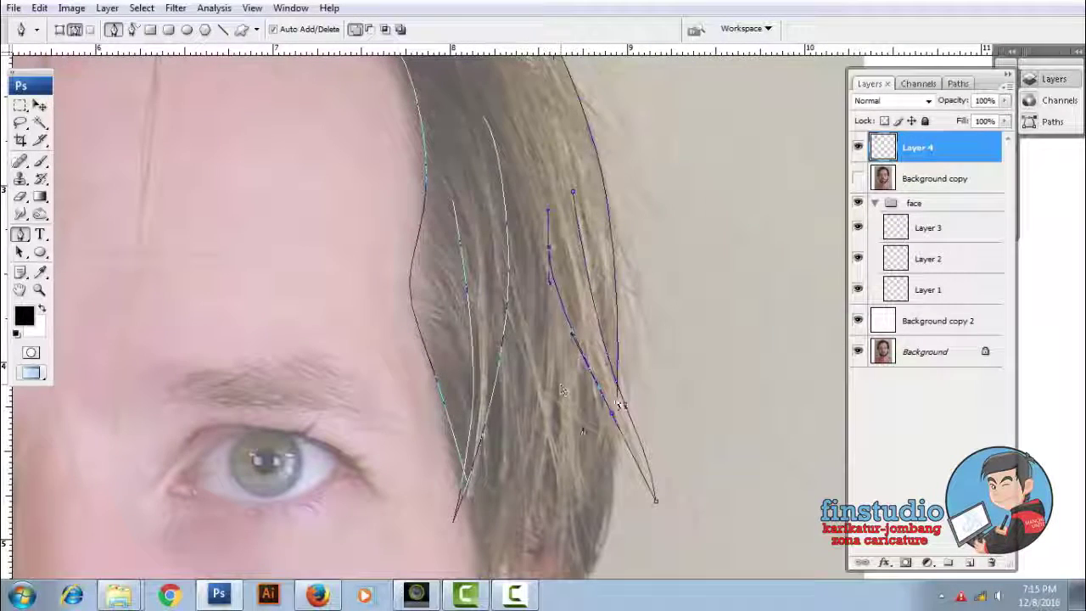
# Add curved anchors tracing hair strands down the left side of the head
pyautogui.scroll(-1, 553, 303)
pyautogui.scroll(-2, 628, 267)
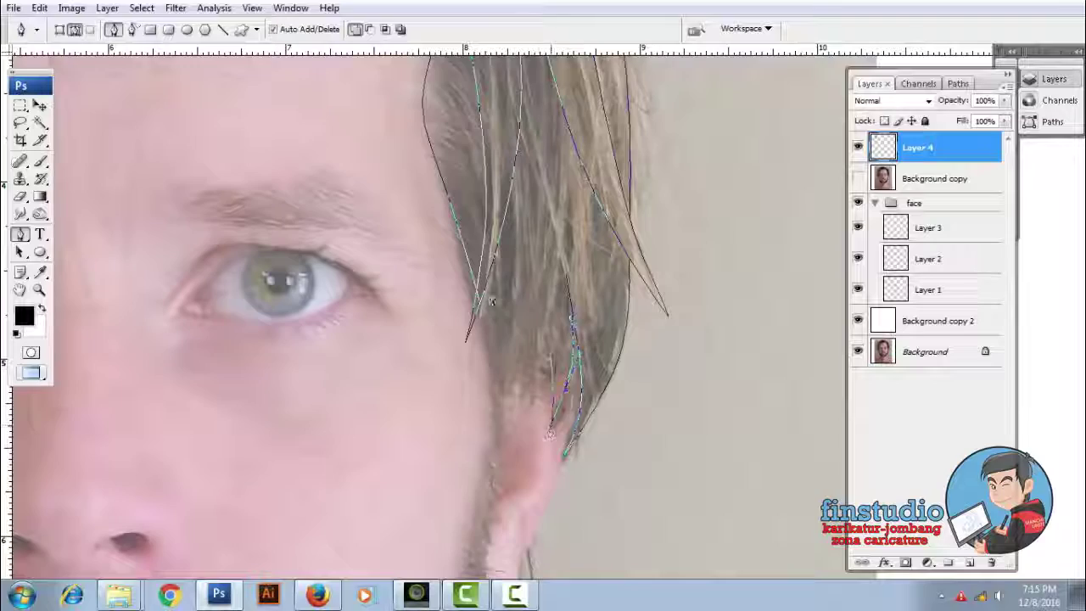
pyautogui.scroll(-2, 491, 301)
pyautogui.scroll(-2, 510, 339)
pyautogui.moveTo(484, 369); pyautogui.dragTo(498, 431)
pyautogui.scroll(1, 525, 327)
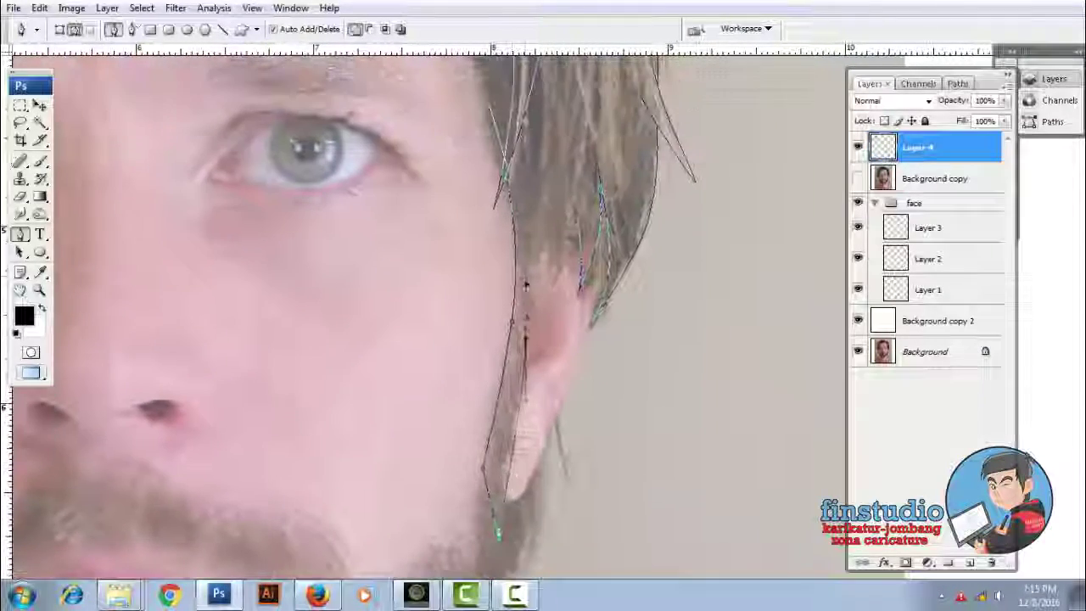
pyautogui.scroll(1, 525, 326)
pyautogui.scroll(1, 531, 350)
pyautogui.moveTo(563, 337); pyautogui.dragTo(573, 297)
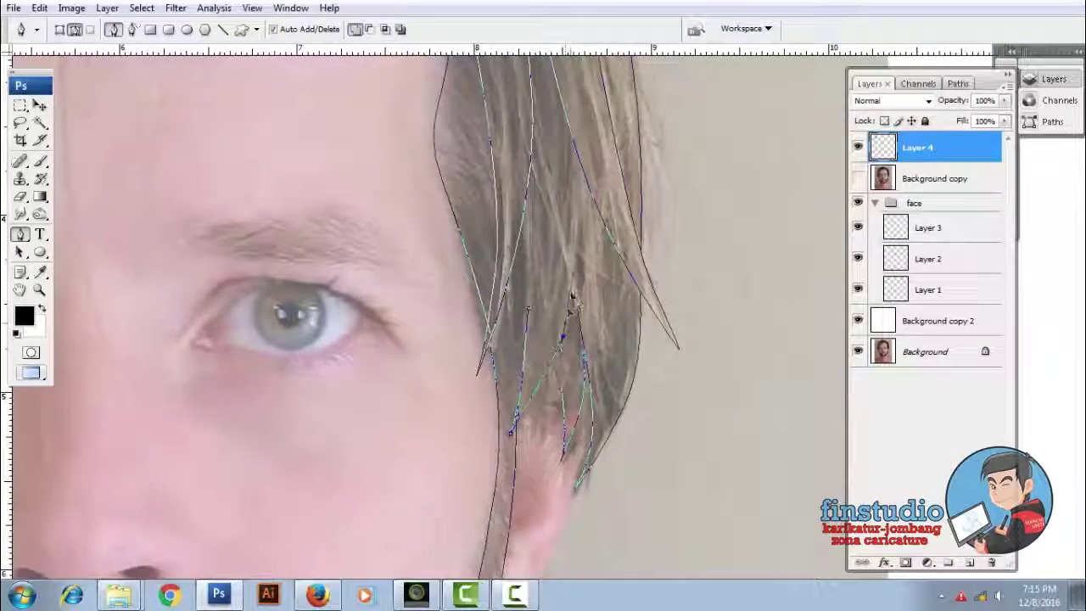
# Inspect the traced hairline and add one more anchor to the outline
pyautogui.scroll(2, 546, 435)
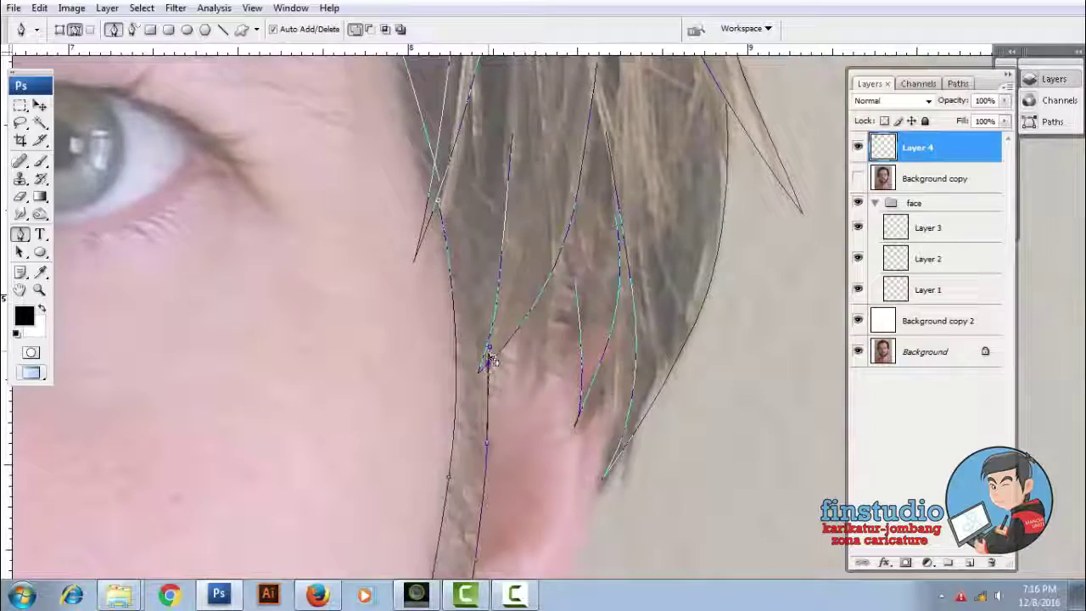
pyautogui.scroll(2, 489, 360)
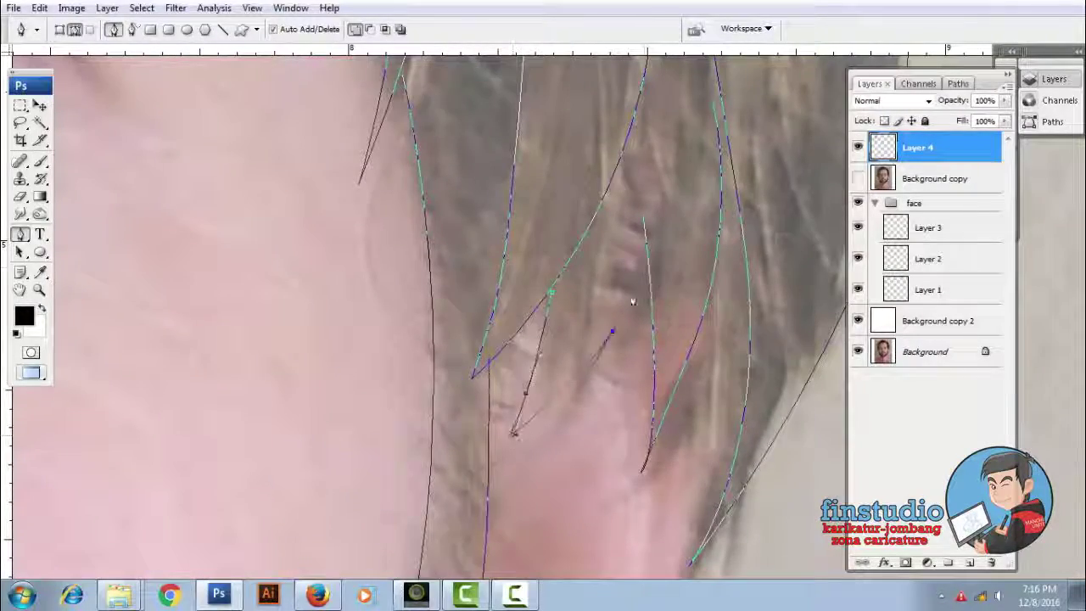
pyautogui.scroll(-2, 376, 213)
pyautogui.scroll(-2, 461, 206)
pyautogui.scroll(-1, 461, 206)
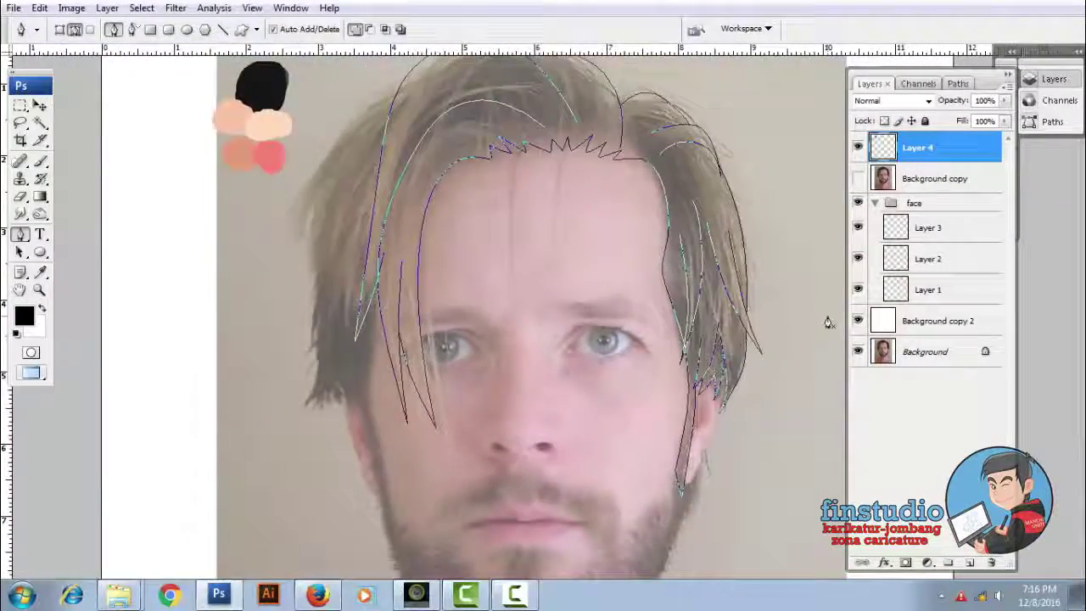
pyautogui.scroll(1, 626, 262)
pyautogui.scroll(2, 562, 283)
pyautogui.scroll(2, 396, 213)
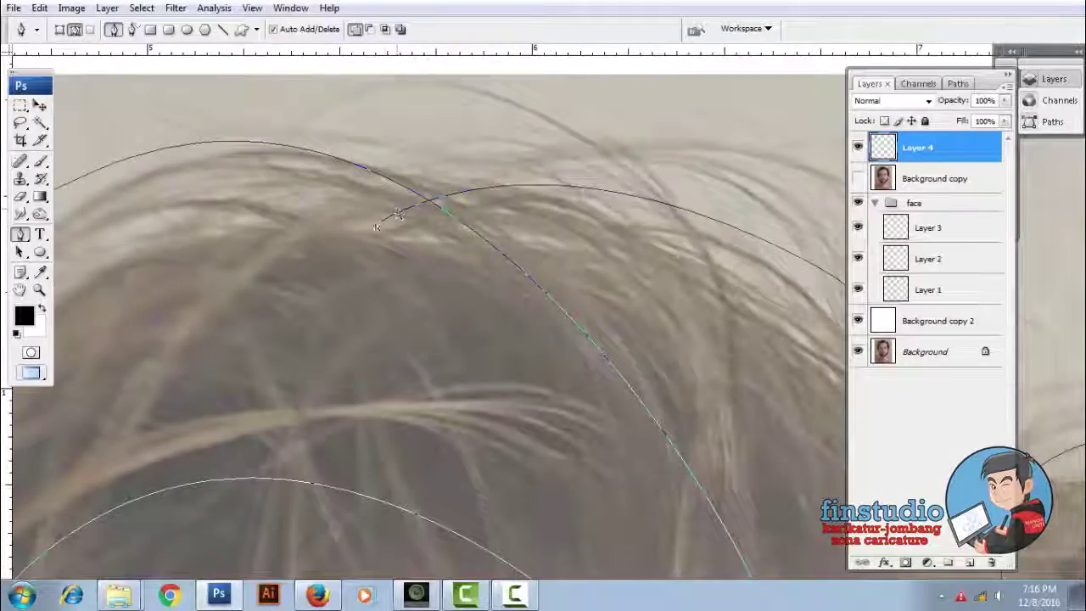
pyautogui.scroll(-2, 427, 204)
pyautogui.scroll(2, 322, 263)
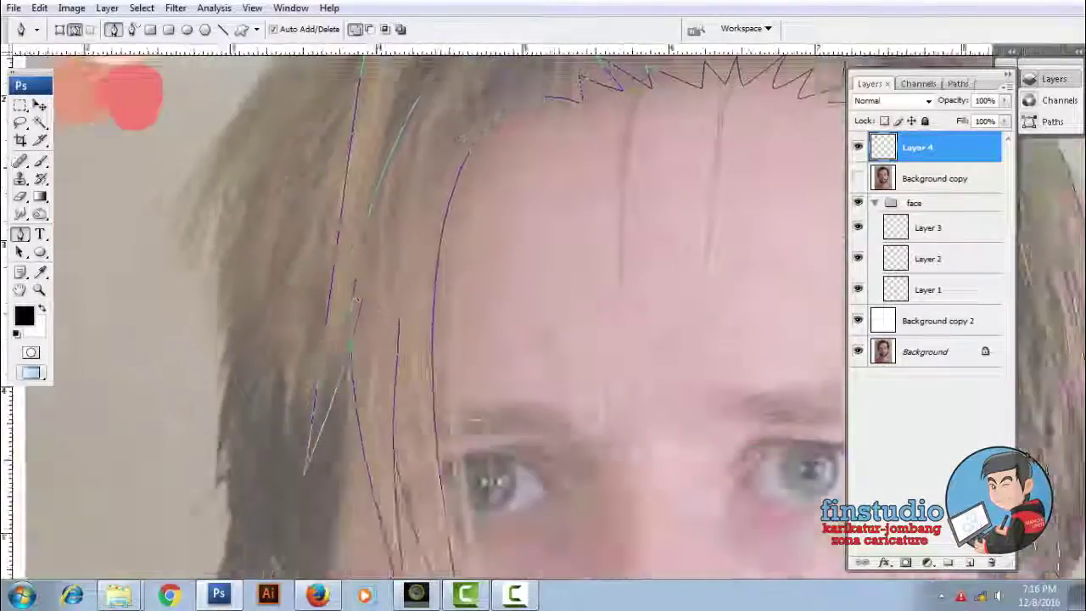
pyautogui.scroll(1, 365, 280)
pyautogui.scroll(-2, 406, 327)
pyautogui.scroll(2, 446, 274)
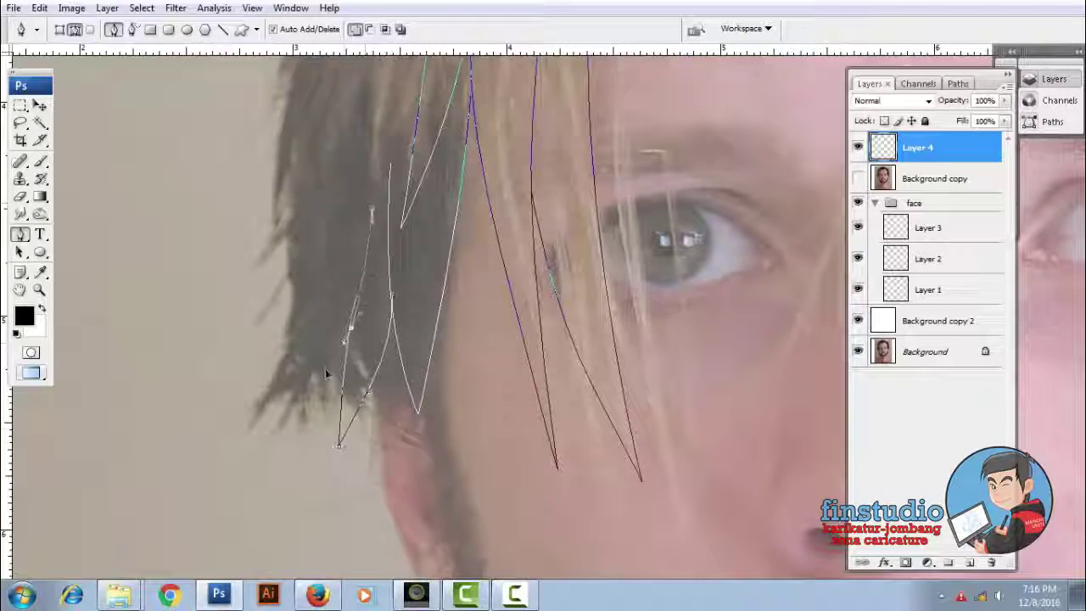
pyautogui.scroll(-1, 325, 273)
pyautogui.scroll(2, 310, 339)
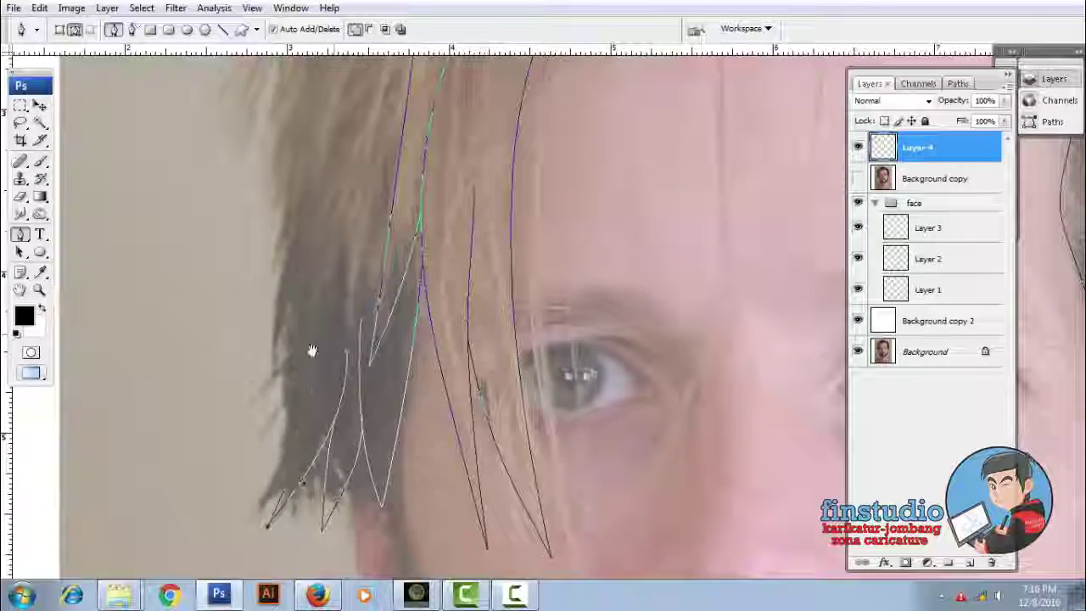
pyautogui.scroll(2, 334, 252)
pyautogui.scroll(2, 393, 199)
pyautogui.scroll(-1, 393, 198)
pyautogui.scroll(1, 340, 271)
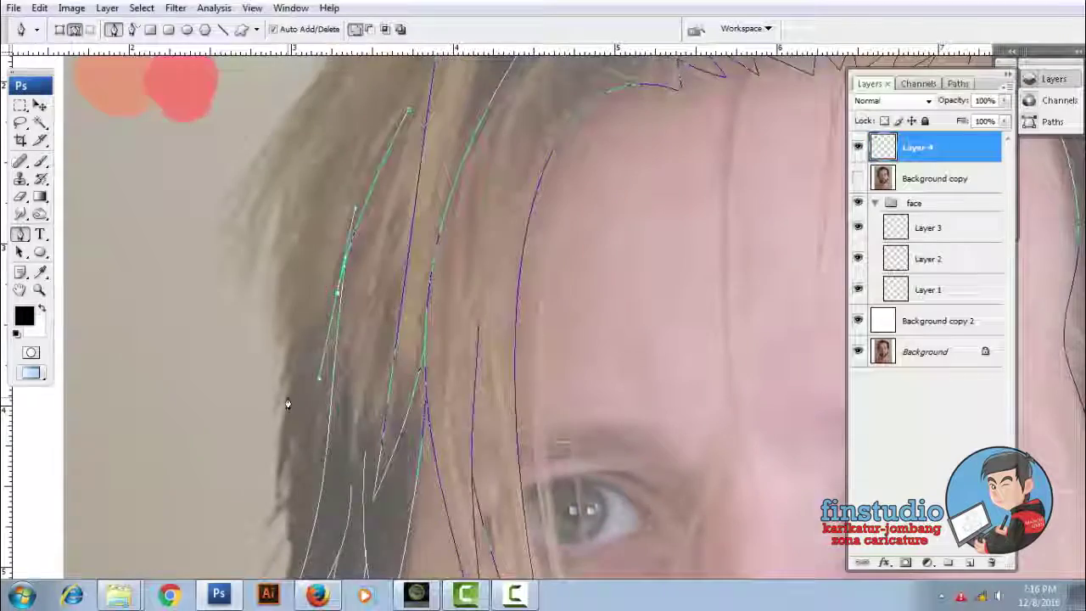
pyautogui.click(263, 409)
# Select the Background copy 2 layer
pyautogui.scroll(1, 308, 345)
pyautogui.scroll(-1, 325, 333)
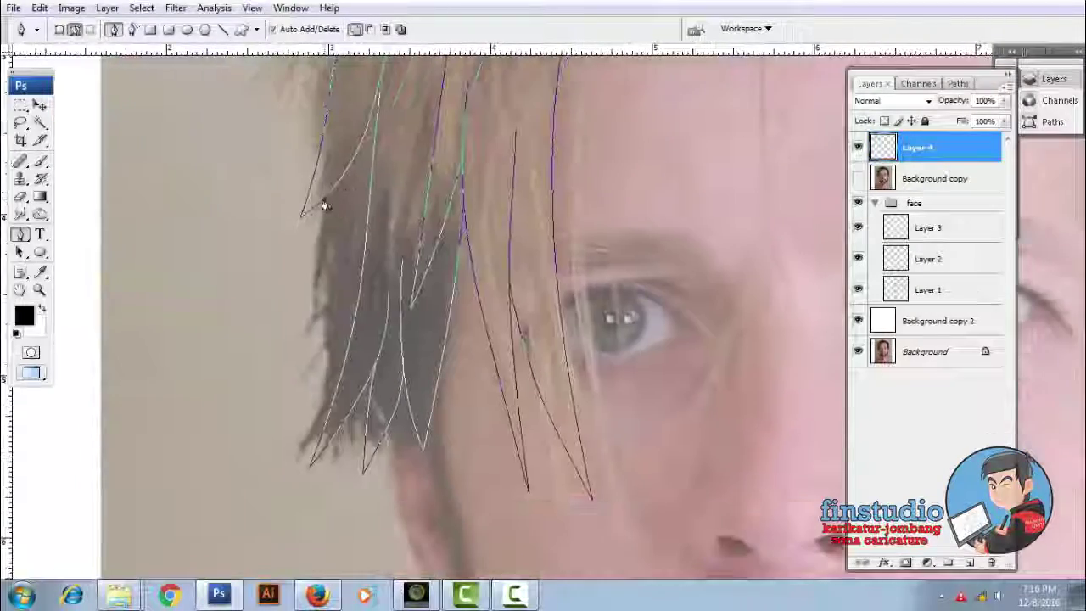
pyautogui.scroll(-1, 325, 373)
pyautogui.scroll(-1, 325, 374)
pyautogui.scroll(1, 321, 340)
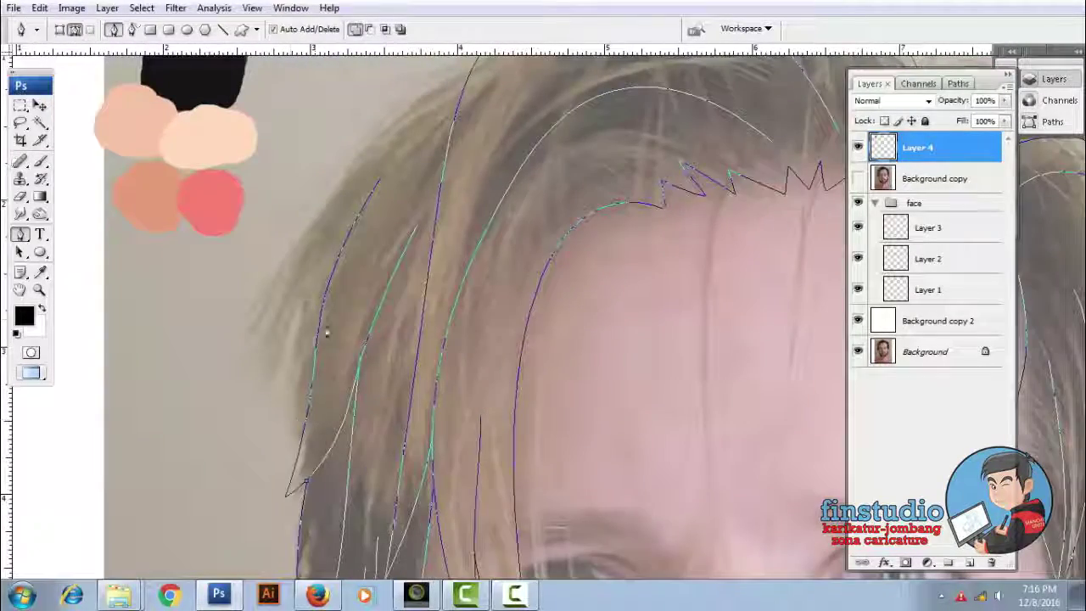
pyautogui.scroll(1, 289, 365)
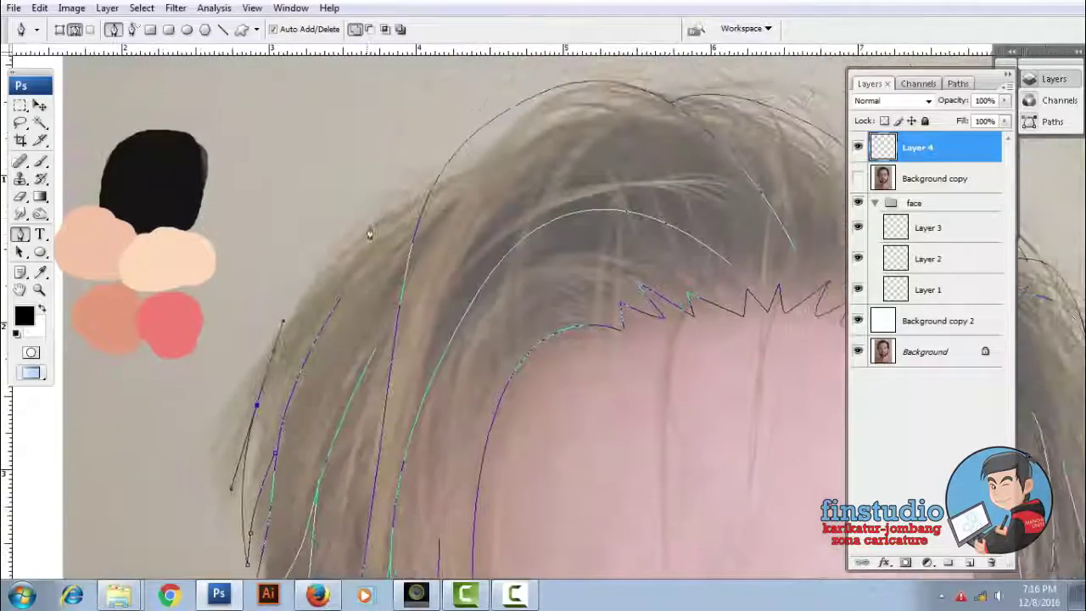
pyautogui.scroll(-3, 442, 167)
pyautogui.scroll(-1, 493, 182)
pyautogui.click(937, 321)
pyautogui.click(1005, 100)
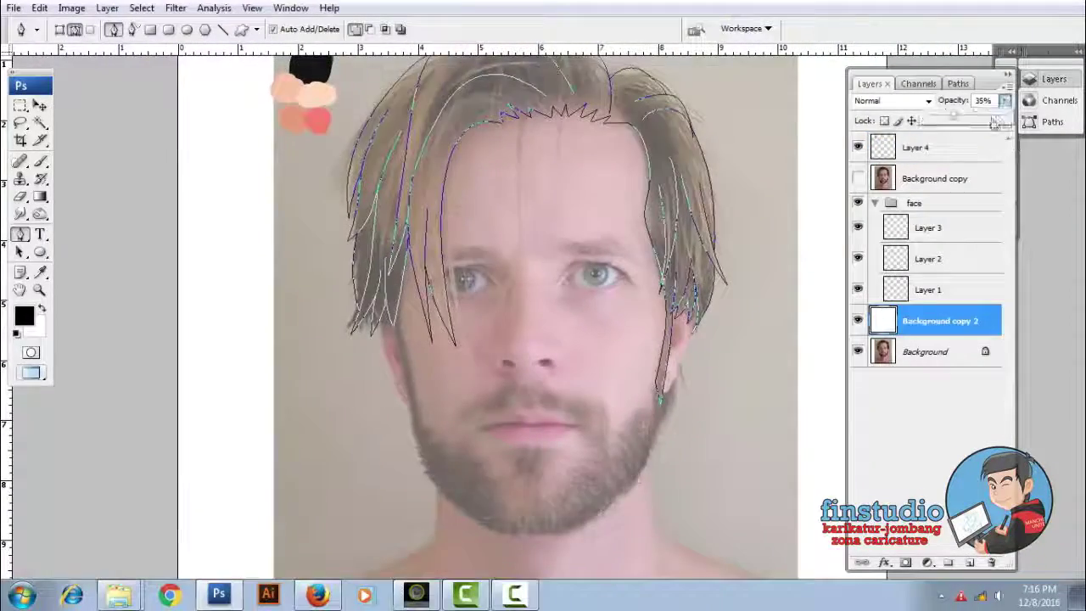
# Raise Background copy 2 opacity to hide the photo and stroke the hair path in black
pyautogui.moveTo(942, 118); pyautogui.dragTo(1010, 119)
pyautogui.scroll(1, 559, 202)
pyautogui.rightClick(563, 241)
pyautogui.click(600, 347)
pyautogui.click(642, 201)
pyautogui.moveTo(501, 194)
pyautogui.mouseDown()
pyautogui.moveTo(597, 199)
pyautogui.moveTo(664, 241)
pyautogui.mouseUp()
# Try stroking the hair path with a thicker brush, then undo it
pyautogui.press('b')
pyautogui.scroll(2, 534, 243)
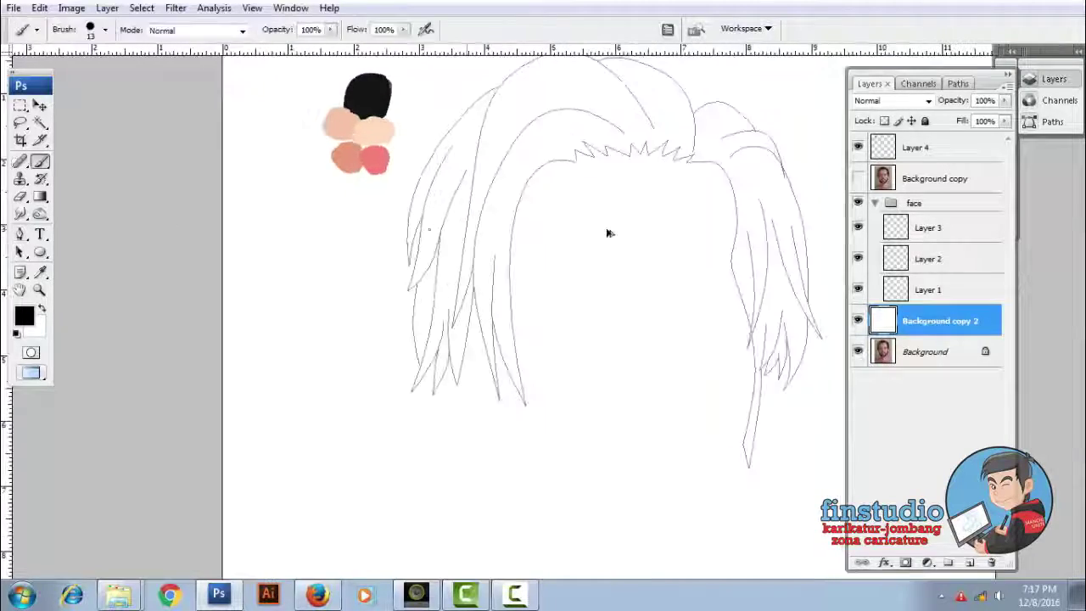
pyautogui.rightClick(556, 129)
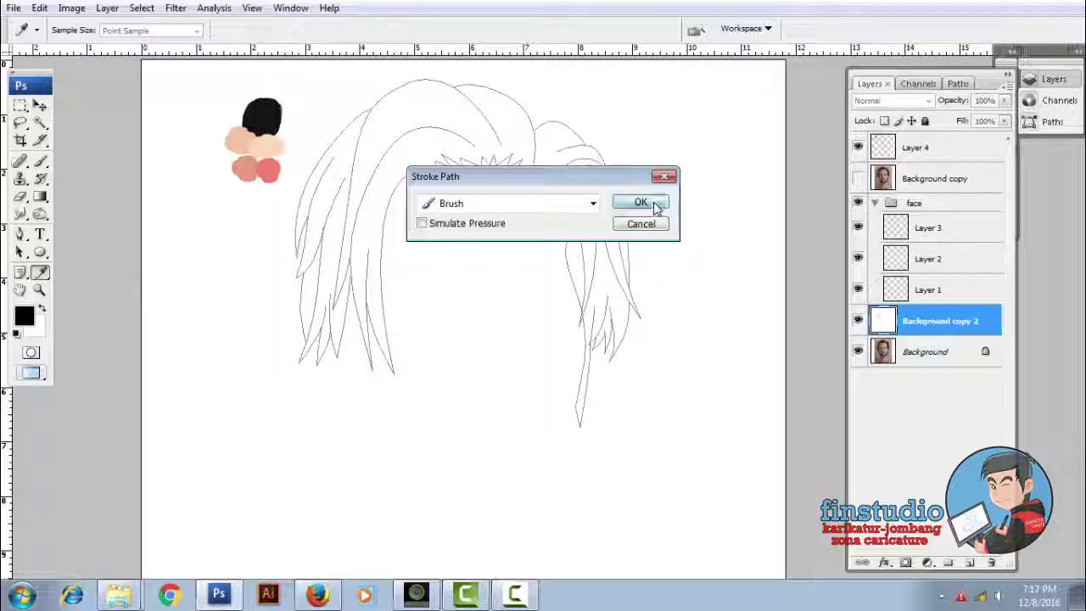
pyautogui.click(644, 203)
pyautogui.scroll(5, 599, 170)
pyautogui.hotkey('ctrl', 'z')
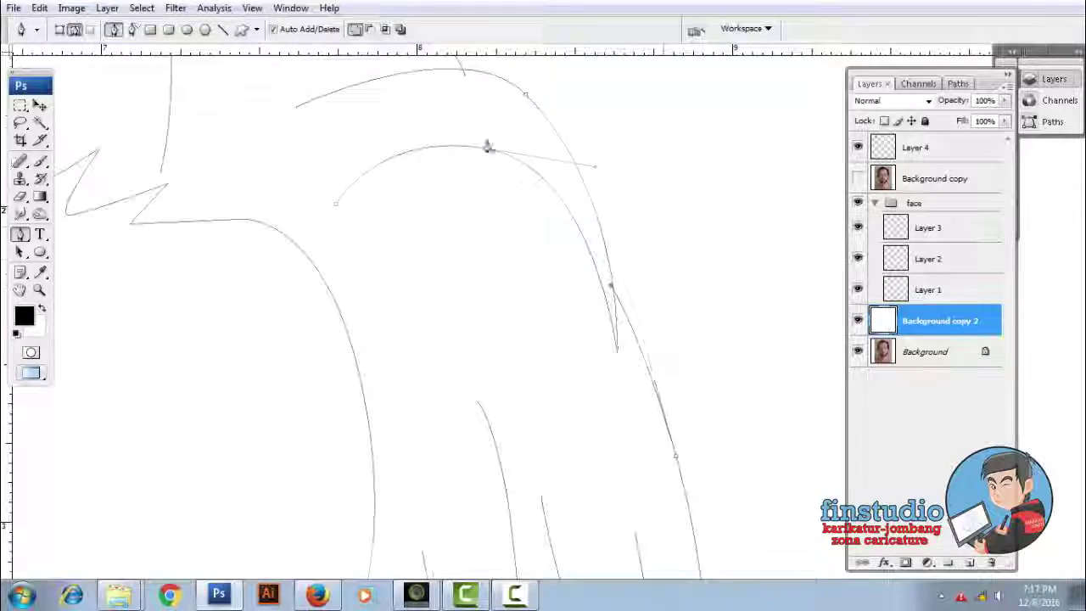
# Stroke the hair path again with the black brush
pyautogui.scroll(3, 531, 174)
pyautogui.hscroll(-1, 526, 225)
pyautogui.scroll(-3, 561, 170)
pyautogui.scroll(-2, 516, 227)
pyautogui.rightClick(501, 223)
pyautogui.click(538, 332)
pyautogui.click(642, 207)
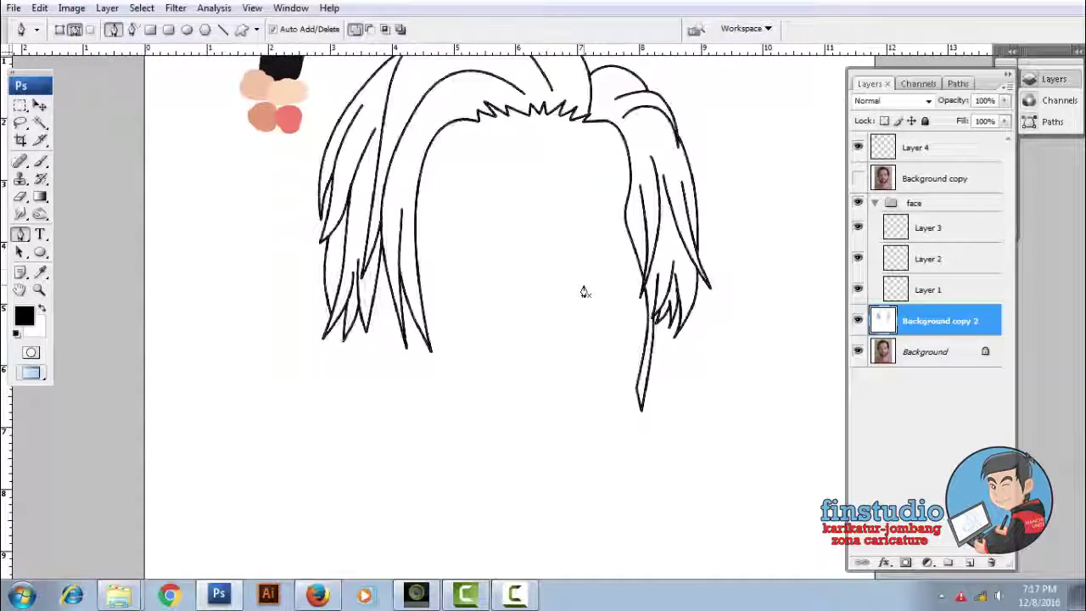
pyautogui.scroll(-3, 582, 291)
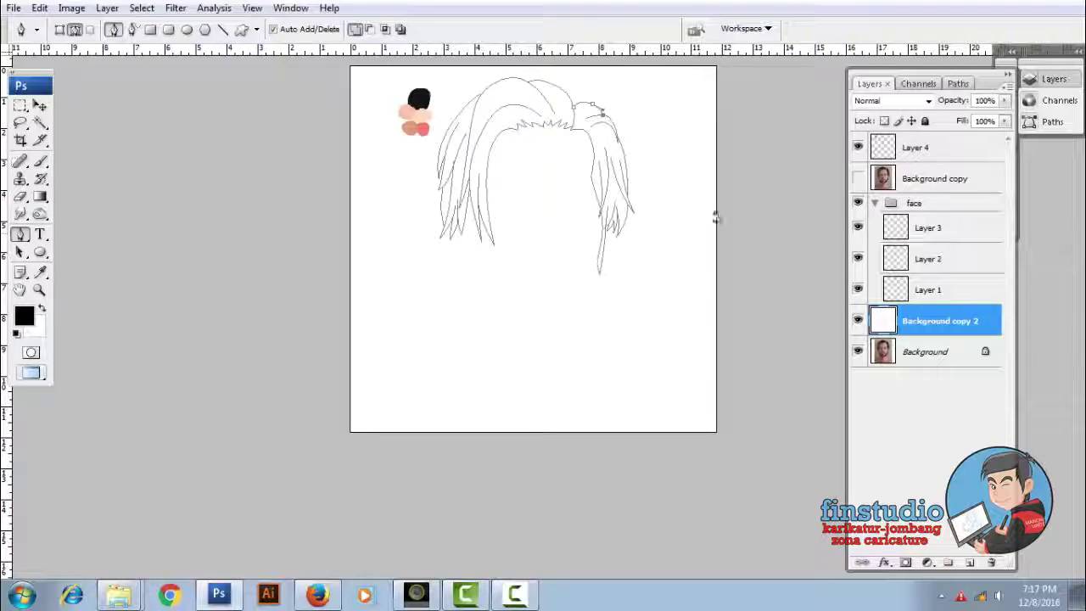
# Stroke the hair outline path onto Layer 3
pyautogui.click(933, 227)
pyautogui.scroll(3, 594, 212)
pyautogui.rightClick(563, 162)
pyautogui.click(610, 272)
pyautogui.click(645, 204)
pyautogui.scroll(-2, 515, 219)
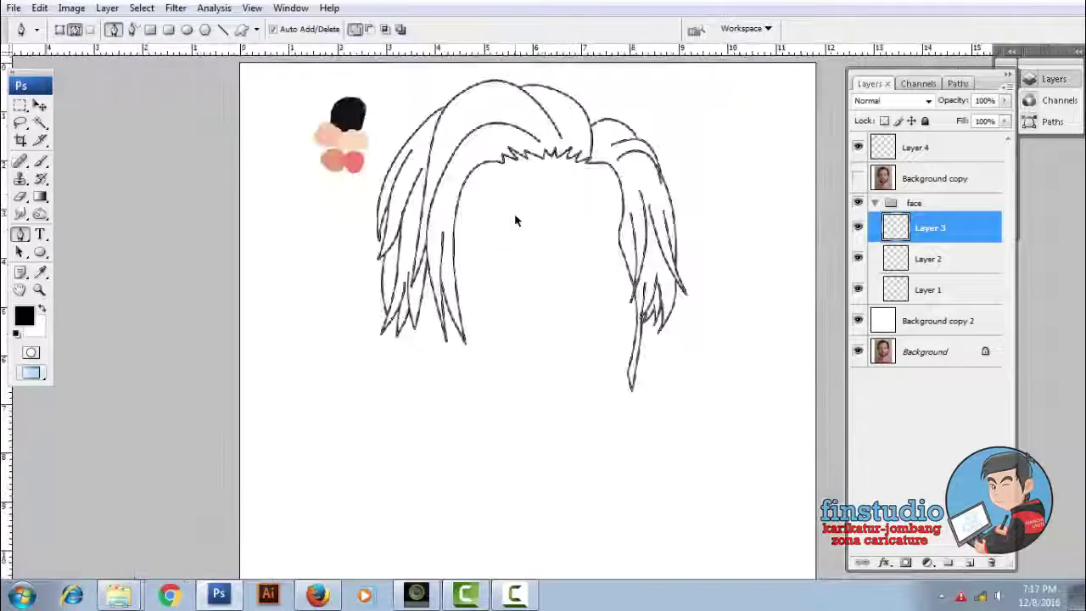
# Lower Background copy 2 opacity to 46% so the photo shows faintly
pyautogui.click(938, 321)
pyautogui.moveTo(980, 109); pyautogui.dragTo(955, 109)
pyautogui.scroll(2, 348, 238)
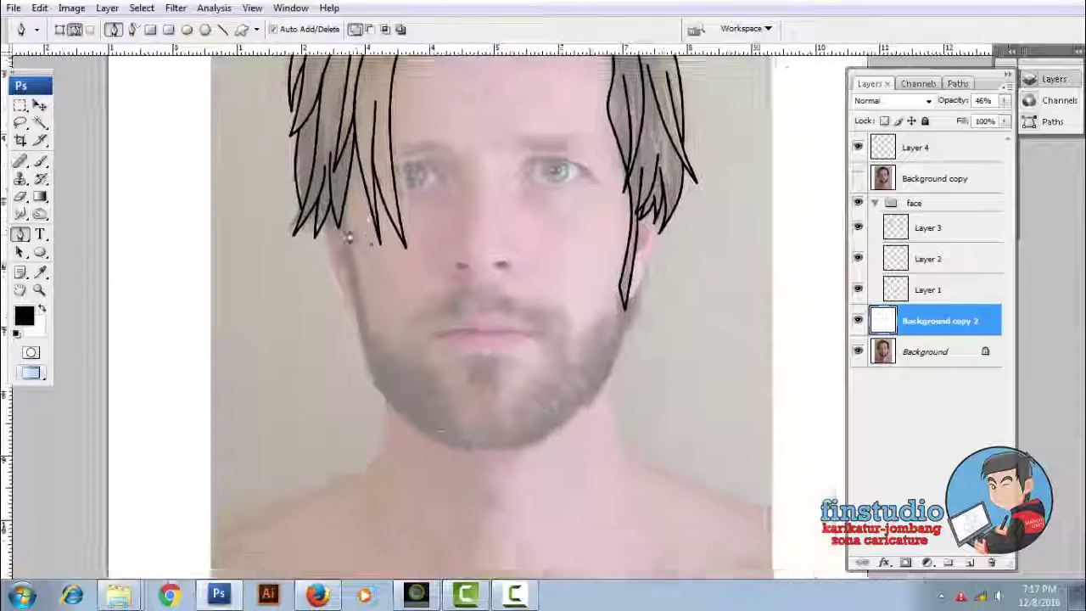
# Draw a Pen path for a hair strand hanging down the left jawline
pyautogui.scroll(2, 348, 237)
pyautogui.click(364, 255)
pyautogui.click(381, 322)
pyautogui.scroll(-3, 381, 322)
pyautogui.scroll(3, 365, 297)
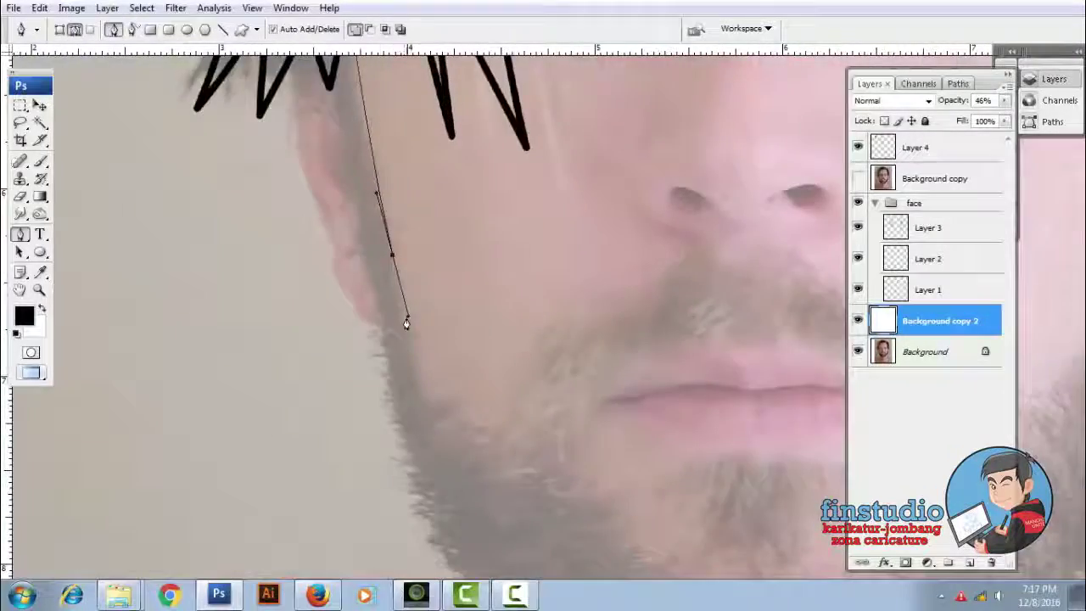
pyautogui.scroll(-2, 407, 323)
pyautogui.click(436, 259)
pyautogui.scroll(-2, 436, 260)
# Stroke the strand path with the black brush
pyautogui.rightClick(531, 243)
pyautogui.click(585, 352)
pyautogui.click(642, 203)
pyautogui.scroll(-2, 645, 208)
pyautogui.scroll(1, 424, 127)
pyautogui.scroll(2, 403, 257)
# Erase the overlapping lines where the strand meets the hair outline
pyautogui.press('e')
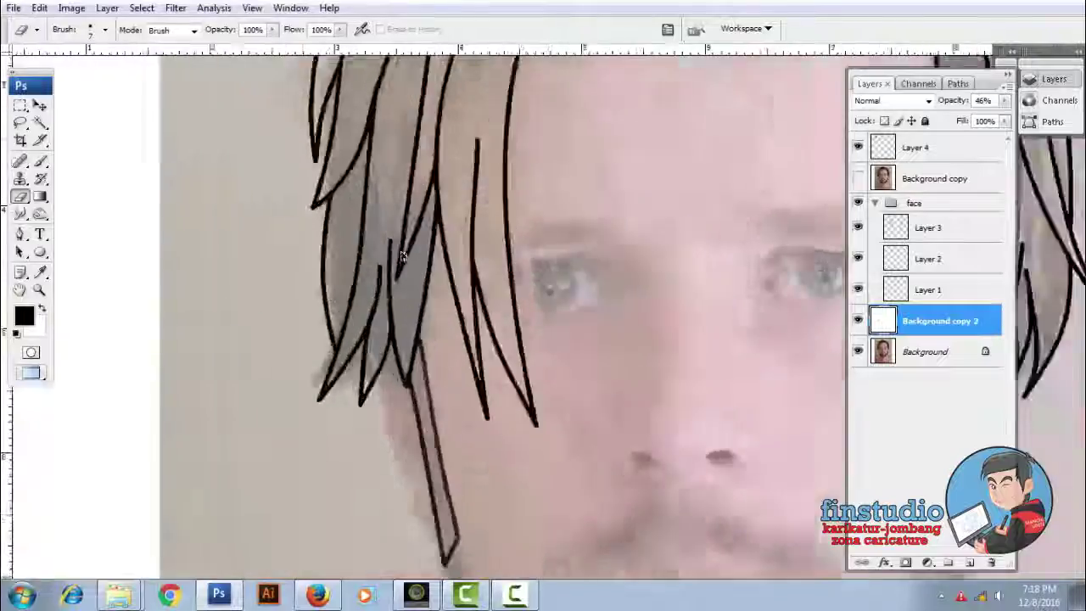
pyautogui.scroll(3, 403, 257)
pyautogui.scroll(-1, 363, 254)
pyautogui.scroll(1, 382, 280)
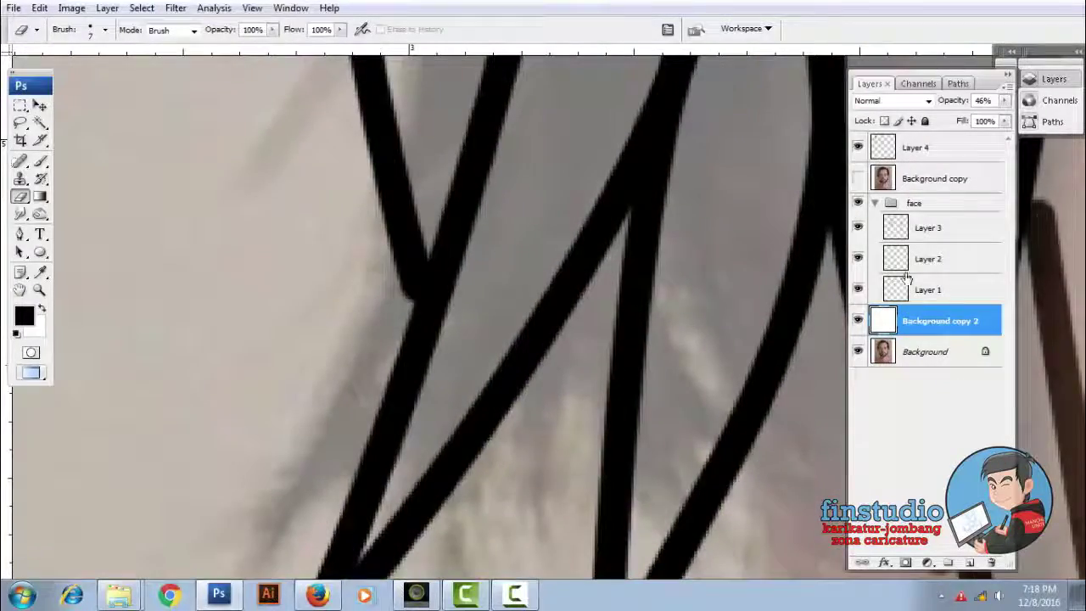
pyautogui.scroll(-2, 543, 246)
pyautogui.scroll(-2, 450, 254)
# Return to the Pen tool on Layer 3 and hide the strand path
pyautogui.press('p')
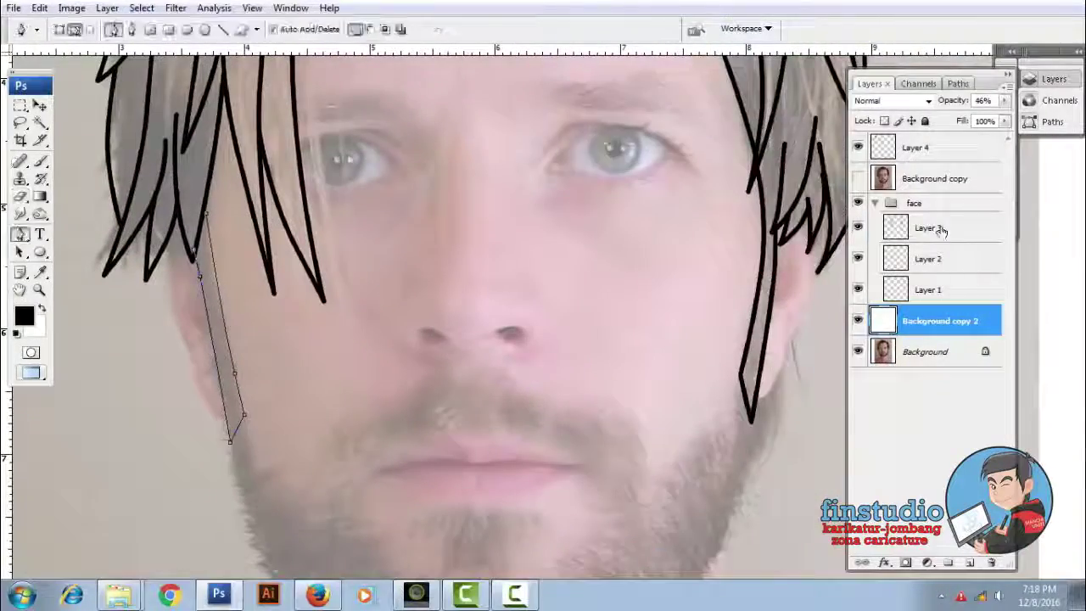
pyautogui.click(942, 230)
pyautogui.rightClick(465, 137)
pyautogui.press('Escape')
pyautogui.scroll(1, 500, 187)
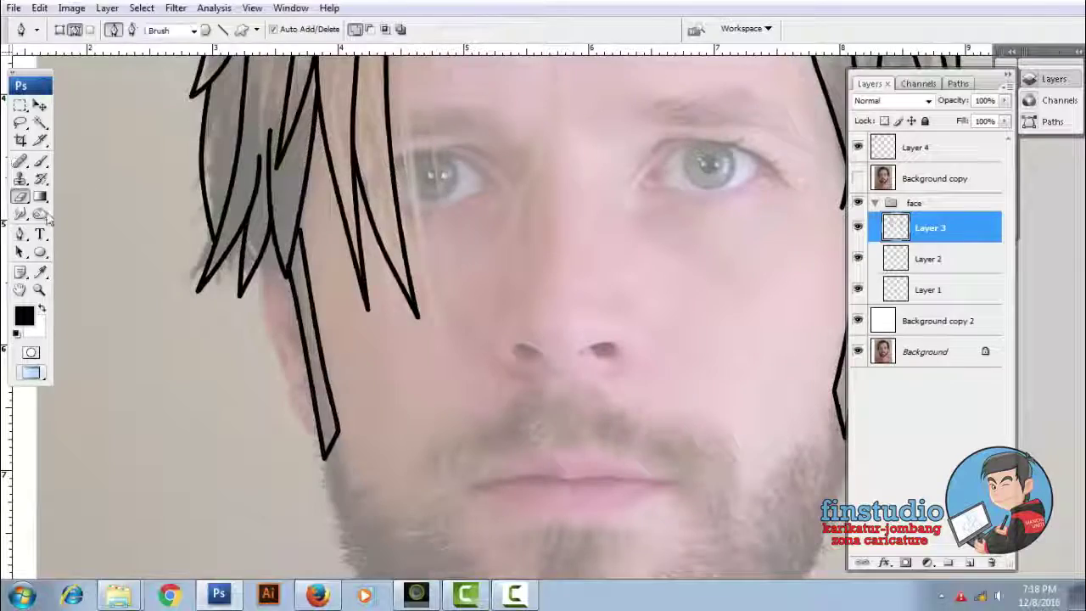
# Choose the Eraser tool and set its size to 4 px
pyautogui.click(19, 197)
pyautogui.scroll(3, 305, 331)
pyautogui.scroll(1, 336, 287)
pyautogui.rightClick(369, 224)
pyautogui.write('4')
pyautogui.press('Return')
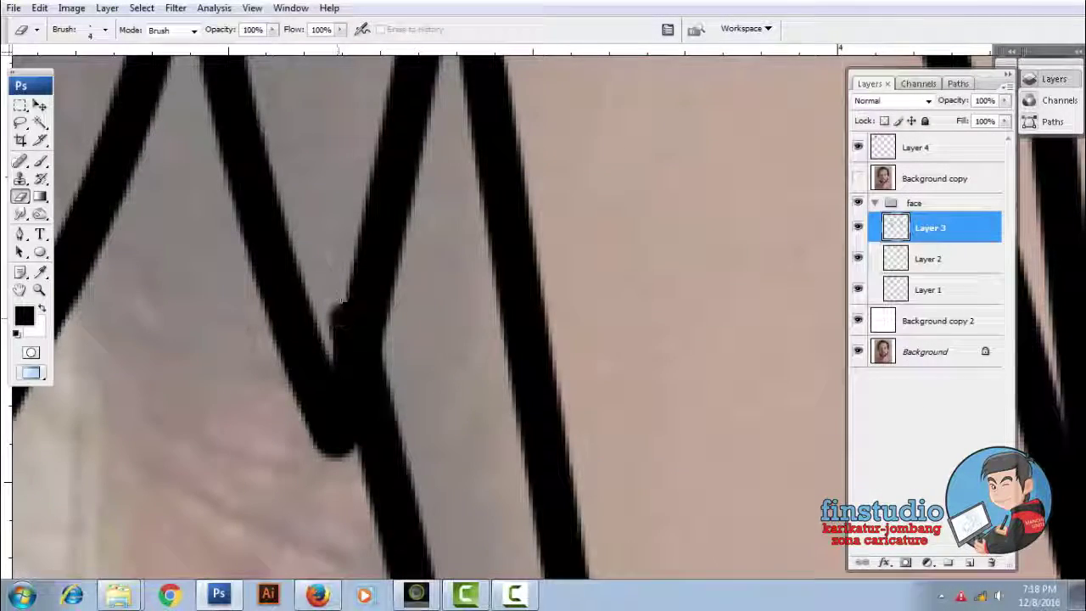
# Resize the eraser to 27 px
pyautogui.scroll(-2, 337, 318)
pyautogui.scroll(2, 293, 311)
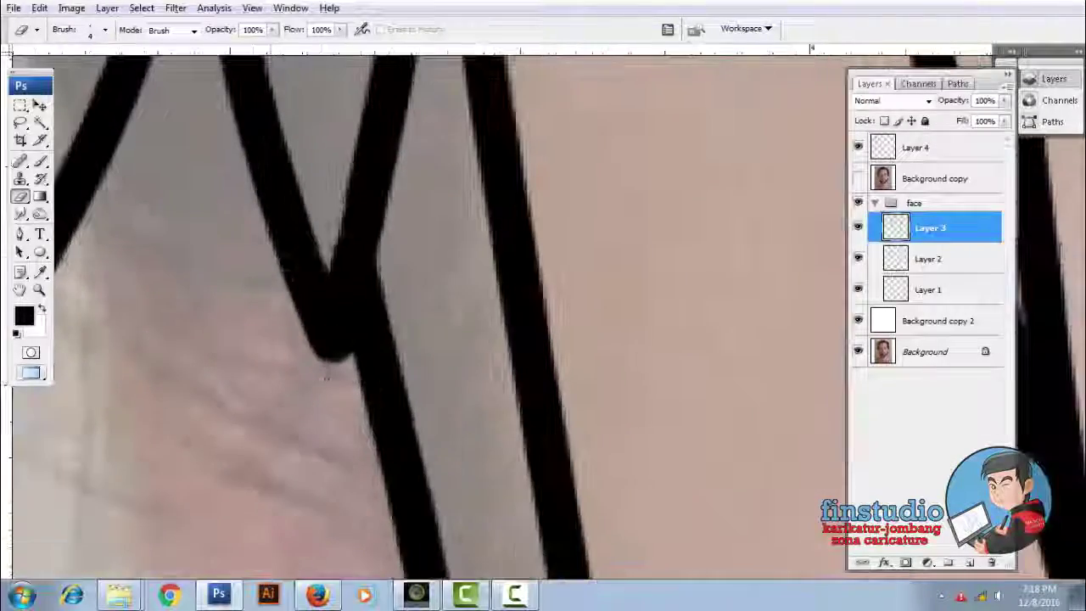
pyautogui.scroll(-1, 293, 312)
pyautogui.scroll(-1, 339, 322)
pyautogui.rightClick(514, 136)
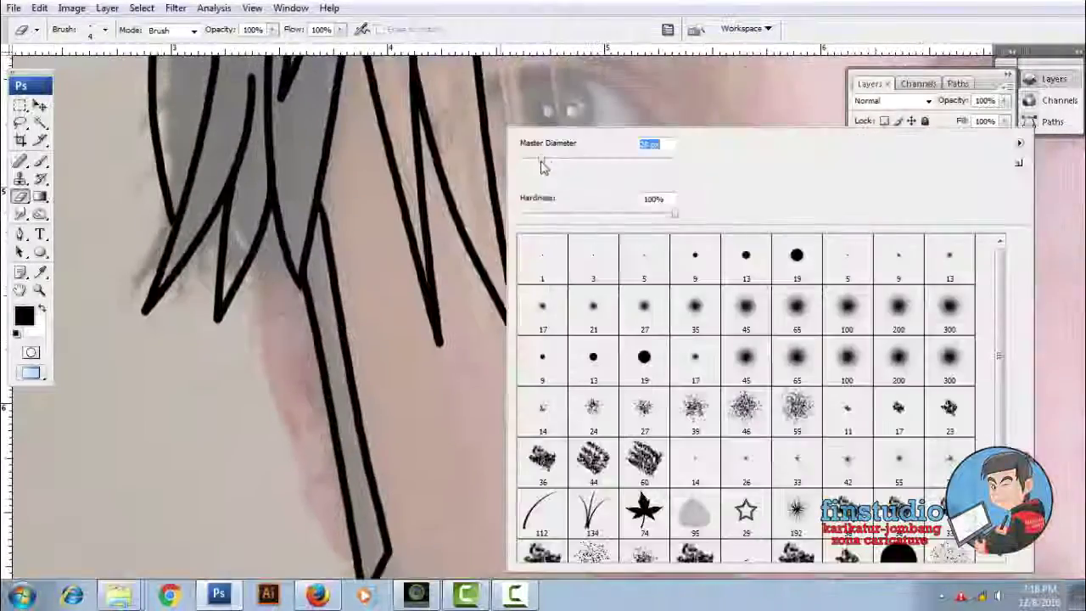
pyautogui.write('27')
pyautogui.press('Return')
# Taper hair stroke ends with the 27 px eraser, then shrink it to 19 px
pyautogui.scroll(2, 443, 357)
pyautogui.scroll(1, 443, 357)
pyautogui.scroll(-1, 544, 356)
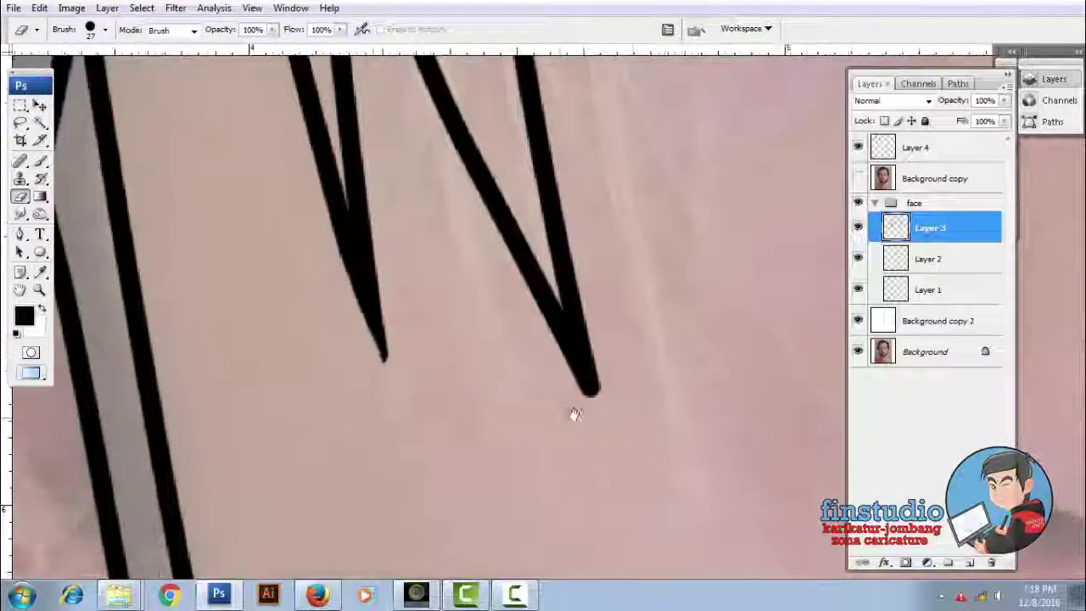
pyautogui.scroll(-1, 491, 301)
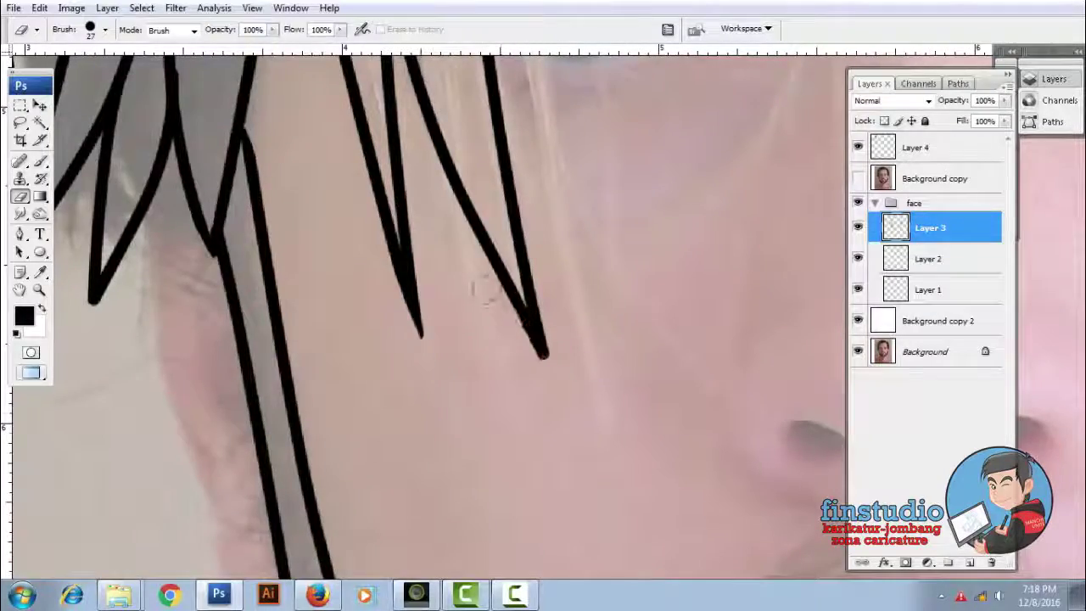
pyautogui.scroll(-1, 483, 289)
pyautogui.scroll(-2, 555, 260)
pyautogui.scroll(2, 376, 314)
pyautogui.scroll(1, 609, 281)
pyautogui.scroll(3, 608, 281)
pyautogui.rightClick(556, 131)
pyautogui.click(698, 145)
pyautogui.write('19')
pyautogui.press('Return')
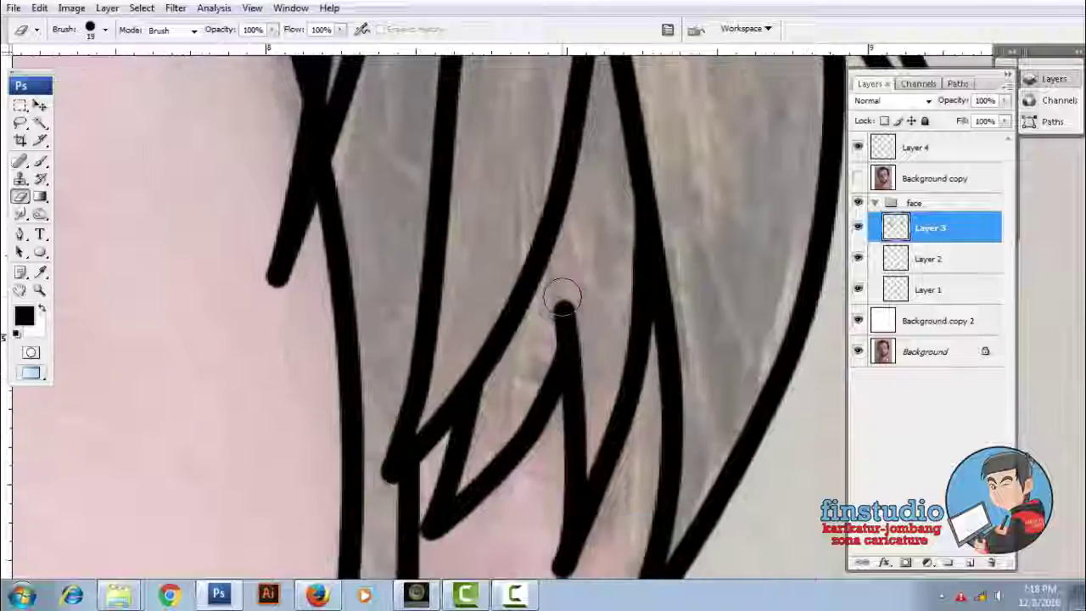
# Switch to a 14 px eraser and taper the grey hair strand ends
pyautogui.moveTo(562, 297)
pyautogui.mouseDown()
pyautogui.moveTo(539, 168)
pyautogui.moveTo(576, 165)
pyautogui.mouseUp()
pyautogui.rightClick(557, 133)
pyautogui.press('Return')
pyautogui.moveTo(531, 414)
pyautogui.mouseDown()
pyautogui.moveTo(552, 279)
pyautogui.moveTo(511, 397)
pyautogui.moveTo(678, 496)
pyautogui.moveTo(468, 387)
pyautogui.moveTo(405, 297)
pyautogui.mouseUp()
pyautogui.hotkey('ctrl', '-')
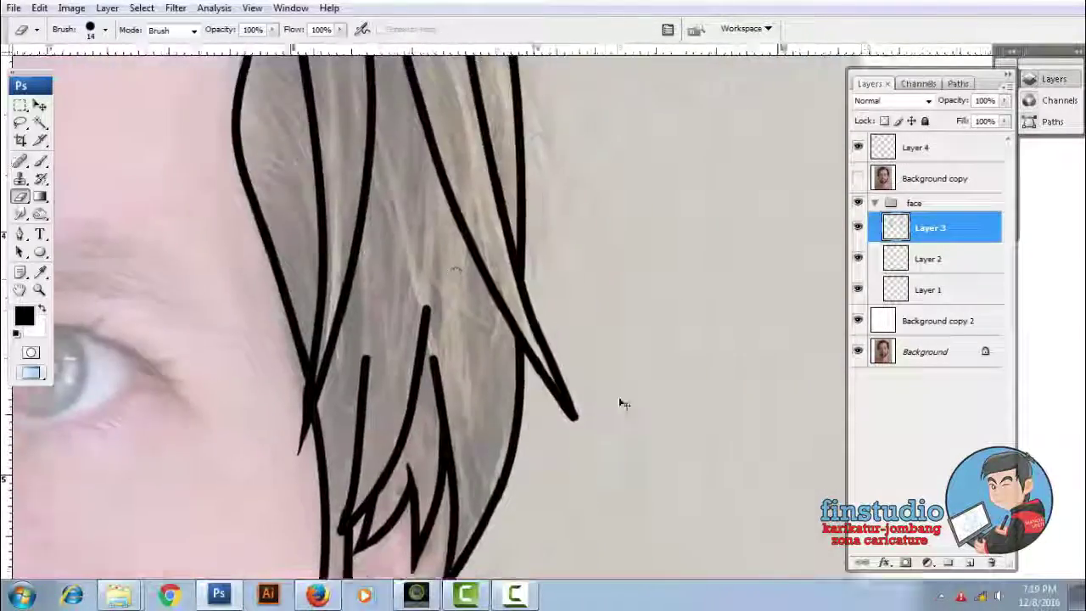
pyautogui.moveTo(475, 199); pyautogui.dragTo(513, 270)
pyautogui.moveTo(537, 379)
pyautogui.mouseDown()
pyautogui.moveTo(565, 491)
pyautogui.moveTo(613, 399)
pyautogui.mouseUp()
pyautogui.moveTo(461, 428)
pyautogui.mouseDown()
pyautogui.moveTo(558, 383)
pyautogui.moveTo(505, 413)
pyautogui.mouseUp()
# Continue sharpening stroke ends around the head while moving across the hair
pyautogui.scroll(5, 540, 314)
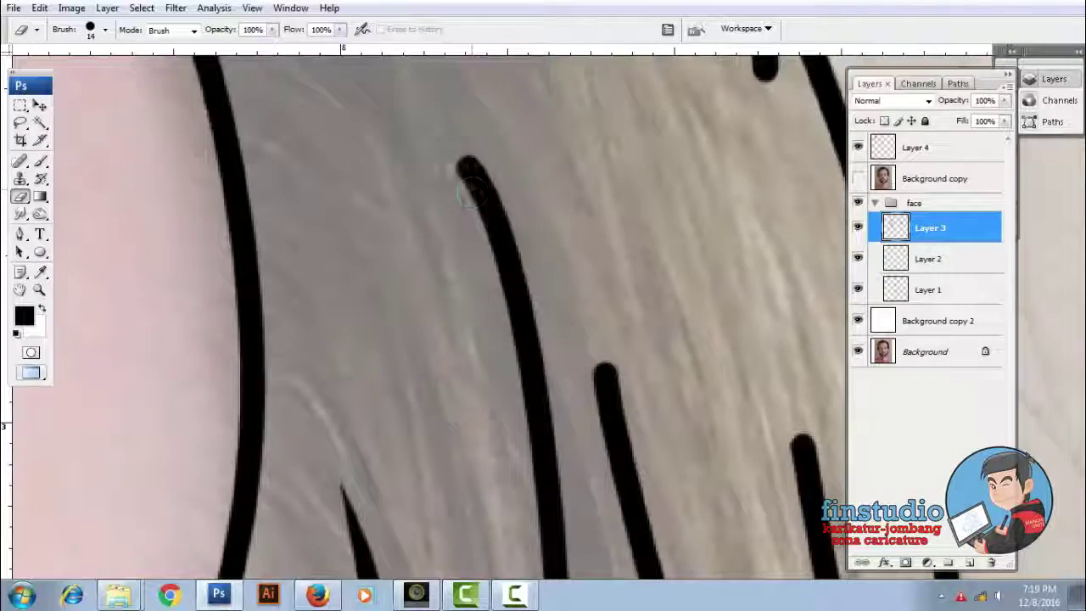
pyautogui.scroll(-3, 454, 203)
pyautogui.hscroll(2, 454, 204)
pyautogui.hscroll(3, 577, 280)
pyautogui.scroll(-2, 577, 280)
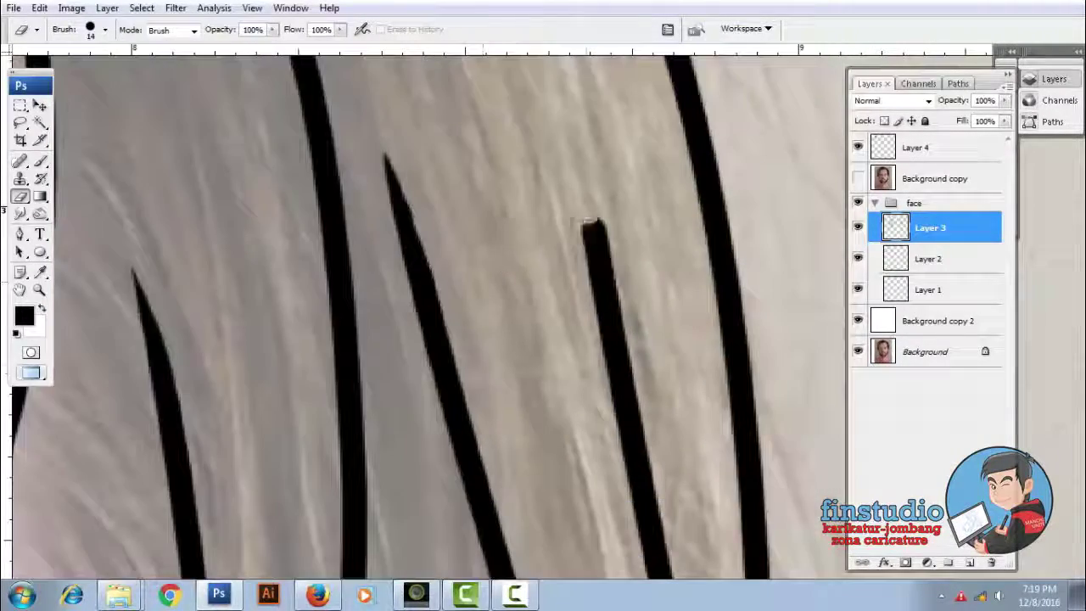
pyautogui.scroll(-3, 551, 216)
pyautogui.scroll(3, 533, 227)
pyautogui.hscroll(-3, 458, 288)
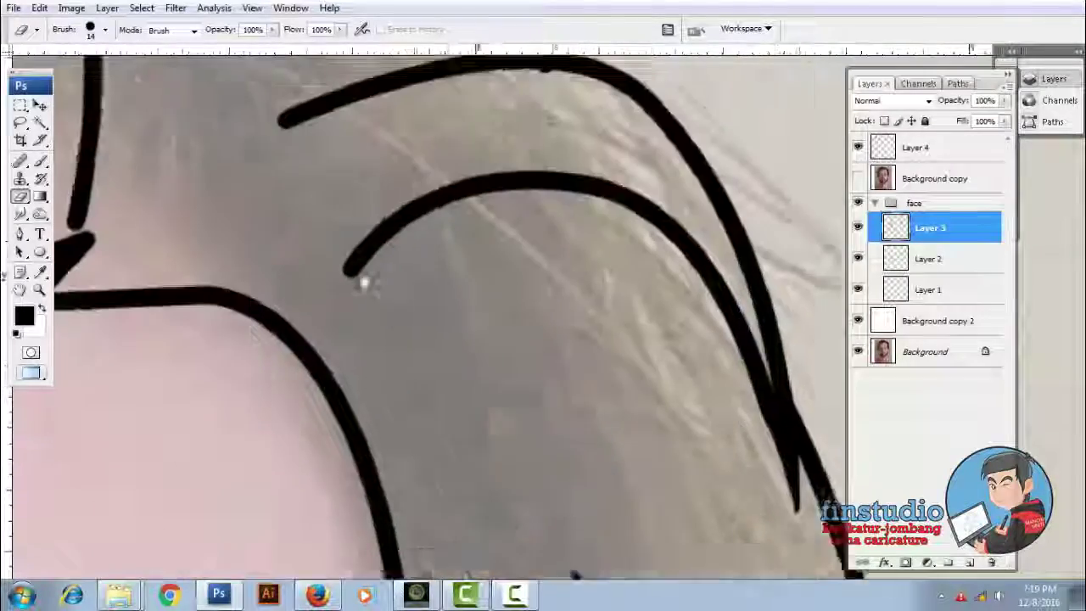
pyautogui.scroll(3, 458, 289)
pyautogui.hscroll(-4, 473, 349)
pyautogui.scroll(-3, 450, 218)
pyautogui.scroll(3, 568, 363)
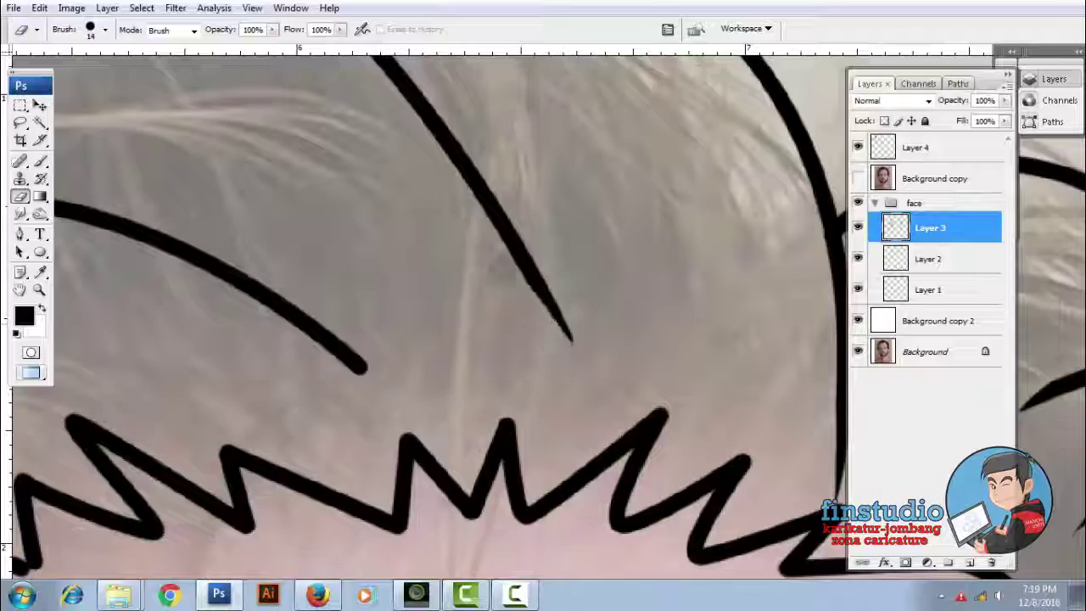
pyautogui.scroll(-3, 424, 254)
pyautogui.scroll(3, 424, 185)
pyautogui.scroll(2, 424, 185)
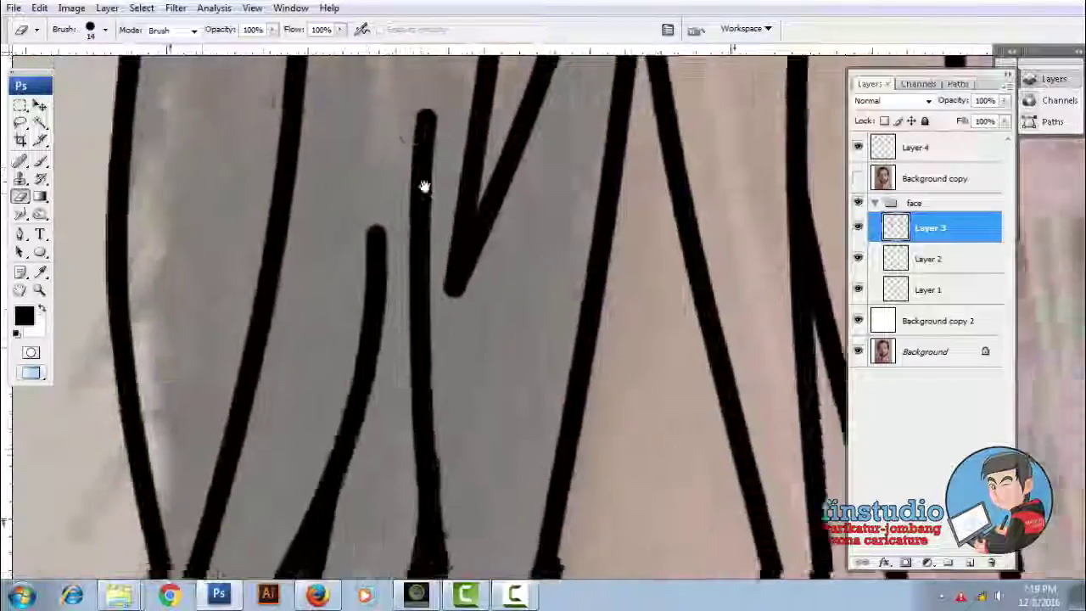
pyautogui.scroll(-3, 424, 185)
# Taper the stroke ends in the neighbouring hair areas
pyautogui.moveTo(402, 191); pyautogui.dragTo(407, 362)
pyautogui.moveTo(486, 162); pyautogui.dragTo(456, 212)
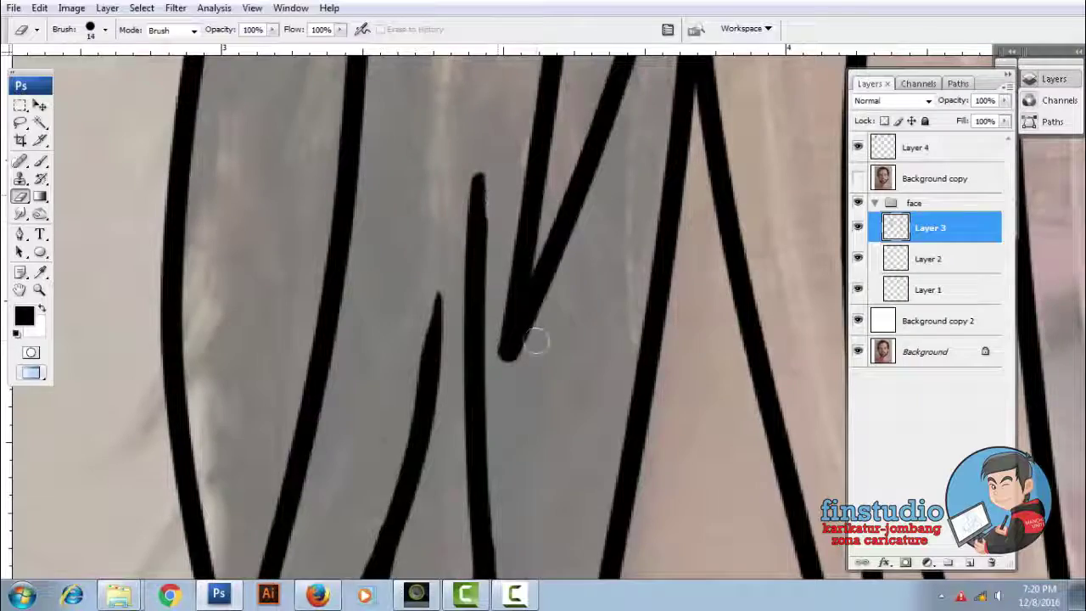
pyautogui.scroll(3, 416, 357)
pyautogui.scroll(-3, 416, 357)
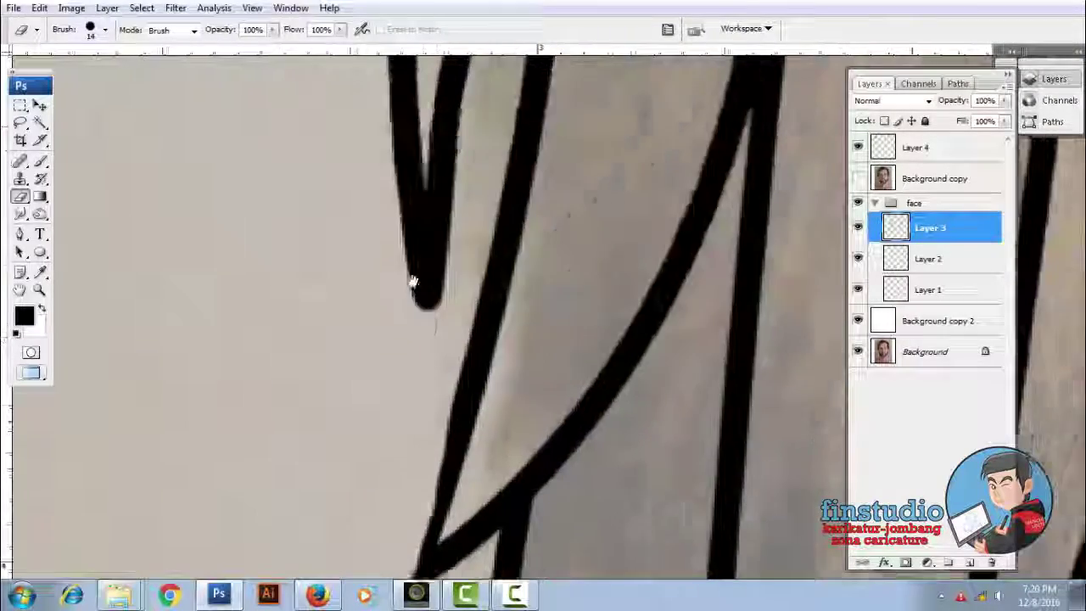
pyautogui.scroll(-3, 495, 240)
pyautogui.scroll(3, 487, 281)
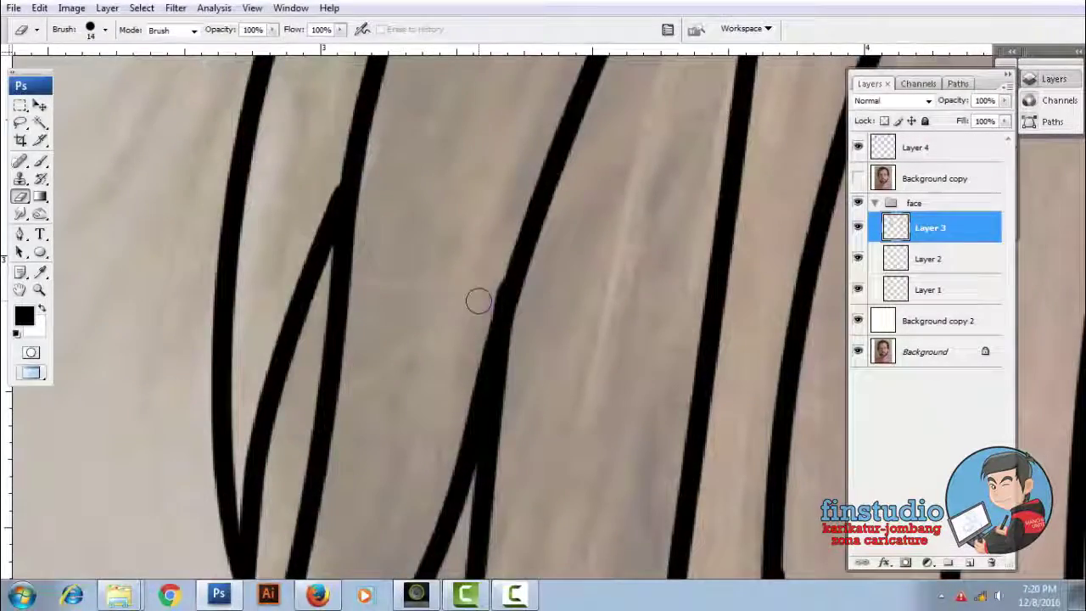
pyautogui.scroll(-3, 424, 223)
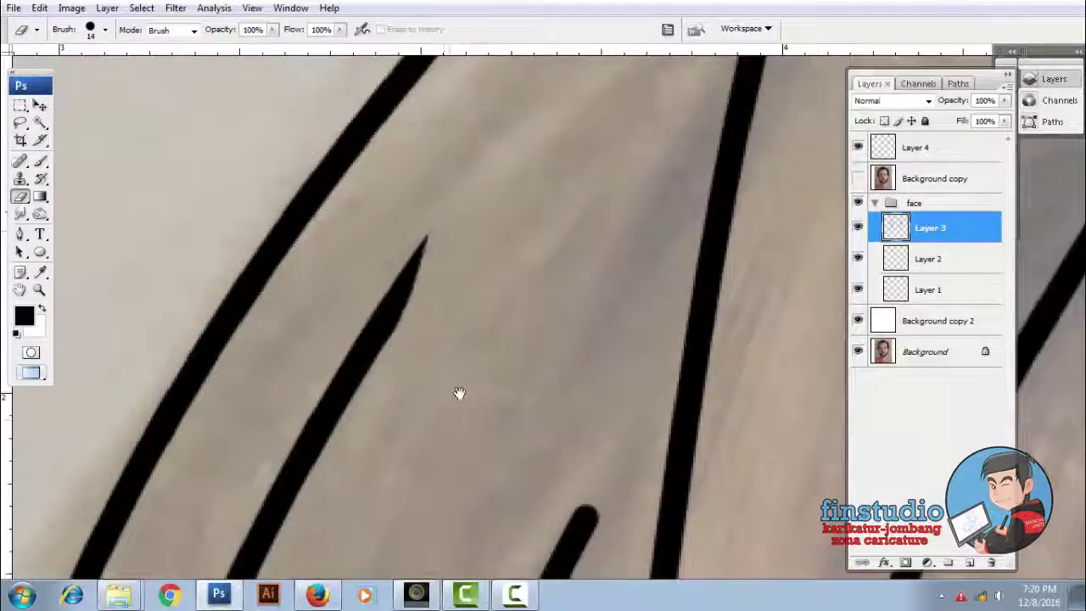
pyautogui.scroll(3, 382, 414)
pyautogui.scroll(-3, 463, 347)
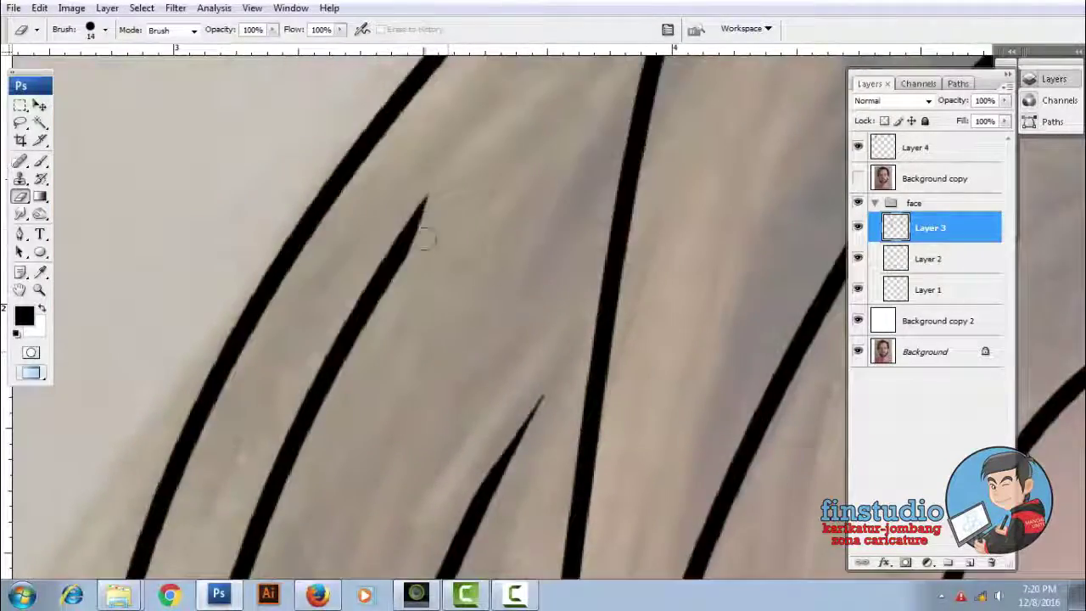
pyautogui.scroll(-3, 388, 242)
pyautogui.scroll(3, 539, 241)
pyautogui.scroll(2, 438, 327)
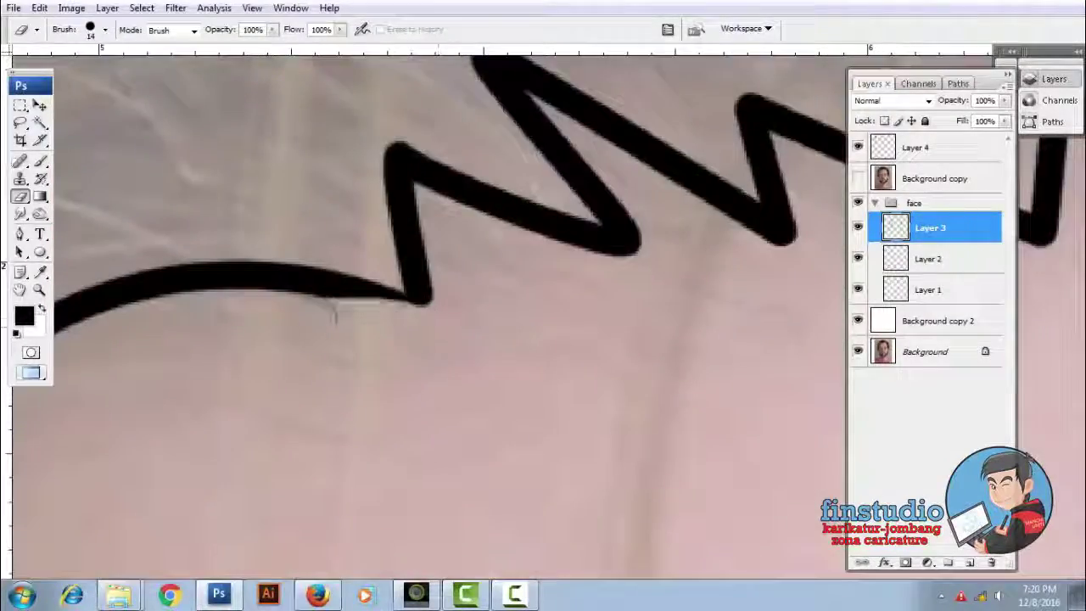
# Erase the zigzag fringe tips into sharp points and check the whole face
pyautogui.moveTo(440, 263); pyautogui.dragTo(448, 336)
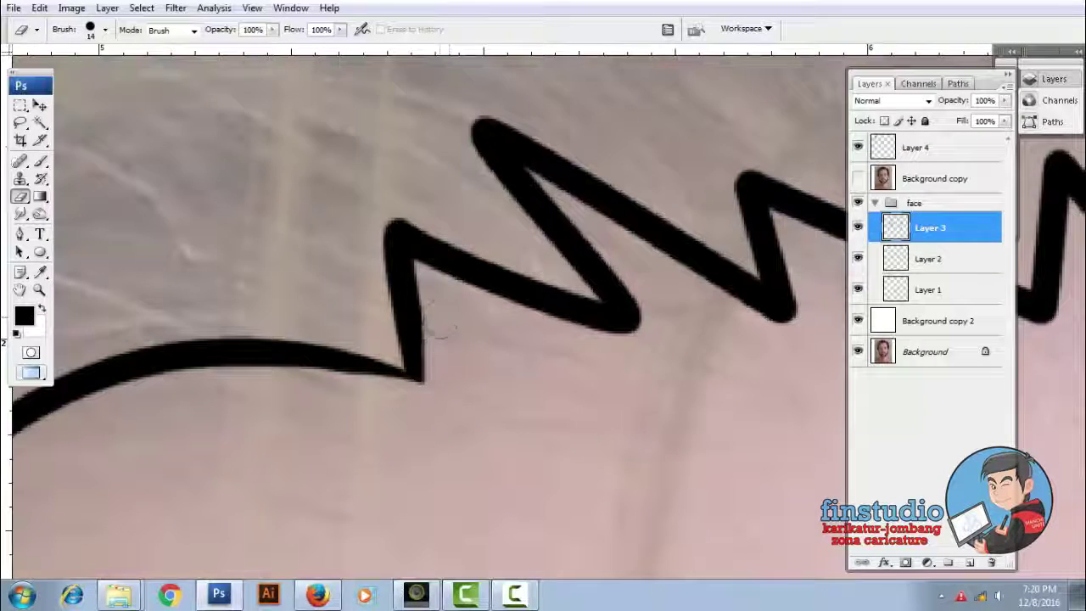
pyautogui.moveTo(646, 289); pyautogui.dragTo(572, 296)
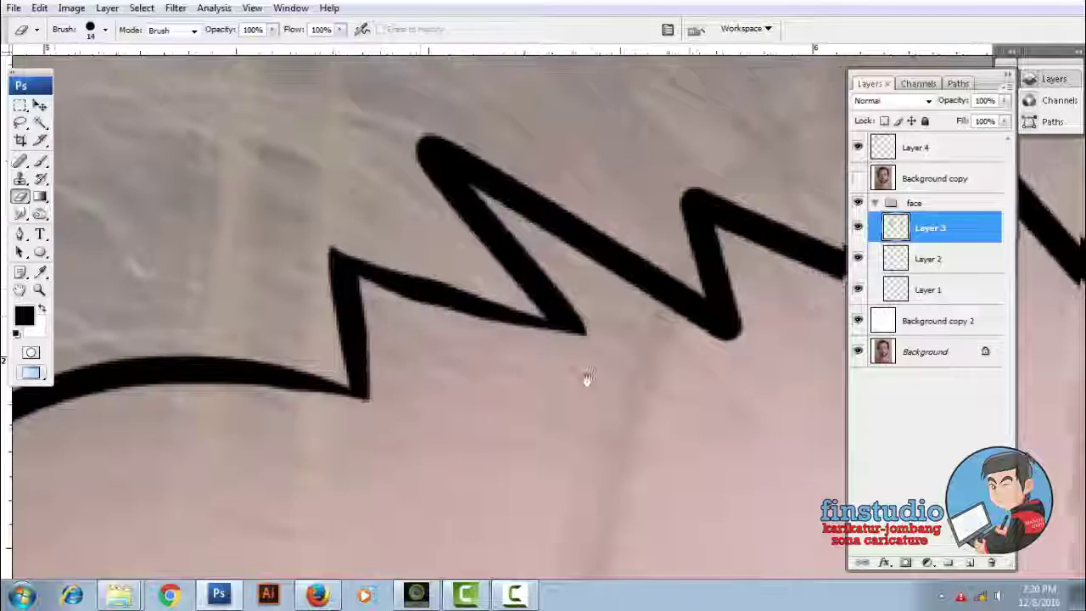
pyautogui.moveTo(586, 381); pyautogui.dragTo(545, 469)
pyautogui.moveTo(609, 324); pyautogui.dragTo(509, 278)
pyautogui.moveTo(579, 294)
pyautogui.mouseDown()
pyautogui.moveTo(667, 315)
pyautogui.moveTo(504, 225)
pyautogui.moveTo(524, 236)
pyautogui.mouseUp()
pyautogui.moveTo(675, 249)
pyautogui.mouseDown()
pyautogui.moveTo(493, 308)
pyautogui.moveTo(577, 250)
pyautogui.moveTo(571, 283)
pyautogui.moveTo(488, 234)
pyautogui.mouseUp()
pyautogui.hotkey('ctrl', '0')
pyautogui.hotkey('ctrl', '+')
pyautogui.hotkey('ctrl', '+')
pyautogui.hotkey('ctrl', '+')
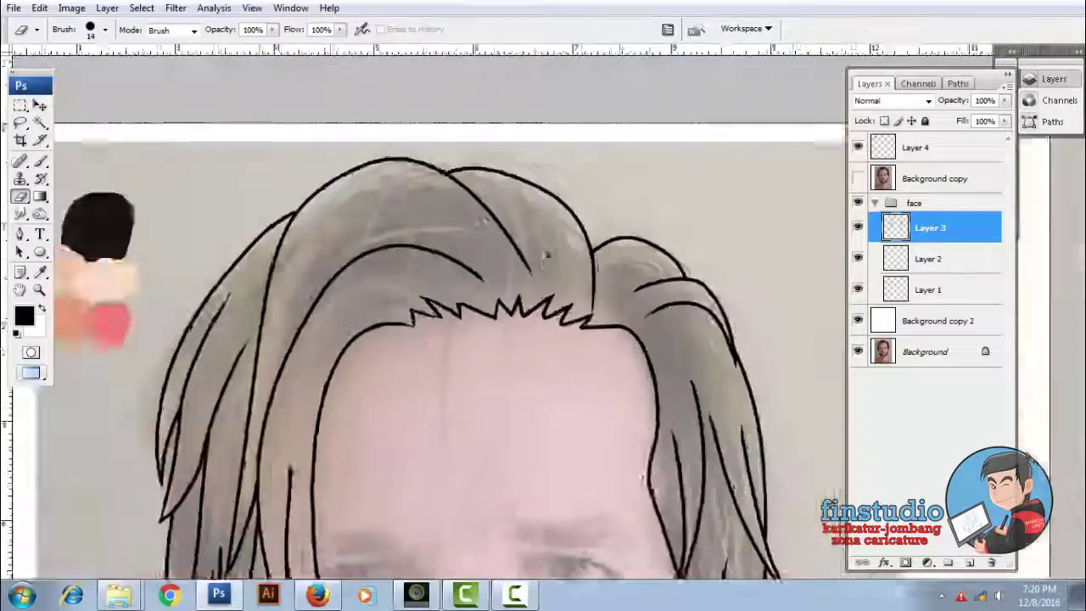
# Trace a curved path along the left cheek and stroke it in black
pyautogui.hotkey('ctrl', '0')
pyautogui.click(858, 351)
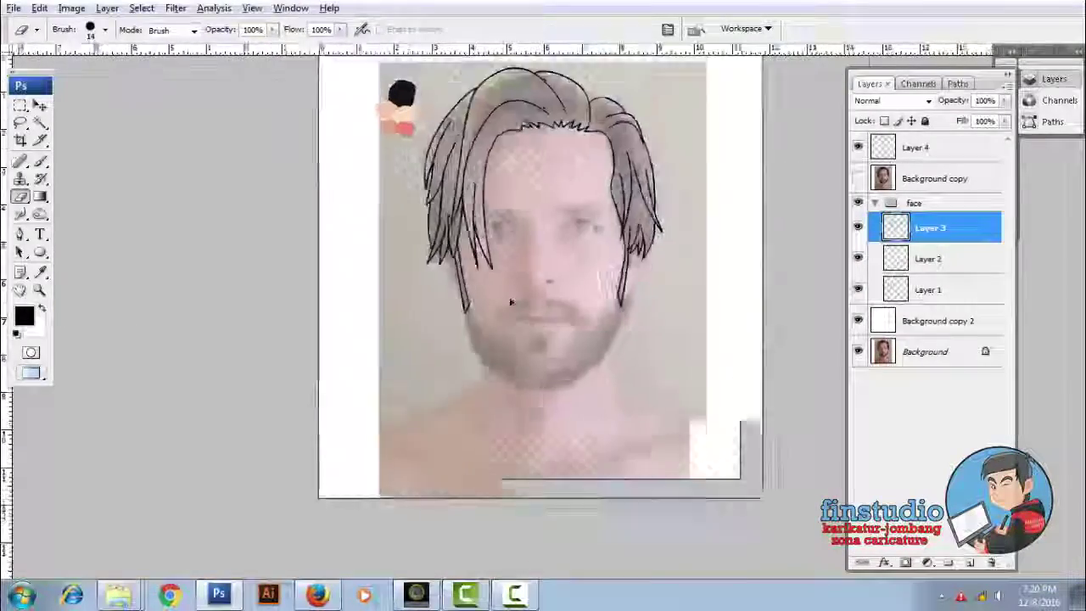
pyautogui.hotkey('ctrl', '+')
pyautogui.hotkey('ctrl', '+')
pyautogui.hotkey('ctrl', '+')
pyautogui.moveTo(291, 73); pyautogui.dragTo(439, 291)
pyautogui.hotkey('ctrl', '-')
pyautogui.hotkey('ctrl', '+')
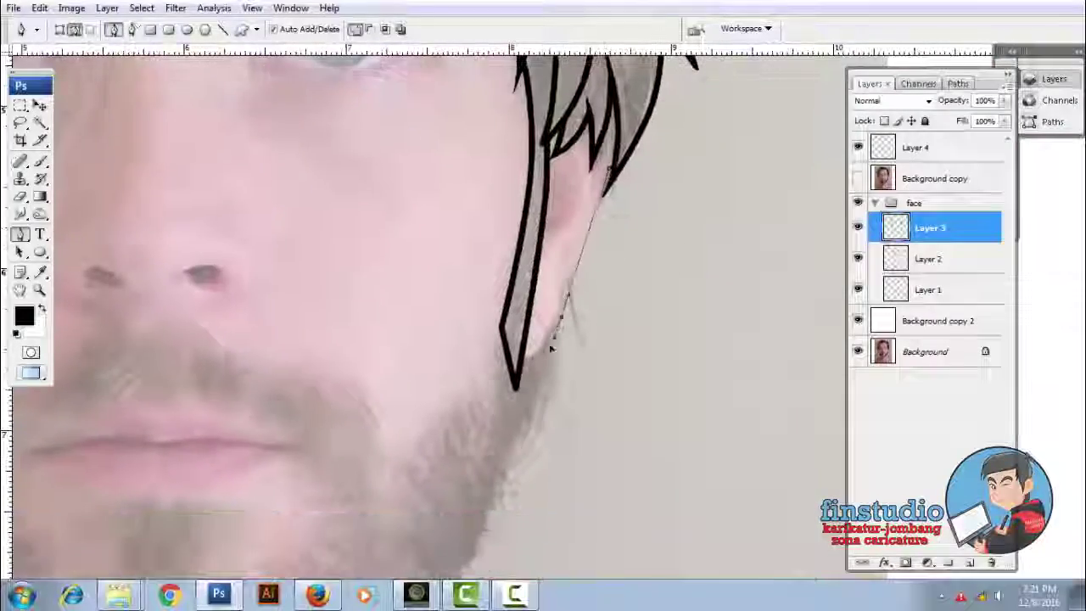
pyautogui.hotkey('ctrl', '-')
pyautogui.rightClick(492, 203)
pyautogui.click(534, 337)
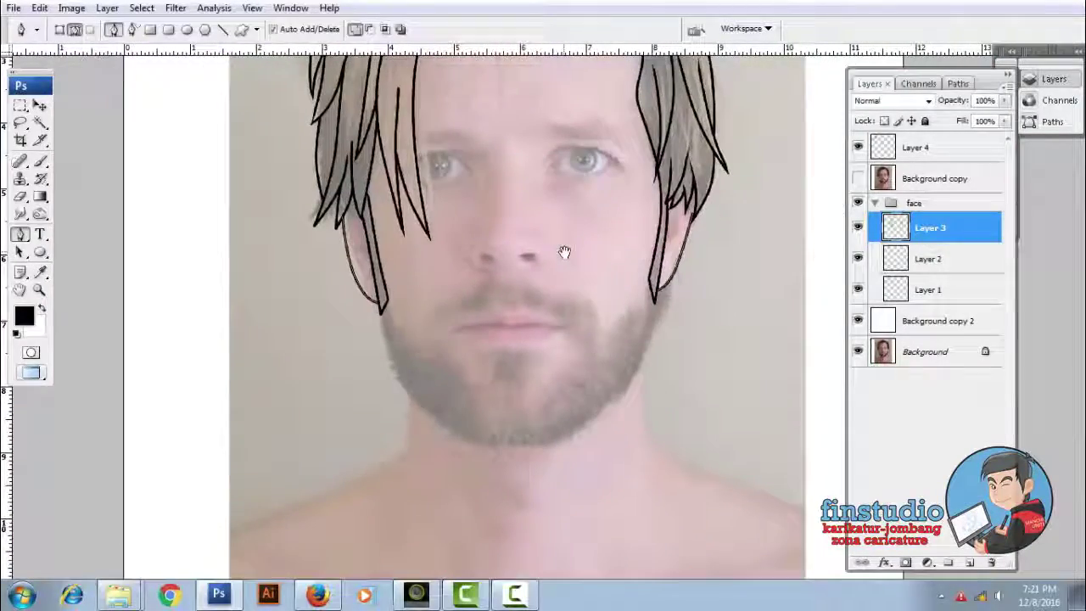
# Draw the jawline path curving under the chin and stroke it in black
pyautogui.hotkey('ctrl', '+')
pyautogui.hotkey('ctrl', '-')
pyautogui.hotkey('ctrl', '+')
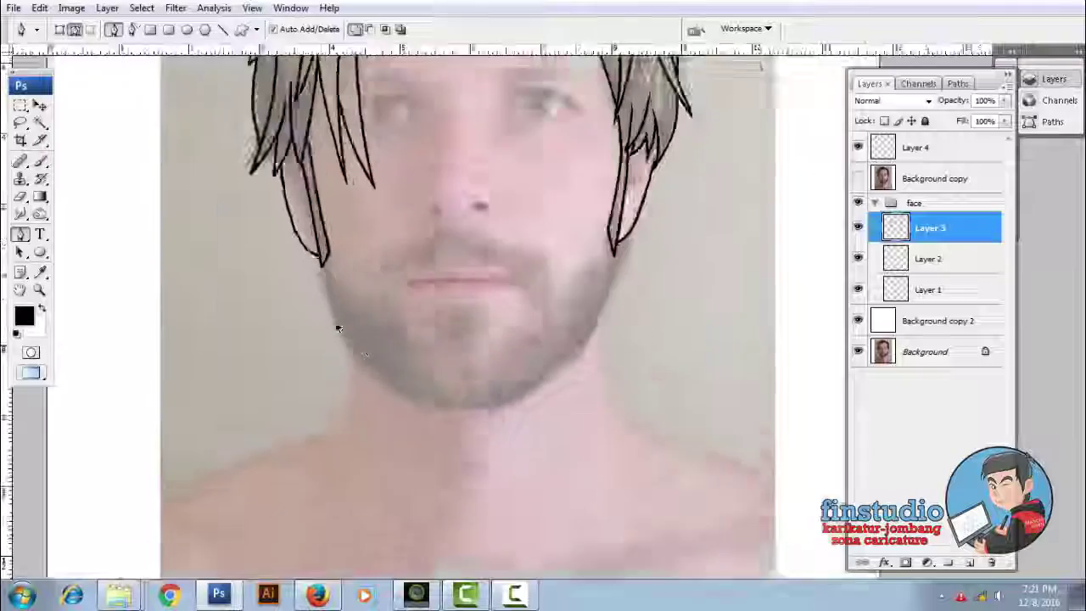
pyautogui.moveTo(362, 400); pyautogui.dragTo(362, 327)
pyautogui.moveTo(416, 347); pyautogui.dragTo(519, 381)
pyautogui.moveTo(650, 269); pyautogui.dragTo(579, 338)
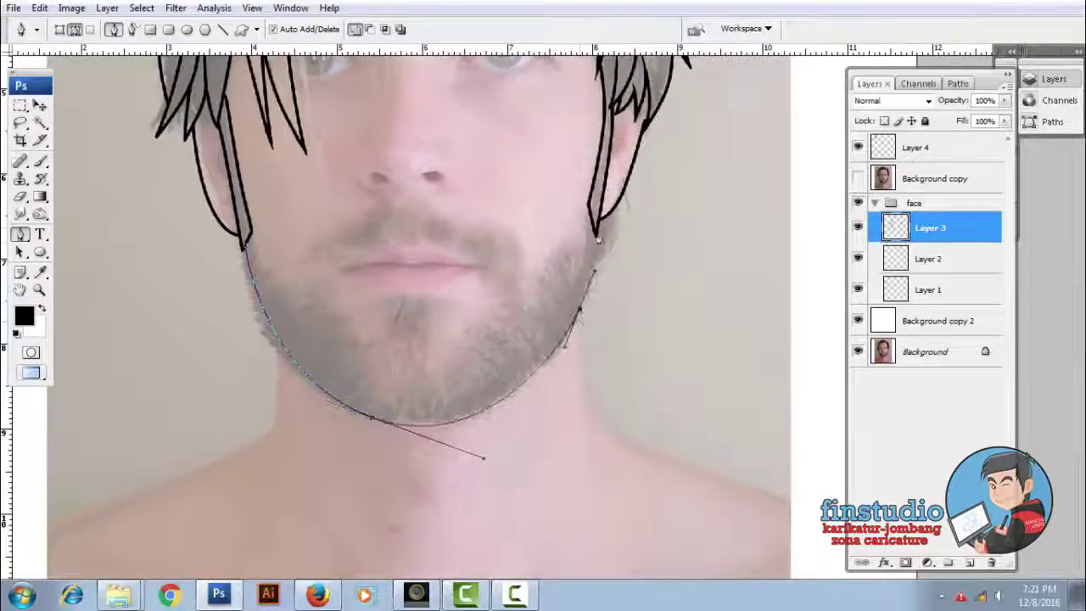
pyautogui.scroll(2, 618, 230)
pyautogui.scroll(-3, 524, 365)
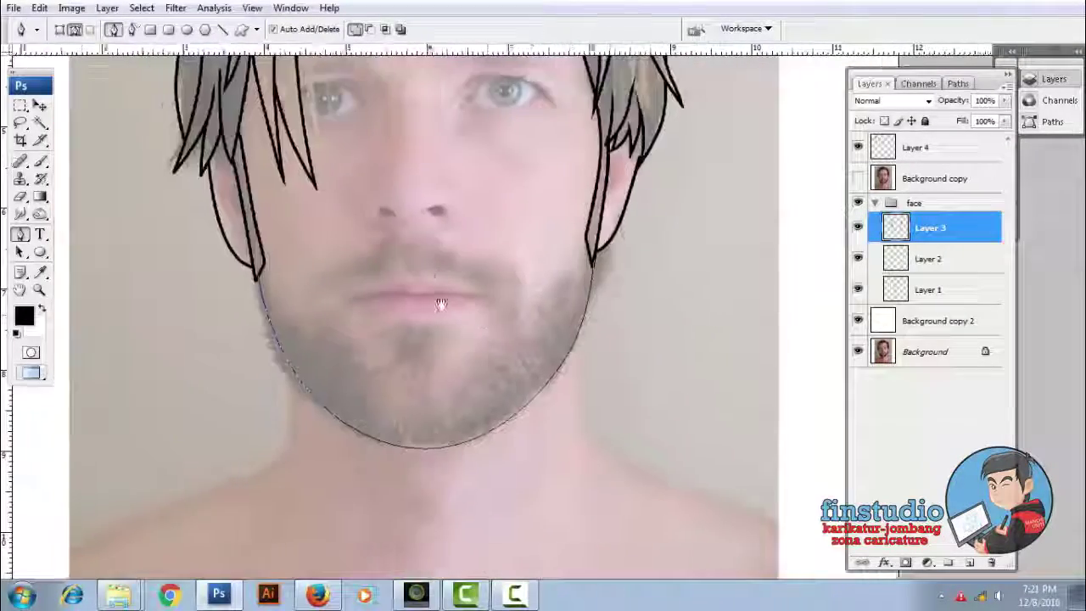
pyautogui.scroll(2, 277, 312)
pyautogui.scroll(2, 265, 293)
pyautogui.scroll(-3, 577, 249)
pyautogui.rightClick(577, 249)
pyautogui.click(624, 361)
pyautogui.click(637, 204)
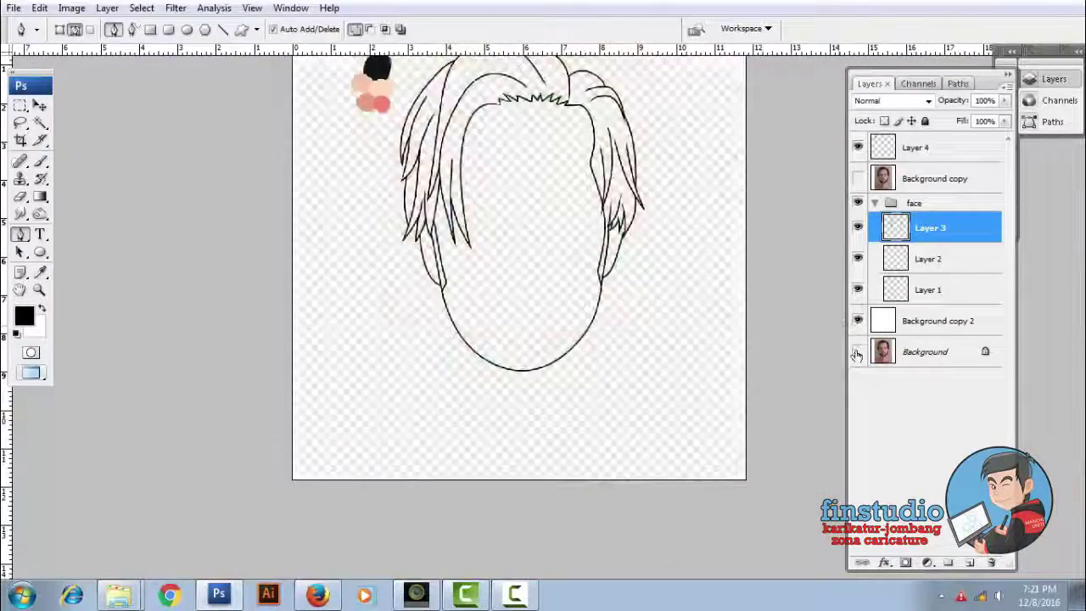
# Add an empty layer group, Group 1
pyautogui.scroll(1, 515, 306)
pyautogui.moveTo(424, 286); pyautogui.dragTo(420, 308)
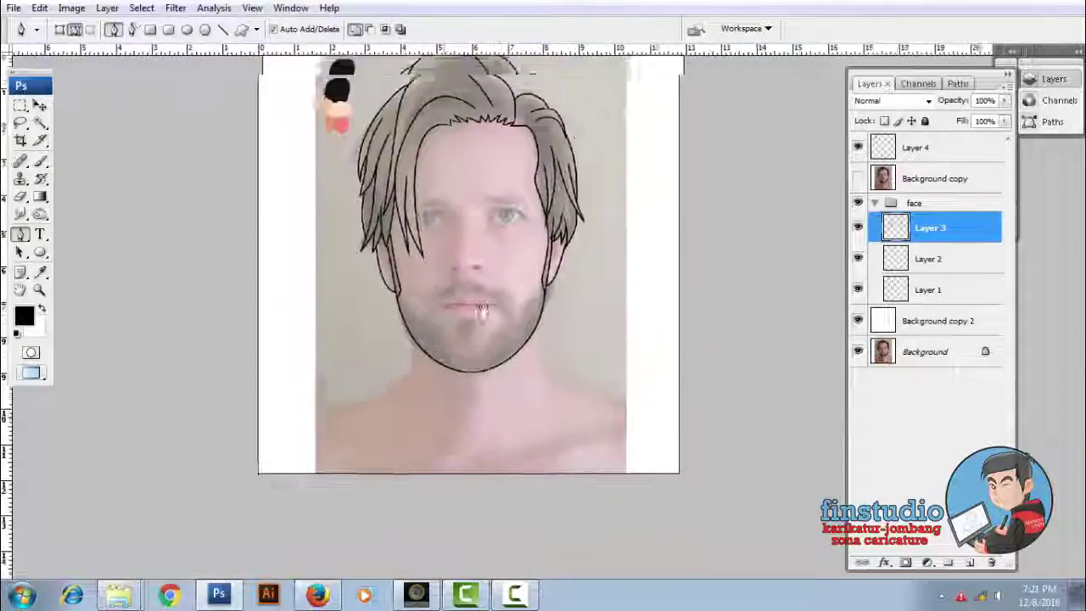
pyautogui.hotkey('ctrl', '+')
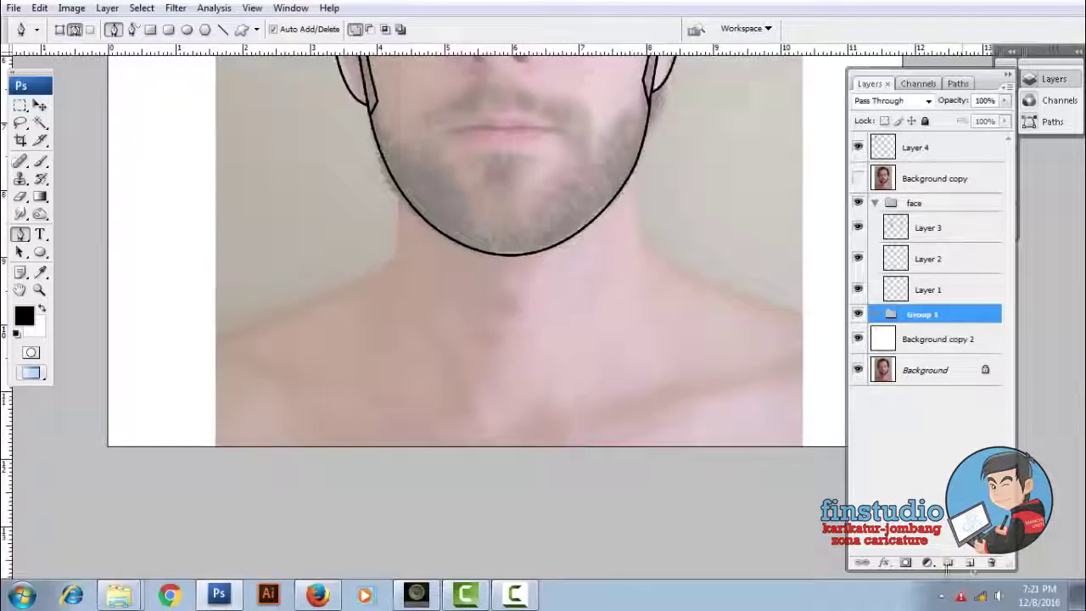
# Draw the left neck line down from the jaw and stroke it in black
pyautogui.click(948, 562)
pyautogui.click(948, 563)
pyautogui.scroll(2, 413, 302)
pyautogui.scroll(1, 340, 185)
pyautogui.click(355, 208)
pyautogui.moveTo(357, 325); pyautogui.dragTo(361, 345)
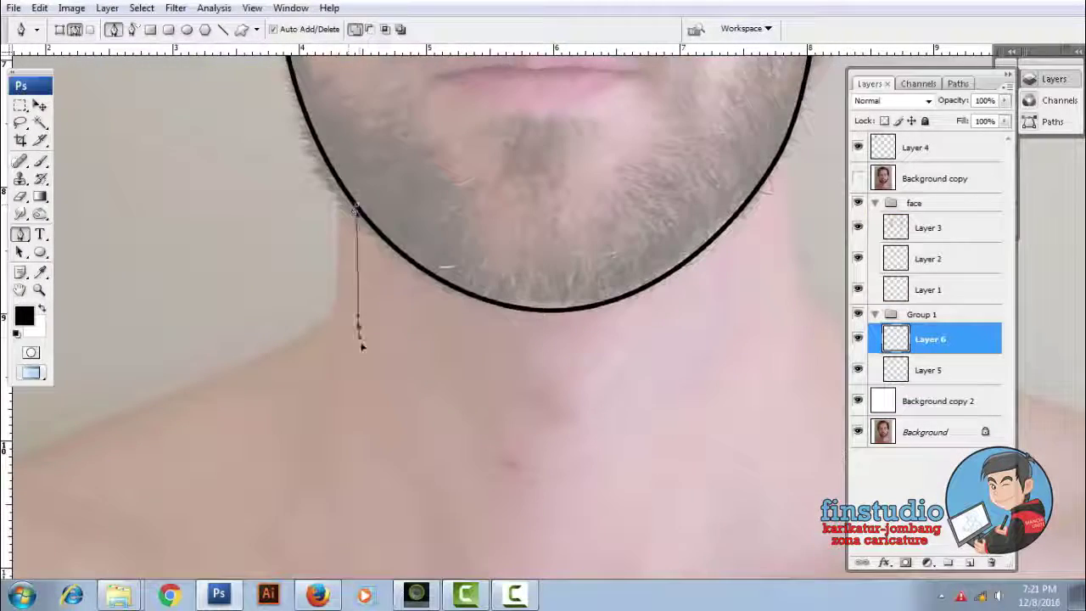
pyautogui.hscroll(2, 691, 204)
pyautogui.scroll(-1, 630, 308)
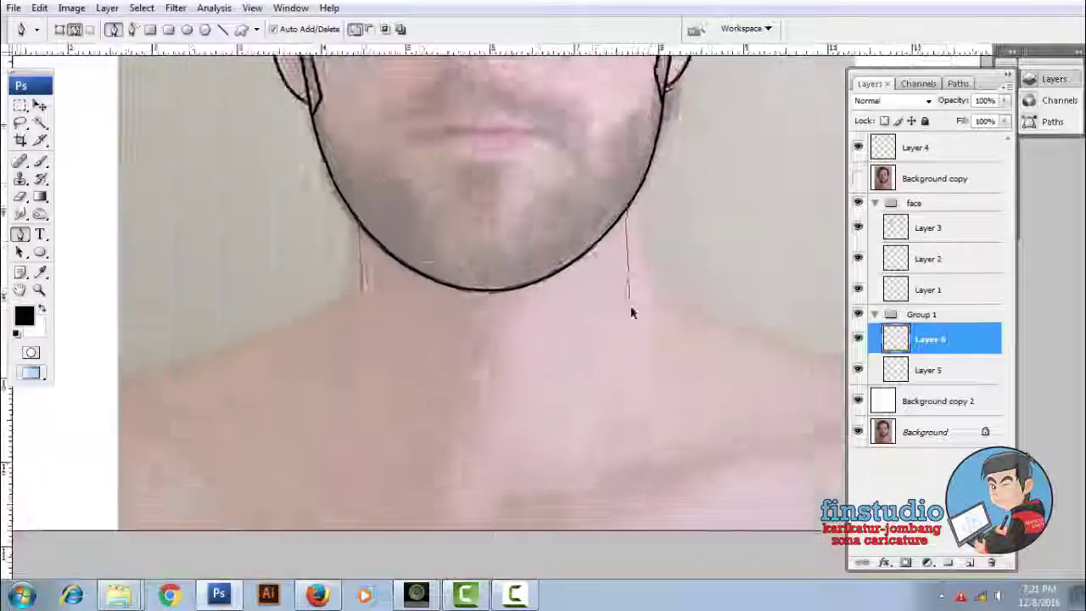
pyautogui.scroll(1, 631, 301)
pyautogui.rightClick(573, 317)
pyautogui.click(611, 373)
pyautogui.press('Return')
# Stroke both neck side lines in thick black
pyautogui.scroll(-1, 572, 252)
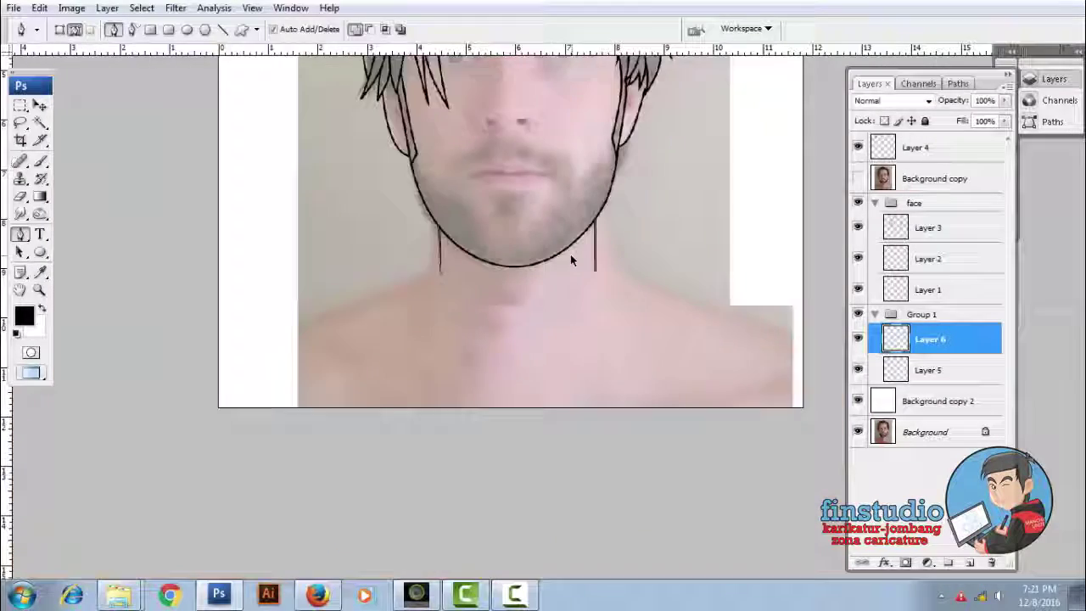
pyautogui.scroll(1, 596, 272)
pyautogui.rightClick(598, 287)
pyautogui.click(582, 383)
pyautogui.press('Return')
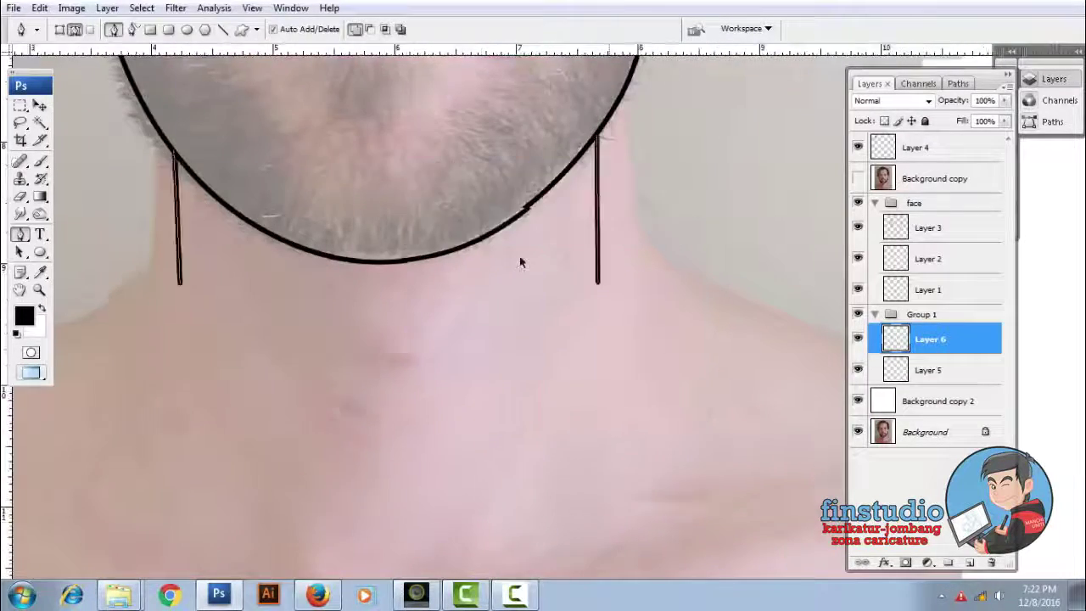
# Join the neck lines with a V-shaped neckline and begin a curved collarbone path
pyautogui.scroll(-2, 499, 327)
pyautogui.moveTo(421, 475); pyautogui.dragTo(419, 375)
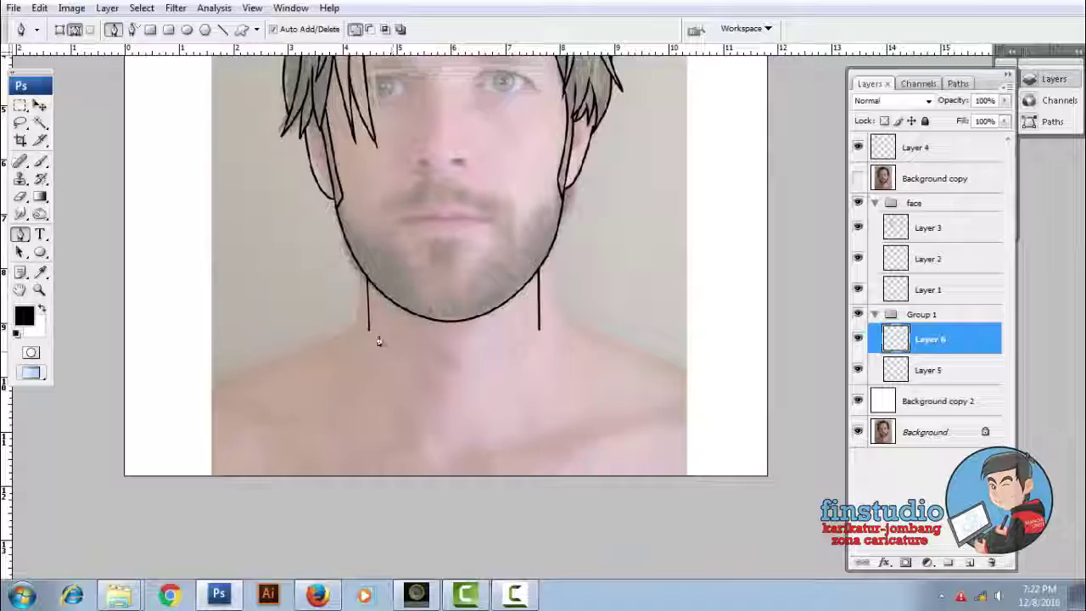
pyautogui.scroll(2, 378, 342)
pyautogui.scroll(1, 345, 291)
pyautogui.scroll(-1, 315, 274)
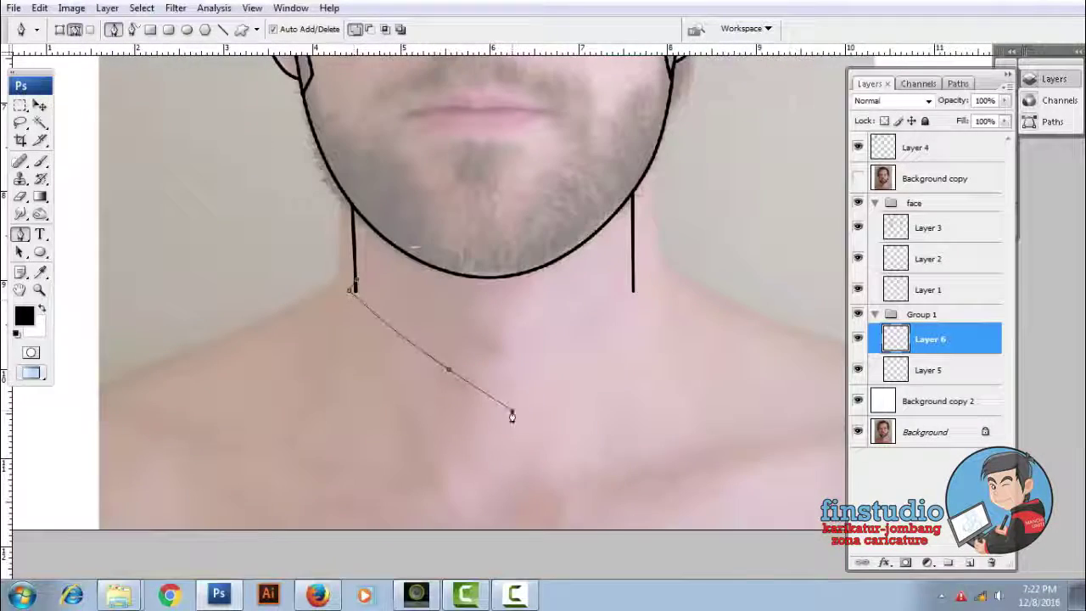
pyautogui.moveTo(535, 401); pyautogui.dragTo(518, 402)
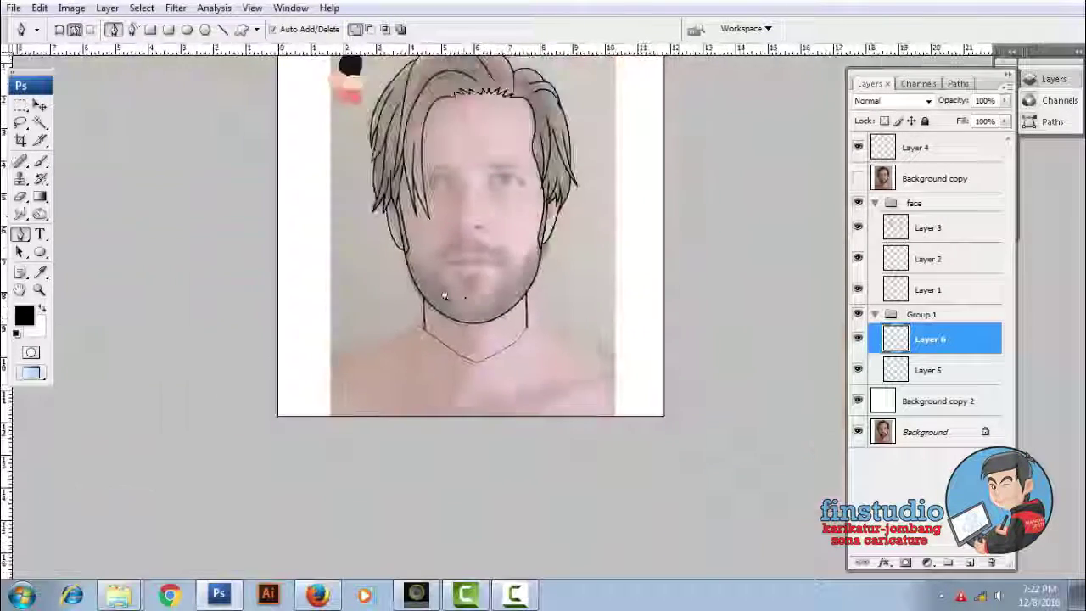
pyautogui.scroll(5, 399, 288)
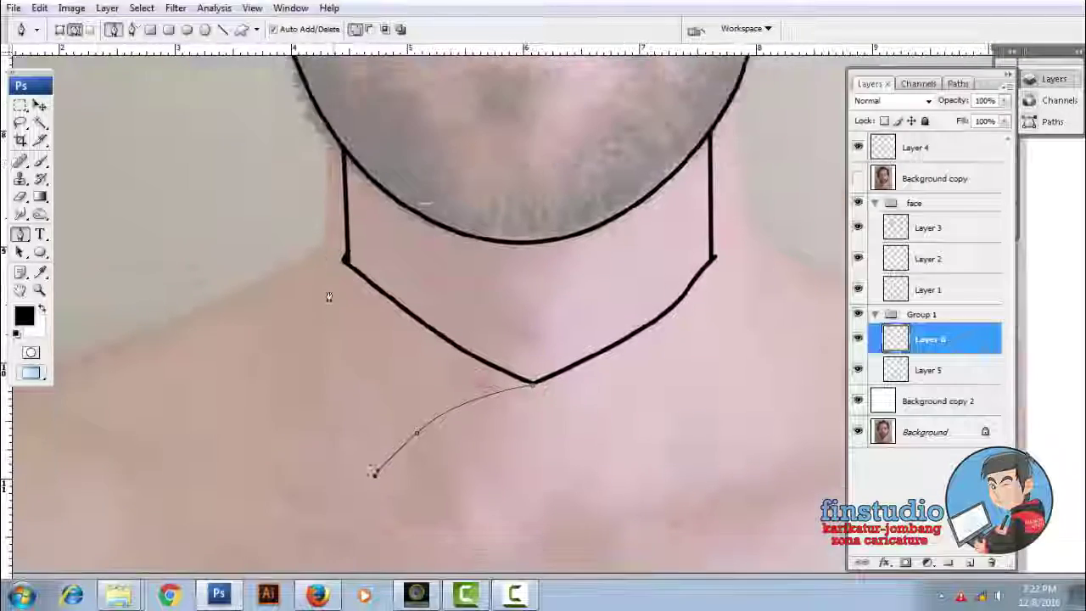
pyautogui.moveTo(328, 286); pyautogui.dragTo(334, 249)
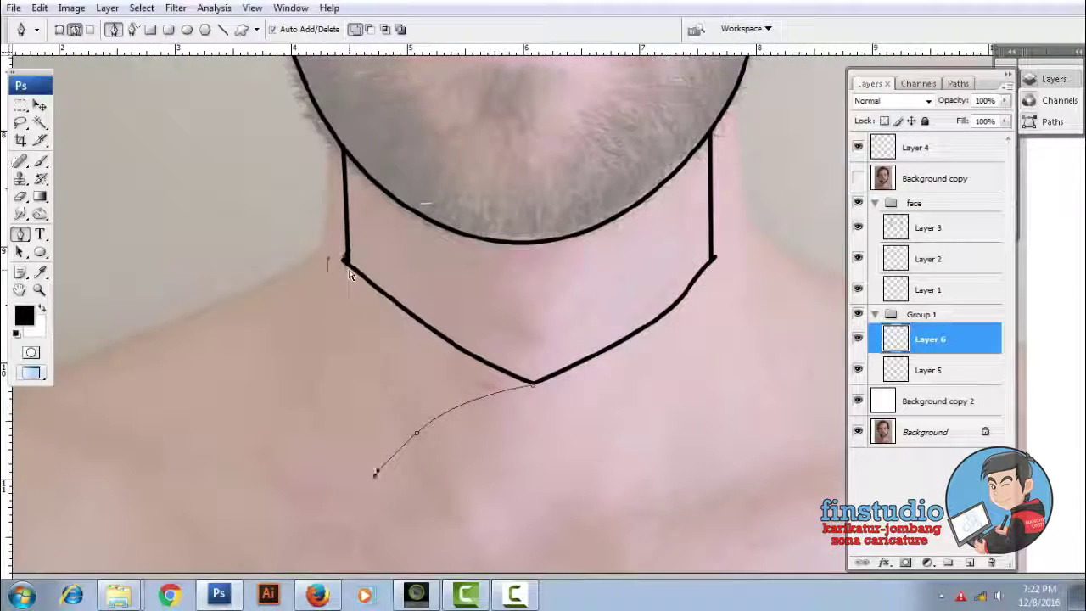
# Close the shirt collar path at the neck corners and stroke it in black
pyautogui.click(346, 259)
pyautogui.click(563, 448)
pyautogui.click(625, 246)
pyautogui.hotkey('ctrl', '0')
pyautogui.click(639, 203)
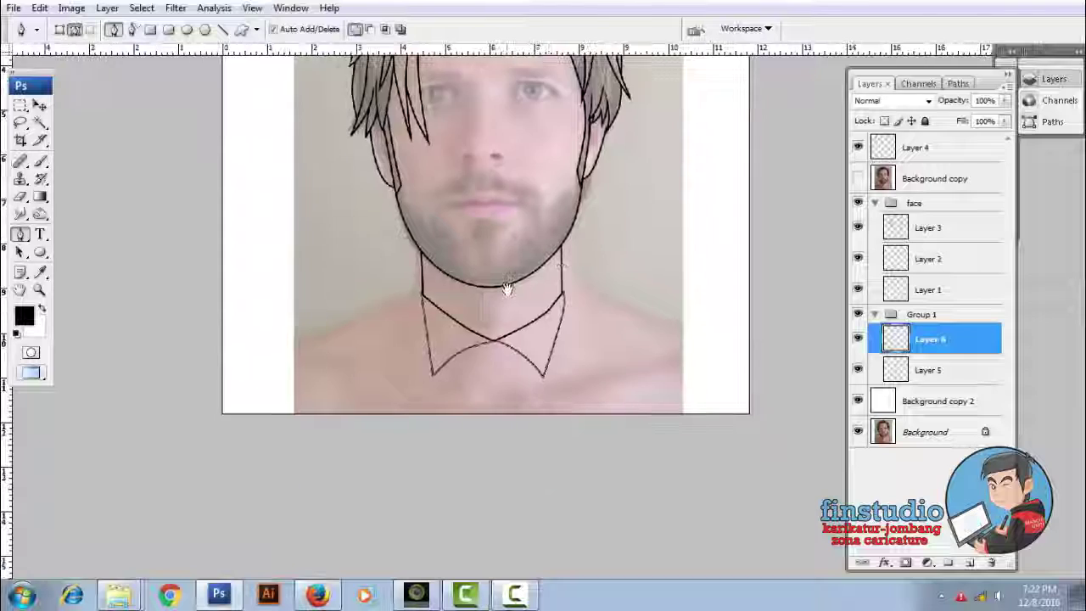
# Trace the left and right lapel outlines from the collar down to the image bottom
pyautogui.press('p')
pyautogui.hotkey('ctrl', '+')
pyautogui.hotkey('ctrl', '+')
pyautogui.click(471, 130)
pyautogui.click(426, 145)
pyautogui.click(394, 267)
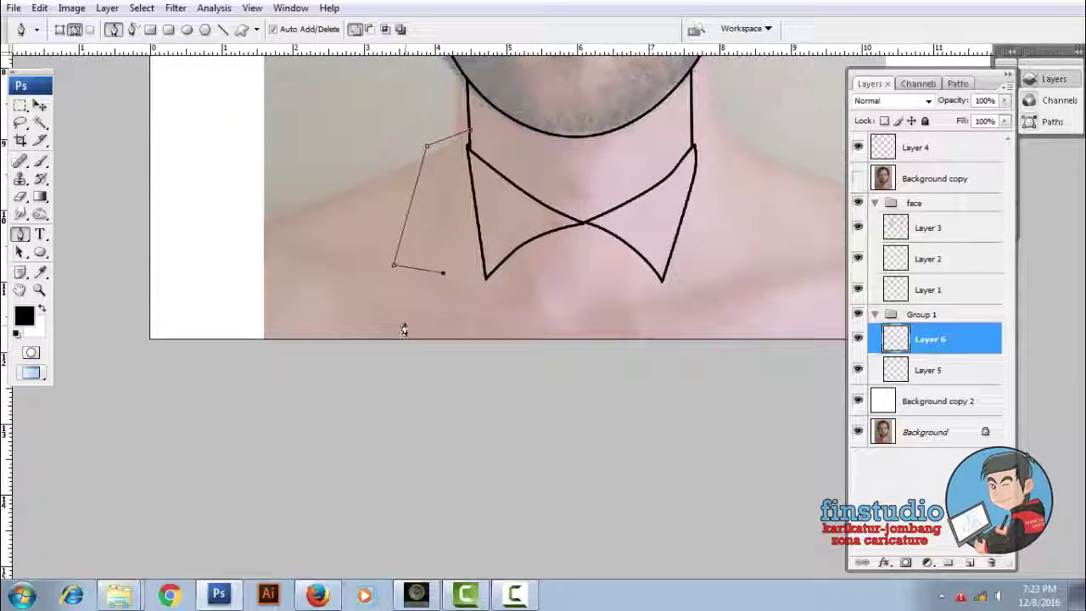
pyautogui.click(485, 388)
pyautogui.click(583, 383)
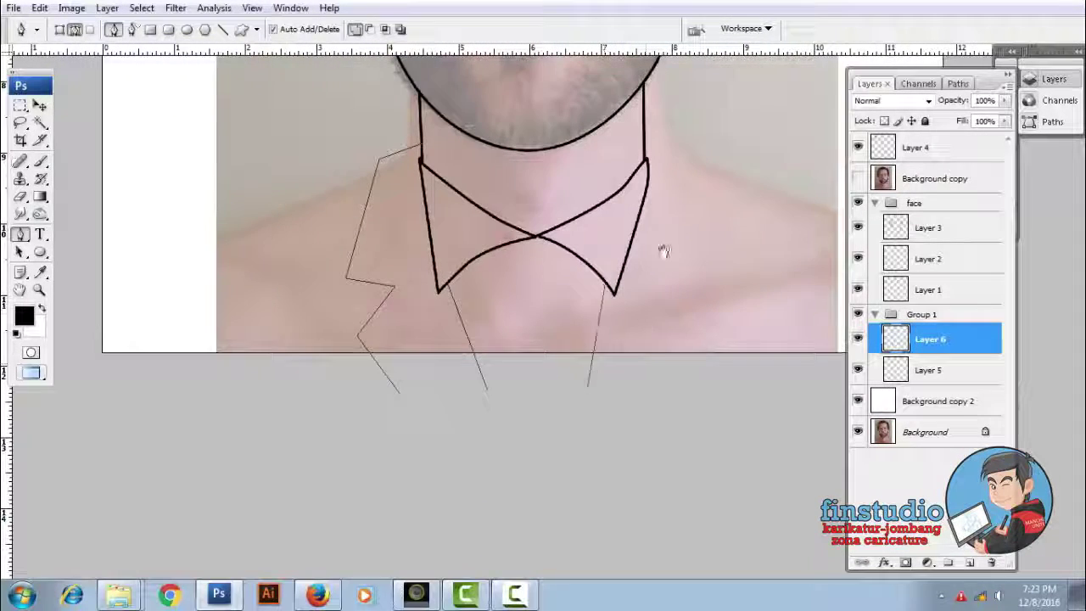
pyautogui.click(663, 362)
pyautogui.click(622, 378)
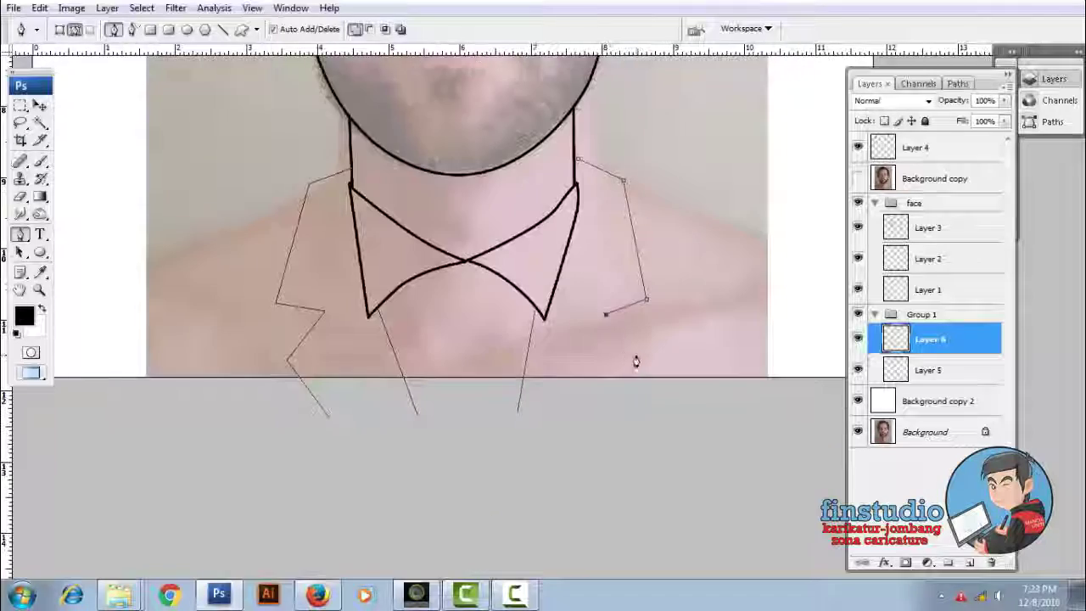
# Stroke the lapel outlines in thick black
pyautogui.hotkey('ctrl', '-')
pyautogui.rightClick(563, 206)
pyautogui.press('Escape')
pyautogui.moveTo(606, 310)
pyautogui.mouseDown()
pyautogui.moveTo(517, 310)
pyautogui.moveTo(514, 249)
pyautogui.mouseUp()
pyautogui.rightClick(497, 195)
pyautogui.click(637, 201)
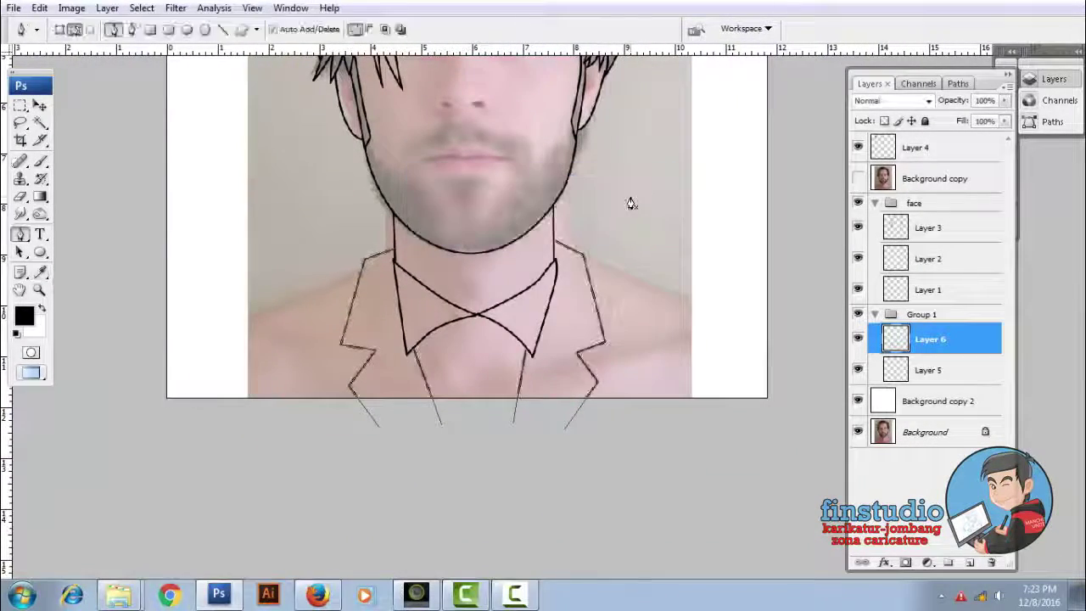
# Draw a left shoulder path extending out to the image edge
pyautogui.moveTo(323, 296); pyautogui.dragTo(382, 288)
pyautogui.hotkey('ctrl', '+')
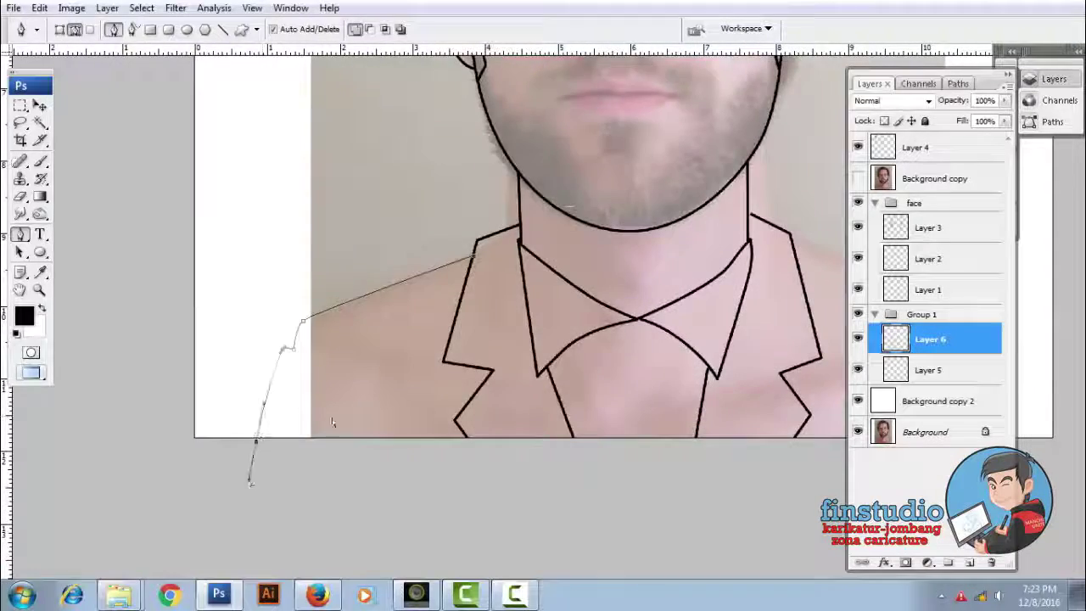
pyautogui.hotkey('ctrl', '-')
pyautogui.hotkey('ctrl', '+')
pyautogui.hotkey('ctrl', '+')
pyautogui.click(301, 337)
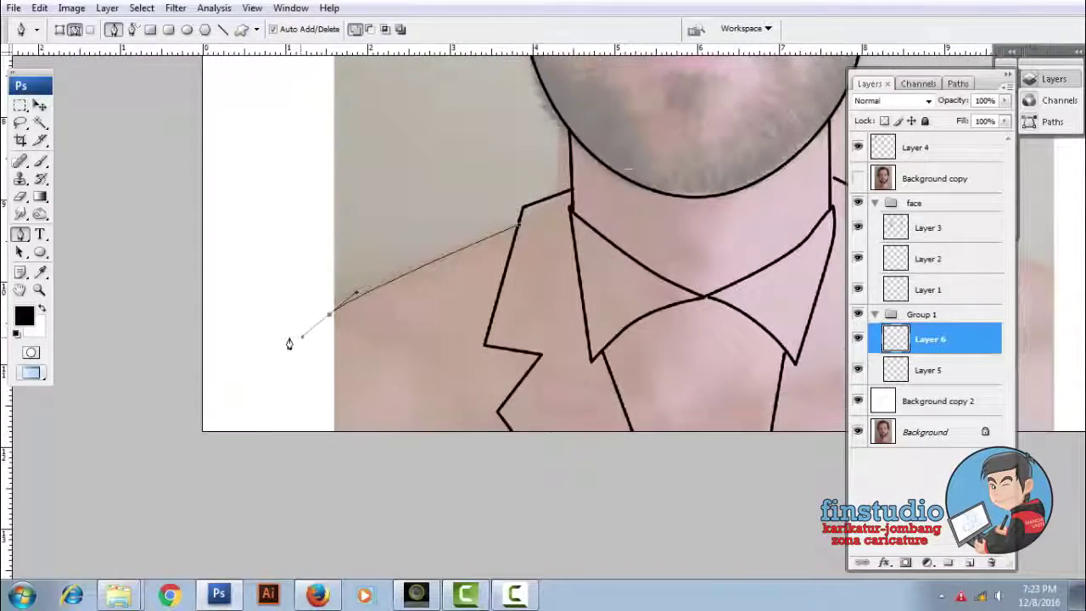
# Mirror the shoulder path horizontally onto the right shoulder and stroke it in black
pyautogui.hotkey('ctrl', '-')
pyautogui.hotkey('ctrl', 't')
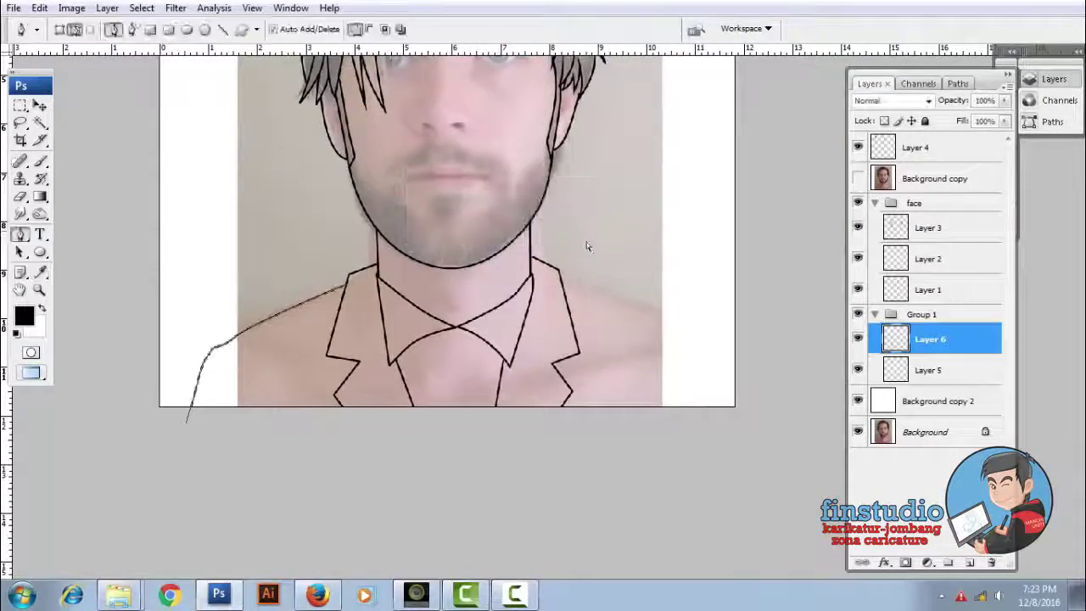
pyautogui.rightClick(312, 287)
pyautogui.click(365, 488)
pyautogui.moveTo(266, 377)
pyautogui.mouseDown()
pyautogui.moveTo(660, 383)
pyautogui.moveTo(638, 371)
pyautogui.mouseUp()
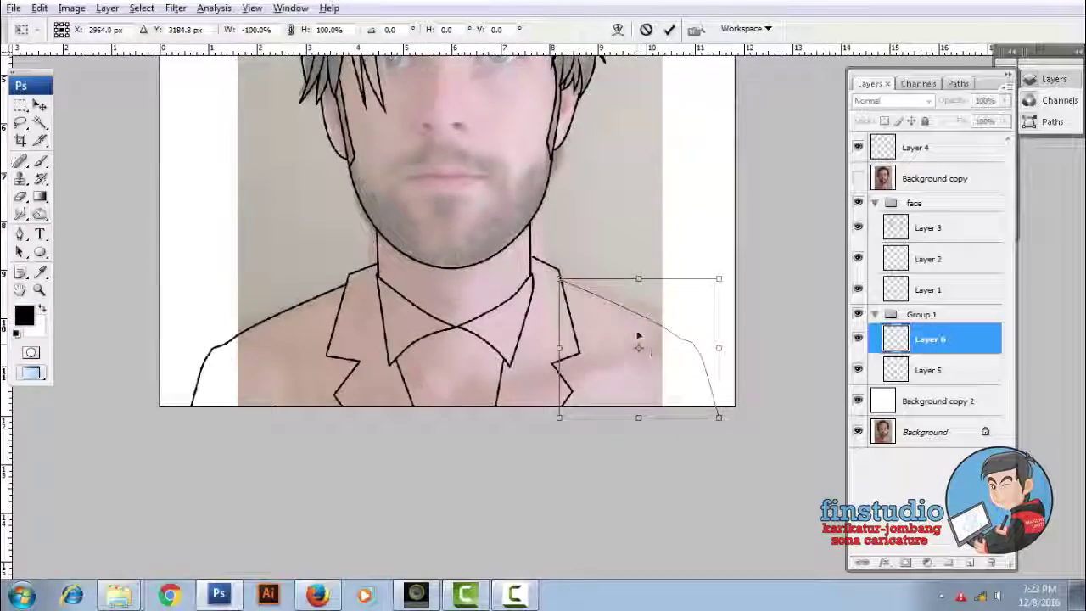
pyautogui.hotkey('ctrl', '-')
pyautogui.press('Return')
pyautogui.rightClick(591, 252)
pyautogui.click(645, 339)
pyautogui.press('Return')
# Stroke the left shoulder line in black
pyautogui.hotkey('ctrl', '+')
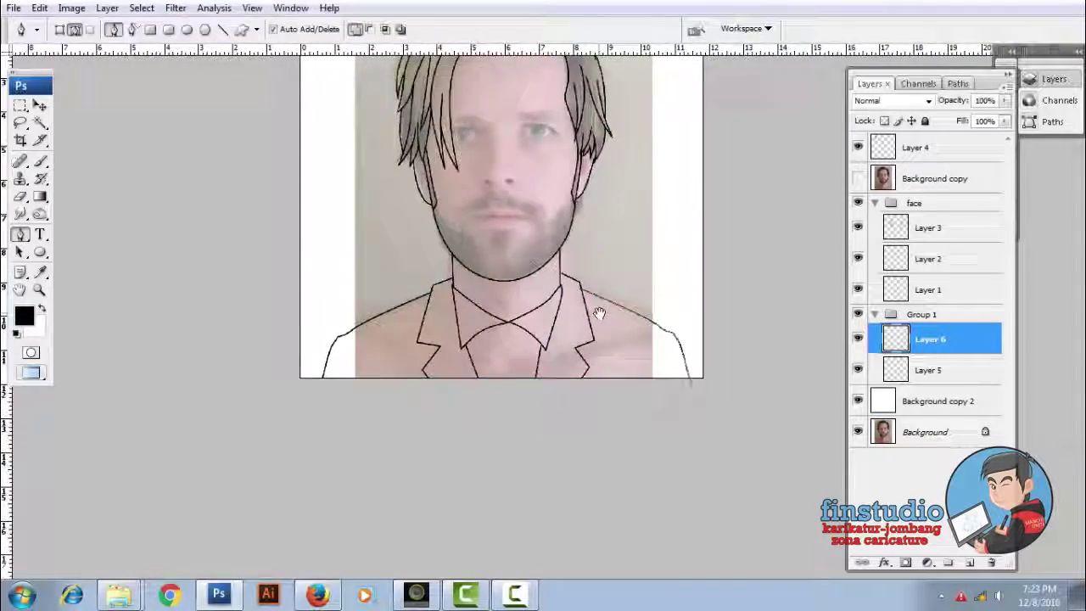
pyautogui.hotkey('ctrl', '+')
pyautogui.hotkey('ctrl', '+')
pyautogui.hotkey('ctrl', '+')
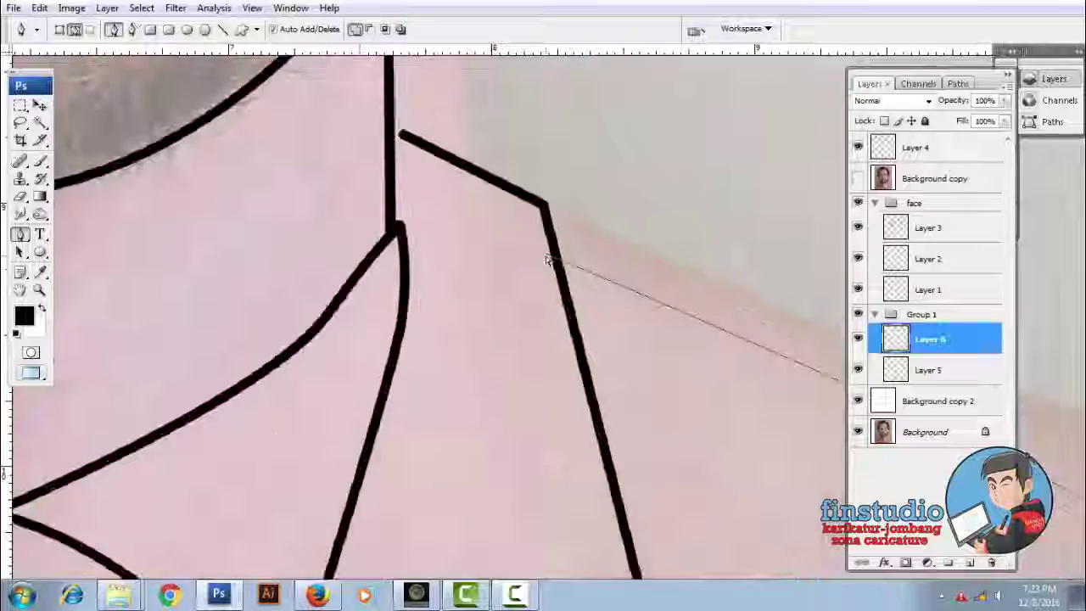
pyautogui.hotkey('ctrl', '-')
pyautogui.rightClick(444, 250)
pyautogui.click(483, 340)
pyautogui.click(626, 205)
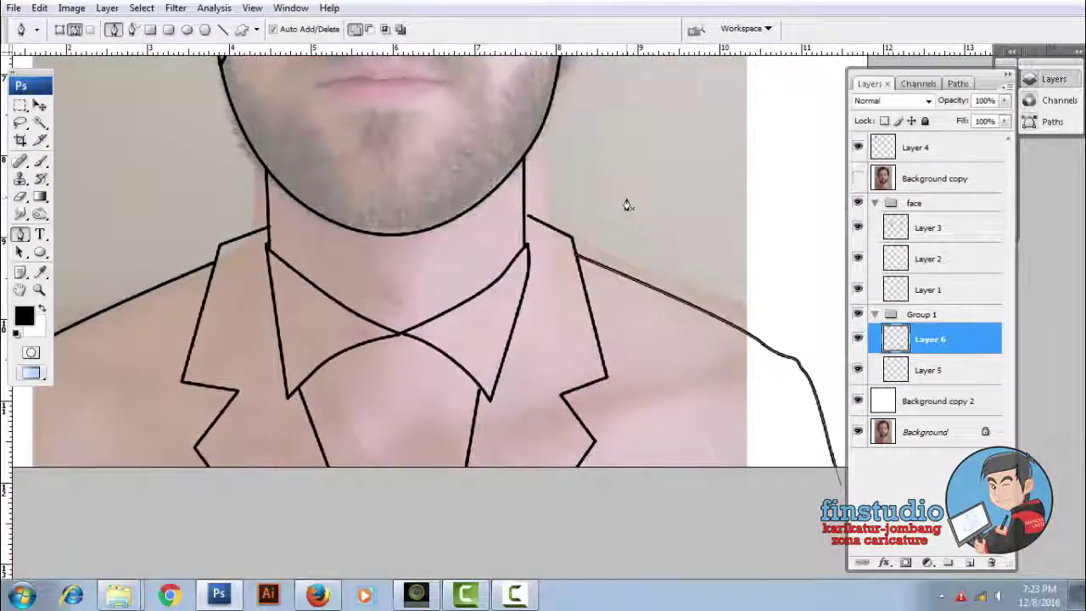
pyautogui.hotkey('ctrl', '+')
pyautogui.hotkey('ctrl', '+')
pyautogui.hotkey('ctrl', '+')
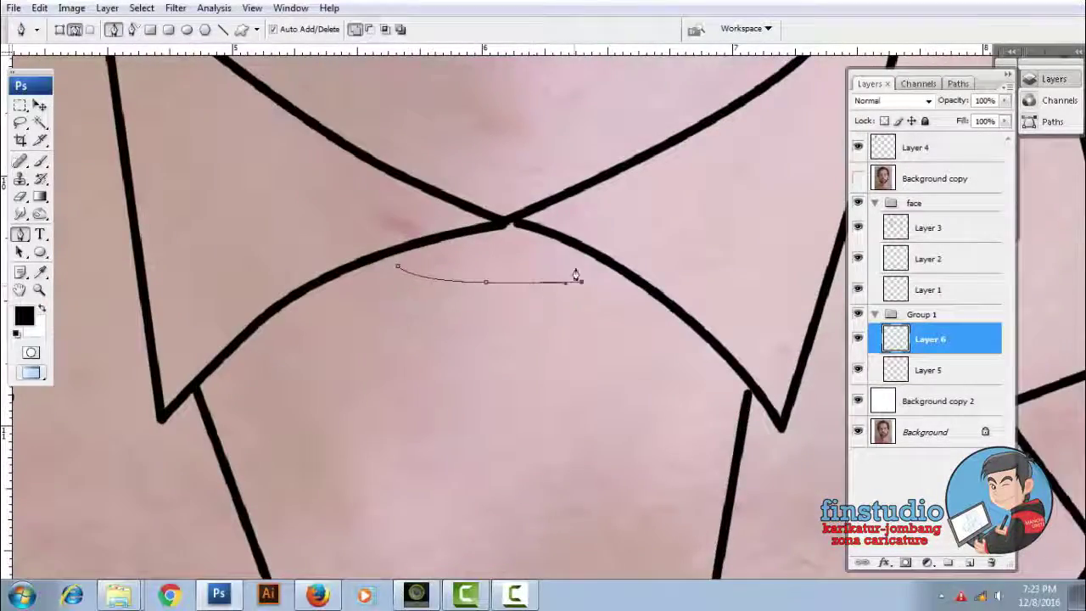
# Outline the tie knot below the collar and stroke it in black
pyautogui.moveTo(584, 280); pyautogui.dragTo(599, 314)
pyautogui.moveTo(569, 242); pyautogui.dragTo(575, 280)
pyautogui.moveTo(563, 282); pyautogui.dragTo(547, 306)
pyautogui.moveTo(505, 355); pyautogui.dragTo(475, 360)
pyautogui.moveTo(392, 348); pyautogui.dragTo(382, 291)
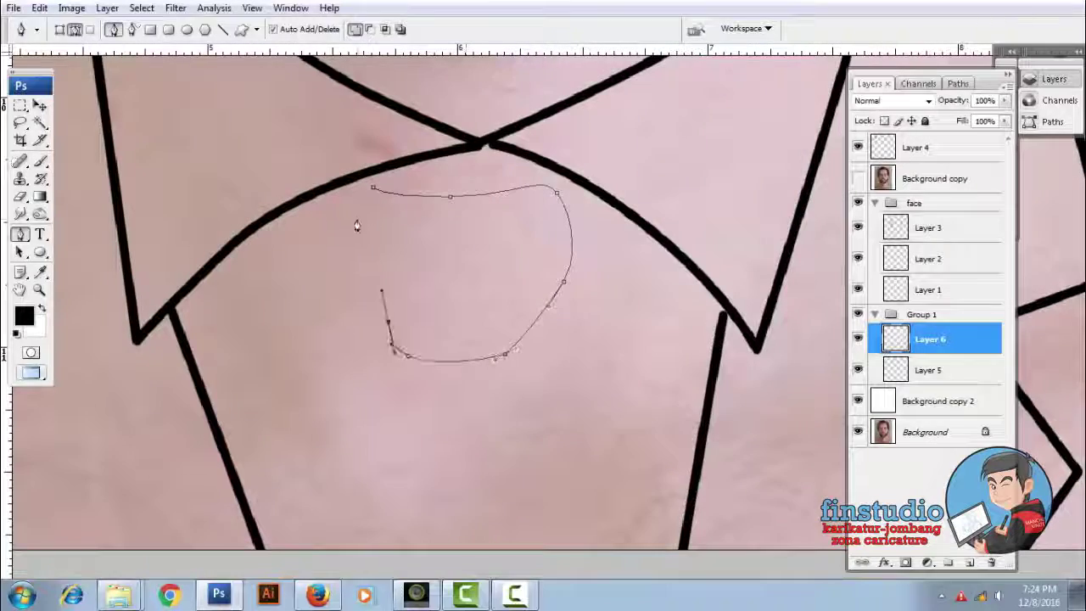
pyautogui.click(372, 189)
pyautogui.rightClick(451, 232)
pyautogui.click(497, 340)
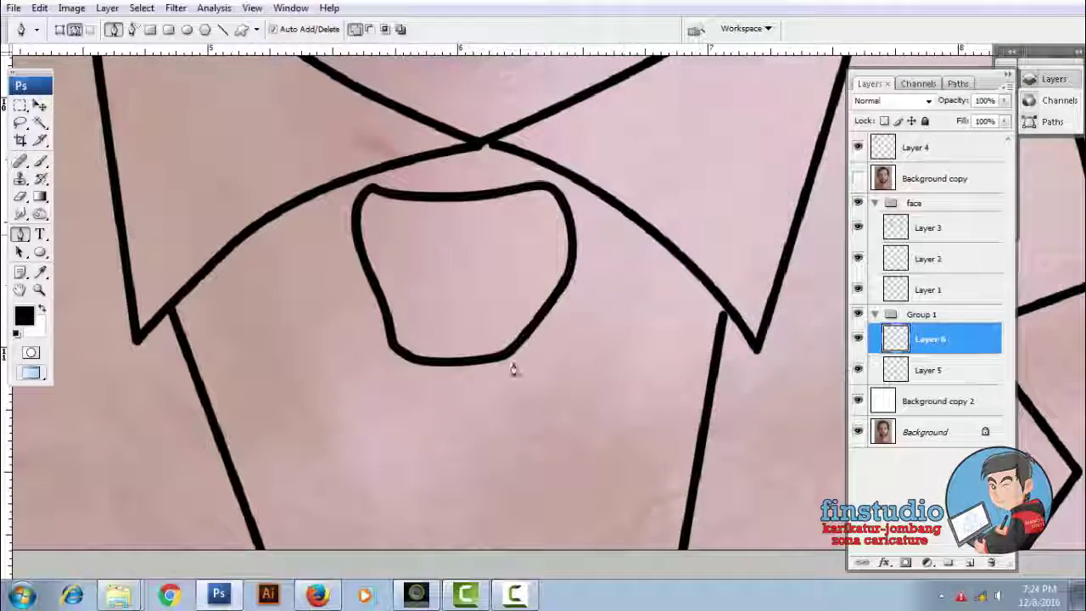
# Stroke the tie's two side lines in black
pyautogui.scroll(-2, 513, 369)
pyautogui.scroll(5, 605, 509)
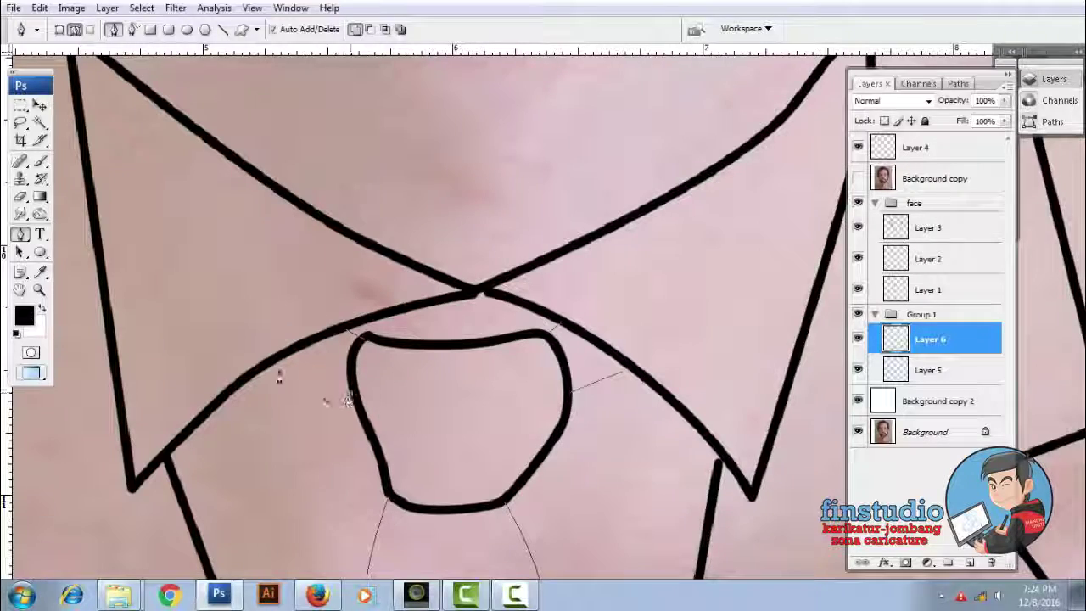
pyautogui.rightClick(565, 271)
pyautogui.click(611, 377)
pyautogui.click(638, 209)
# Stroke the tie blade lines in thick black and check the finished tie
pyautogui.scroll(-3, 602, 308)
pyautogui.scroll(-2, 557, 322)
pyautogui.scroll(5, 557, 322)
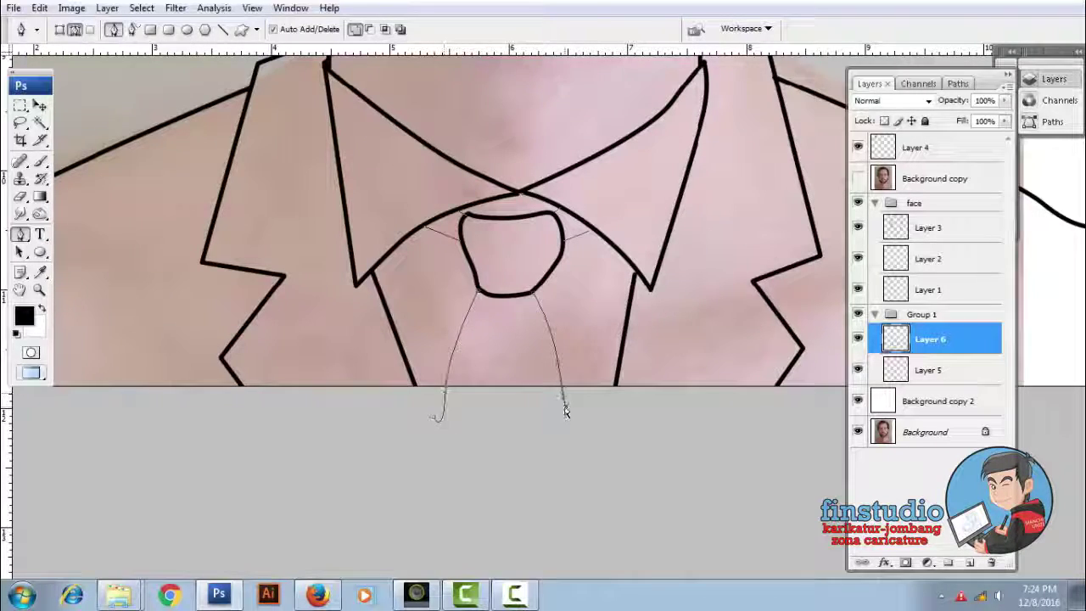
pyautogui.scroll(-5, 516, 368)
pyautogui.rightClick(538, 260)
pyautogui.click(583, 367)
pyautogui.click(643, 136)
pyautogui.scroll(5, 478, 384)
pyautogui.scroll(-3, 479, 384)
pyautogui.scroll(-2, 478, 384)
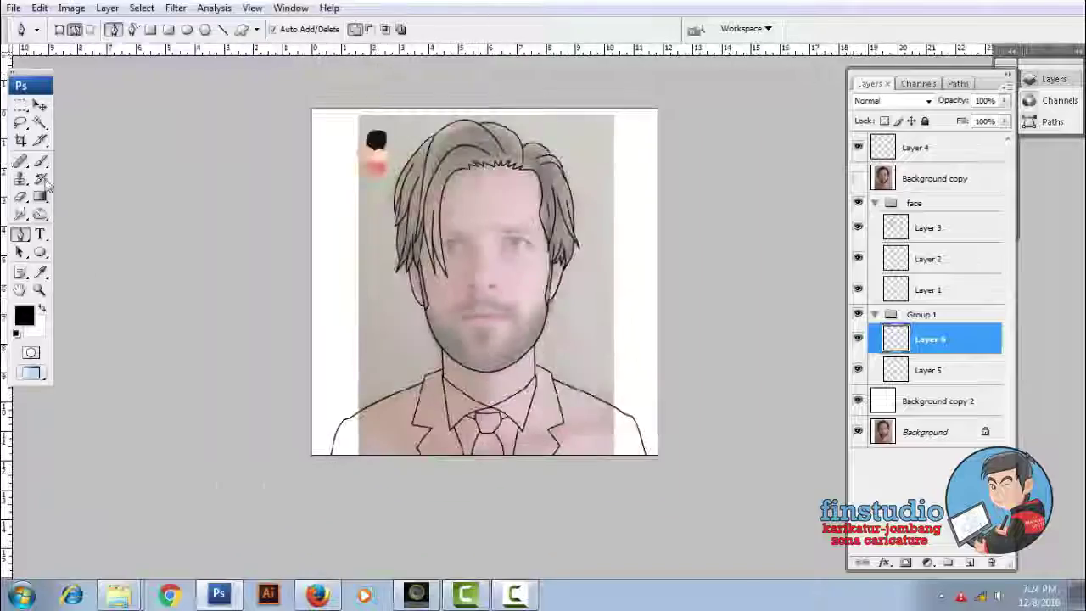
pyautogui.press('b')
pyautogui.scroll(3, 392, 320)
pyautogui.scroll(2, 392, 320)
pyautogui.scroll(2, 458, 316)
# Review the finished line art with the Eraser ready, then hide the Background photo layer
pyautogui.scroll(-2, 488, 317)
pyautogui.scroll(4, 487, 317)
pyautogui.scroll(-2, 594, 196)
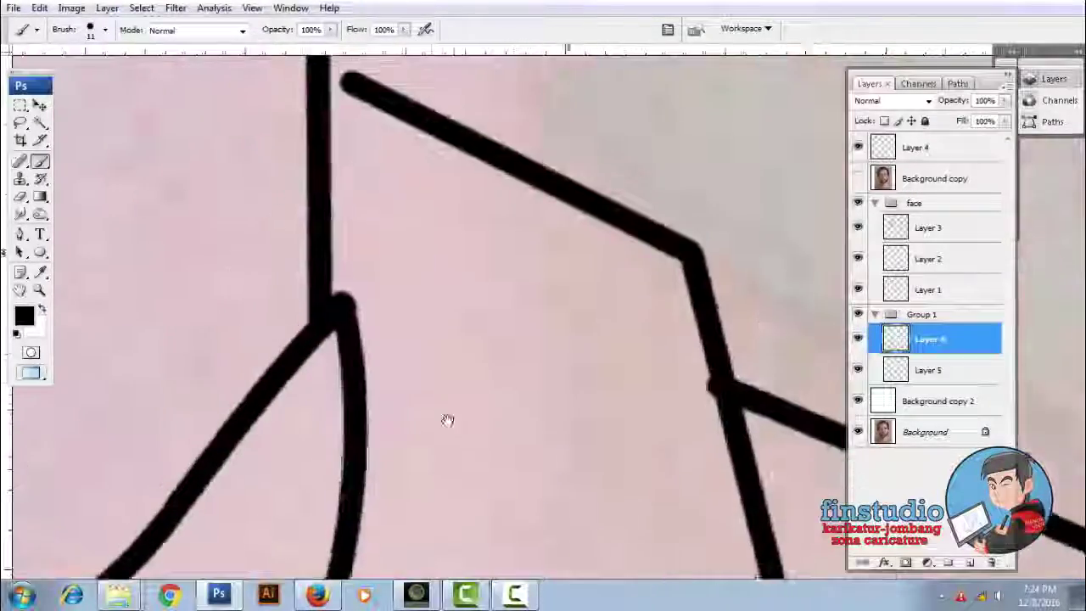
pyautogui.scroll(2, 429, 279)
pyautogui.scroll(2, 550, 281)
pyautogui.scroll(-2, 550, 282)
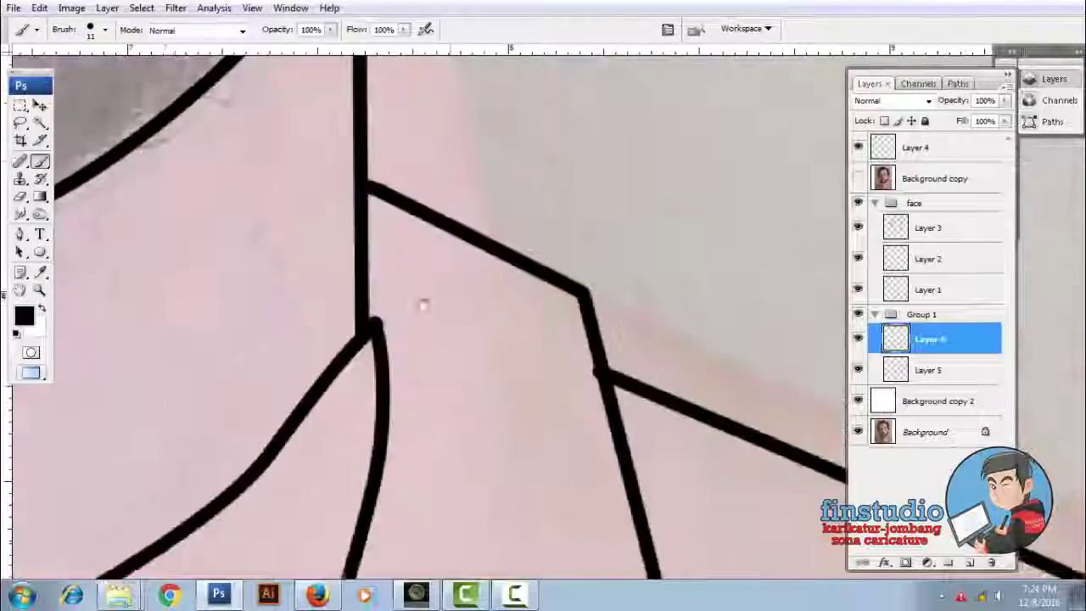
pyautogui.press('e')
pyautogui.scroll(1, 550, 197)
pyautogui.scroll(1, 550, 197)
pyautogui.scroll(-1, 550, 198)
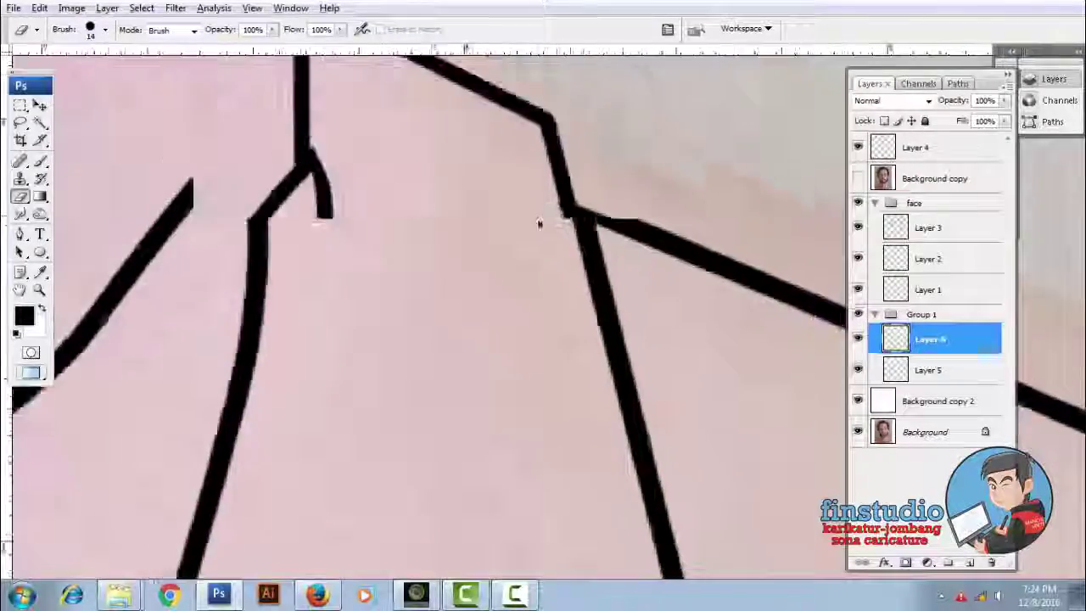
pyautogui.scroll(-1, 574, 218)
pyautogui.scroll(-1, 514, 260)
pyautogui.scroll(1, 489, 205)
pyautogui.scroll(-3, 489, 206)
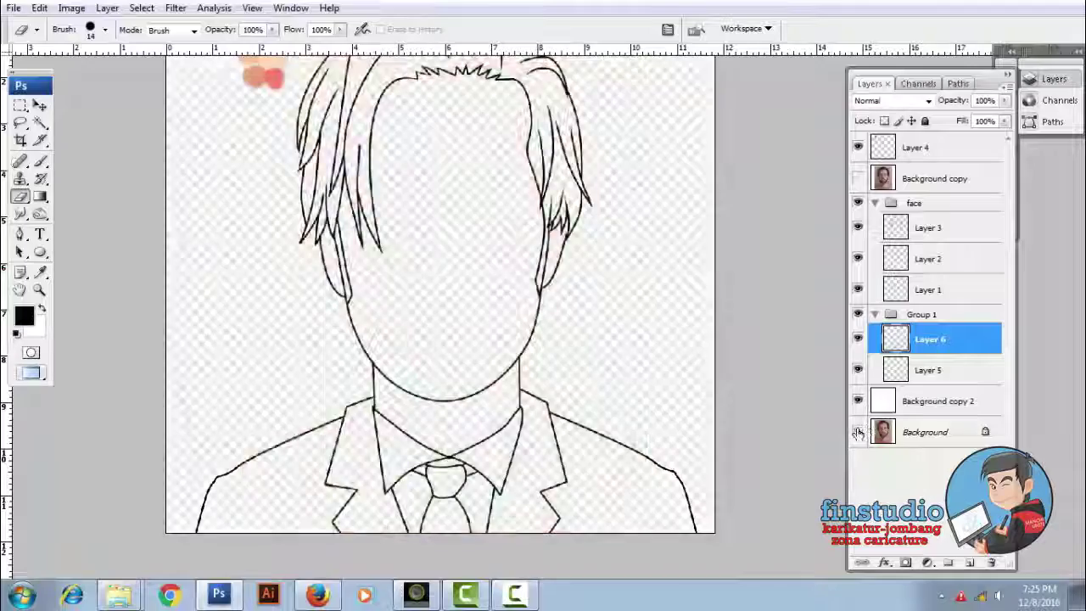
pyautogui.scroll(-1, 453, 337)
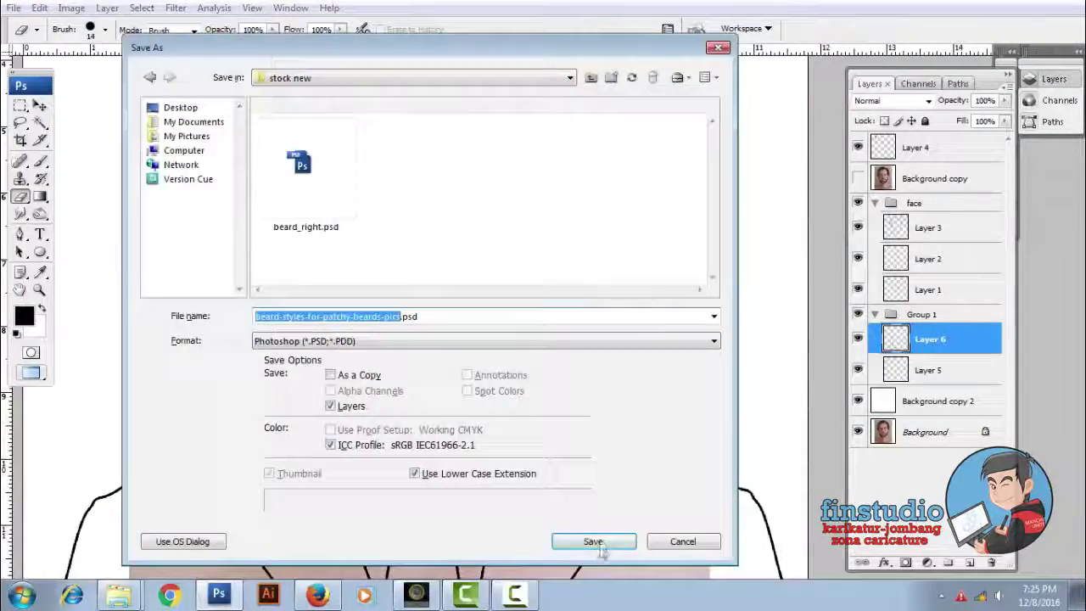
pyautogui.click(593, 542)
# Confirm the save options, then undo the skin-tone fill made on Background copy 2
pyautogui.click(722, 192)
pyautogui.scroll(-2, 481, 273)
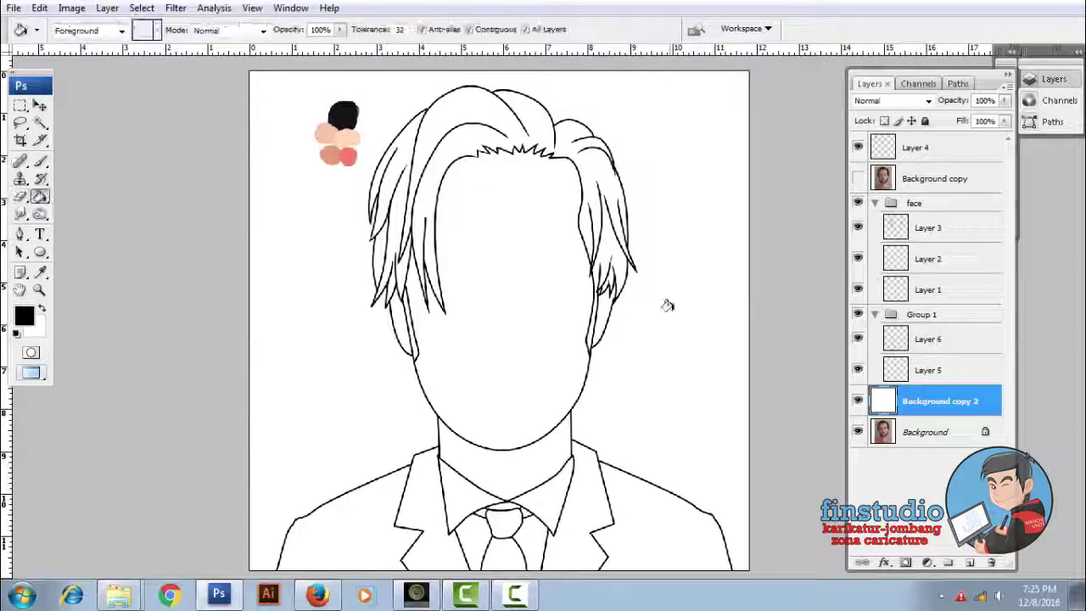
pyautogui.keyDown('alt'); pyautogui.click(347, 140); pyautogui.keyUp('alt')
pyautogui.click(521, 283)
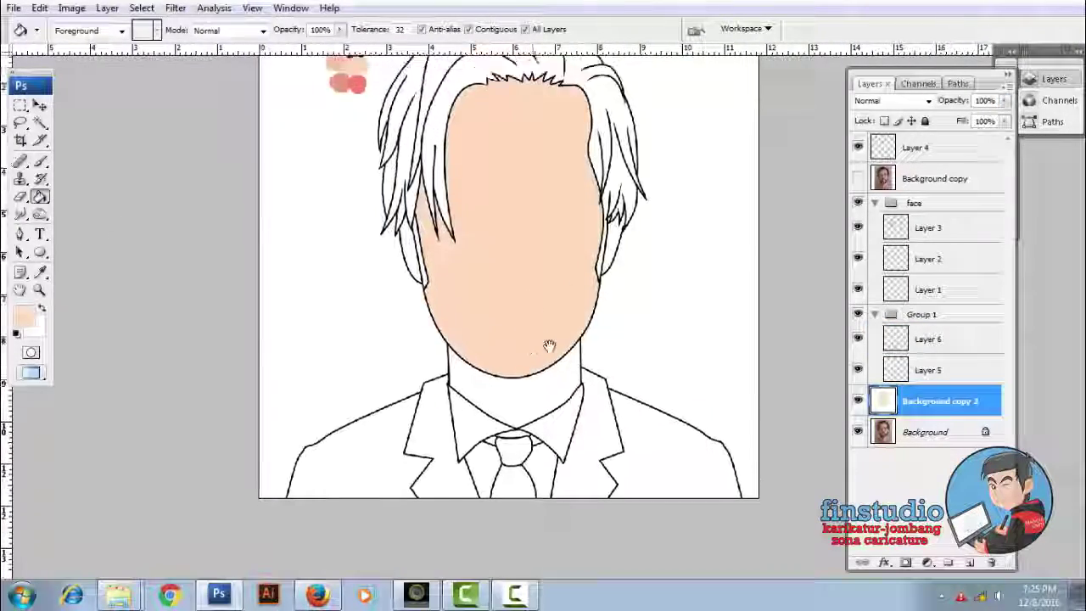
pyautogui.scroll(1, 461, 280)
pyautogui.hotkey('ctrl', 'z')
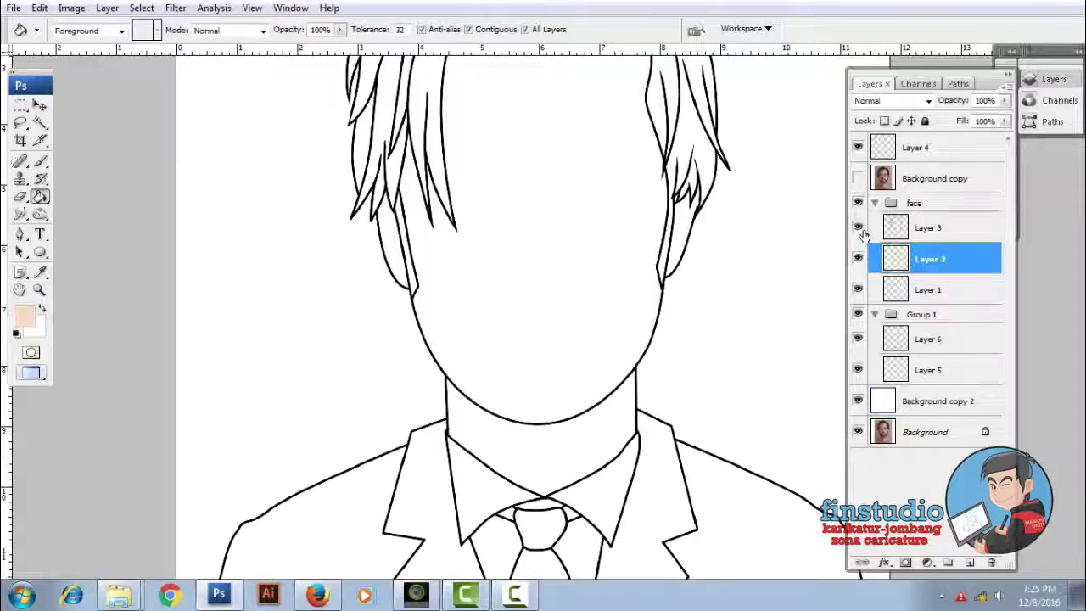
# Fill the face with the peach skin tone on Layer 2 and move it below Layer 1
pyautogui.click(602, 242)
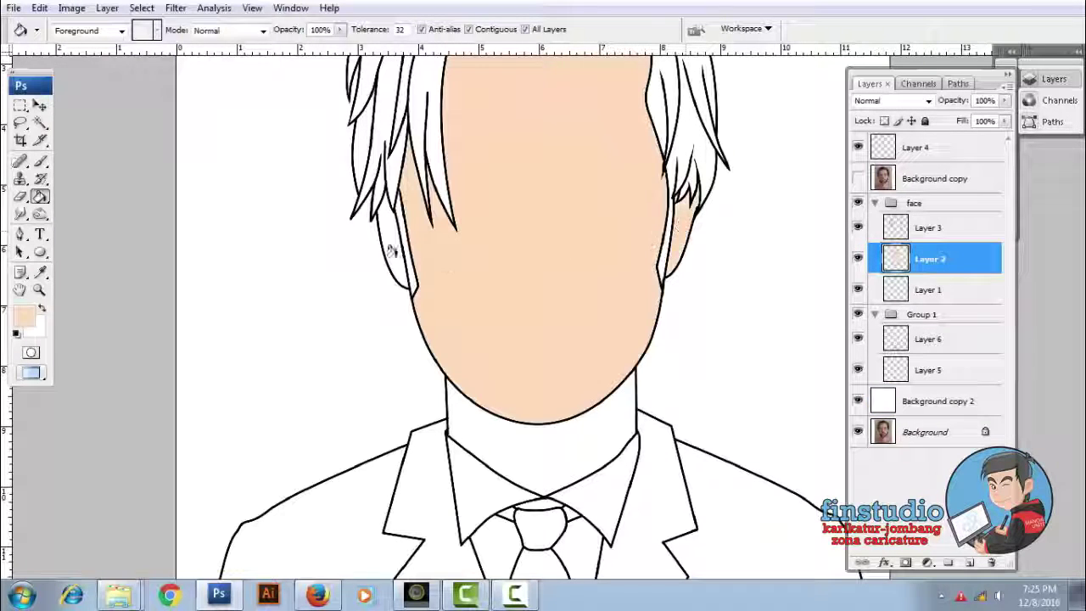
pyautogui.hotkey('ctrl', '-')
pyautogui.moveTo(931, 274); pyautogui.dragTo(888, 373)
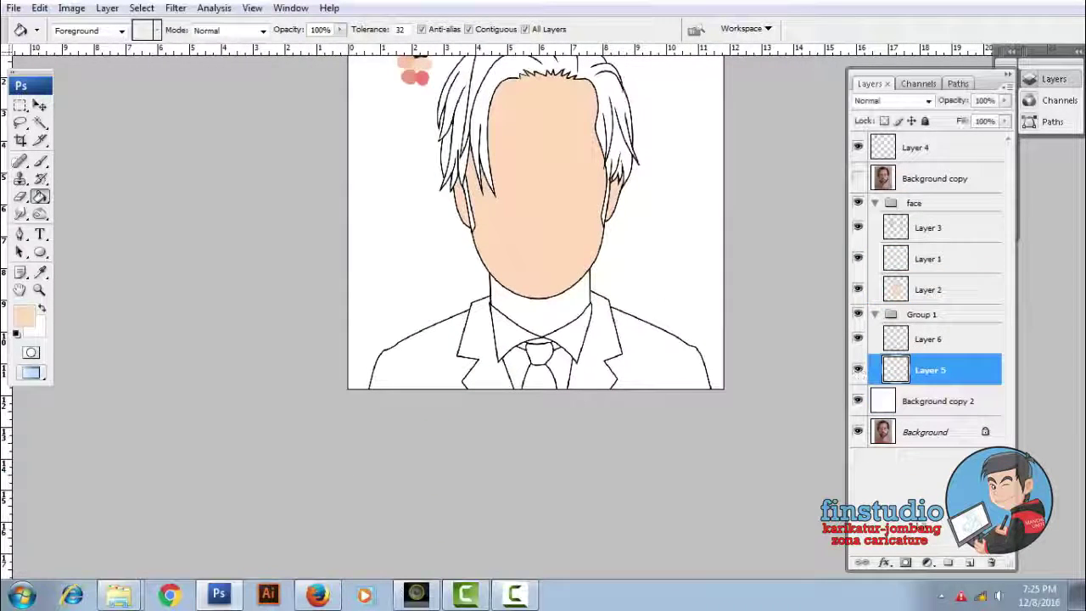
pyautogui.scroll(3, 720, 391)
pyautogui.scroll(-2, 570, 315)
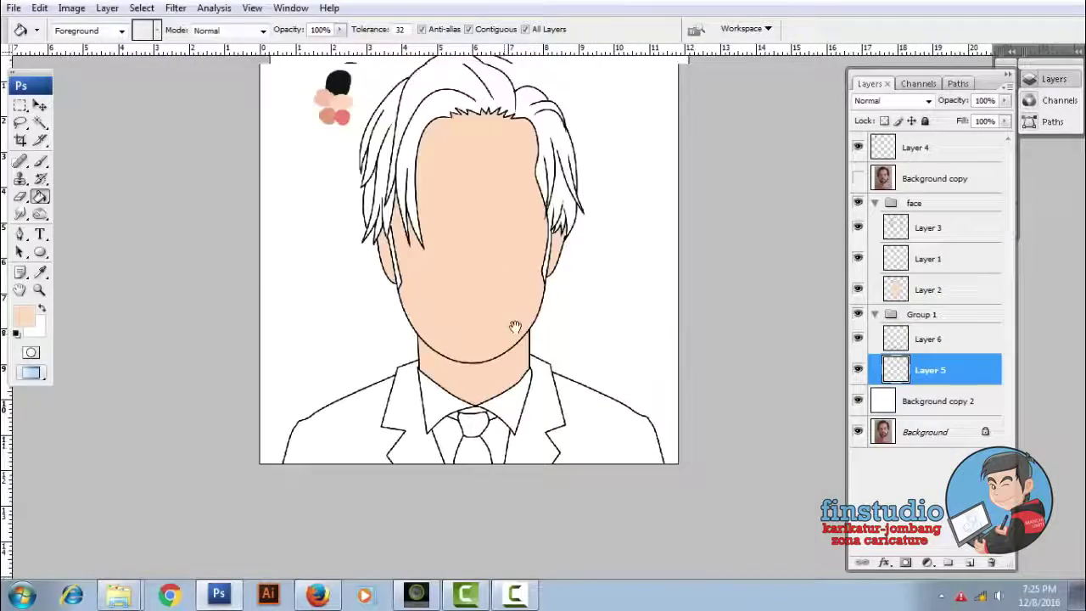
# Rename Group 1 to 'body'
pyautogui.keyDown('alt'); pyautogui.doubleClick(926, 322); pyautogui.keyUp('alt')
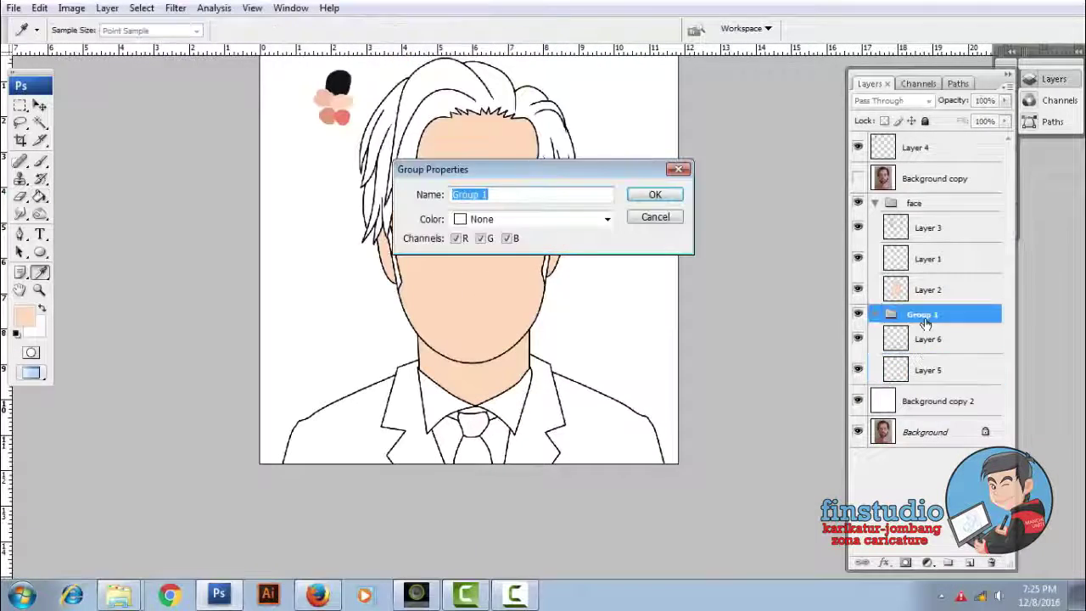
pyautogui.click(645, 197)
pyautogui.scroll(2, 453, 308)
pyautogui.scroll(1, 594, 286)
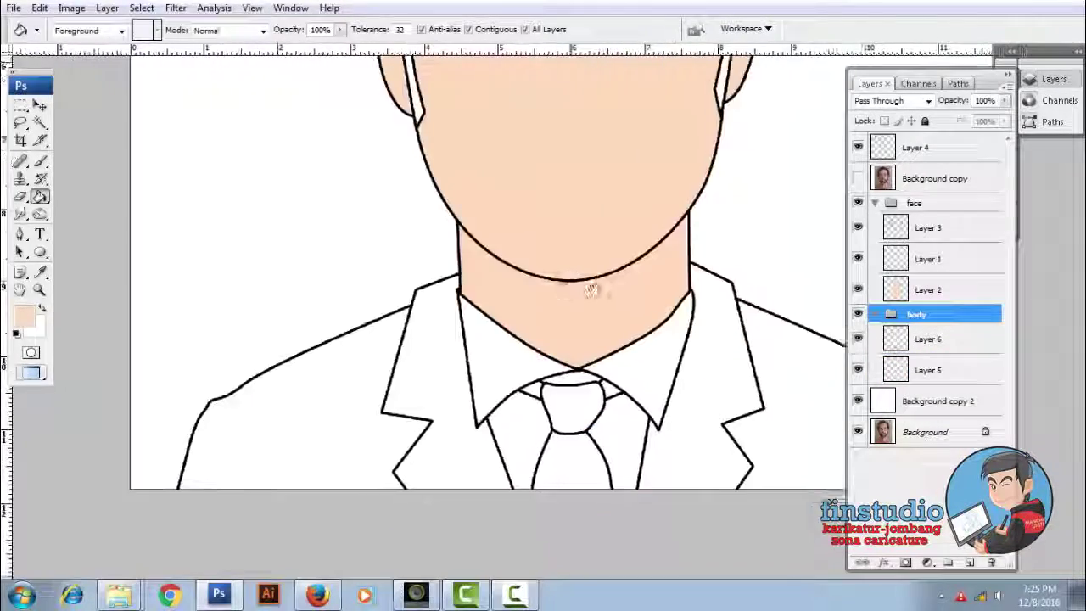
# Fill both sides of the jacket black and lighten it to dark charcoal with Hue/Saturation
pyautogui.scroll(-3, 382, 356)
pyautogui.scroll(1, 367, 129)
pyautogui.keyDown('alt'); pyautogui.click(356, 136); pyautogui.keyUp('alt')
pyautogui.scroll(2, 366, 129)
pyautogui.click(929, 370)
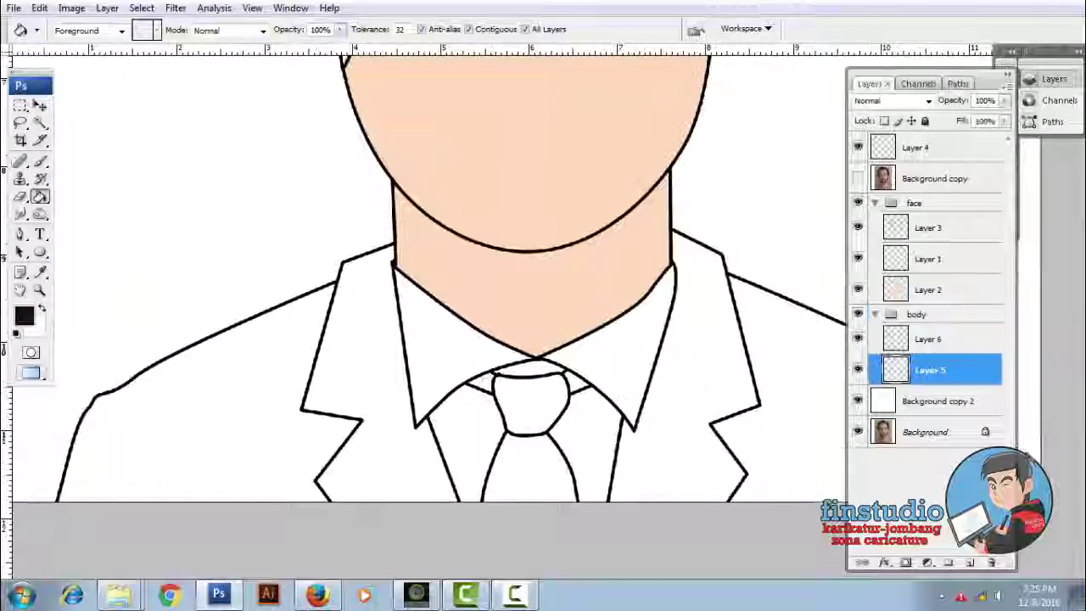
pyautogui.click(969, 562)
pyautogui.click(170, 399)
pyautogui.click(592, 388)
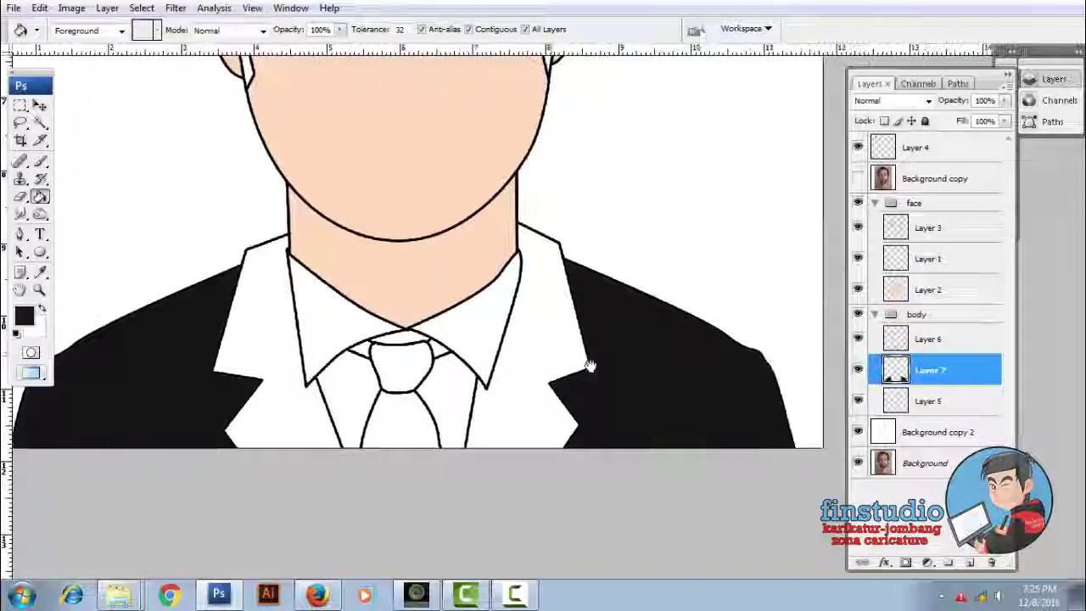
pyautogui.hotkey('ctrl', 'u')
pyautogui.press('Escape')
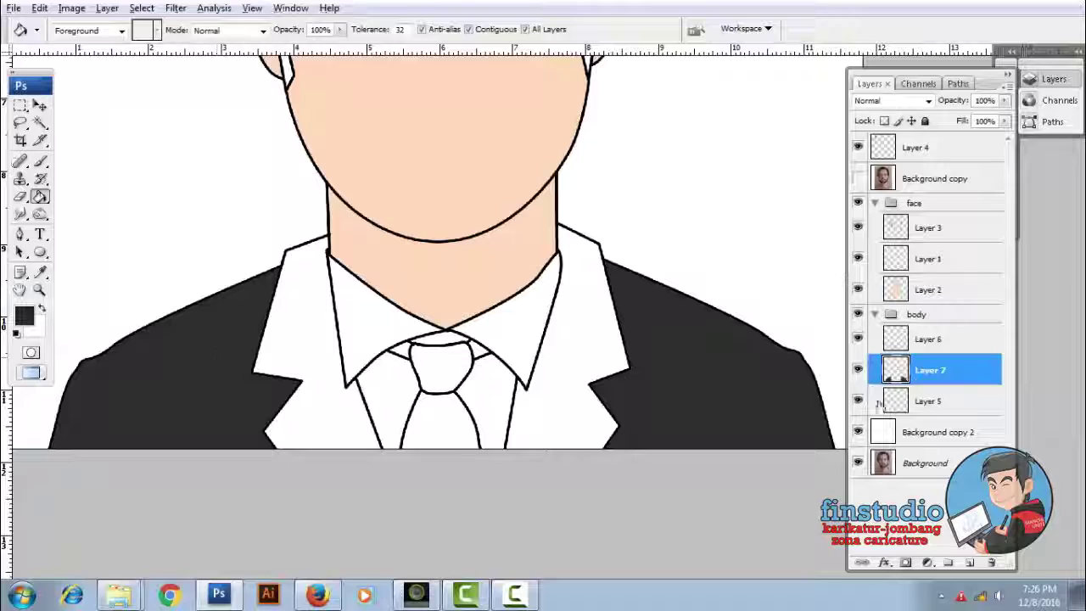
pyautogui.scroll(-2, 565, 279)
pyautogui.scroll(3, 618, 315)
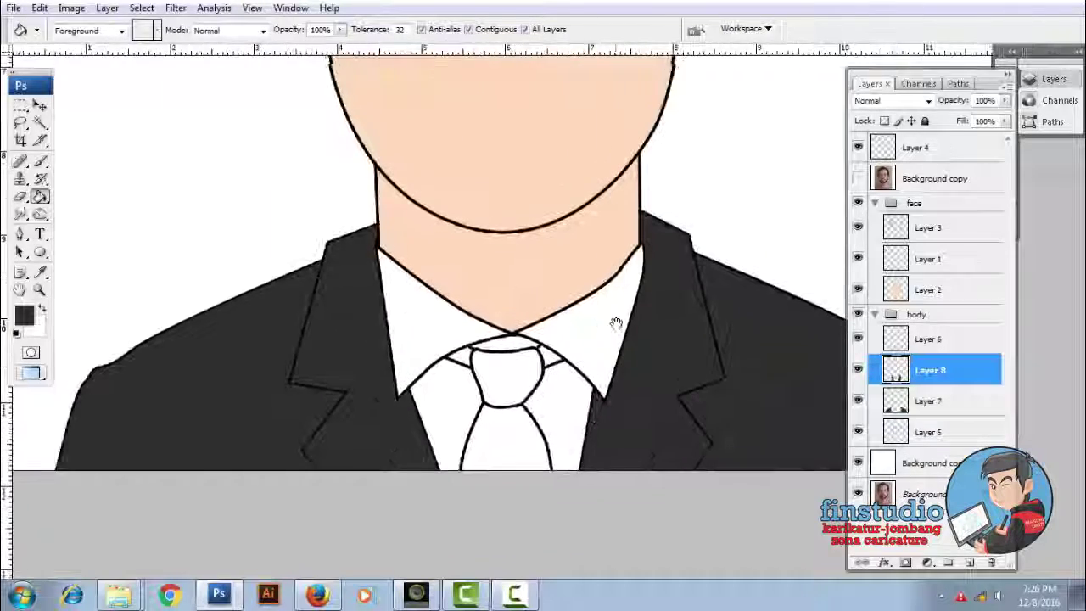
# On a new layer, fill the tie knot and tie body red
pyautogui.click(968, 563)
pyautogui.click(24, 314)
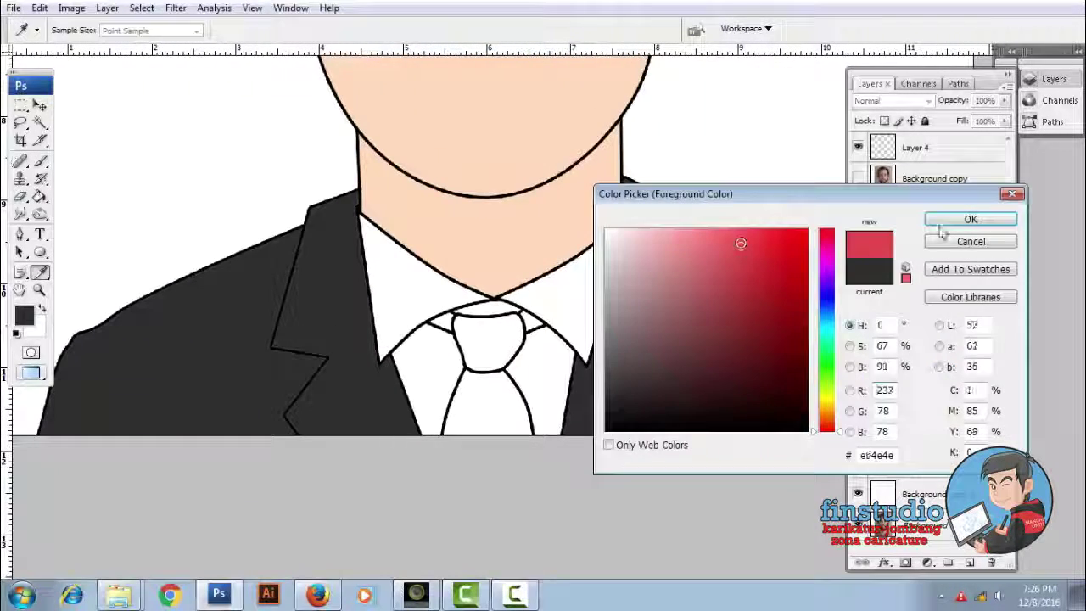
pyautogui.click(970, 219)
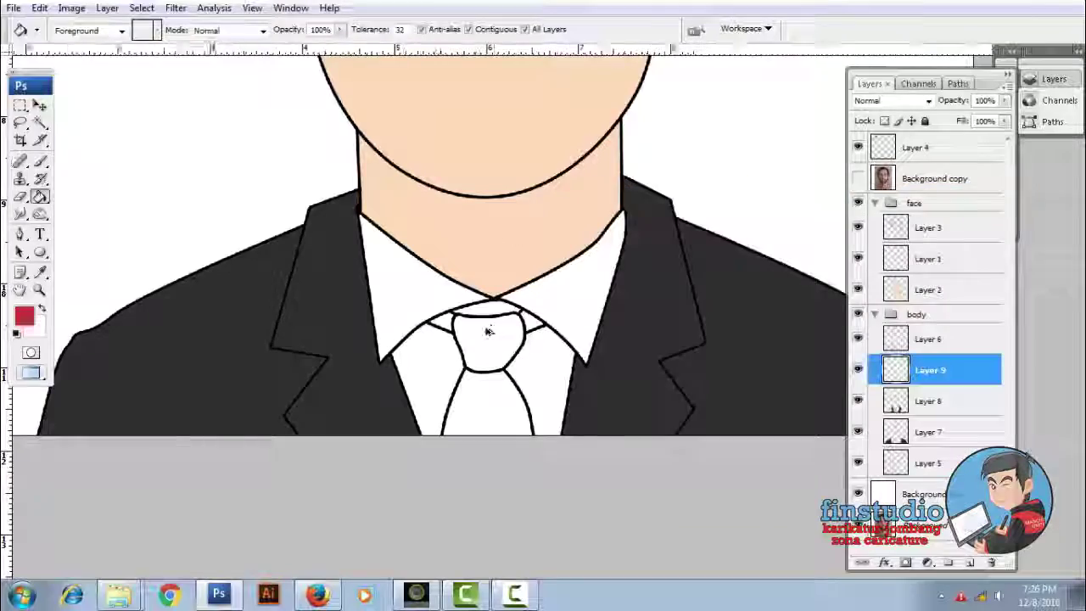
pyautogui.click(416, 321)
pyautogui.click(567, 322)
pyautogui.click(488, 399)
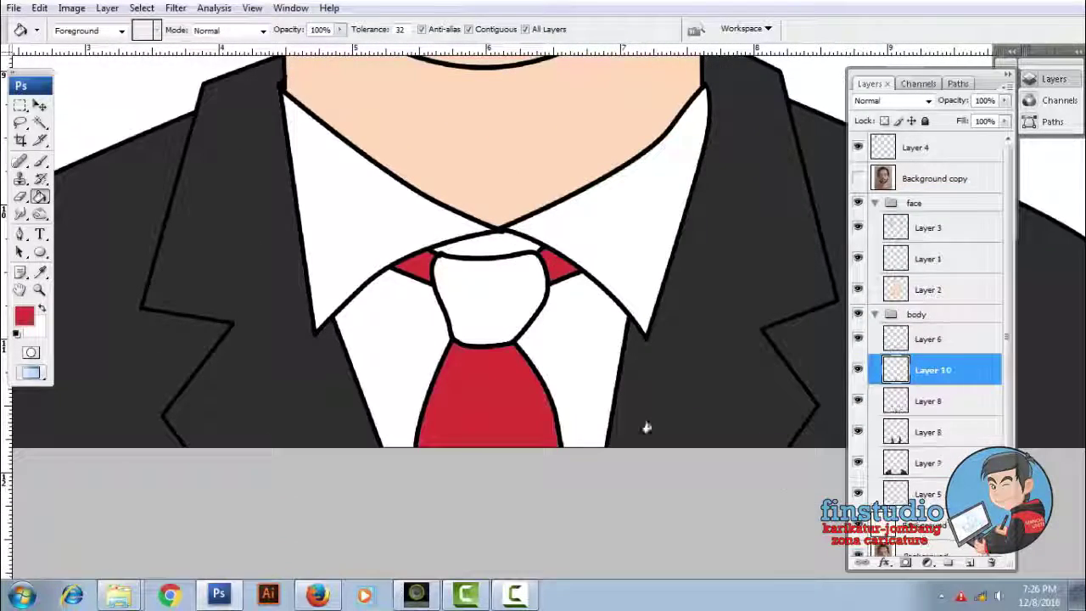
pyautogui.scroll(-2, 646, 428)
# Fill the shirt collar light blue
pyautogui.click(23, 315)
pyautogui.moveTo(819, 340); pyautogui.dragTo(823, 329)
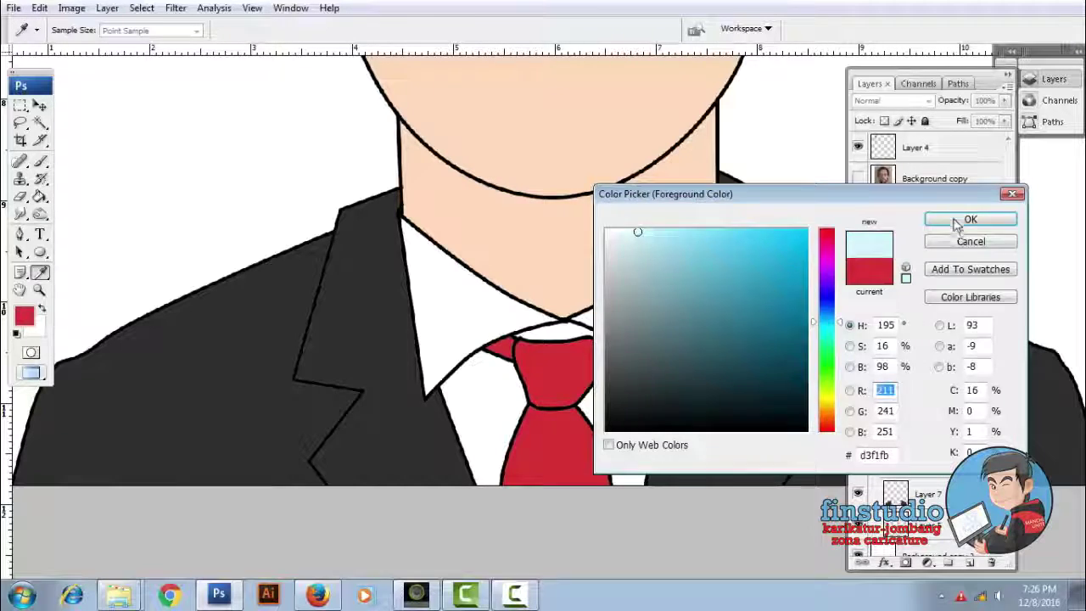
pyautogui.click(970, 219)
pyautogui.press('g')
pyautogui.click(656, 327)
pyautogui.scroll(-1, 921, 401)
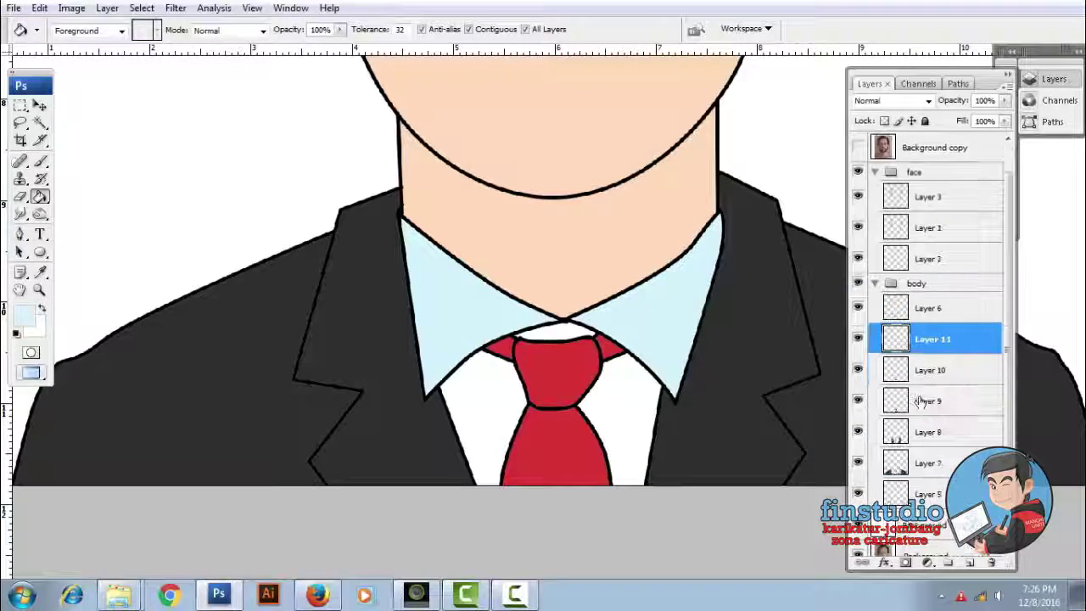
pyautogui.scroll(-3, 601, 402)
pyautogui.scroll(3, 570, 315)
pyautogui.scroll(-3, 569, 269)
pyautogui.scroll(-1, 528, 346)
pyautogui.scroll(-1, 527, 345)
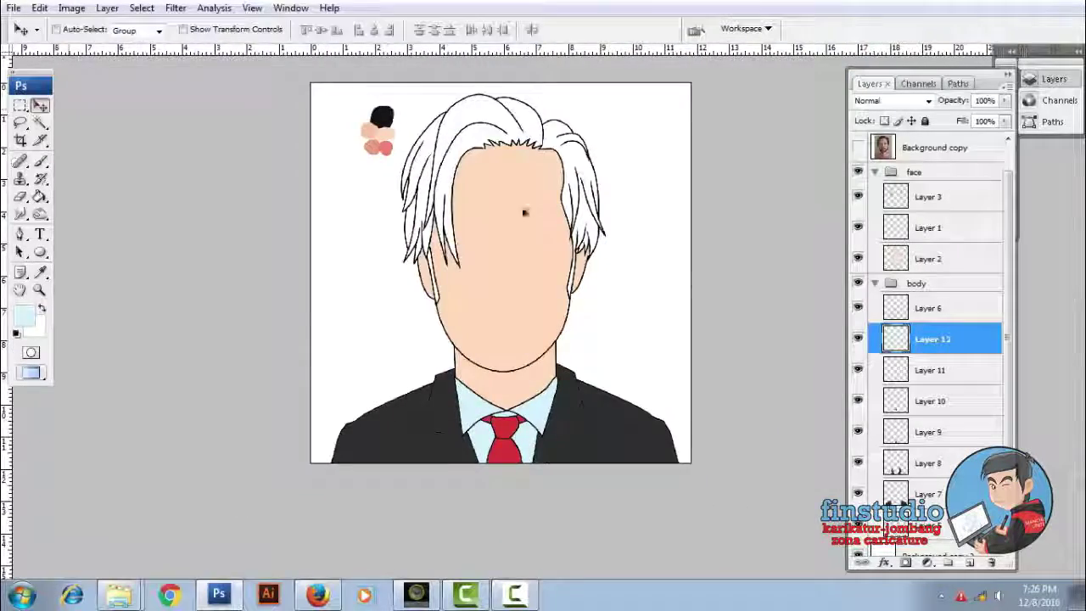
# Hide the reference photo and fill the top, left and right hair sections with the sampled brown on Layer 13
pyautogui.scroll(2, 511, 204)
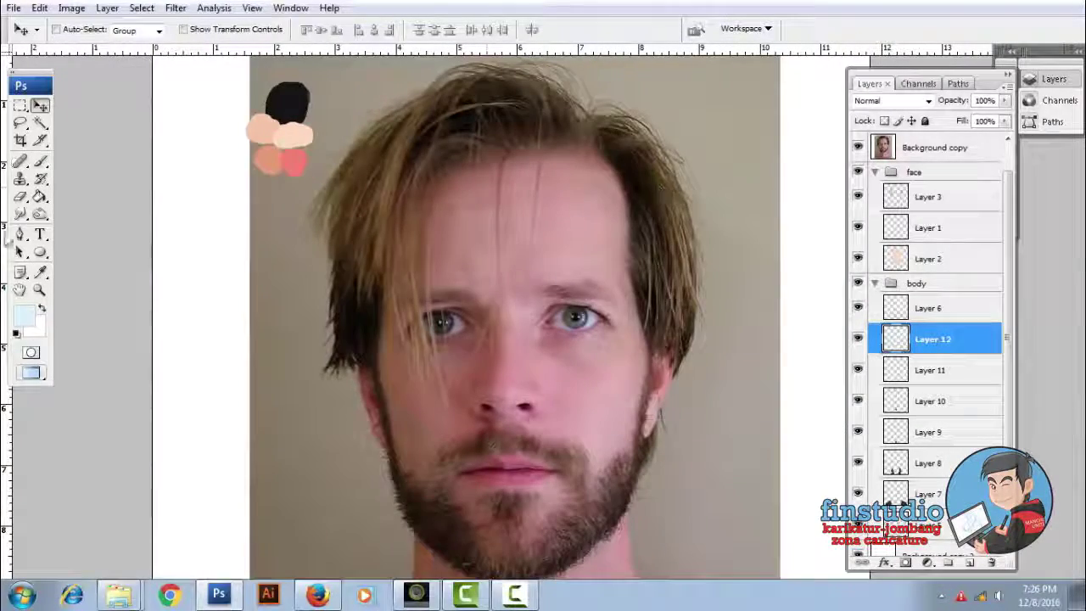
pyautogui.click(858, 147)
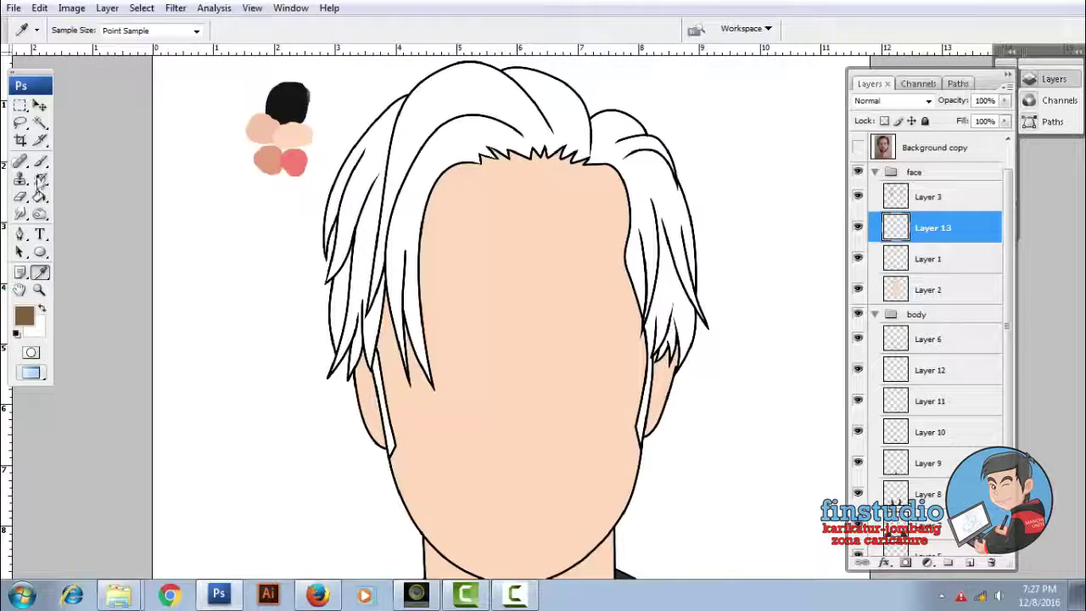
pyautogui.click(40, 196)
pyautogui.click(501, 110)
pyautogui.click(671, 242)
pyautogui.click(376, 208)
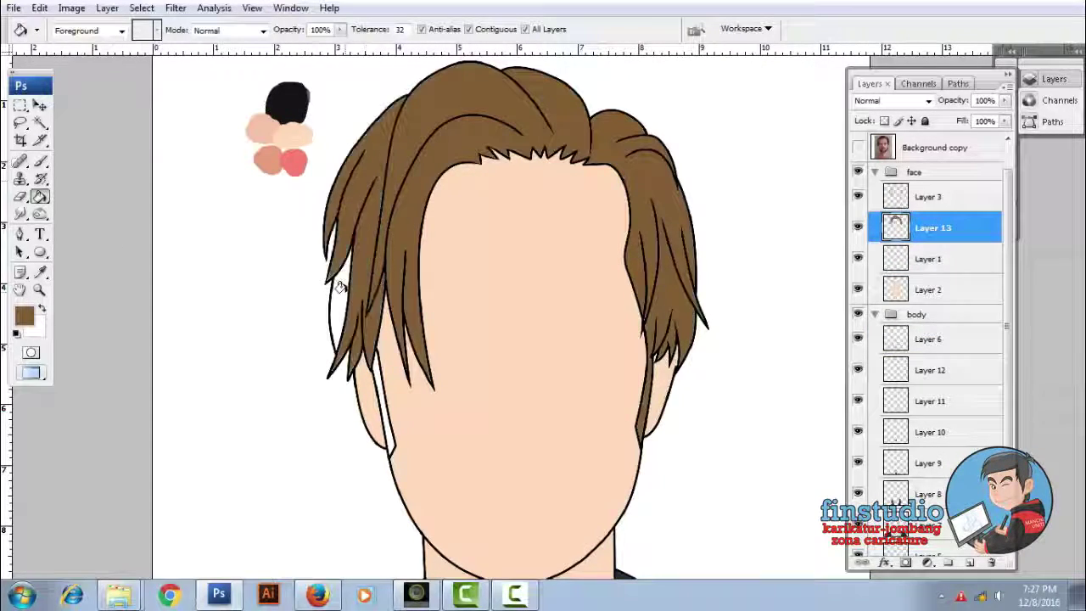
pyautogui.click(344, 314)
pyautogui.scroll(2, 390, 365)
pyautogui.scroll(2, 506, 292)
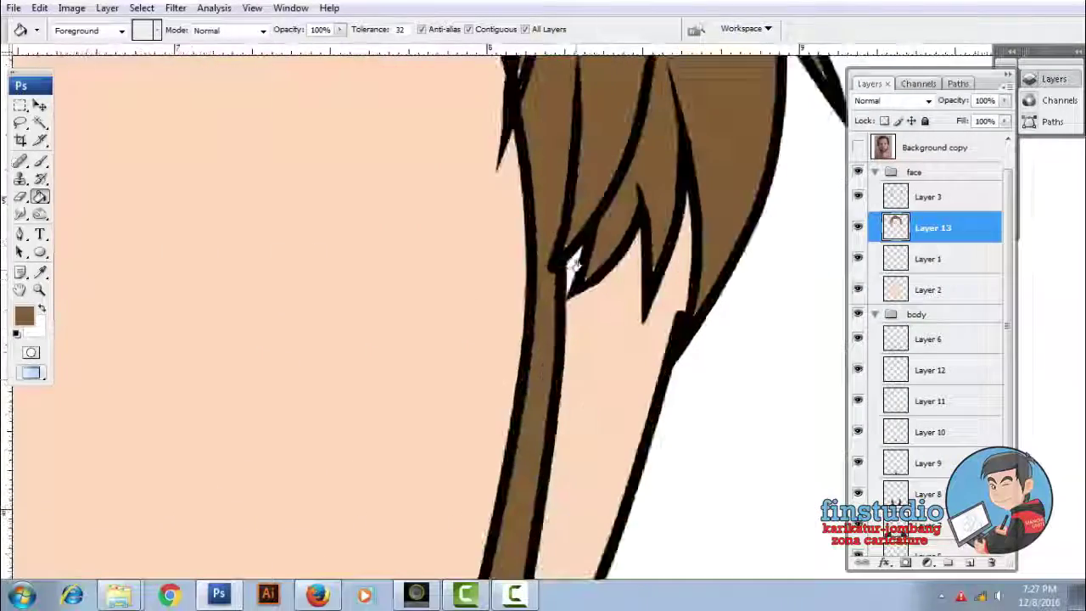
pyautogui.scroll(-4, 518, 212)
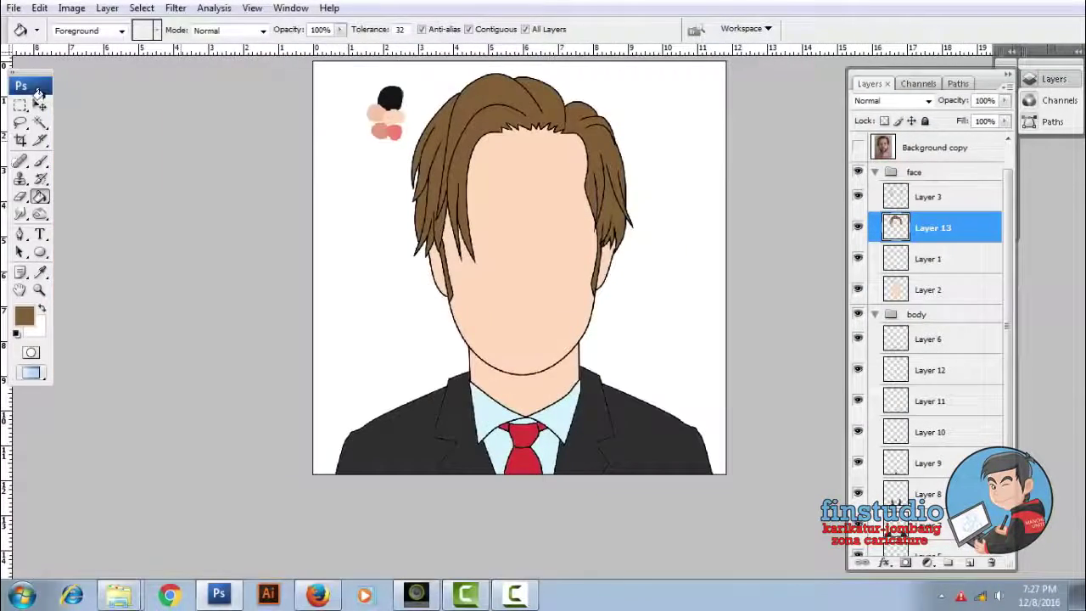
pyautogui.click(39, 104)
pyautogui.scroll(-3, 933, 297)
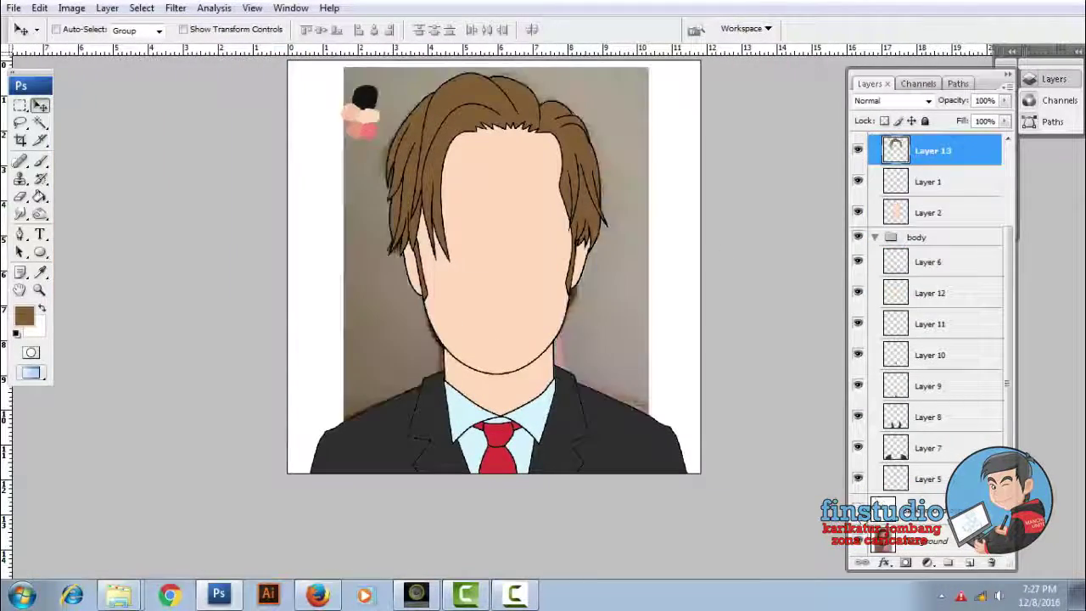
# Hide the face's skin fill to reveal the photo and view the whole face
pyautogui.scroll(2, 930, 254)
pyautogui.click(868, 274)
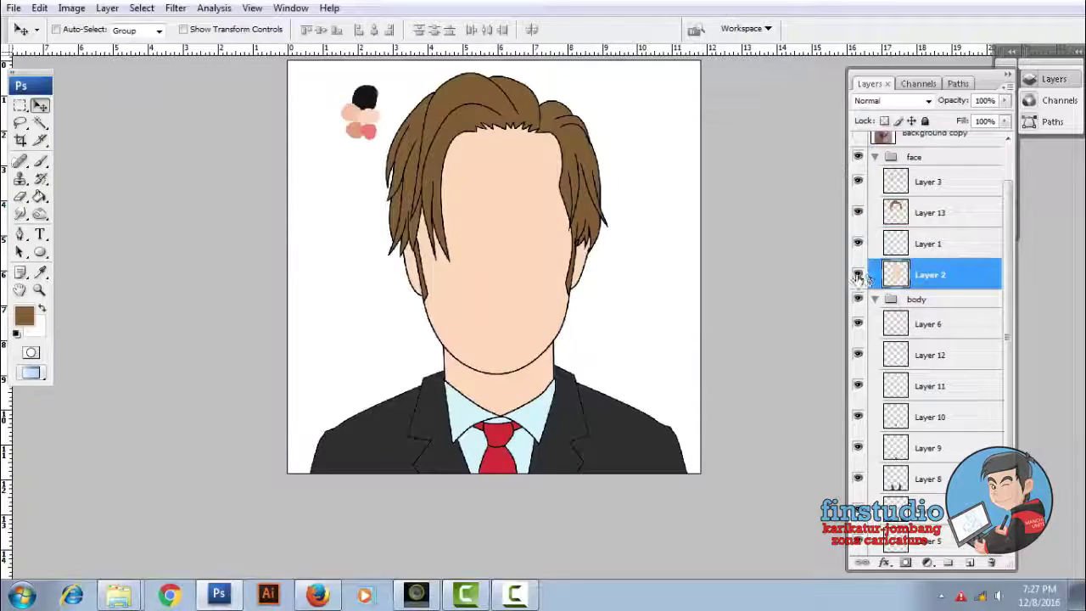
pyautogui.click(857, 274)
pyautogui.scroll(-2, 933, 339)
pyautogui.scroll(2, 505, 229)
pyautogui.scroll(2, 504, 229)
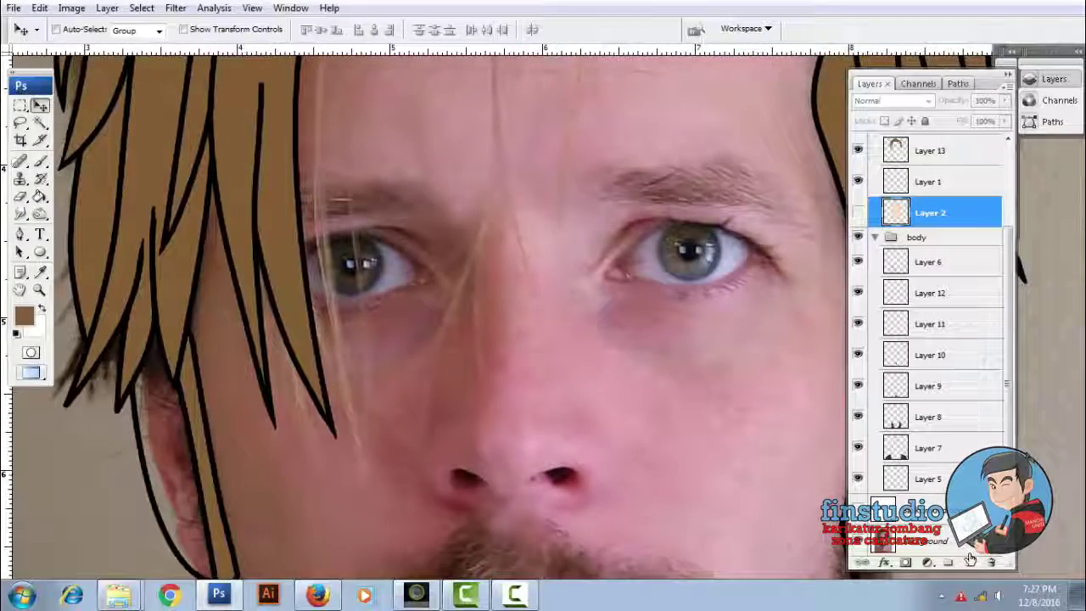
pyautogui.hotkey('ctrl', '-')
pyautogui.hotkey('ctrl', '-')
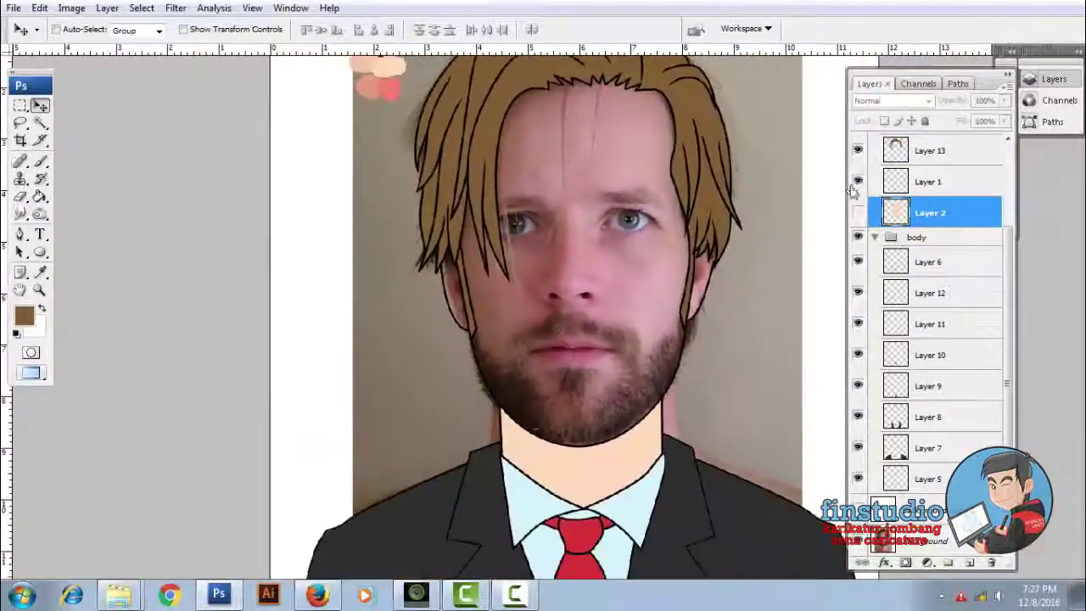
pyautogui.scroll(2, 857, 254)
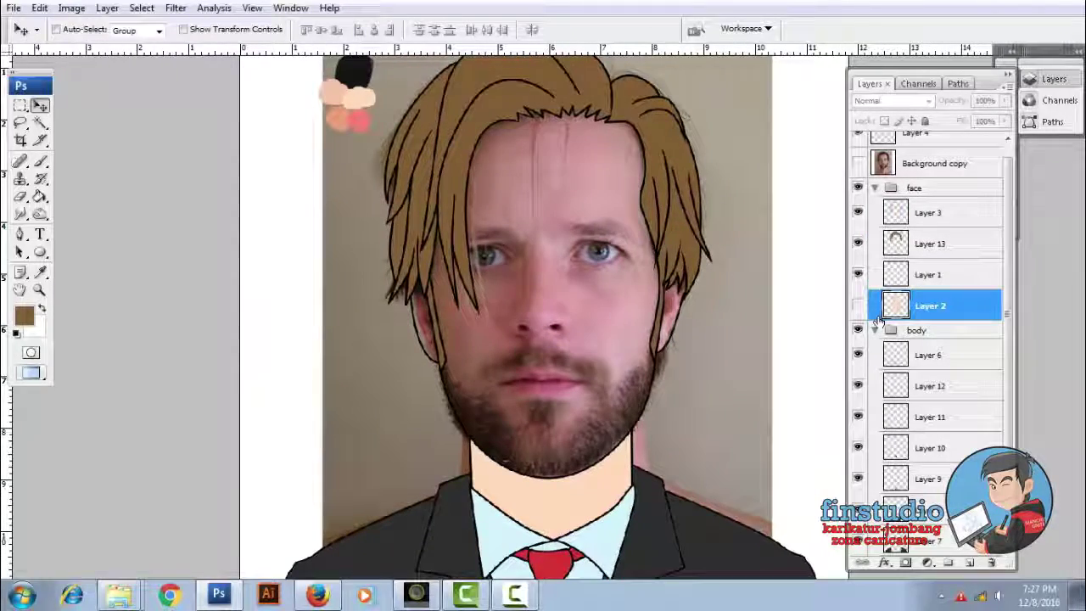
# On Layer 1, trace the left eyebrow with the Pen and turn the path into a selection
pyautogui.click(925, 274)
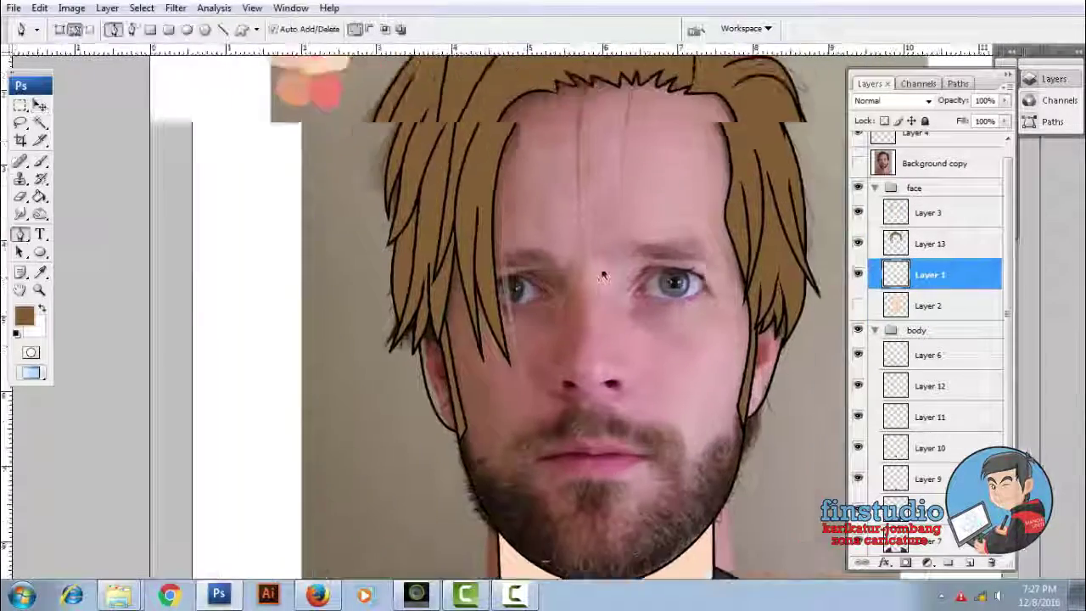
pyautogui.hotkey('ctrl', '+')
pyautogui.hotkey('ctrl', '+')
pyautogui.press('p')
pyautogui.click(572, 331)
pyautogui.click(509, 258)
pyautogui.hotkey('ctrl', '-')
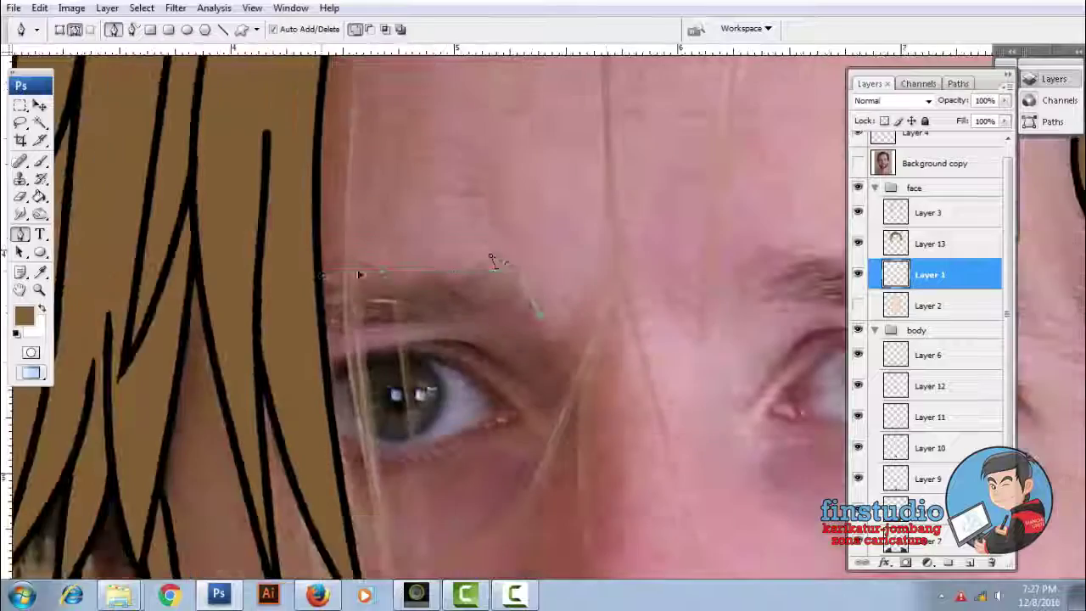
pyautogui.hotkey('ctrl', '+')
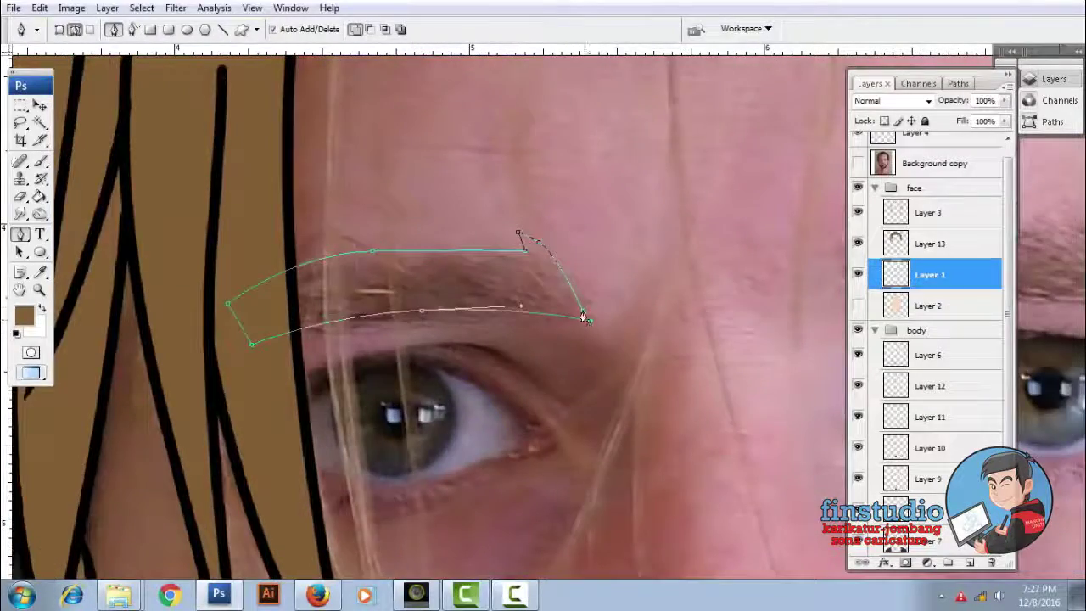
pyautogui.click(585, 318)
pyautogui.hotkey('ctrl', '-')
pyautogui.hotkey('ctrl', '-')
pyautogui.hotkey('ctrl', '-')
pyautogui.rightClick(466, 195)
pyautogui.click(623, 169)
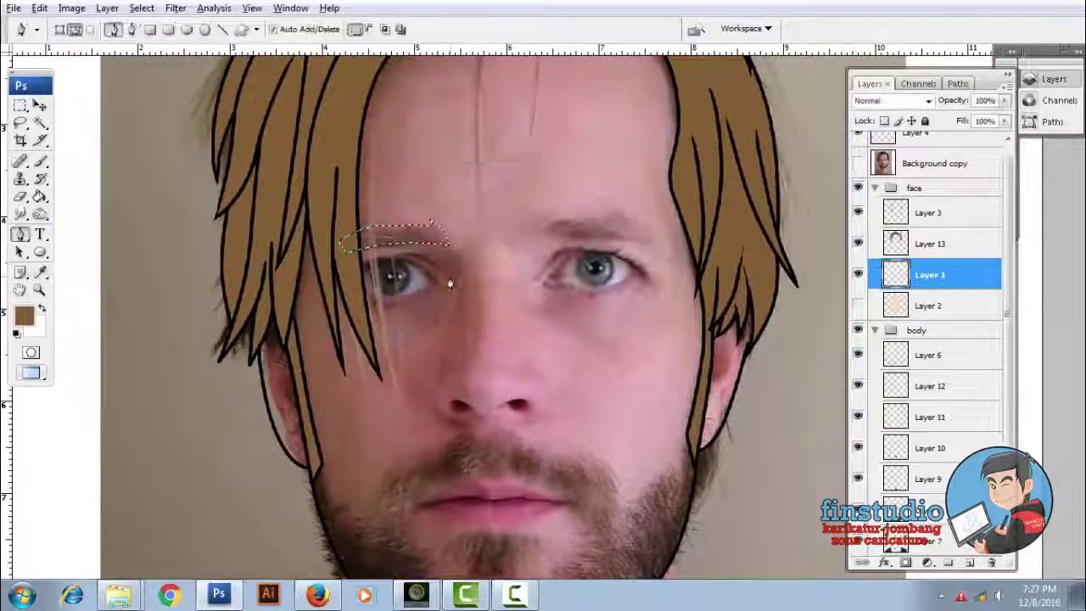
# Trace the right eyebrow, make a selection from the path, fill it brown and deselect
pyautogui.hotkey('ctrl', '+')
pyautogui.hotkey('ctrl', '+')
pyautogui.click(447, 322)
pyautogui.moveTo(515, 227)
pyautogui.mouseDown()
pyautogui.moveTo(515, 245)
pyautogui.moveTo(263, 191)
pyautogui.mouseUp()
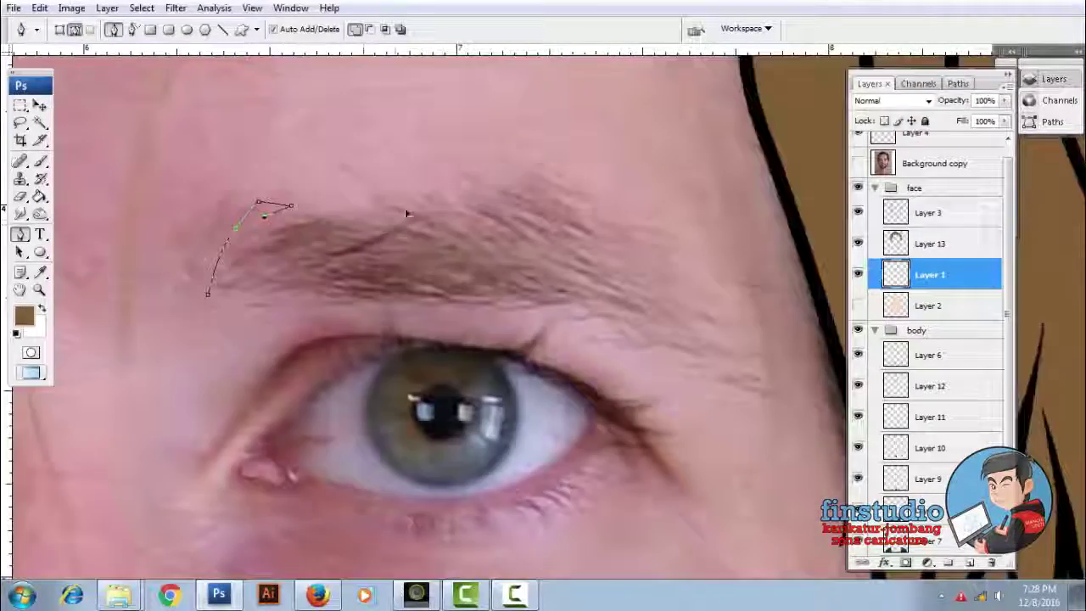
pyautogui.click(294, 173)
pyautogui.click(541, 211)
pyautogui.click(626, 332)
pyautogui.moveTo(320, 276); pyautogui.dragTo(430, 266)
pyautogui.hotkey('ctrl', '-')
pyautogui.hotkey('ctrl', '-')
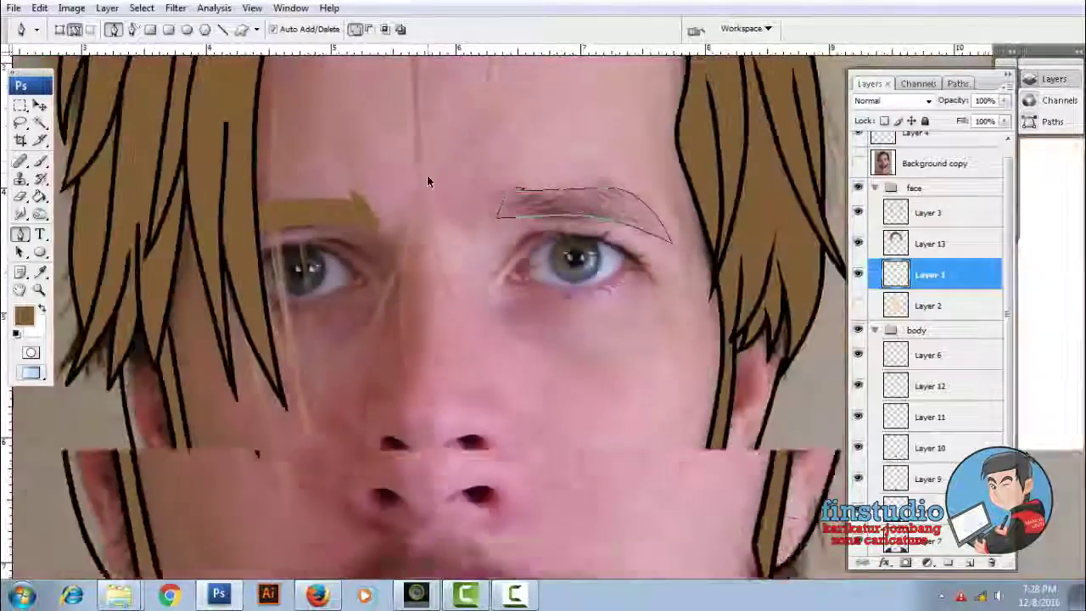
pyautogui.rightClick(426, 174)
pyautogui.click(480, 250)
pyautogui.click(599, 166)
pyautogui.hotkey('alt', 'BackSpace')
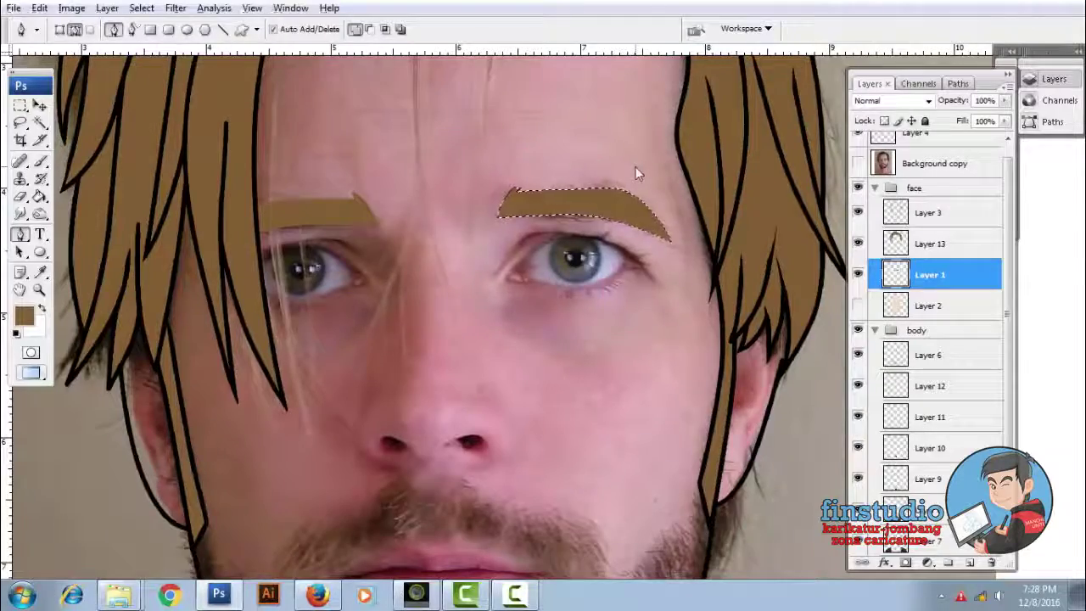
pyautogui.hotkey('ctrl', '-')
pyautogui.hotkey('ctrl', '-')
# View the whole portrait with the face photo hidden to check the cartoon
pyautogui.hotkey('ctrl', '-')
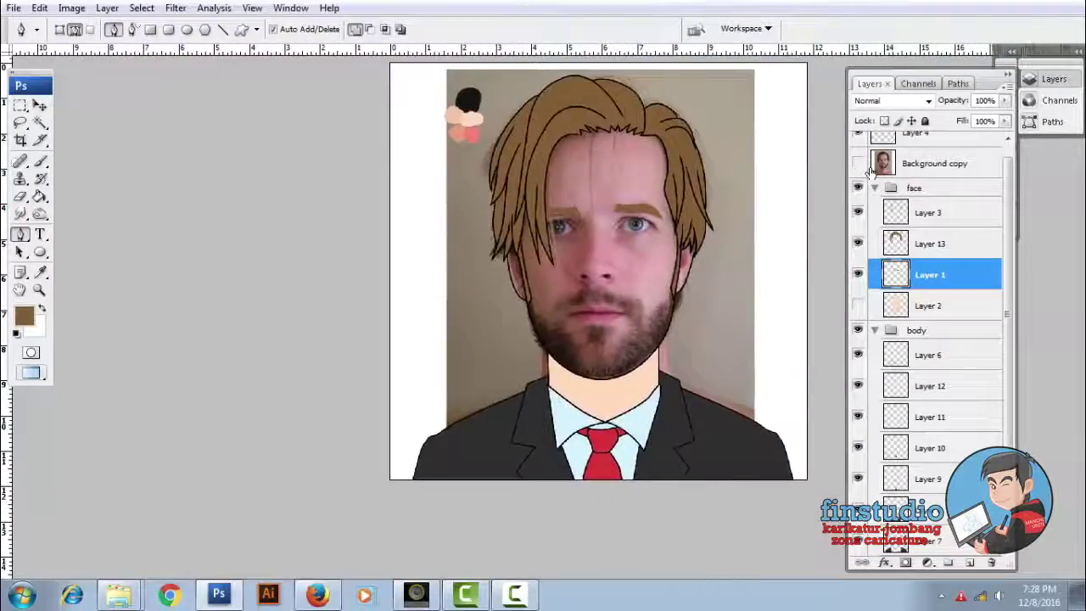
pyautogui.hotkey('ctrl', '+')
pyautogui.hotkey('ctrl', '+')
pyautogui.moveTo(465, 310); pyautogui.dragTo(614, 254)
pyautogui.hotkey('ctrl', '-')
pyautogui.hotkey('ctrl', '-')
pyautogui.scroll(-3, 933, 339)
pyautogui.click(858, 540)
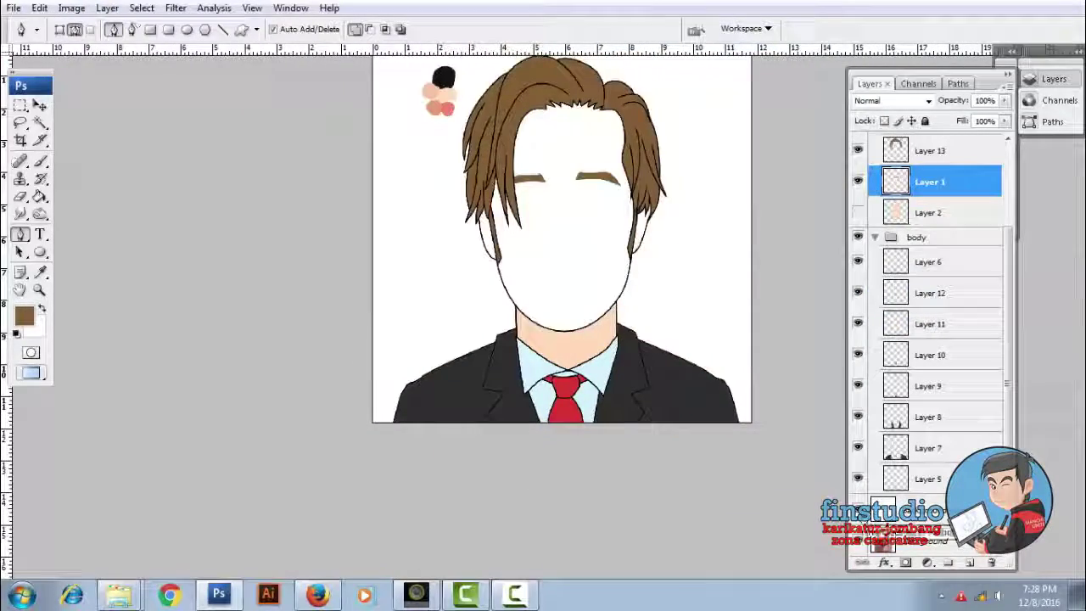
# Turn the face layer back on and stroke the eye path in black on the eyebrow layer
pyautogui.click(858, 212)
pyautogui.hotkey('ctrl', '+')
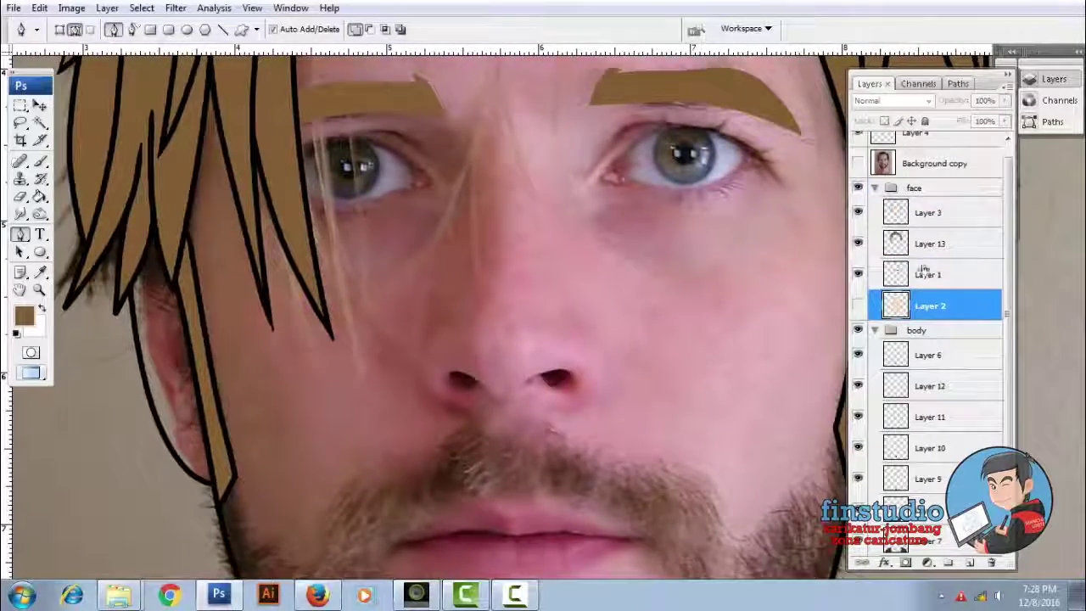
pyautogui.click(925, 272)
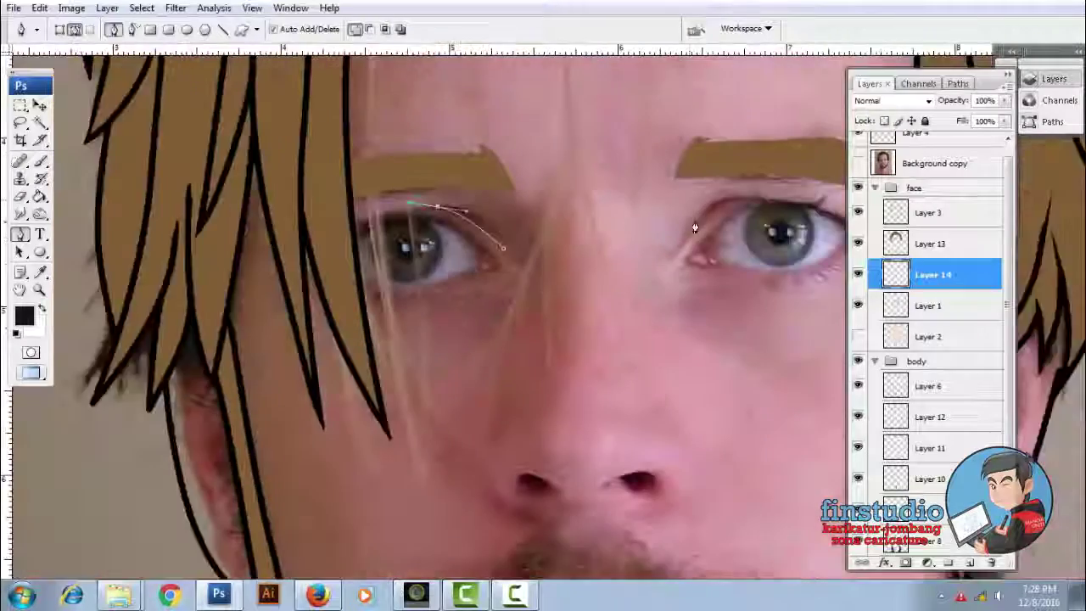
pyautogui.scroll(4, 614, 245)
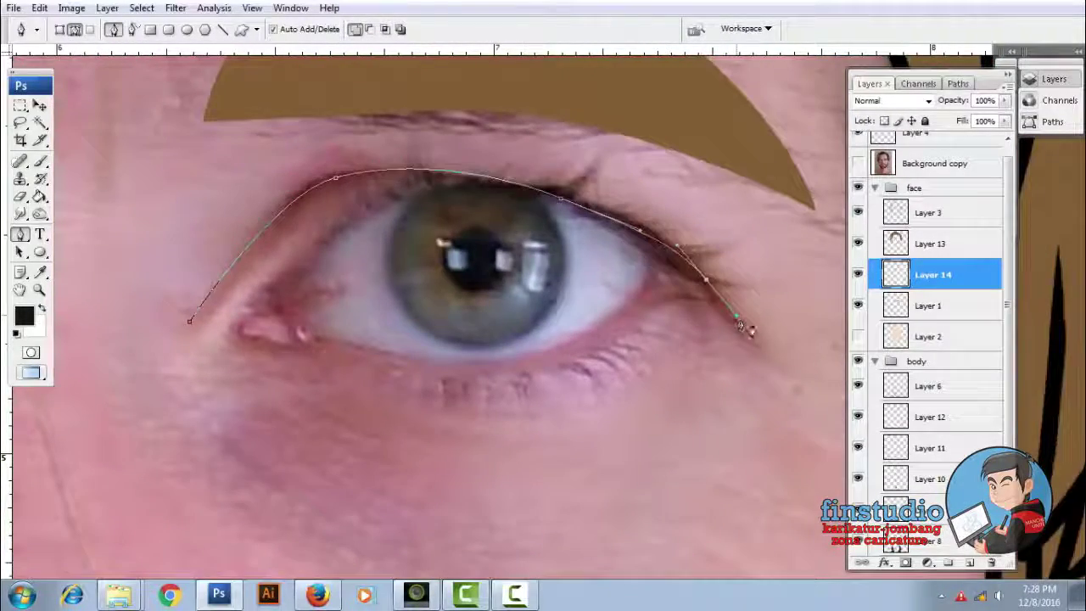
pyautogui.rightClick(601, 176)
pyautogui.click(671, 293)
pyautogui.click(640, 201)
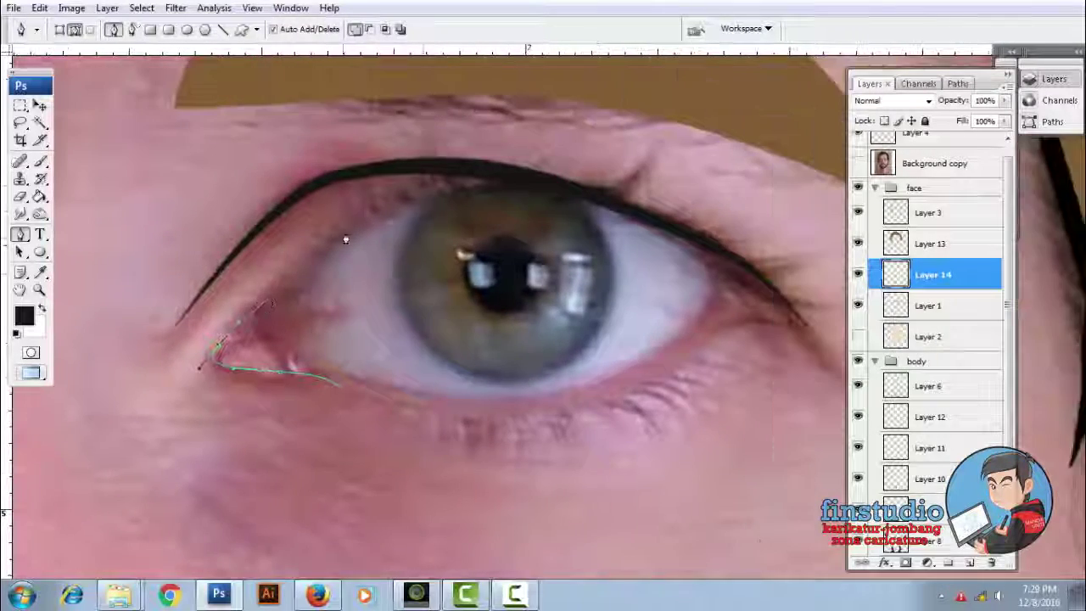
# Trace the eye's upper and lower lids with the Pen and stroke them in black
pyautogui.moveTo(489, 173); pyautogui.dragTo(533, 173)
pyautogui.moveTo(596, 197); pyautogui.dragTo(481, 194)
pyautogui.moveTo(577, 241); pyautogui.dragTo(619, 268)
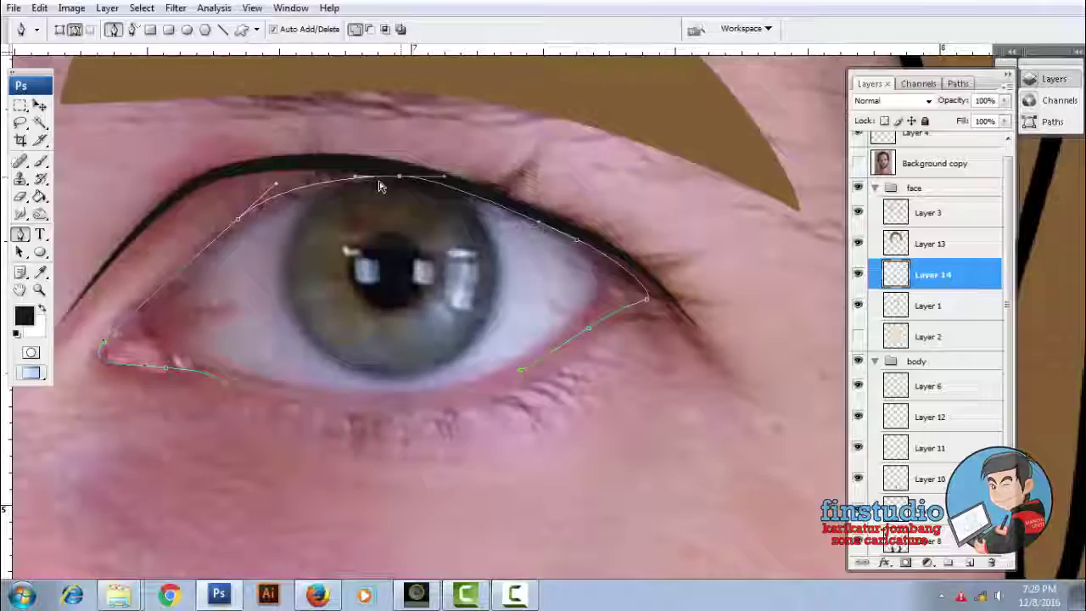
pyautogui.hotkey('ctrl', '-')
pyautogui.rightClick(481, 255)
pyautogui.click(509, 363)
# Flip the eye outline horizontally and move it toward the other eye
pyautogui.moveTo(390, 243); pyautogui.dragTo(503, 226)
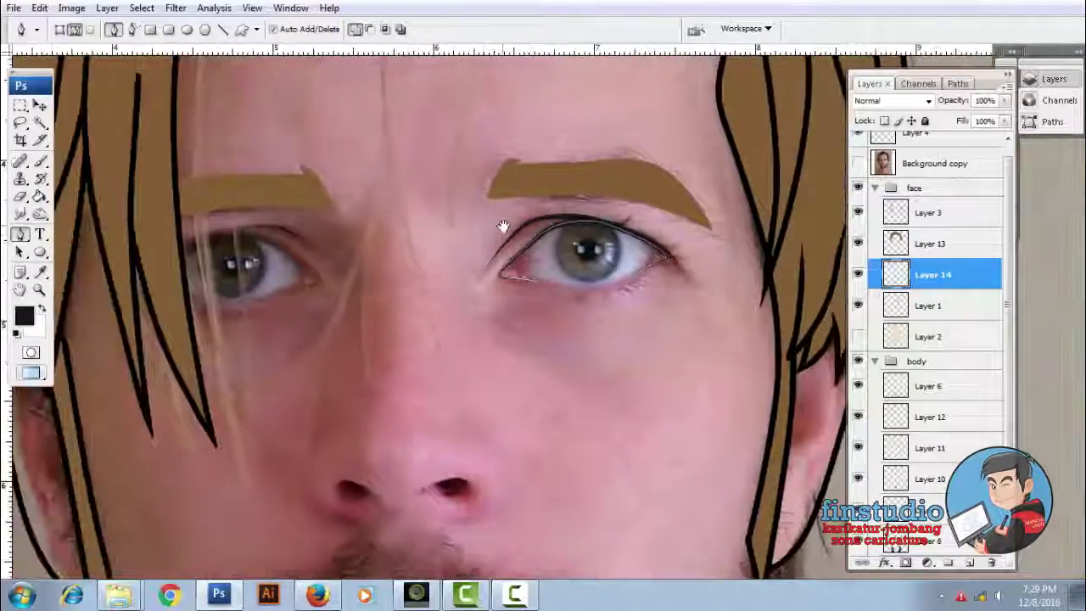
pyautogui.hotkey('ctrl', 't')
pyautogui.rightClick(599, 253)
pyautogui.click(620, 458)
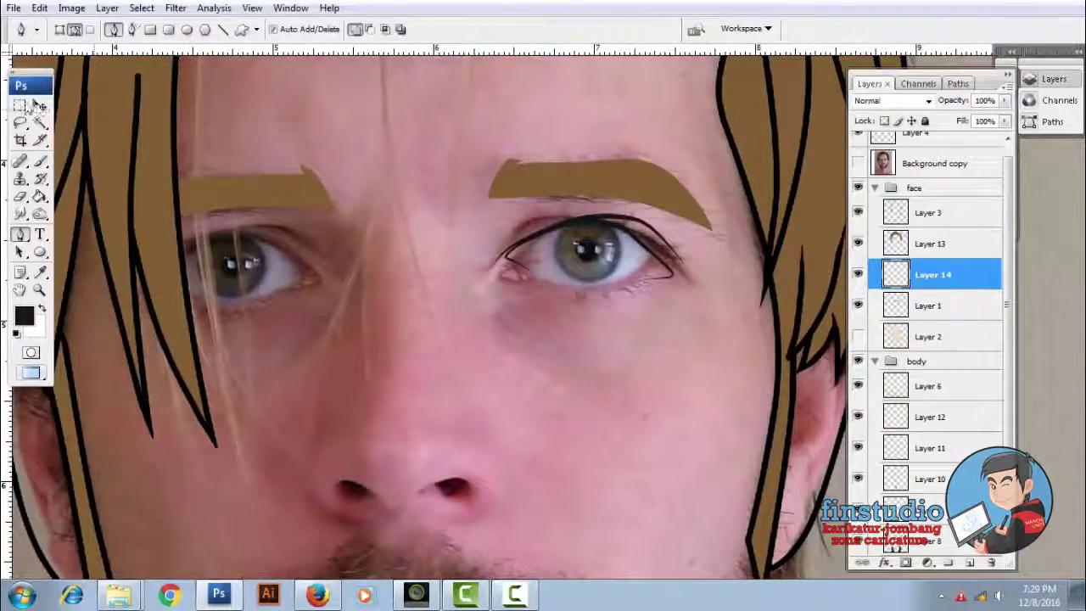
pyautogui.click(37, 106)
pyautogui.moveTo(458, 254); pyautogui.dragTo(333, 315)
pyautogui.hotkey('ctrl', '-')
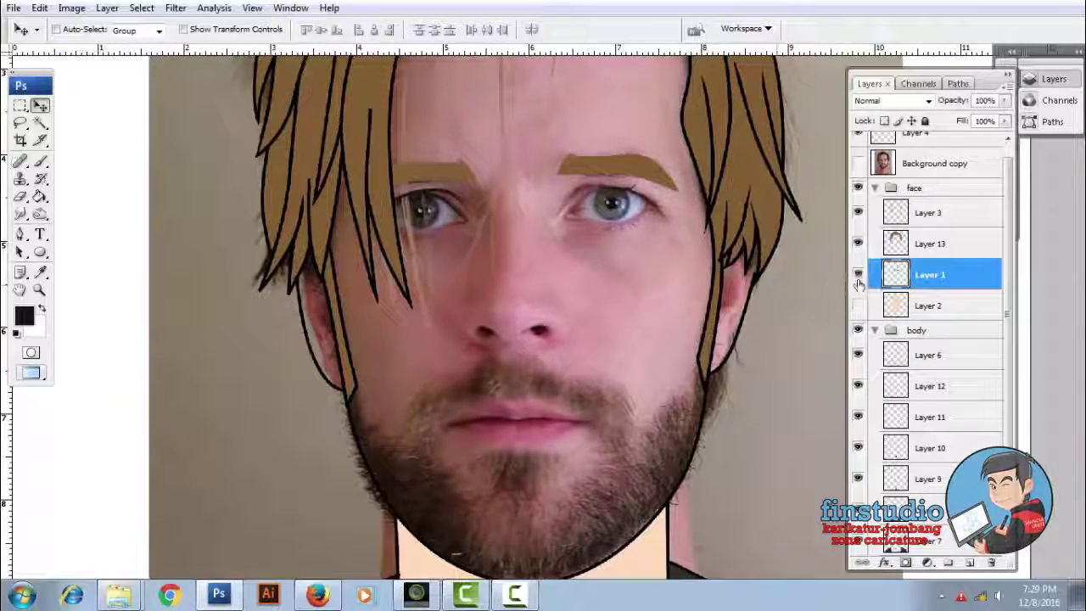
# Duplicate the eye outline, fit the mirrored copy over the other eye, and curve a pen path along the nose side
pyautogui.hotkey('ctrl', 'j')
pyautogui.hotkey('ctrl', '+')
pyautogui.hotkey('ctrl', '+')
pyautogui.hotkey('ctrl', 'j')
pyautogui.hotkey('ctrl', 't')
pyautogui.rightClick(504, 254)
pyautogui.click(524, 460)
pyautogui.moveTo(458, 263); pyautogui.dragTo(574, 238)
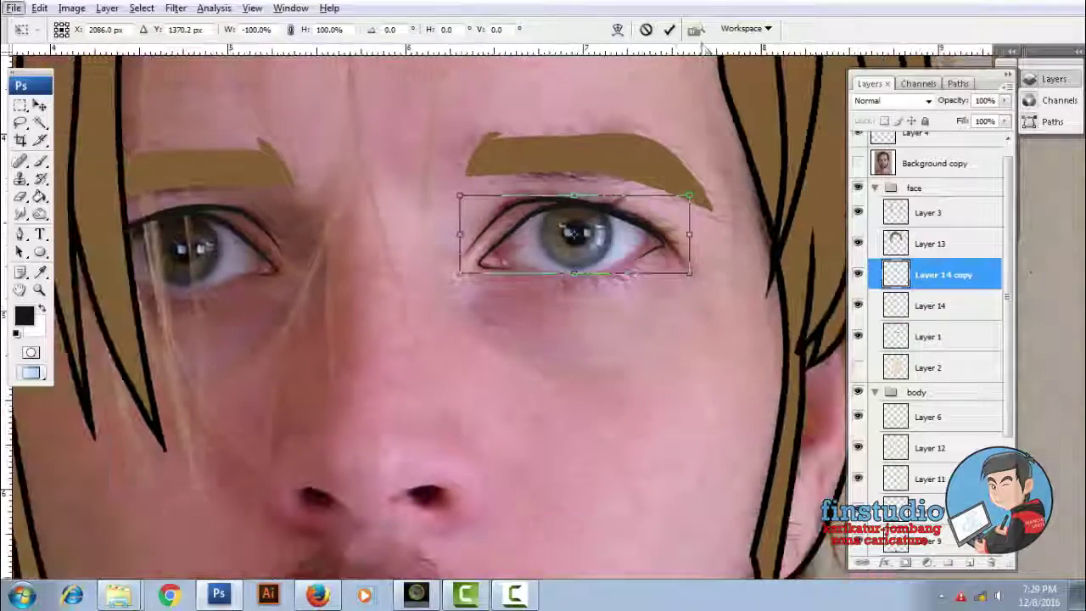
pyautogui.click(670, 29)
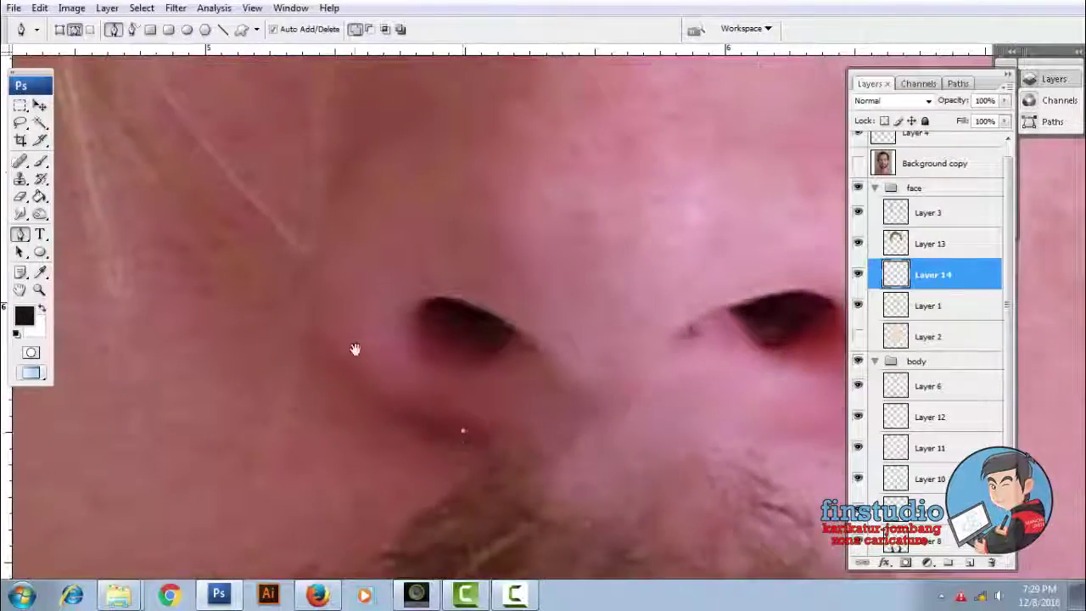
pyautogui.click(484, 477)
pyautogui.moveTo(344, 320); pyautogui.dragTo(362, 191)
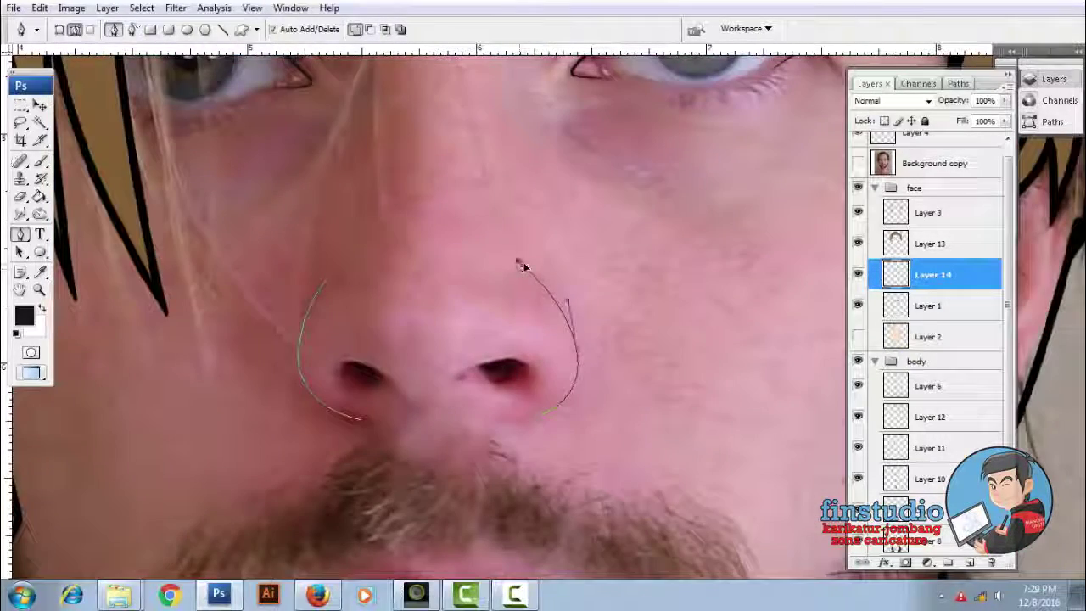
# Stroke both curved nose-side paths in black
pyautogui.rightClick(490, 289)
pyautogui.press('Return')
pyautogui.rightClick(450, 258)
pyautogui.click(497, 368)
pyautogui.click(637, 201)
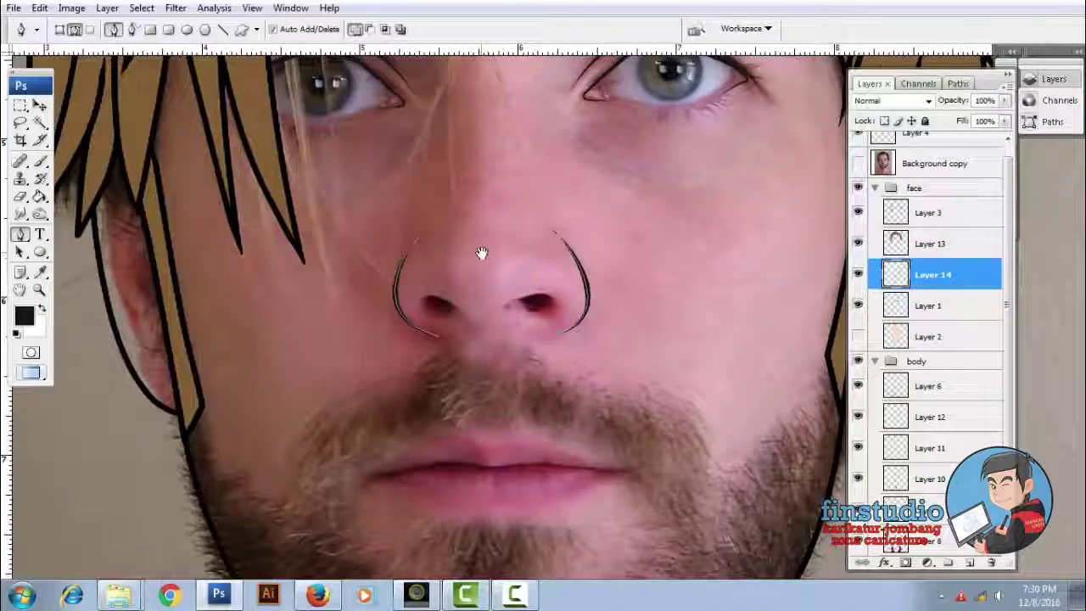
# Outline the left and right nostrils with closed pen paths
pyautogui.hotkey('ctrl', '+')
pyautogui.hotkey('ctrl', '+')
pyautogui.moveTo(343, 269); pyautogui.dragTo(373, 270)
pyautogui.click(296, 297)
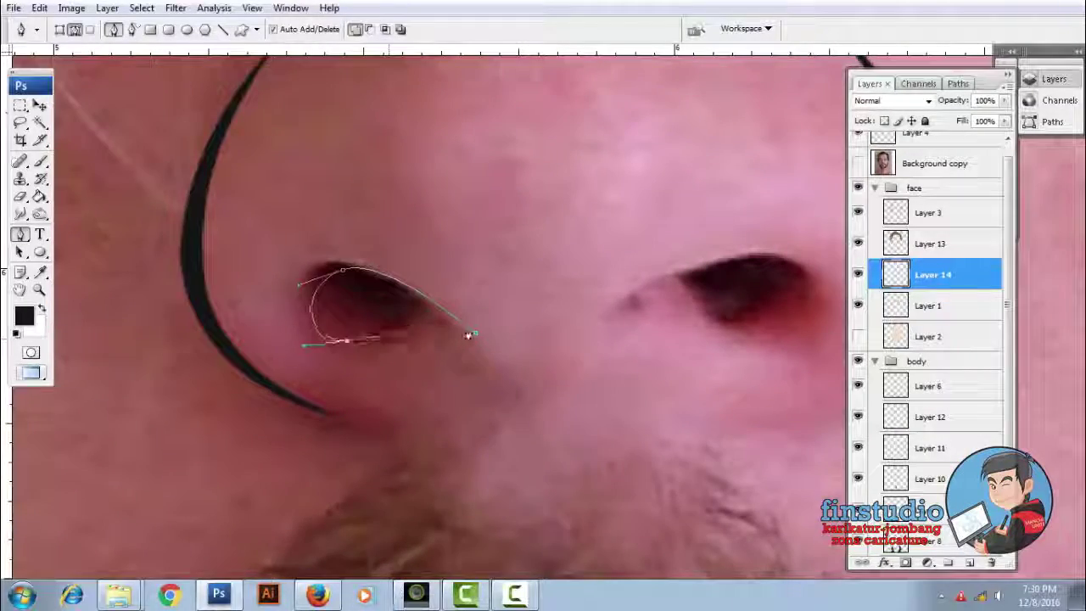
pyautogui.click(472, 335)
pyautogui.hscroll(3, 491, 330)
pyautogui.click(490, 321)
pyautogui.hotkey('ctrl', '-')
pyautogui.hotkey('ctrl', '-')
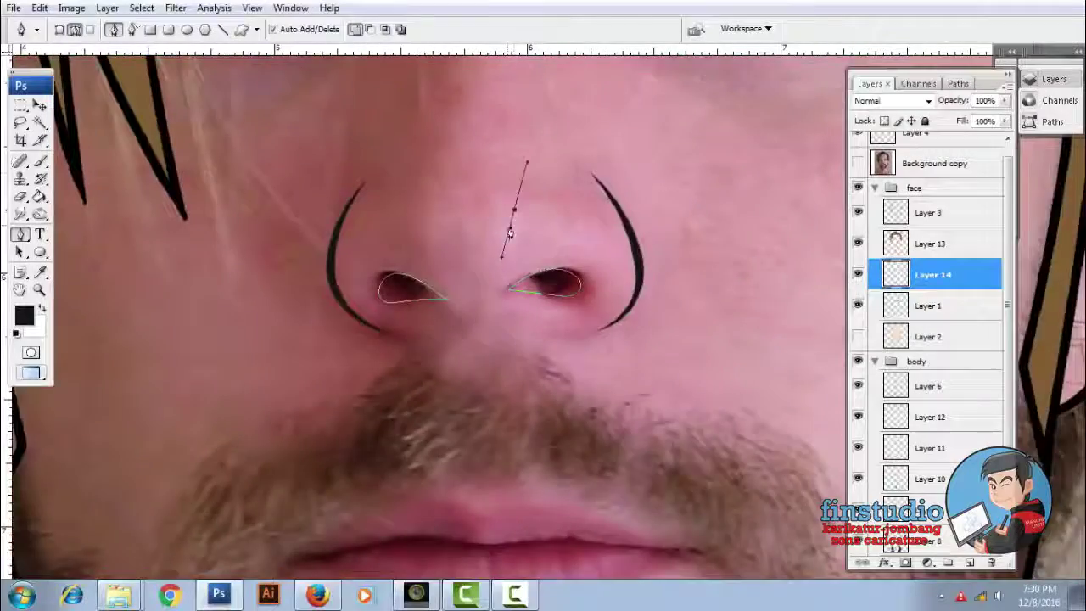
pyautogui.scroll(3, 505, 243)
# Make selections from the nostril paths and fill them black
pyautogui.rightClick(501, 239)
pyautogui.click(526, 255)
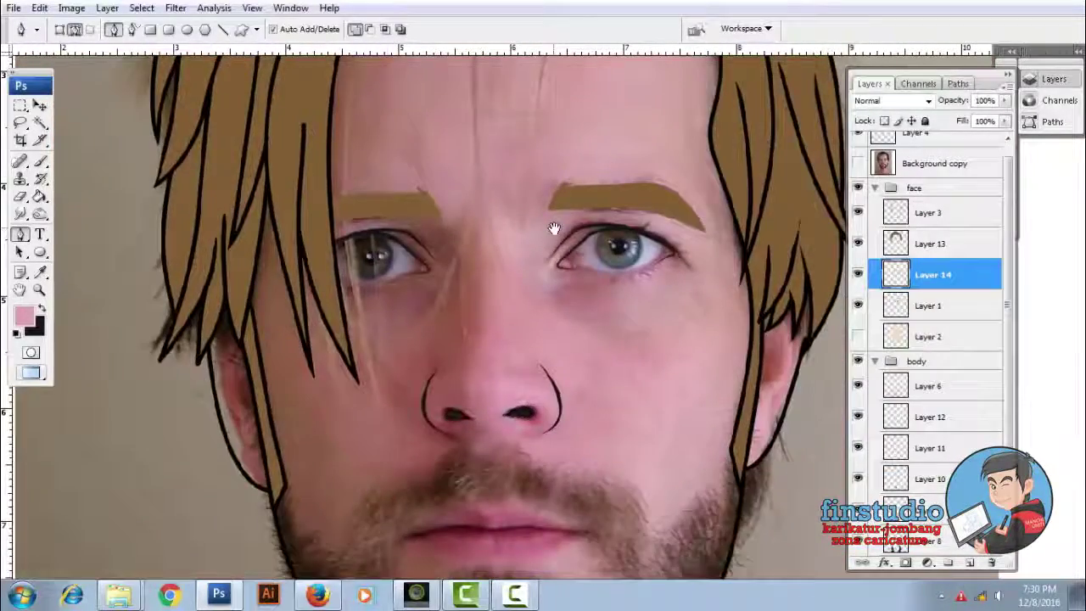
pyautogui.scroll(-5, 459, 263)
pyautogui.press('b')
pyautogui.scroll(2, 365, 306)
pyautogui.scroll(2, 319, 329)
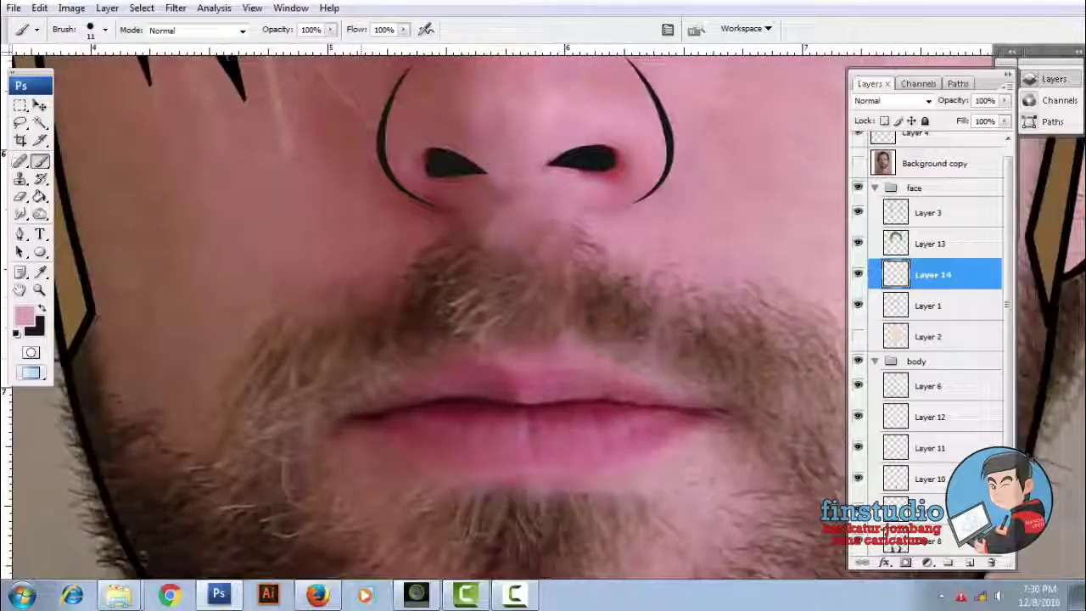
# Pen a thin mouth line and stroke it
pyautogui.press('p')
pyautogui.scroll(-2, 310, 390)
pyautogui.scroll(-1, 472, 374)
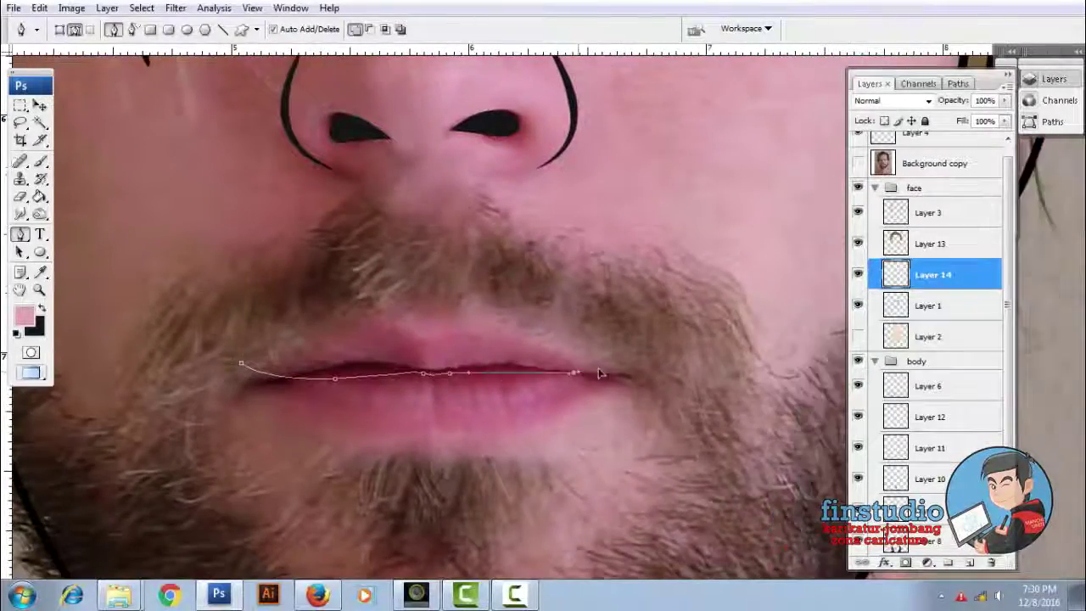
pyautogui.scroll(-1, 472, 373)
pyautogui.rightClick(510, 237)
pyautogui.press('Return')
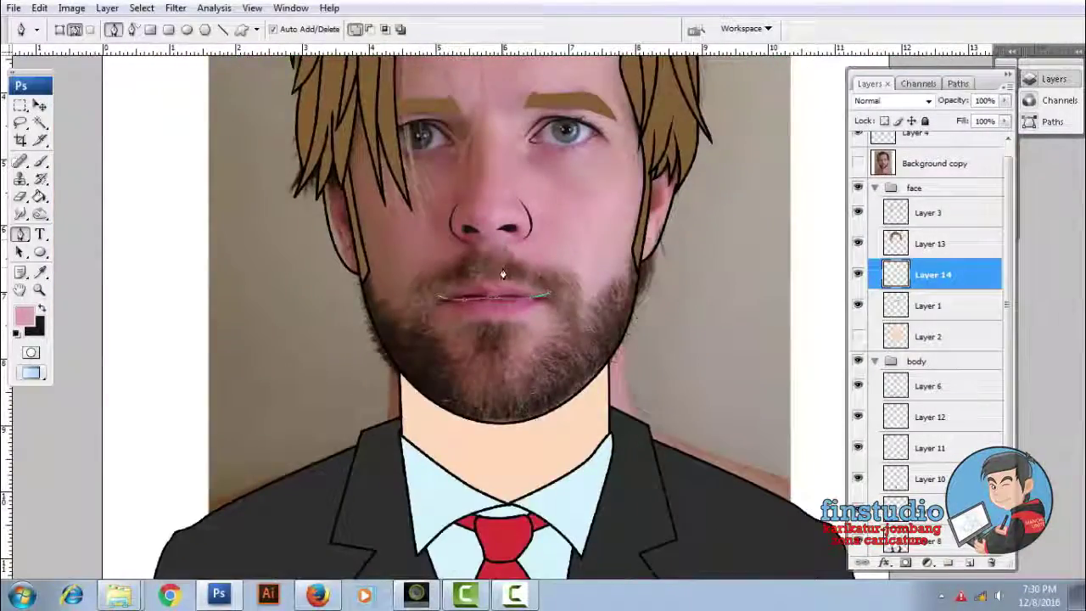
pyautogui.rightClick(556, 273)
pyautogui.click(594, 339)
pyautogui.click(642, 198)
# Show the face reference photo again over the cartoon
pyautogui.scroll(1, 524, 269)
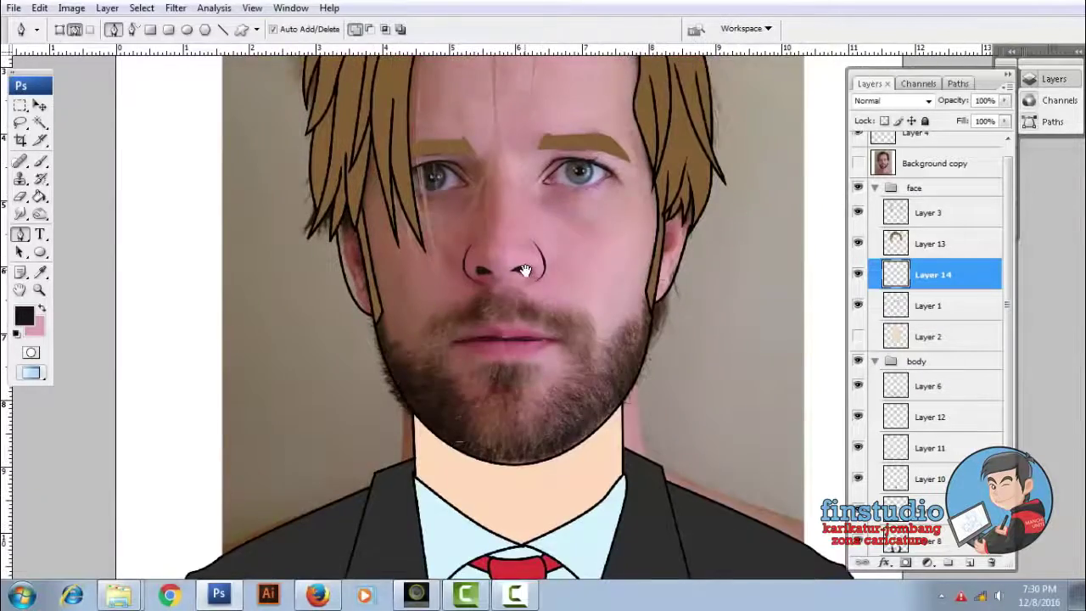
pyautogui.scroll(1, 522, 333)
pyautogui.scroll(-1, 522, 333)
pyautogui.scroll(-2, 522, 334)
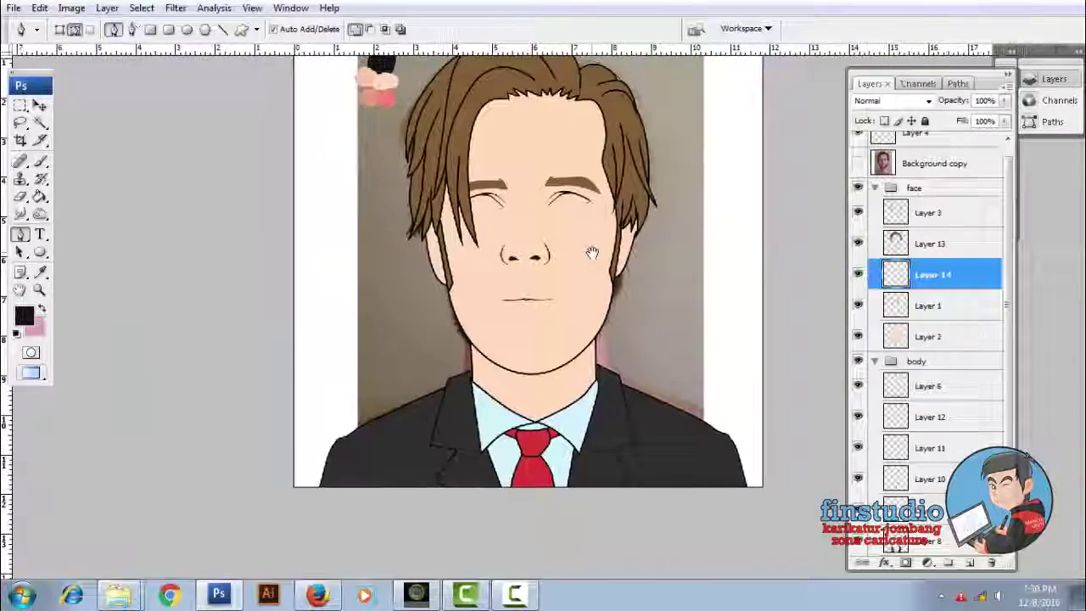
pyautogui.scroll(1, 534, 276)
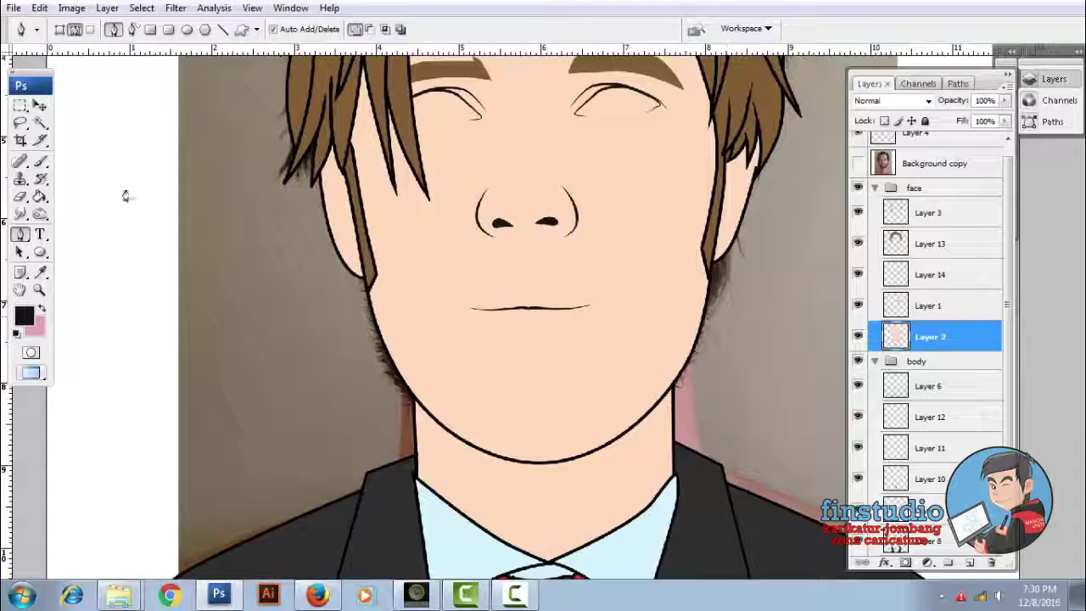
pyautogui.click(858, 163)
# Trace the beard outline from the jawline toward the nose and along the mustache
pyautogui.scroll(1, 356, 212)
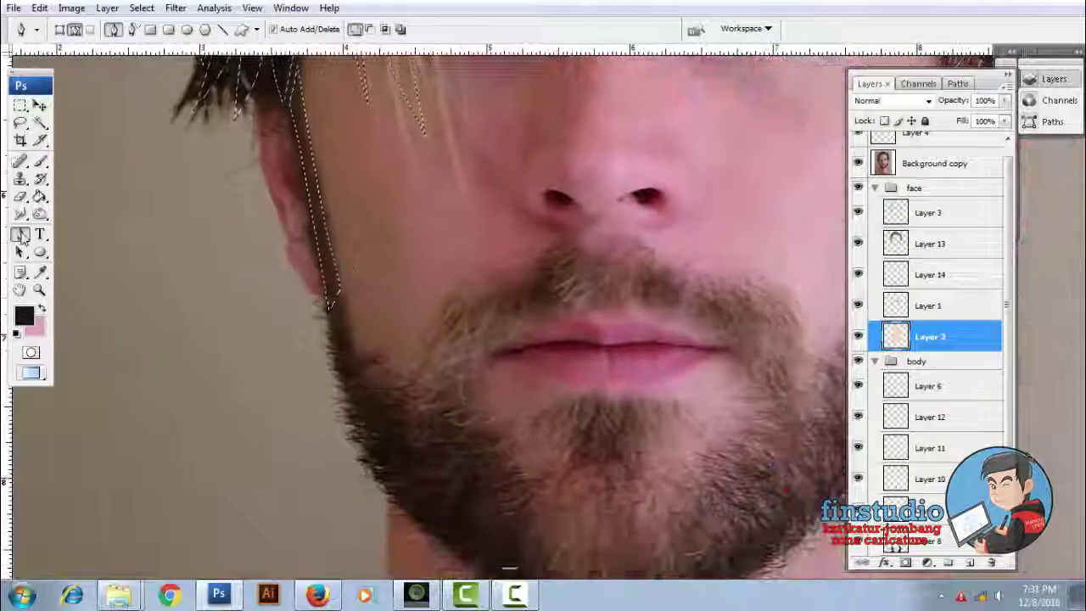
pyautogui.click(328, 243)
pyautogui.scroll(1, 328, 297)
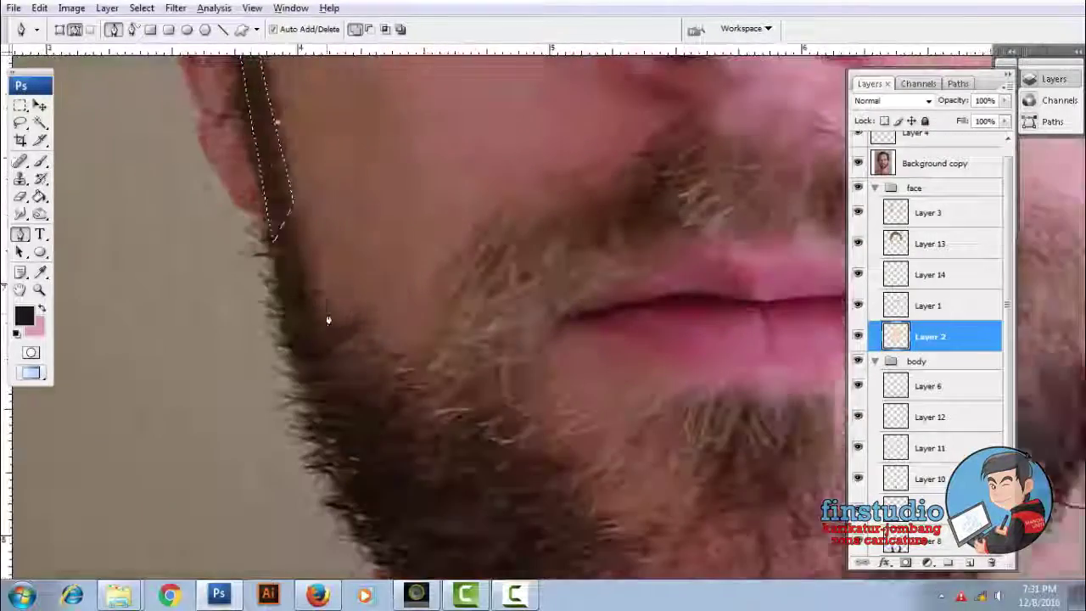
pyautogui.moveTo(361, 310); pyautogui.dragTo(370, 341)
pyautogui.moveTo(455, 303)
pyautogui.mouseDown()
pyautogui.moveTo(539, 276)
pyautogui.moveTo(588, 280)
pyautogui.mouseUp()
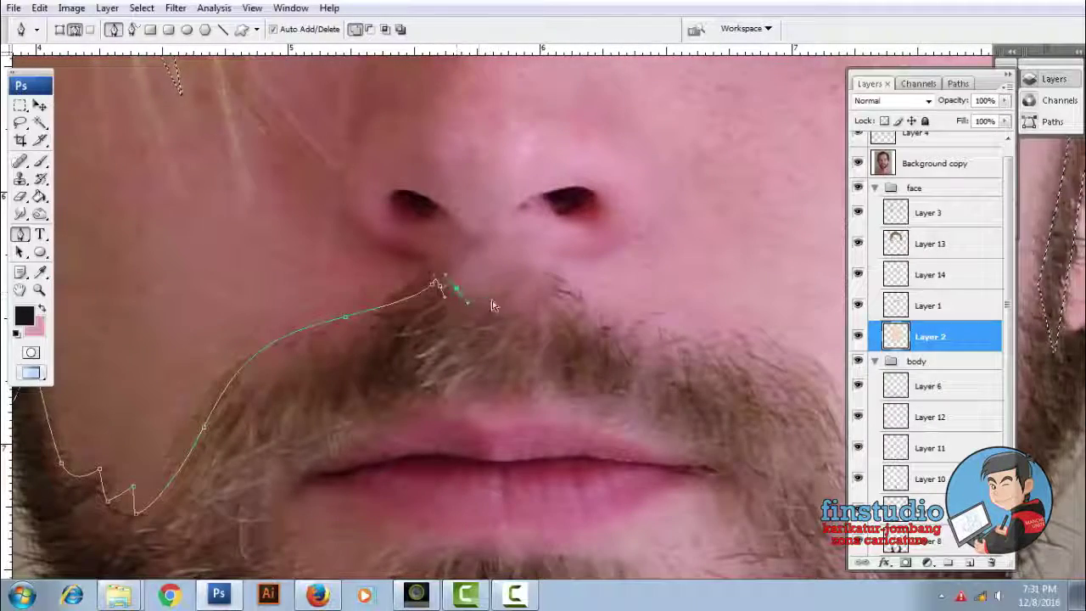
pyautogui.scroll(-1, 520, 304)
pyautogui.moveTo(563, 291)
pyautogui.mouseDown()
pyautogui.moveTo(606, 322)
pyautogui.moveTo(655, 336)
pyautogui.mouseUp()
# Continue the beard path down the cheek and around the bottom of the chin
pyautogui.scroll(-1, 671, 333)
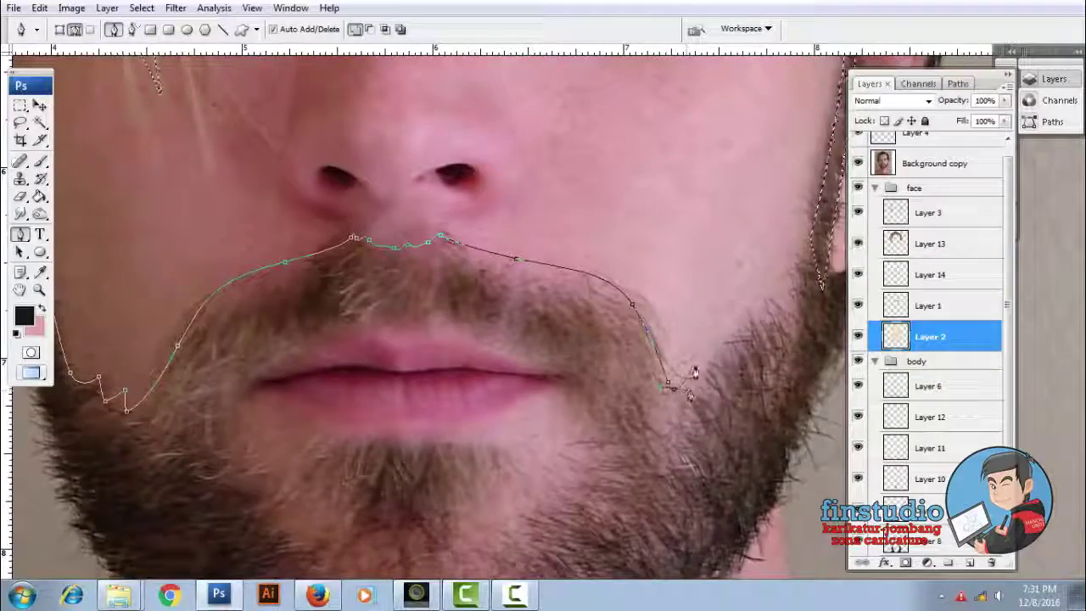
pyautogui.scroll(-1, 688, 382)
pyautogui.scroll(-1, 705, 378)
pyautogui.scroll(1, 645, 365)
pyautogui.scroll(1, 611, 373)
pyautogui.moveTo(551, 470)
pyautogui.mouseDown()
pyautogui.moveTo(561, 422)
pyautogui.moveTo(681, 327)
pyautogui.mouseUp()
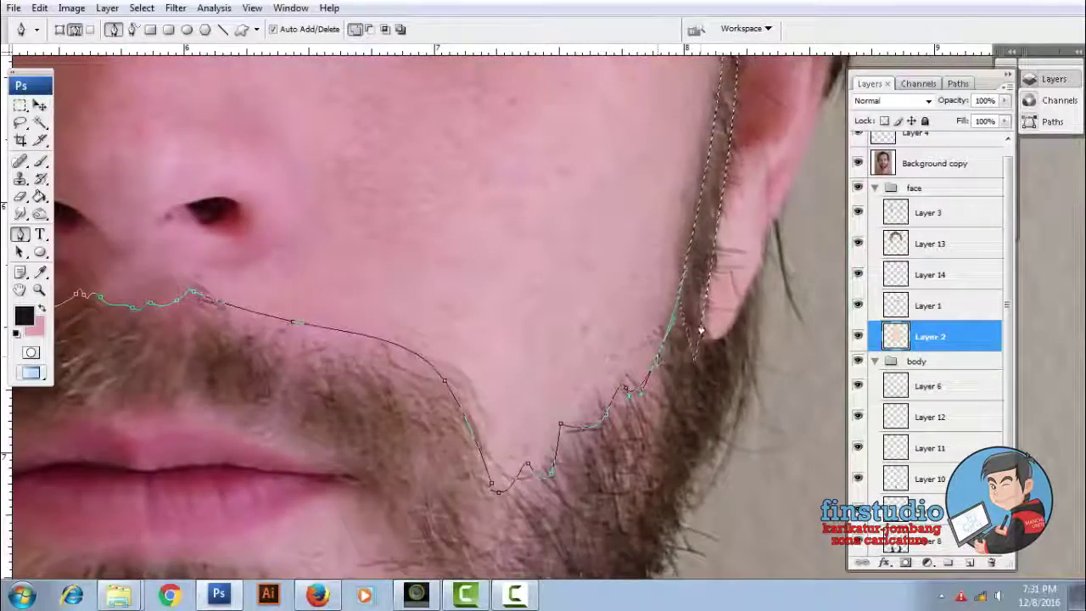
pyautogui.scroll(-2, 701, 333)
pyautogui.scroll(1, 645, 356)
pyautogui.moveTo(449, 475); pyautogui.dragTo(775, 502)
pyautogui.moveTo(254, 263); pyautogui.dragTo(246, 358)
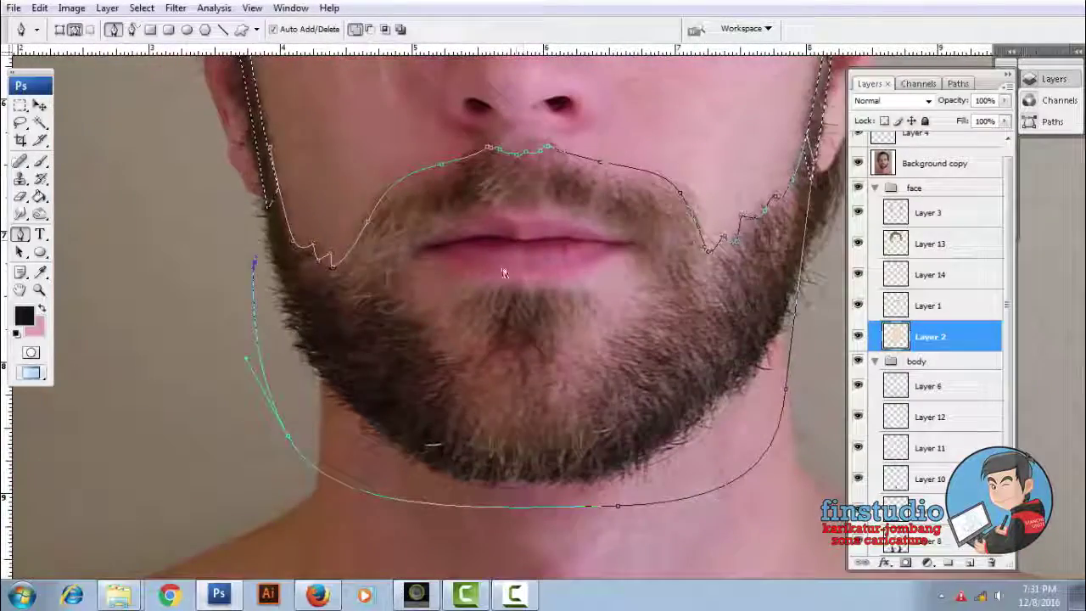
# Turn the beard path into a selection, pick a brown background colour, and select Layer 2
pyautogui.rightClick(605, 220)
pyautogui.click(653, 314)
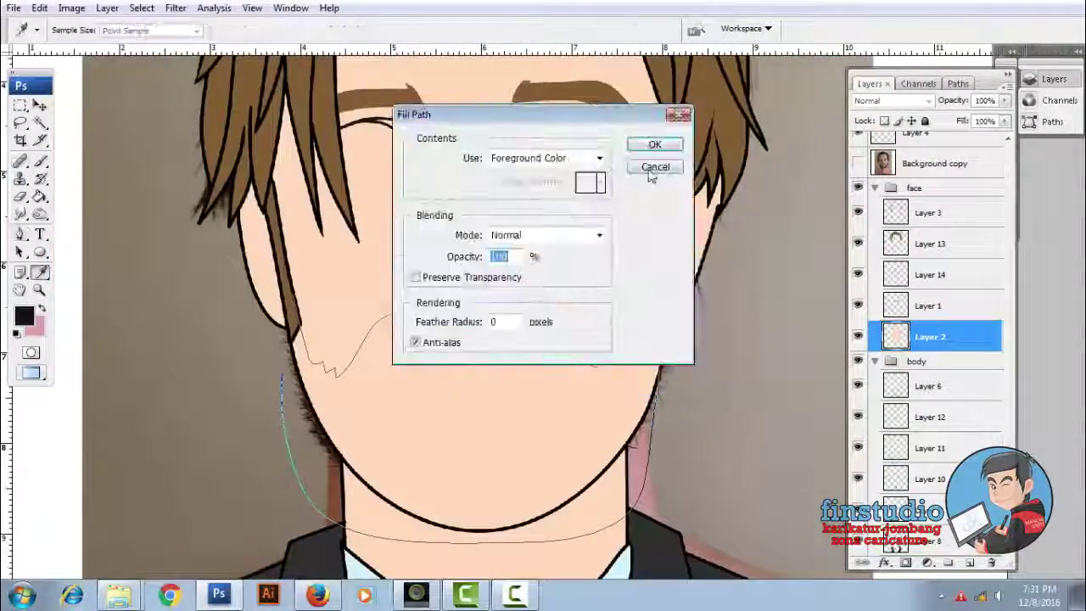
pyautogui.click(655, 167)
pyautogui.rightClick(594, 178)
pyautogui.click(636, 245)
pyautogui.click(36, 327)
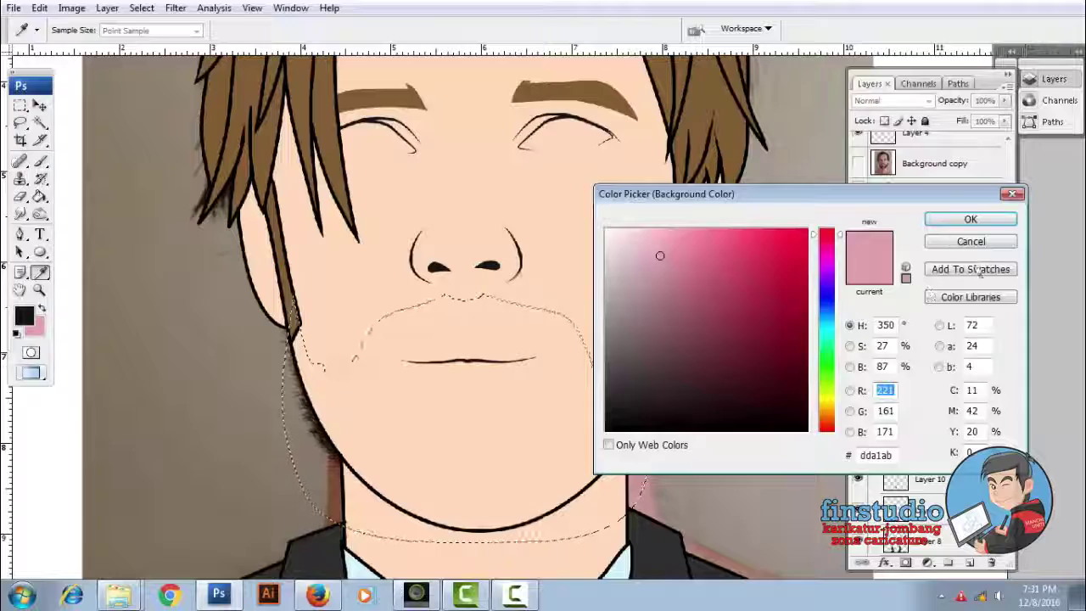
pyautogui.click(959, 242)
pyautogui.click(885, 337)
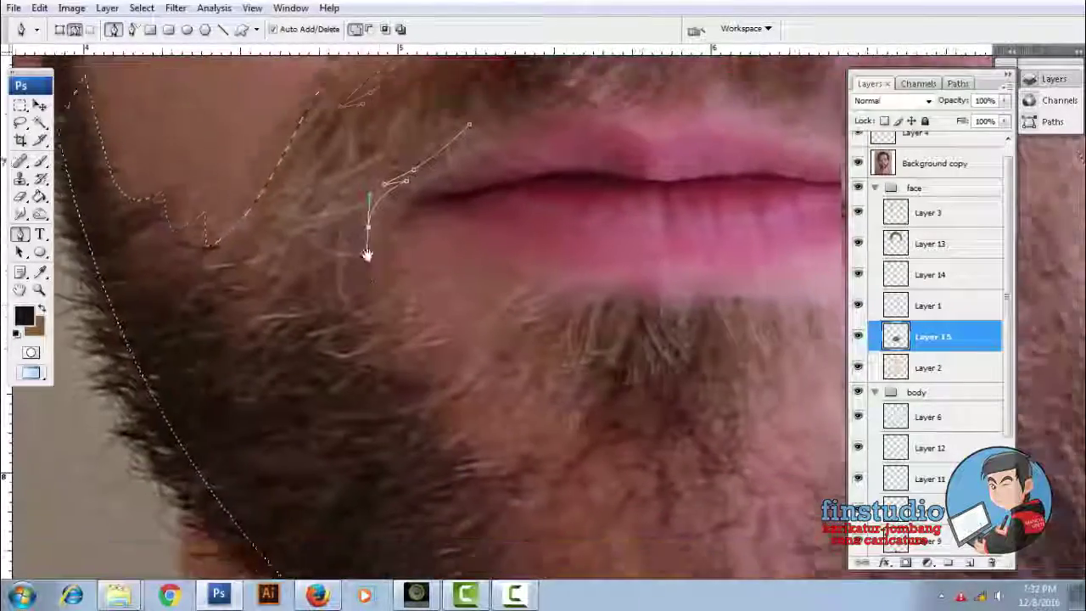
# Start outlining the bare skin patch below the lower lip
pyautogui.click(406, 292)
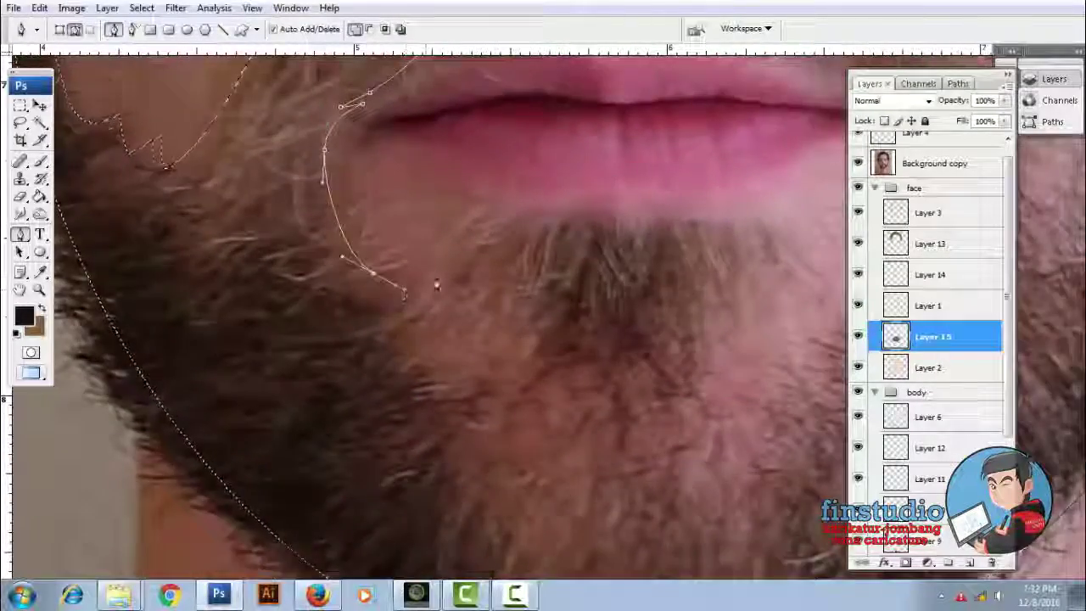
pyautogui.scroll(-4, 407, 288)
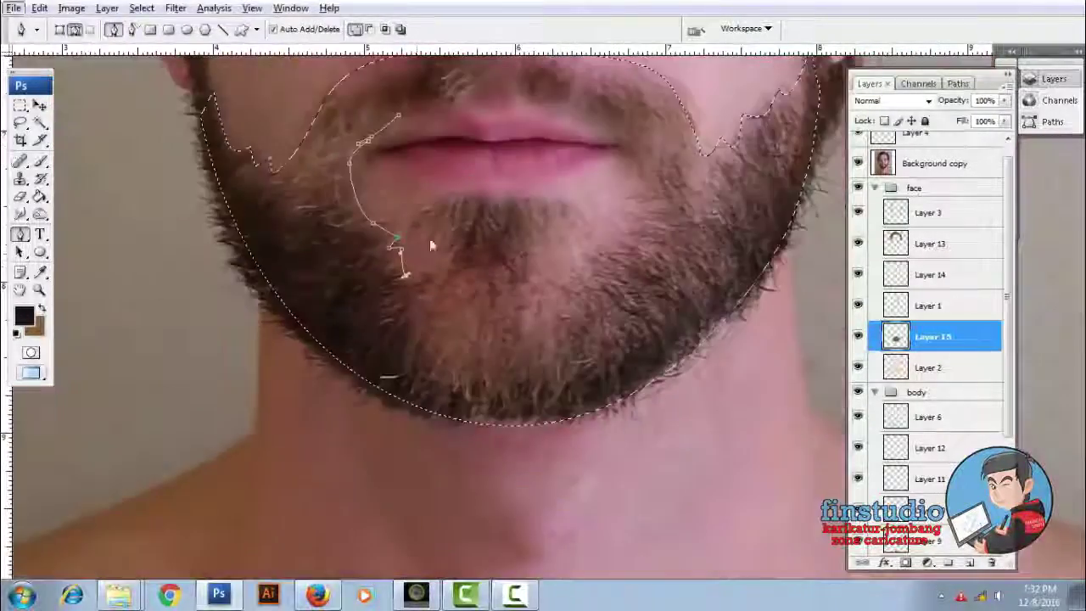
pyautogui.scroll(2, 430, 244)
pyautogui.click(401, 316)
pyautogui.click(416, 315)
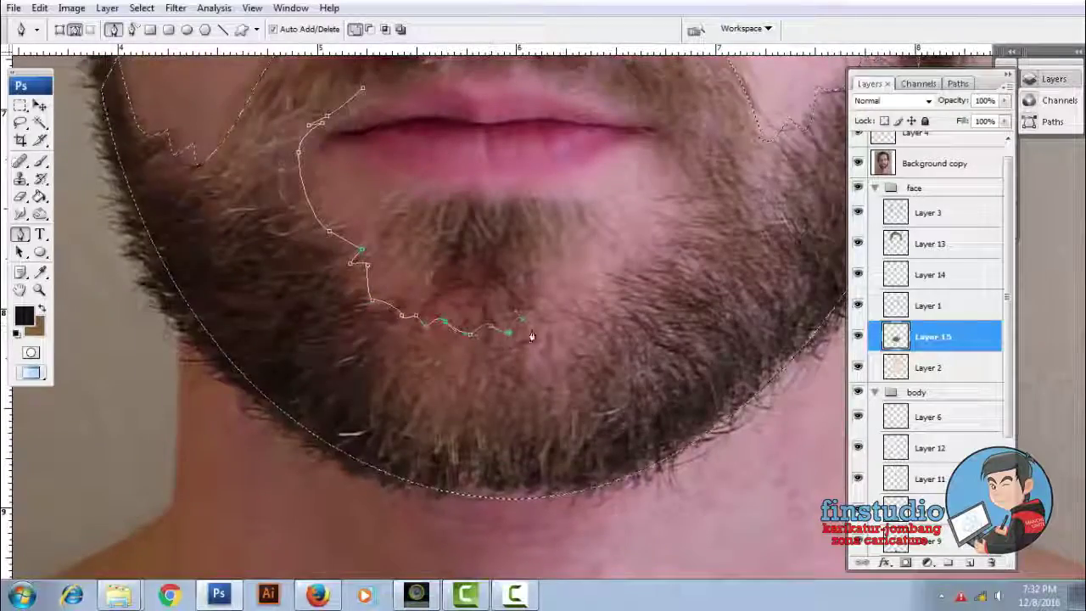
pyautogui.hscroll(2, 522, 325)
pyautogui.click(496, 309)
pyautogui.click(536, 293)
pyautogui.click(559, 269)
# Curve the chin-patch outline up to the lip corner
pyautogui.scroll(3, 587, 255)
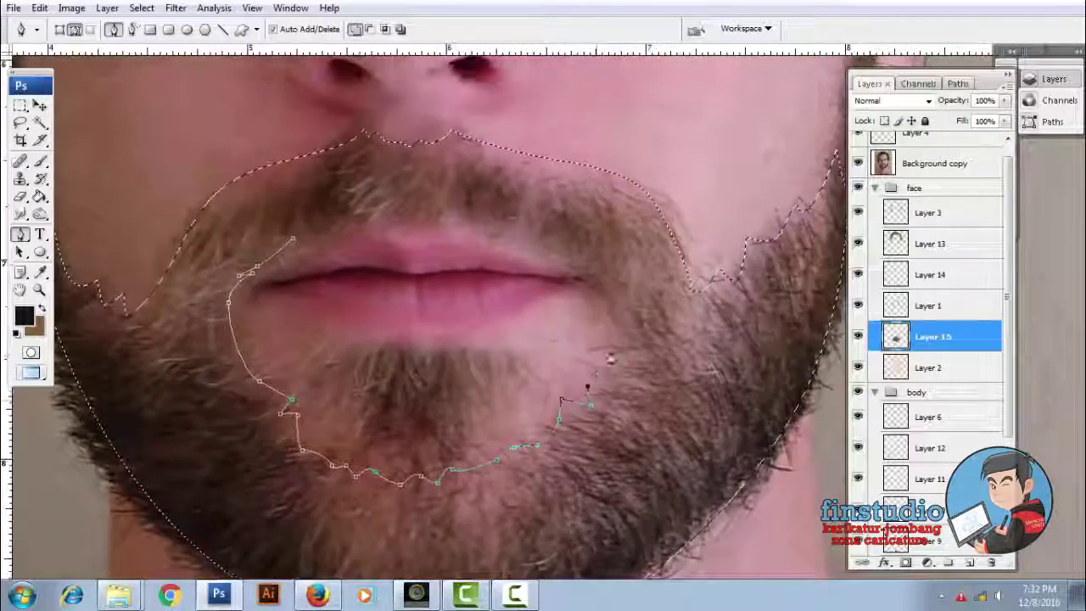
pyautogui.scroll(2, 611, 359)
pyautogui.moveTo(610, 360); pyautogui.dragTo(626, 331)
pyautogui.scroll(1, 628, 331)
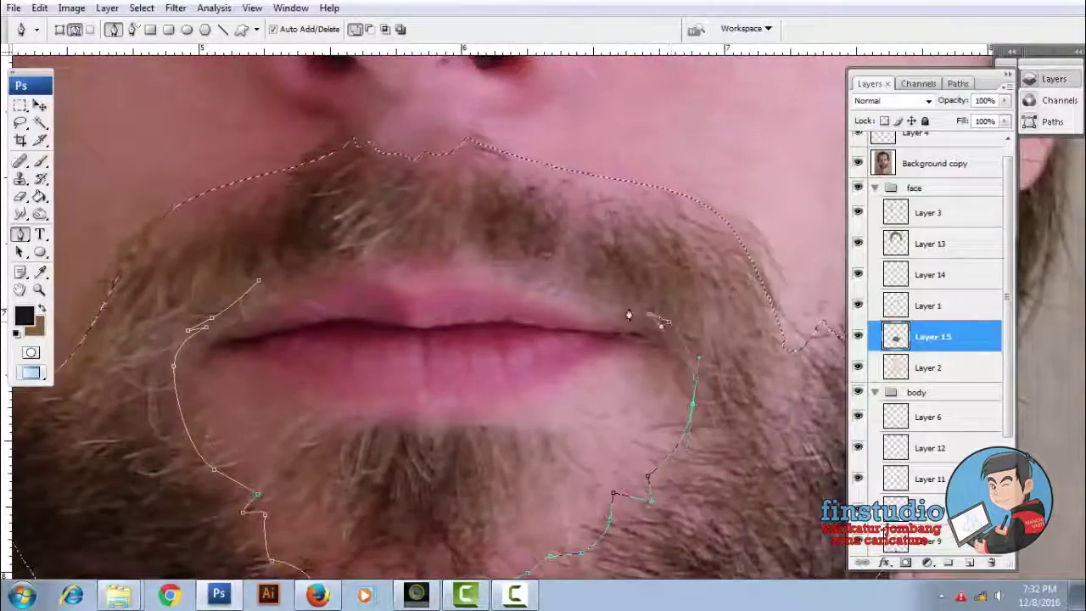
pyautogui.scroll(2, 629, 315)
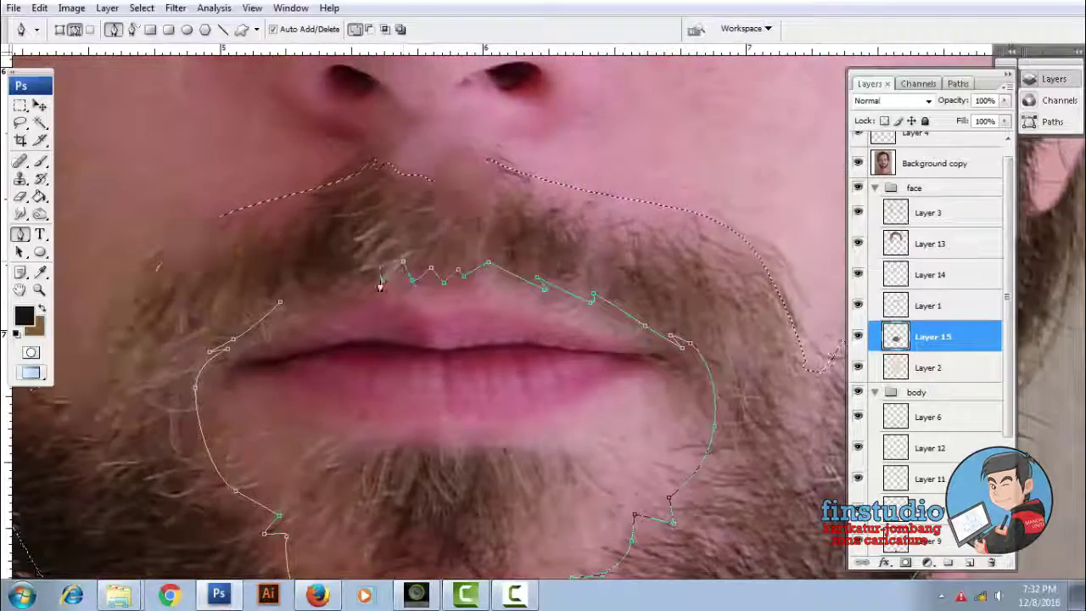
pyautogui.hscroll(-3, 381, 287)
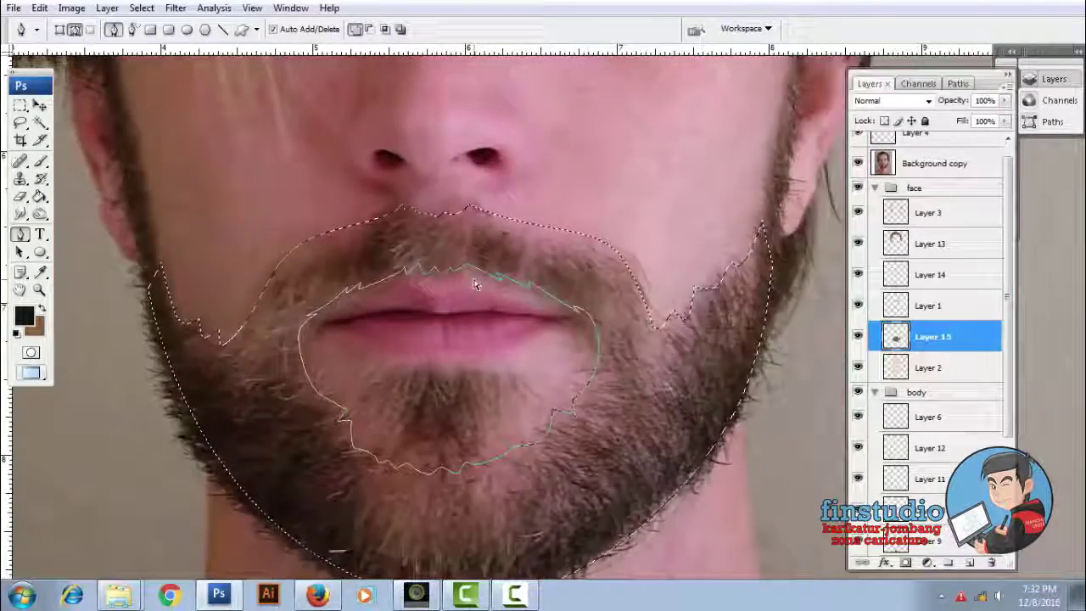
# Subtract the bare chin patch from the beard selection and check it against the reference photo
pyautogui.rightClick(594, 212)
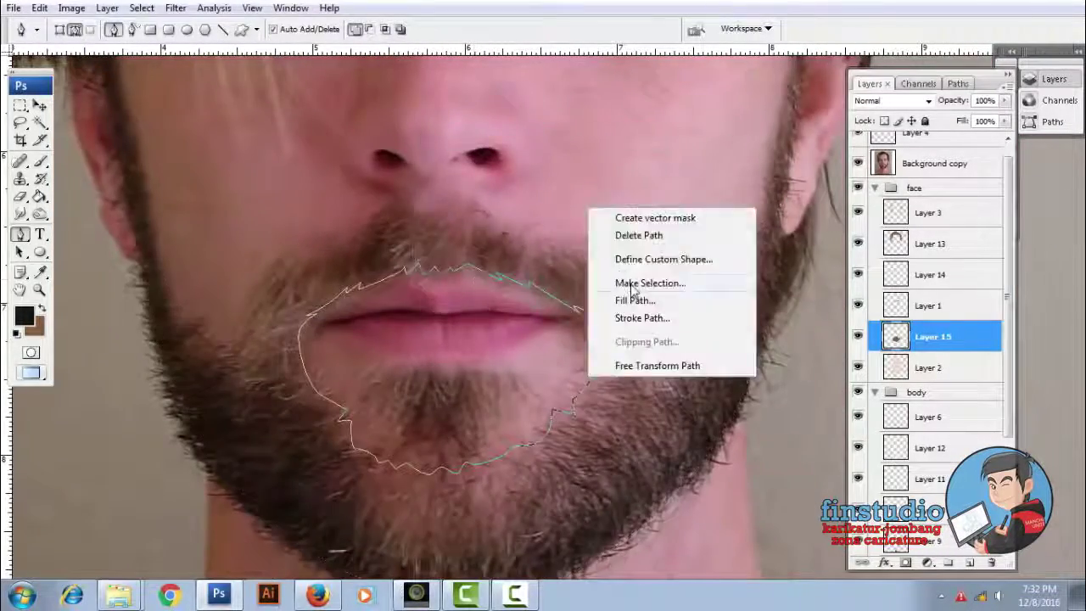
pyautogui.click(858, 163)
pyautogui.scroll(-3, 590, 303)
pyautogui.scroll(5, 533, 337)
pyautogui.click(858, 163)
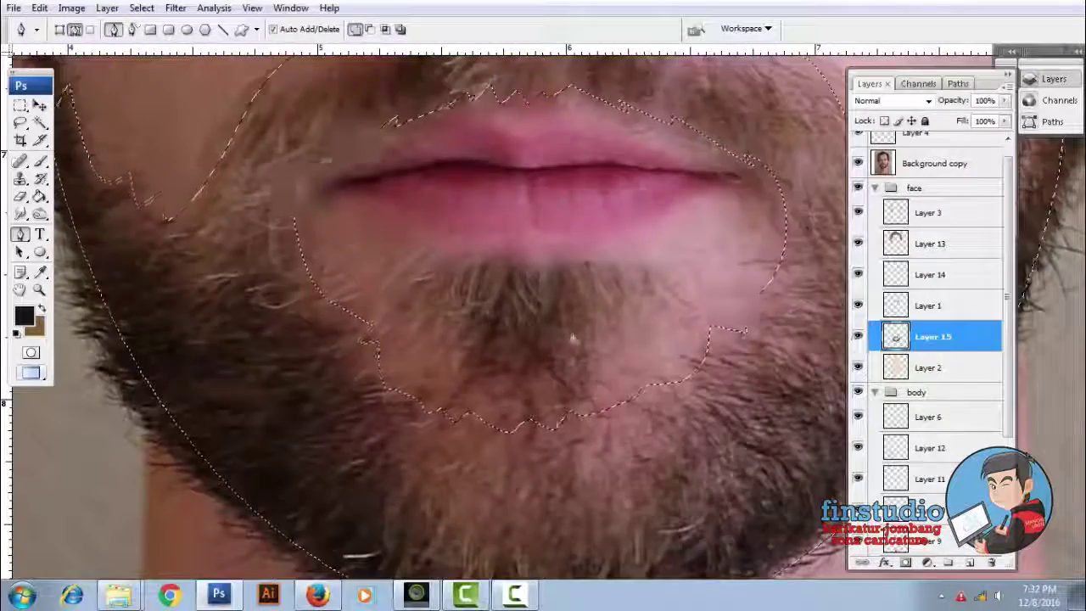
pyautogui.click(858, 163)
pyautogui.scroll(2, 424, 338)
pyautogui.scroll(1, 424, 337)
pyautogui.moveTo(434, 372); pyautogui.dragTo(408, 386)
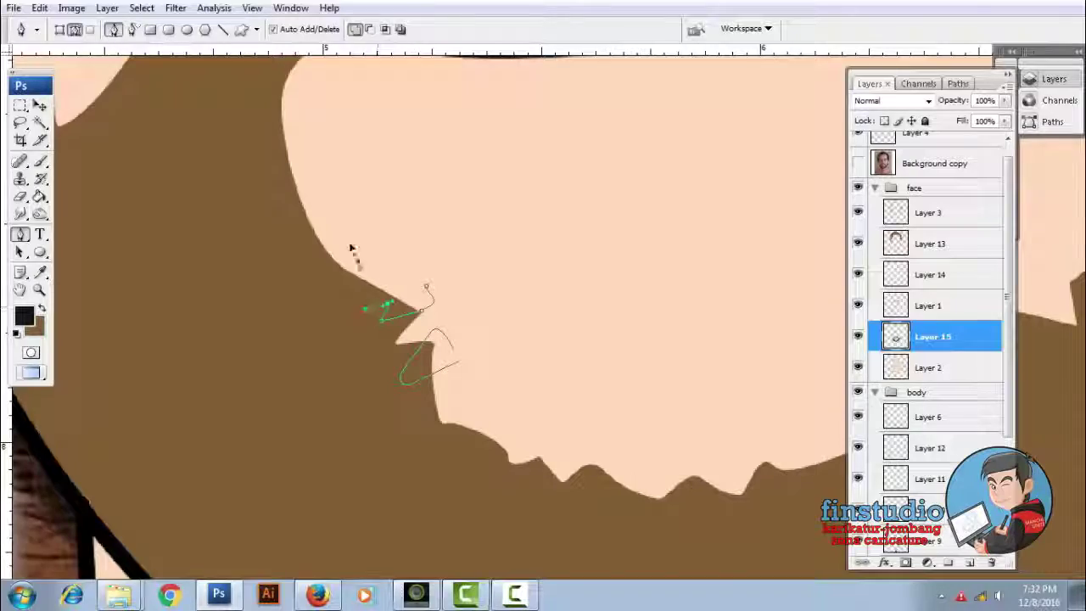
# Close the small jagged chin path and turn it into a selection
pyautogui.scroll(-2, 474, 263)
pyautogui.rightClick(509, 255)
pyautogui.click(543, 280)
pyautogui.click(625, 170)
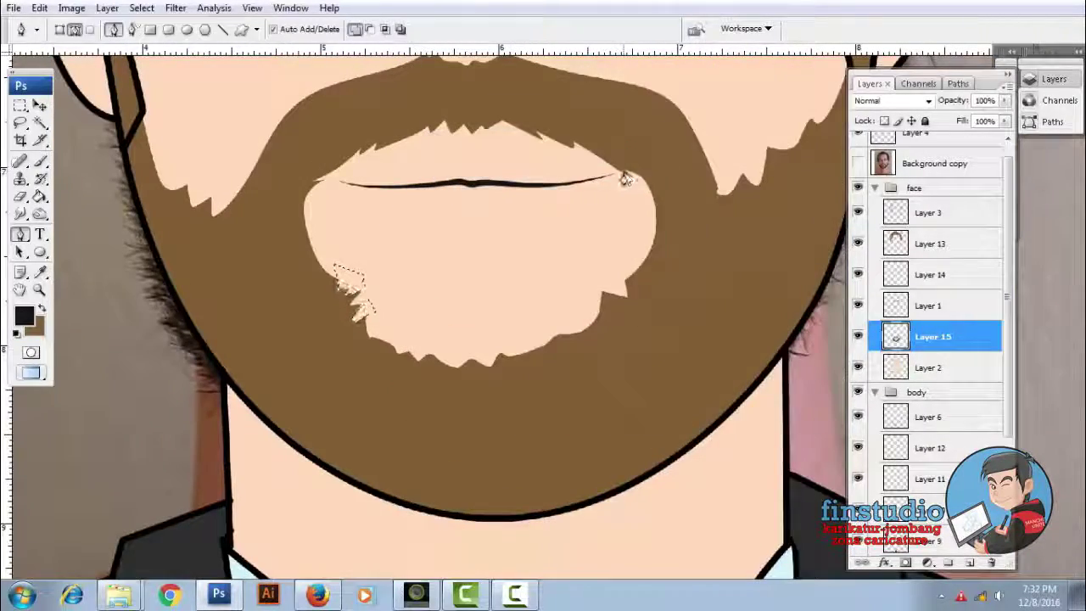
pyautogui.scroll(-3, 645, 285)
pyautogui.scroll(2, 473, 308)
pyautogui.scroll(1, 577, 308)
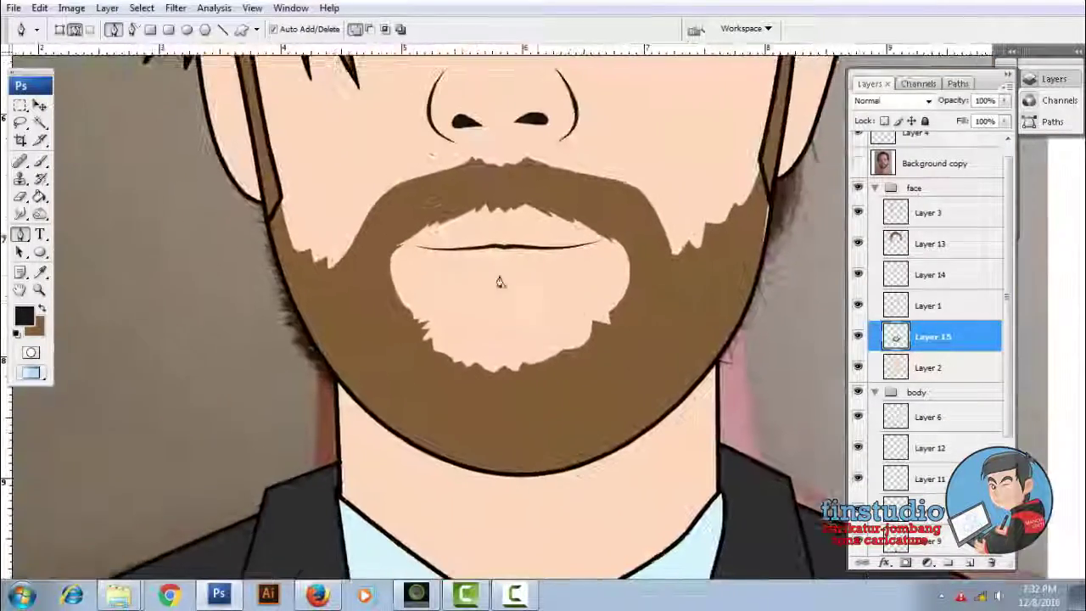
pyautogui.scroll(1, 577, 308)
# Draw a zigzag hair-point path around the goatee tuft over the reference photo
pyautogui.click(858, 163)
pyautogui.scroll(1, 366, 292)
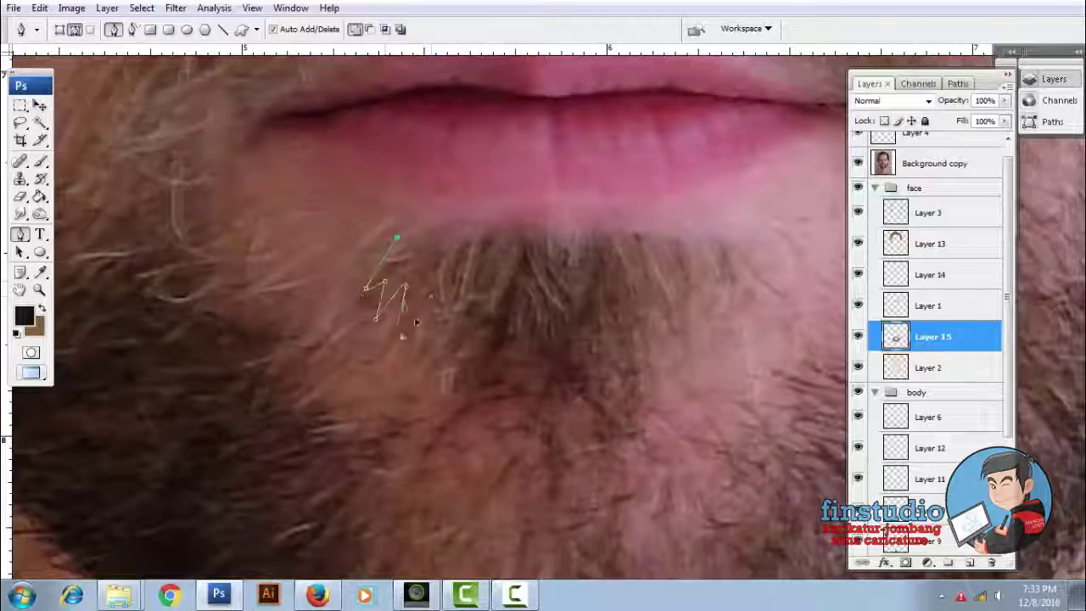
pyautogui.moveTo(443, 373); pyautogui.dragTo(435, 402)
pyautogui.moveTo(491, 357); pyautogui.dragTo(481, 320)
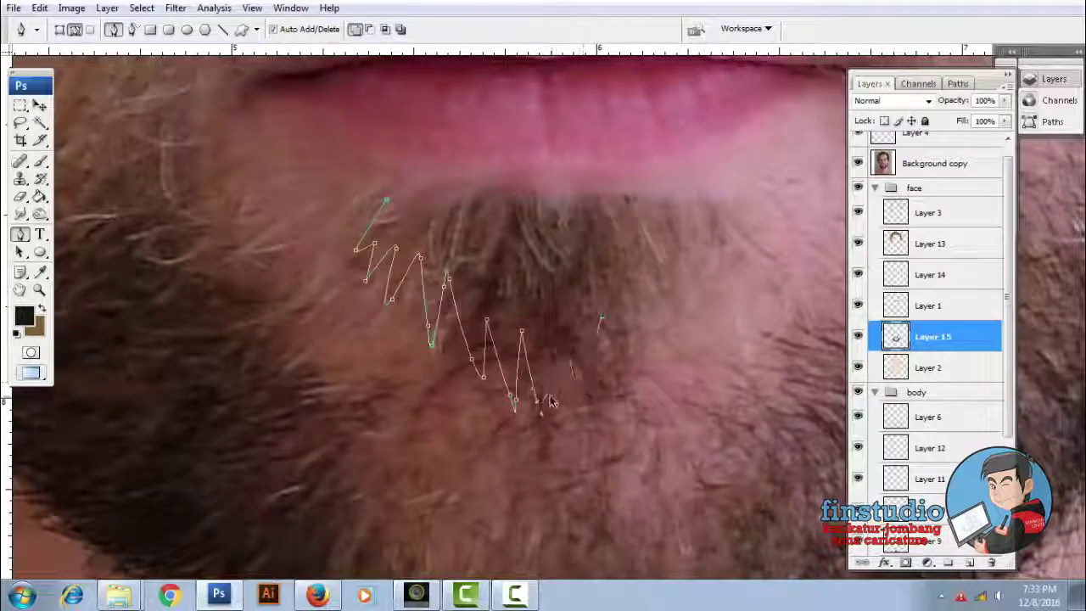
pyautogui.moveTo(640, 346); pyautogui.dragTo(637, 321)
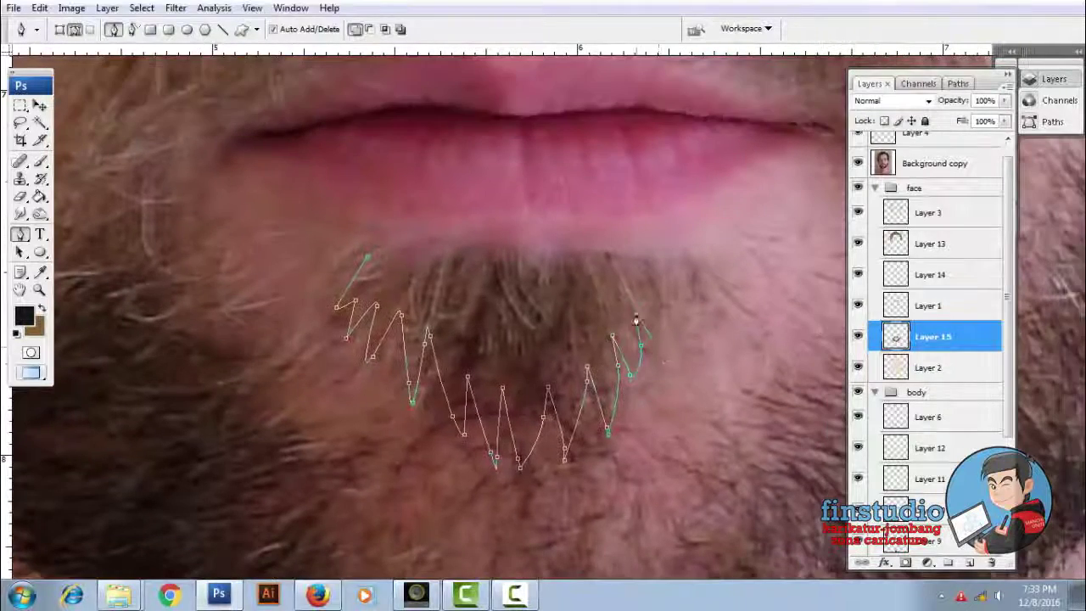
pyautogui.moveTo(684, 255); pyautogui.dragTo(696, 307)
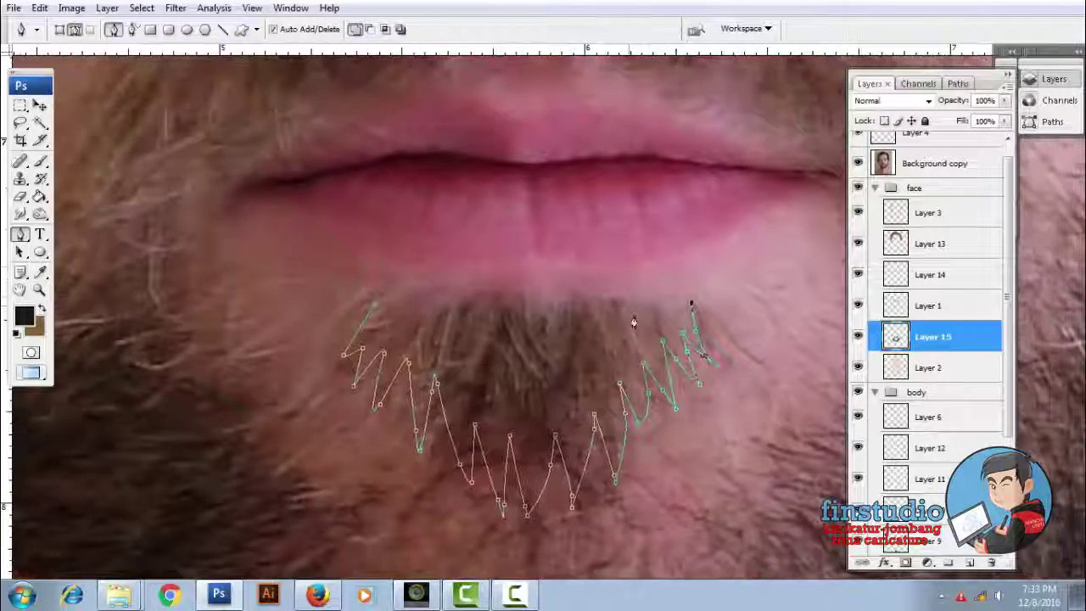
pyautogui.scroll(1, 683, 313)
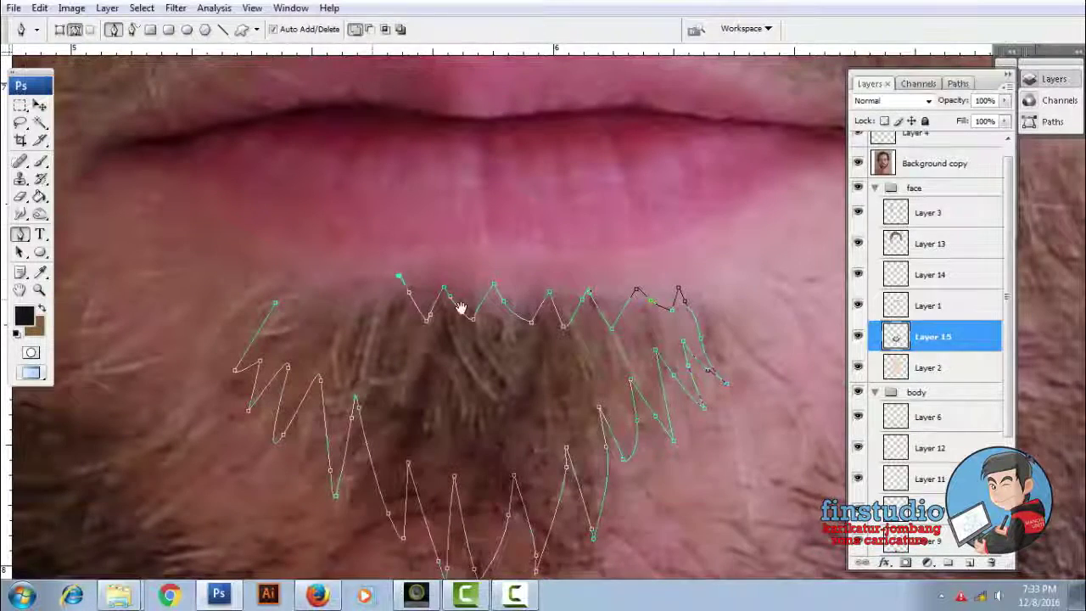
pyautogui.moveTo(372, 305); pyautogui.dragTo(475, 315)
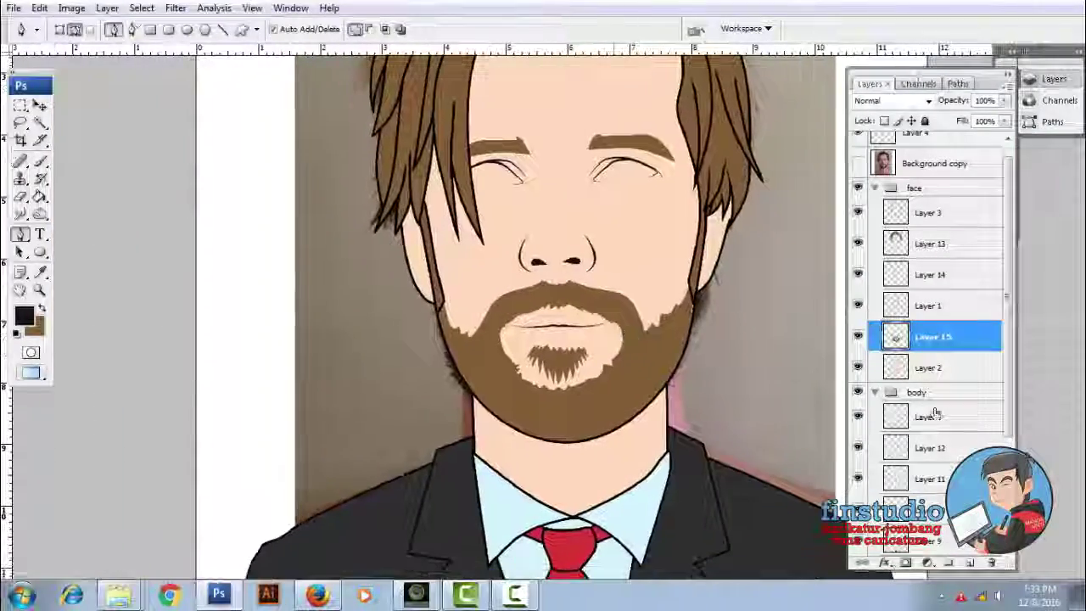
# Mask Layer 15 and fade the beard upward with a black-to-white gradient
pyautogui.click(905, 563)
pyautogui.moveTo(40, 196); pyautogui.dragTo(102, 189)
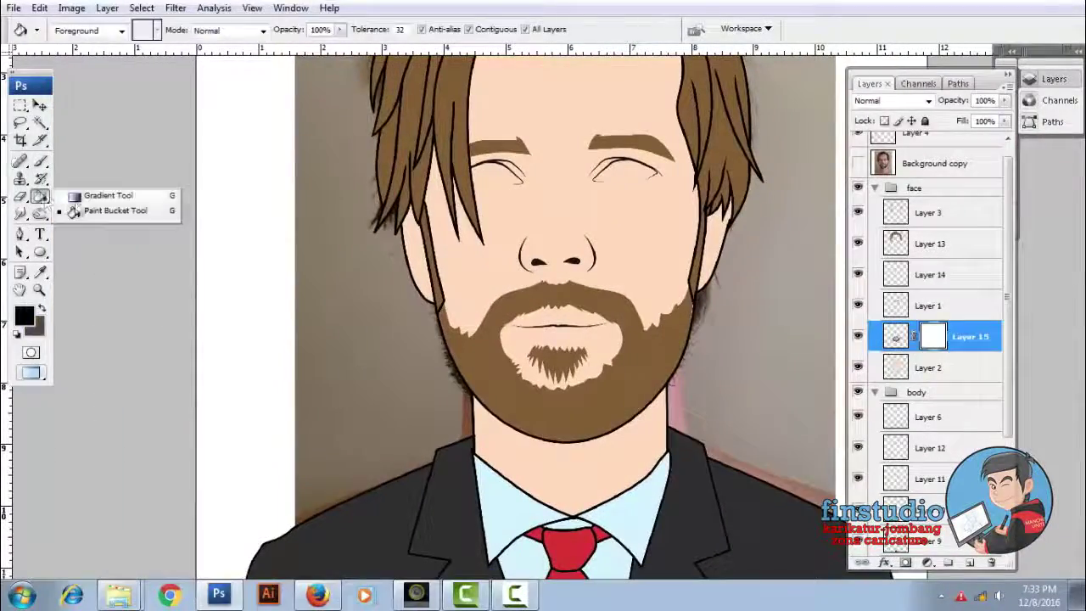
pyautogui.moveTo(580, 206); pyautogui.dragTo(579, 280)
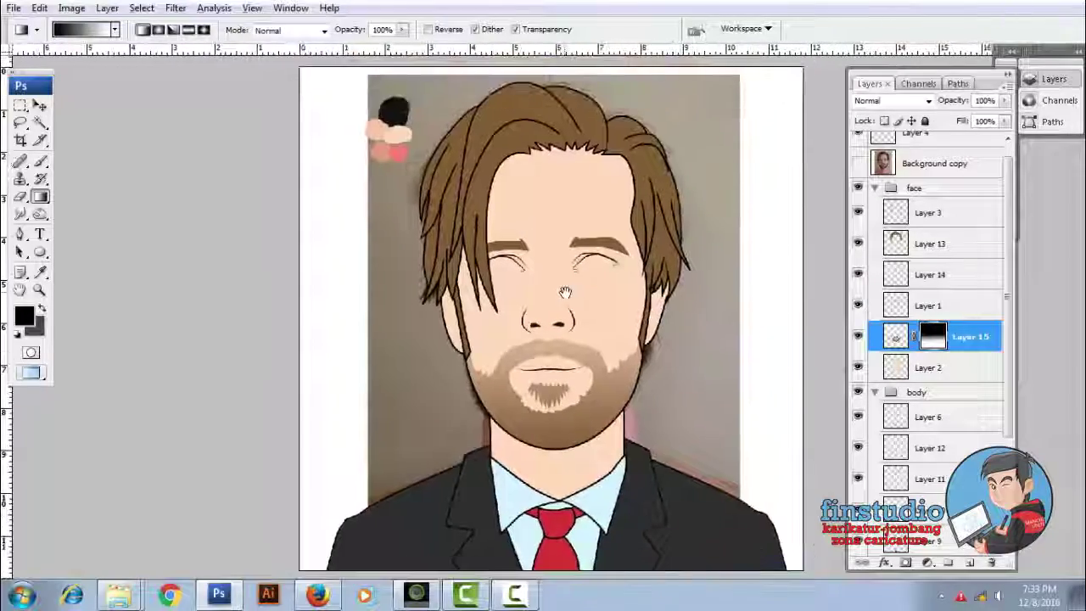
pyautogui.hotkey('ctrl', '0')
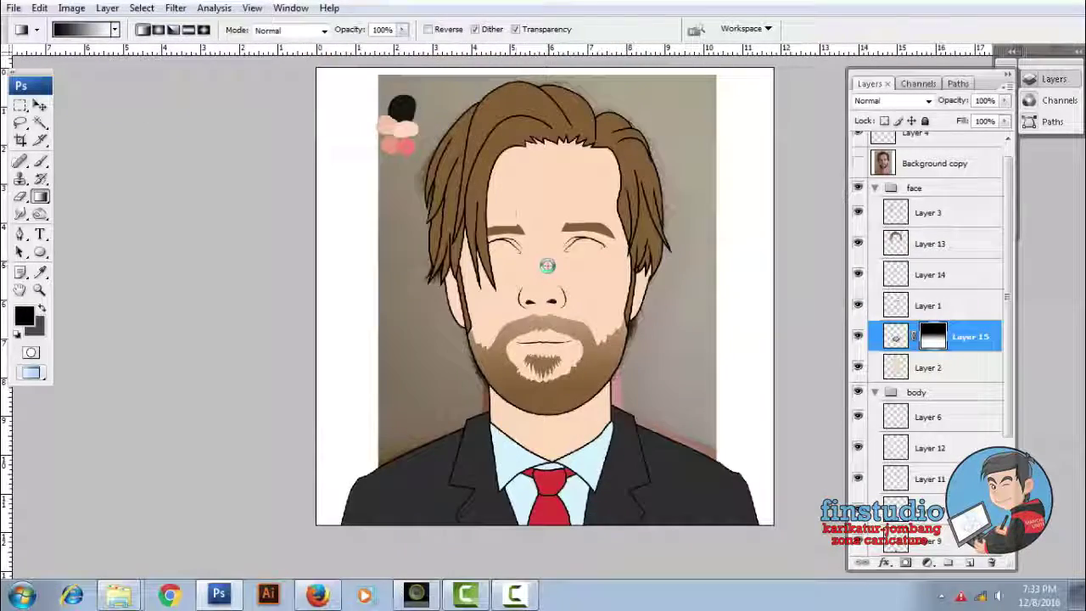
pyautogui.hotkey('ctrl', '+')
# Reframe the view on the face and add Layer 16 above the beard layer
pyautogui.press('v')
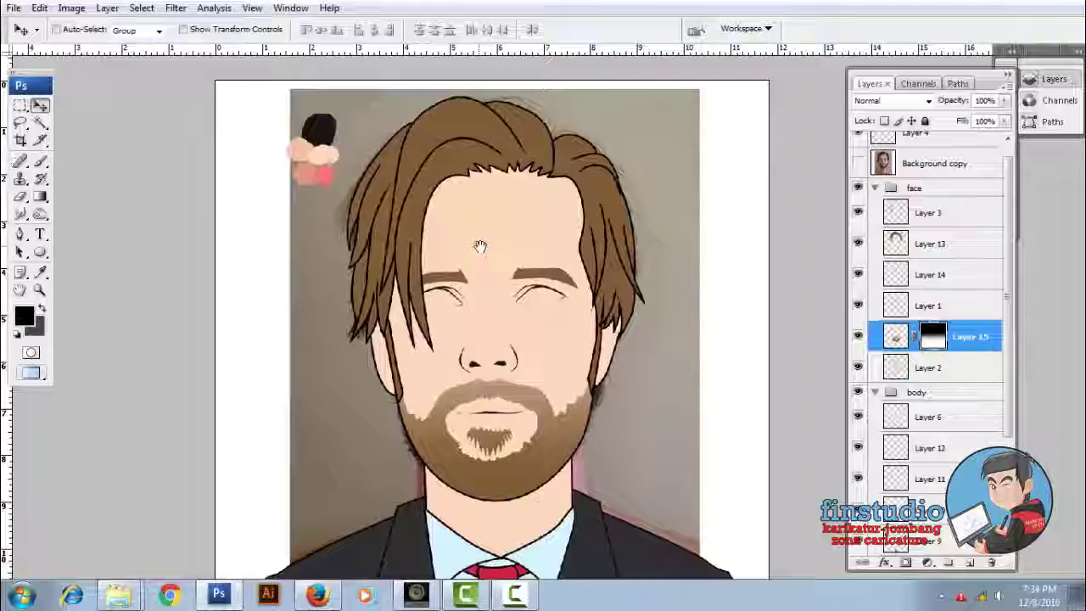
pyautogui.hotkey('ctrl', '+')
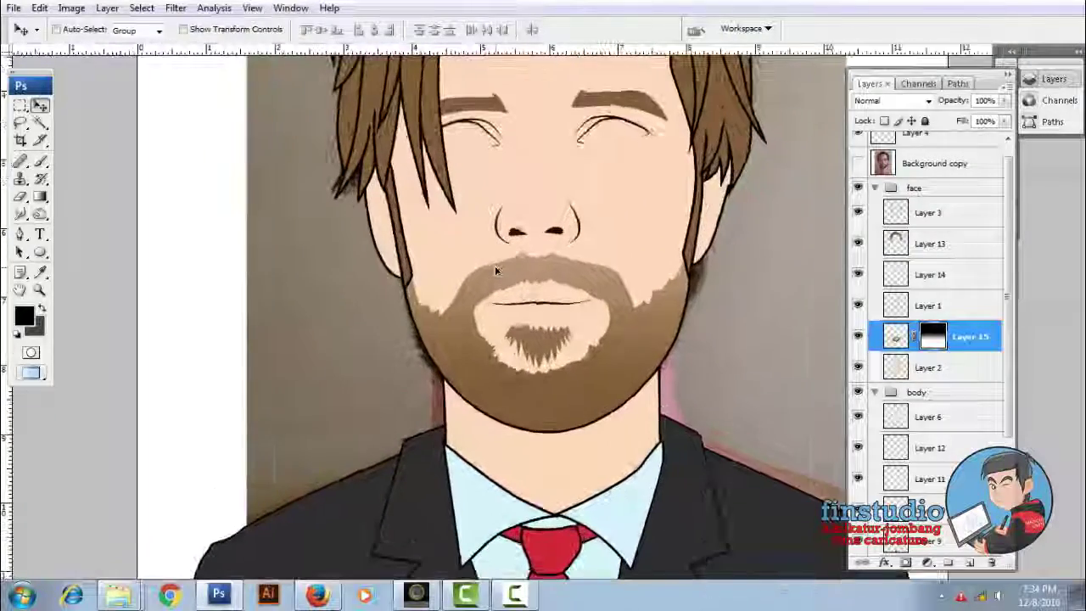
pyautogui.hotkey('ctrl', '0')
pyautogui.hotkey('ctrl', '+')
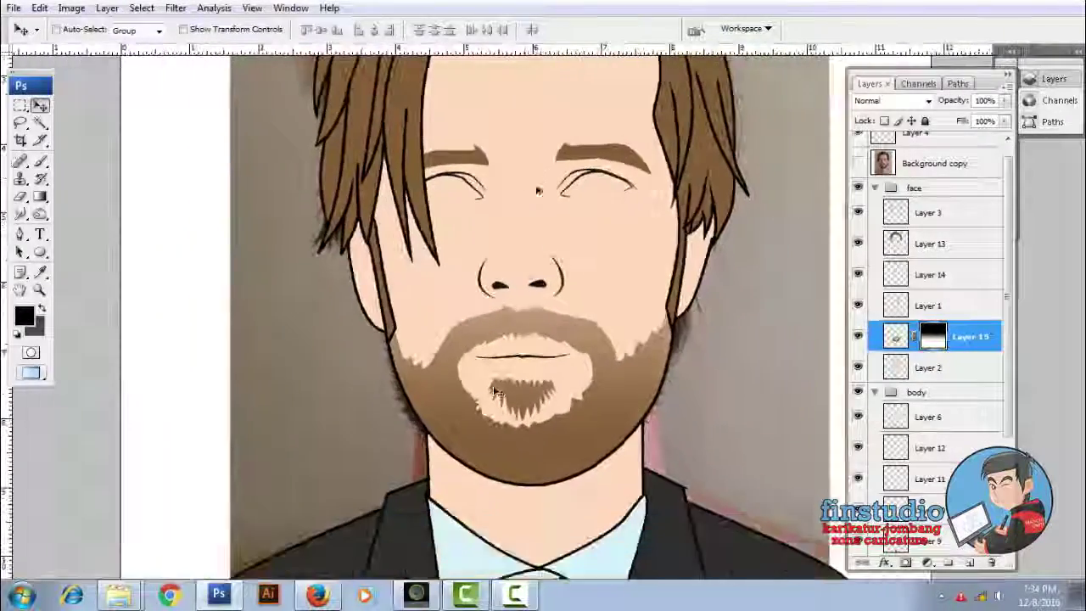
pyautogui.click(970, 563)
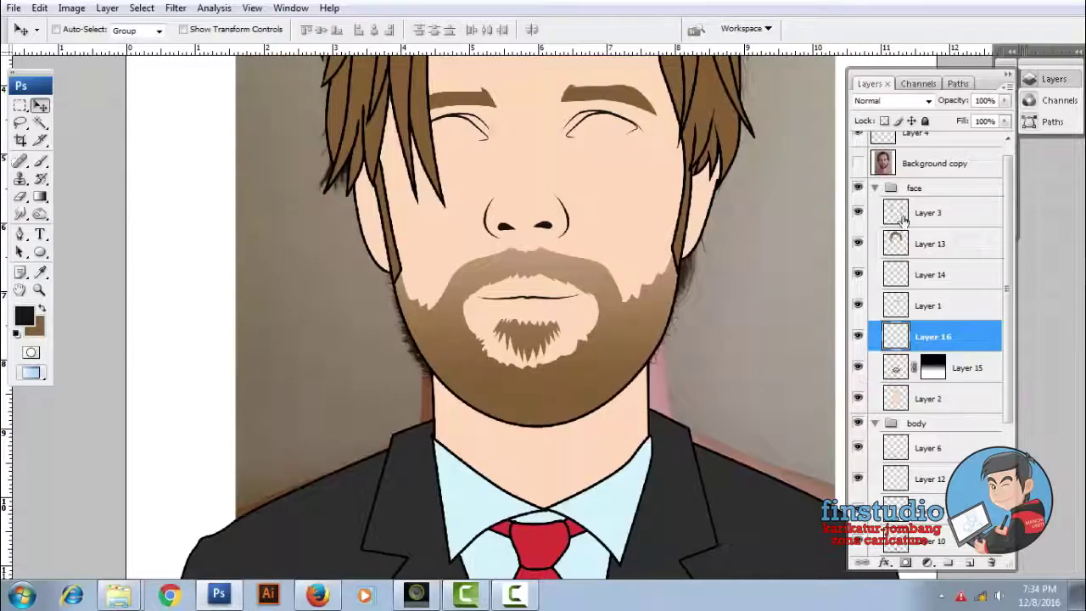
# Show the reference photo and begin tracing the lip outline from the upper lip
pyautogui.click(858, 163)
pyautogui.hotkey('ctrl', '+')
pyautogui.press('p')
pyautogui.hotkey('ctrl', '+')
pyautogui.hotkey('ctrl', '+')
pyautogui.click(315, 327)
pyautogui.moveTo(425, 388); pyautogui.dragTo(476, 392)
pyautogui.moveTo(560, 408); pyautogui.dragTo(408, 398)
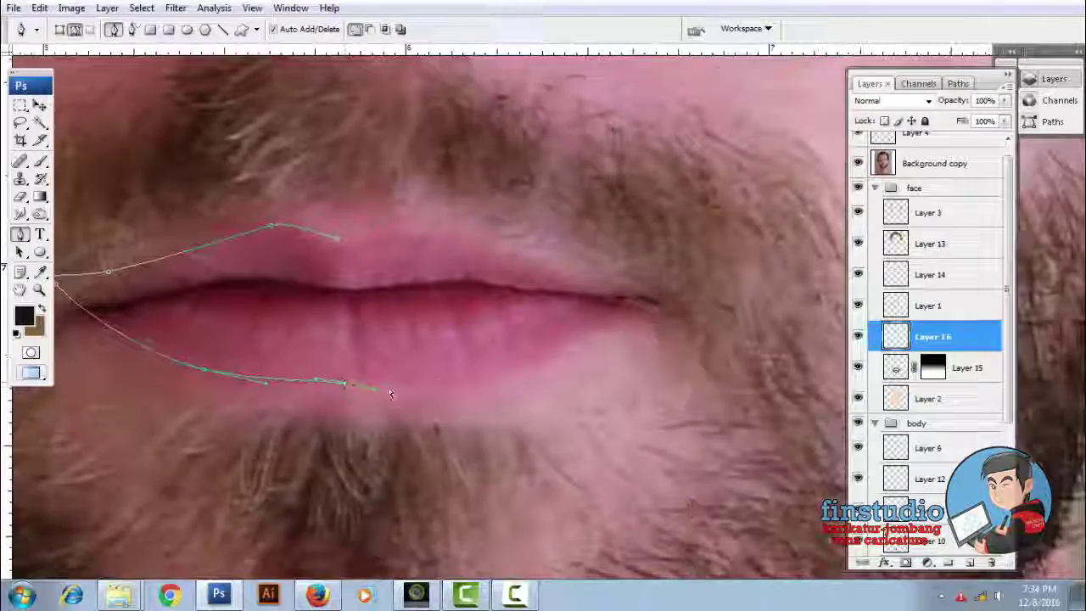
# Complete the lip outline around the right corner and bend the mouth line
pyautogui.moveTo(334, 384); pyautogui.dragTo(380, 386)
pyautogui.moveTo(673, 360); pyautogui.dragTo(715, 326)
pyautogui.moveTo(544, 297); pyautogui.dragTo(521, 308)
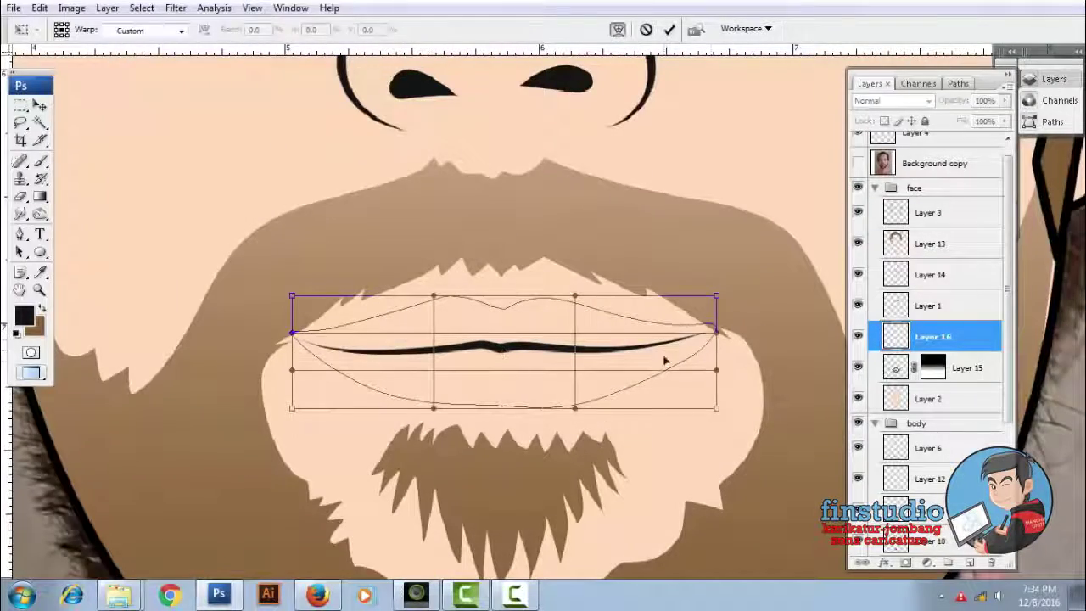
pyautogui.moveTo(421, 406); pyautogui.dragTo(422, 421)
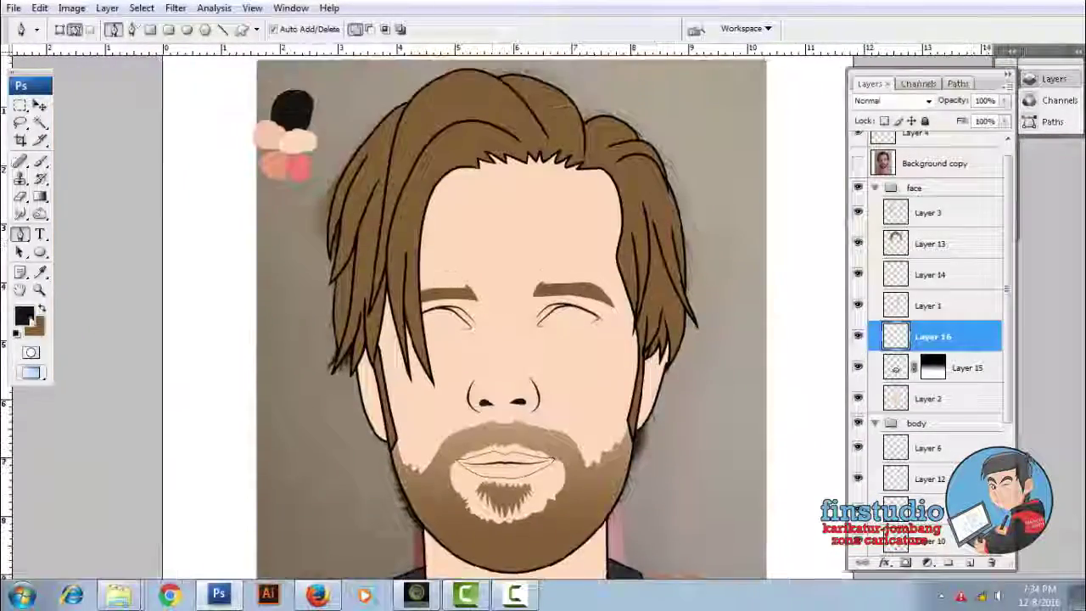
# Turn the lip path into a selection and fill it pink
pyautogui.click(857, 164)
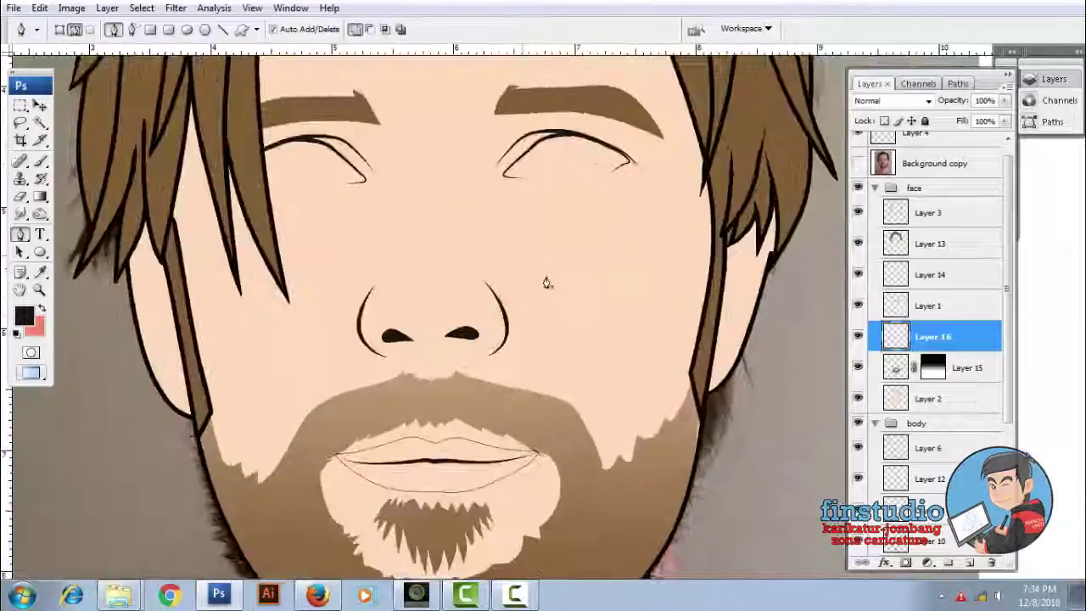
pyautogui.rightClick(546, 283)
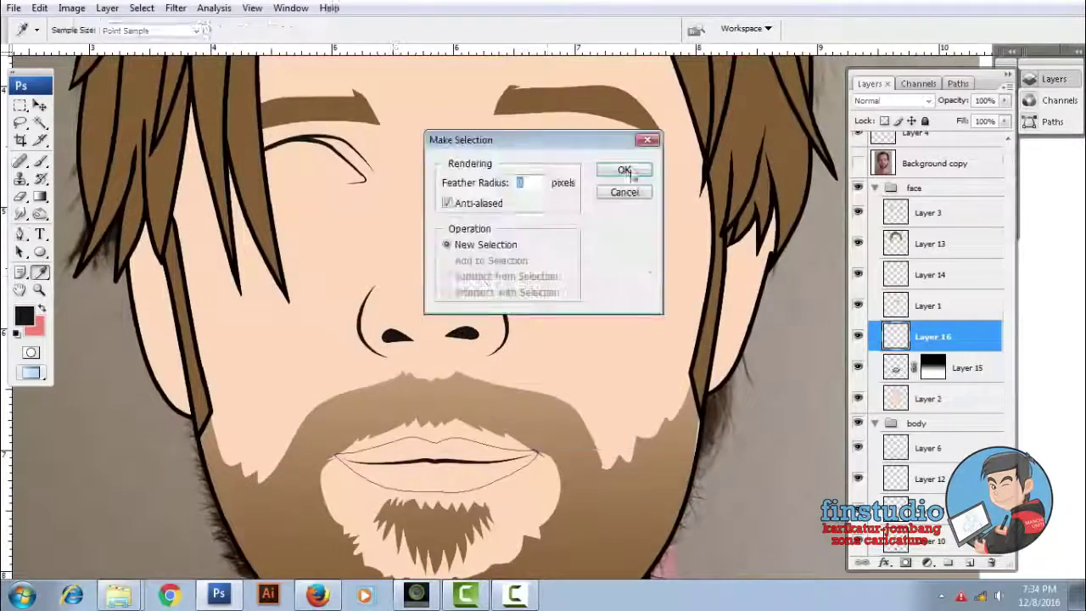
pyautogui.click(625, 169)
pyautogui.hotkey('ctrl', 'BackSpace')
pyautogui.hotkey('ctrl', '0')
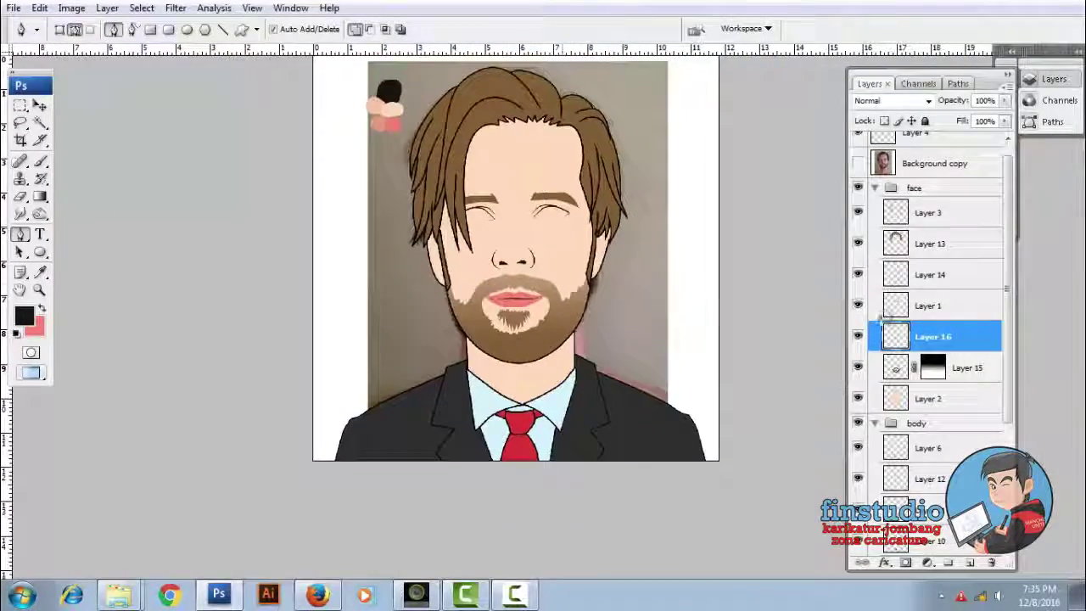
pyautogui.scroll(-3, 879, 395)
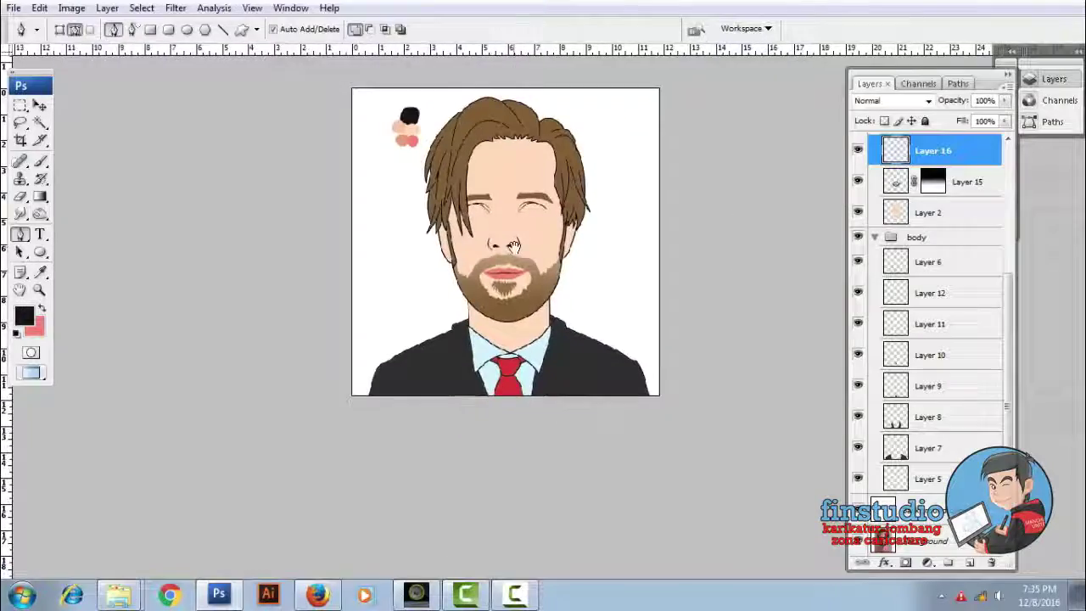
# On Layer 14, close a path around the left nose-side line and make it a selection
pyautogui.scroll(3, 510, 235)
pyautogui.scroll(3, 473, 218)
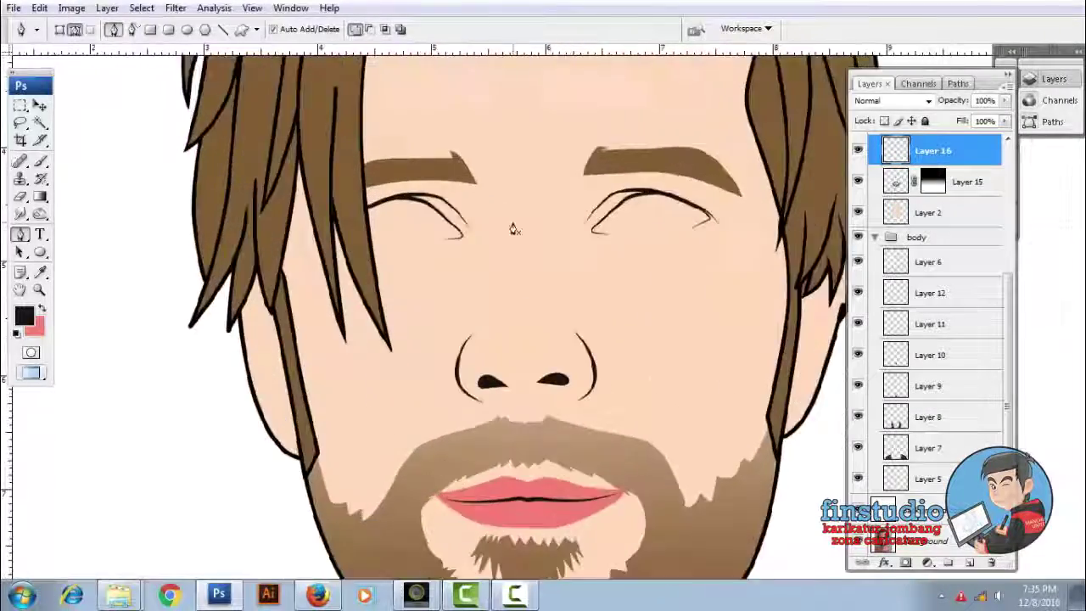
pyautogui.scroll(2, 350, 252)
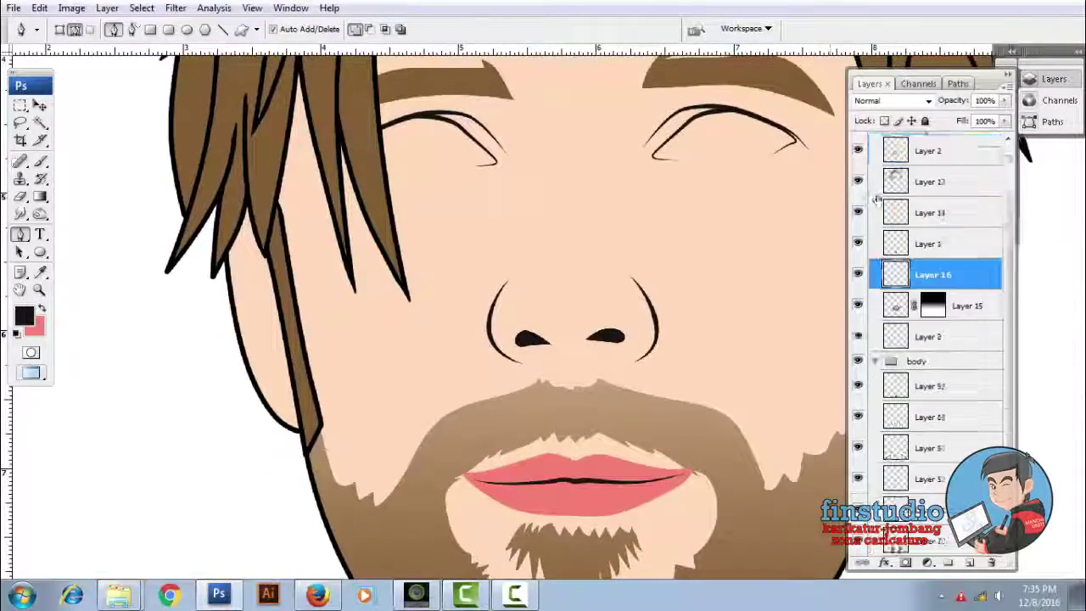
pyautogui.scroll(3, 867, 263)
pyautogui.click(928, 274)
pyautogui.scroll(2, 522, 384)
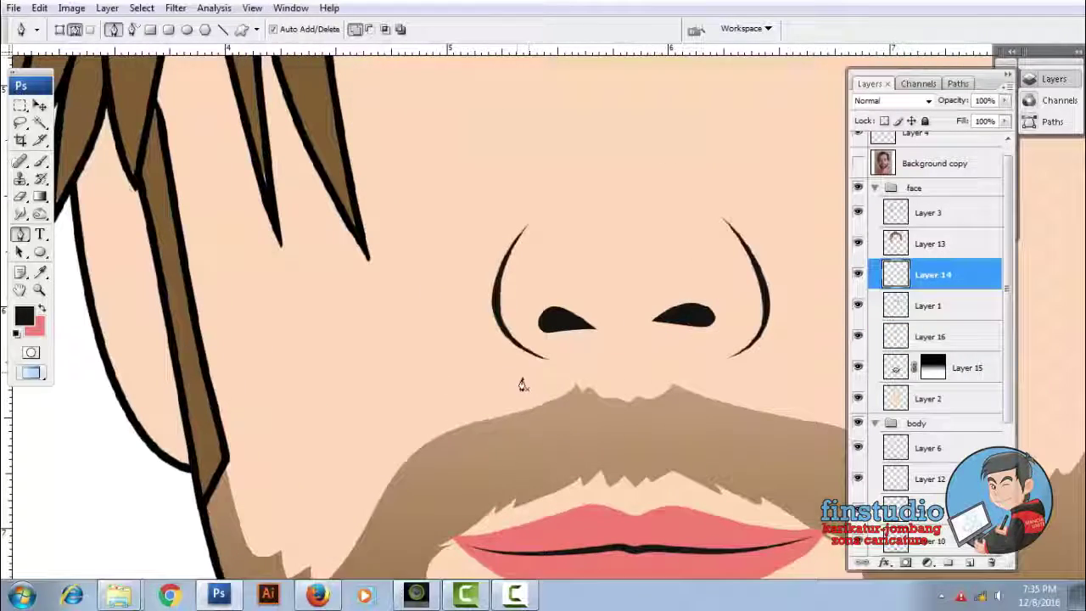
pyautogui.click(531, 222)
pyautogui.click(625, 170)
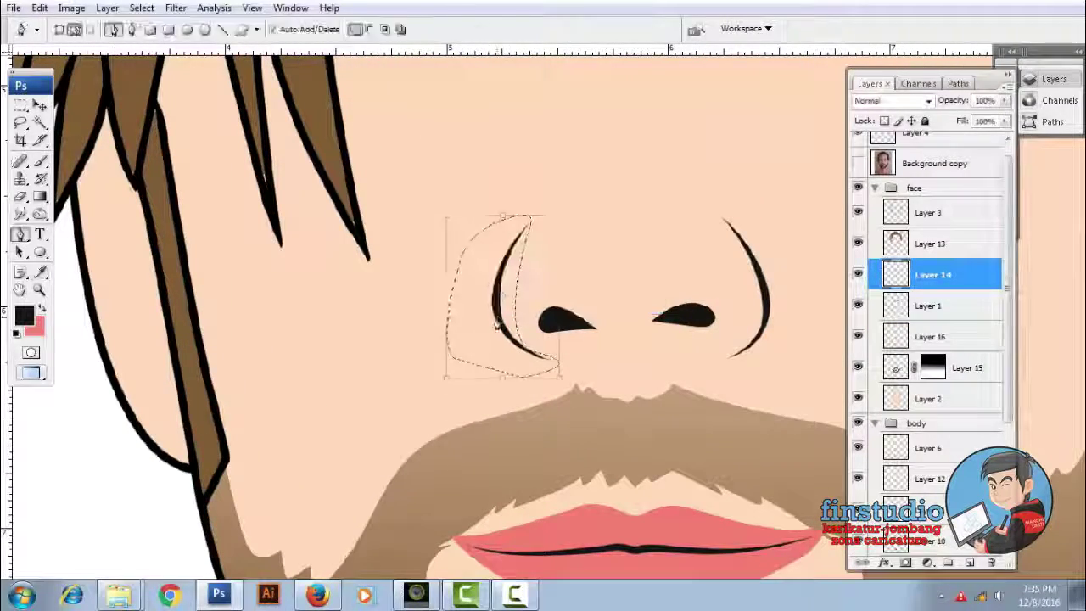
pyautogui.scroll(-2, 589, 284)
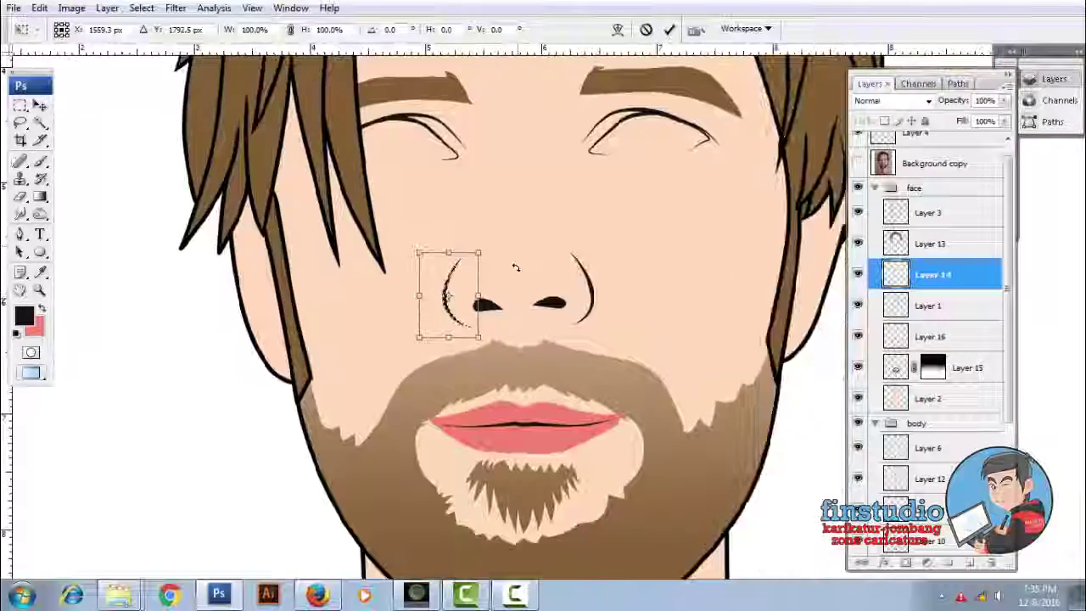
pyautogui.scroll(1, 557, 262)
# Trace a curved path along the right nostril line and make it a selection
pyautogui.click(553, 348)
pyautogui.moveTo(584, 314); pyautogui.dragTo(578, 283)
pyautogui.rightClick(623, 217)
pyautogui.click(670, 289)
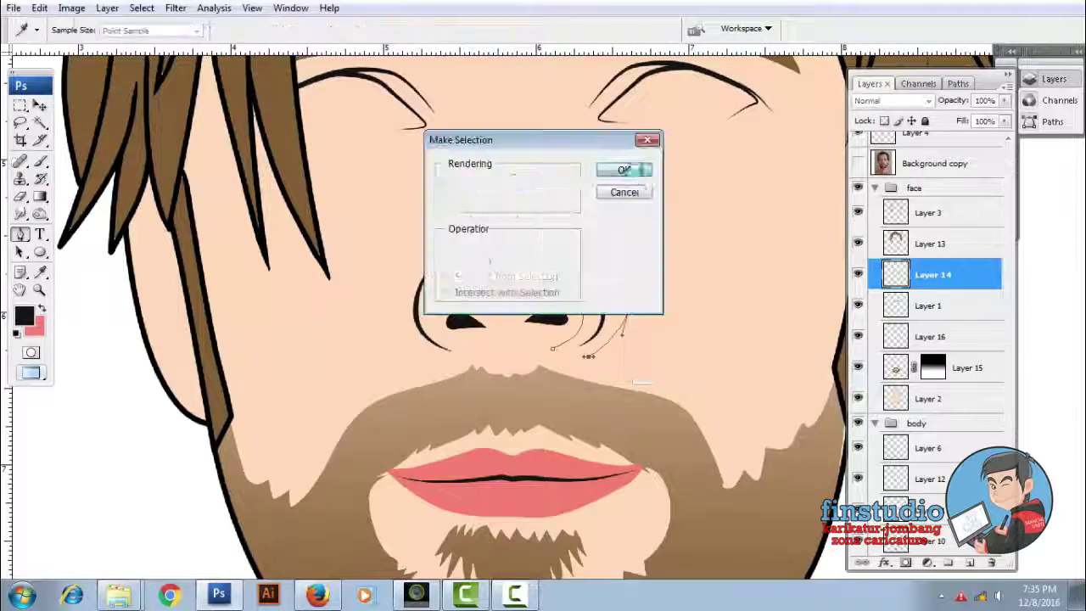
pyautogui.click(627, 169)
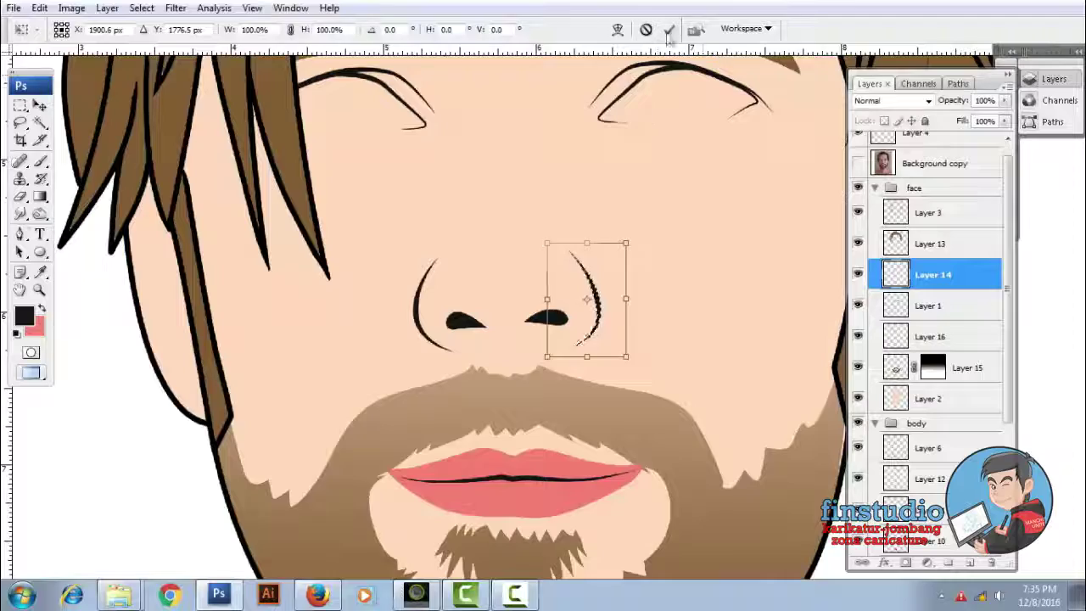
# Switch to the Move tool and select the skin layer, Layer 2
pyautogui.scroll(-2, 613, 174)
pyautogui.scroll(-1, 371, 237)
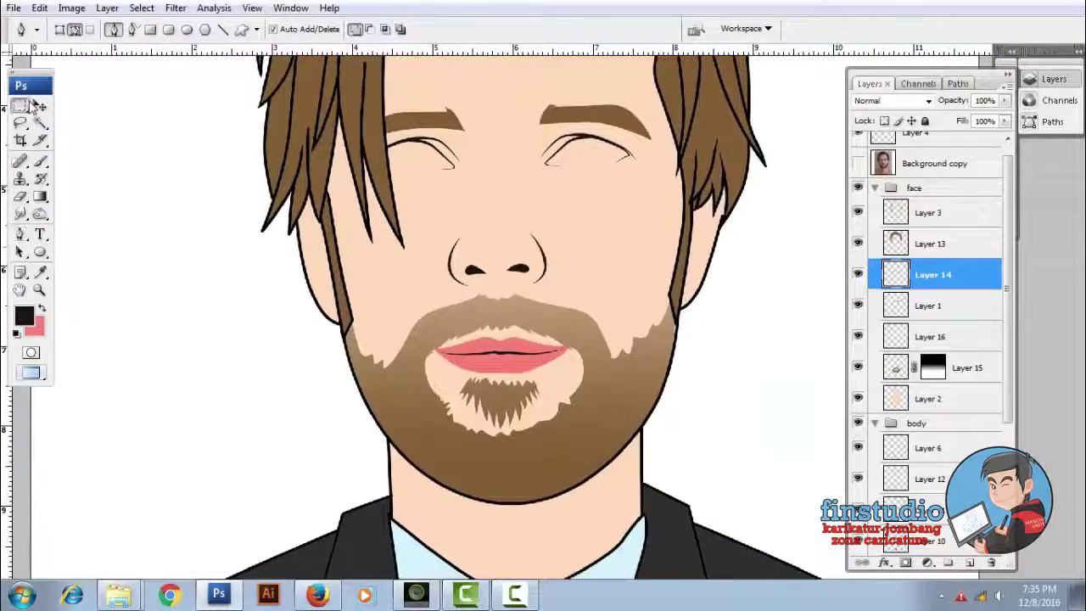
pyautogui.press('v')
pyautogui.keyDown('ctrl'); pyautogui.click(371, 237); pyautogui.keyUp('ctrl')
# Run the recorded new-layer action from the 'permudah' action set
pyautogui.scroll(2, 370, 237)
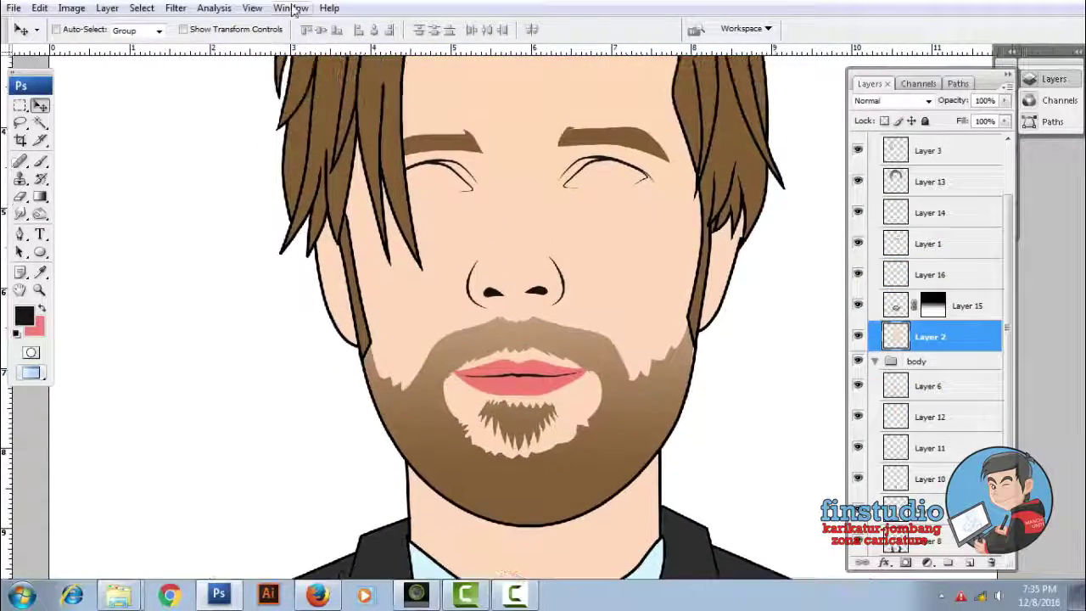
pyautogui.click(290, 8)
pyautogui.click(310, 108)
pyautogui.click(759, 122)
# Trace a Pen shading path from the ear down the cheek to the hair tip
pyautogui.scroll(1, 504, 322)
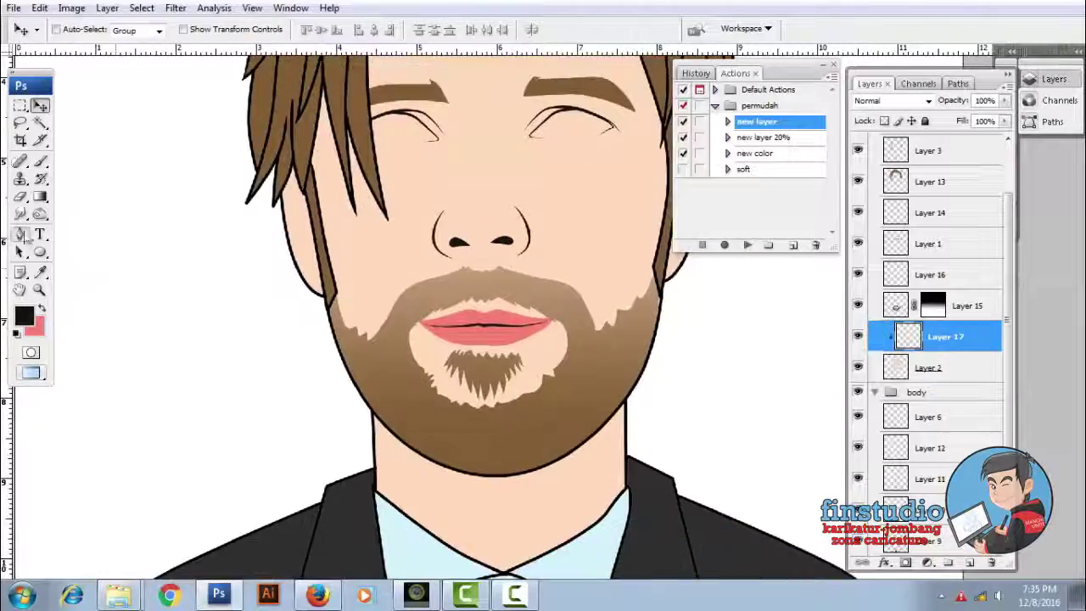
pyautogui.scroll(1, 424, 297)
pyautogui.press('p')
pyautogui.scroll(1, 280, 283)
pyautogui.click(280, 282)
pyautogui.scroll(-1, 280, 282)
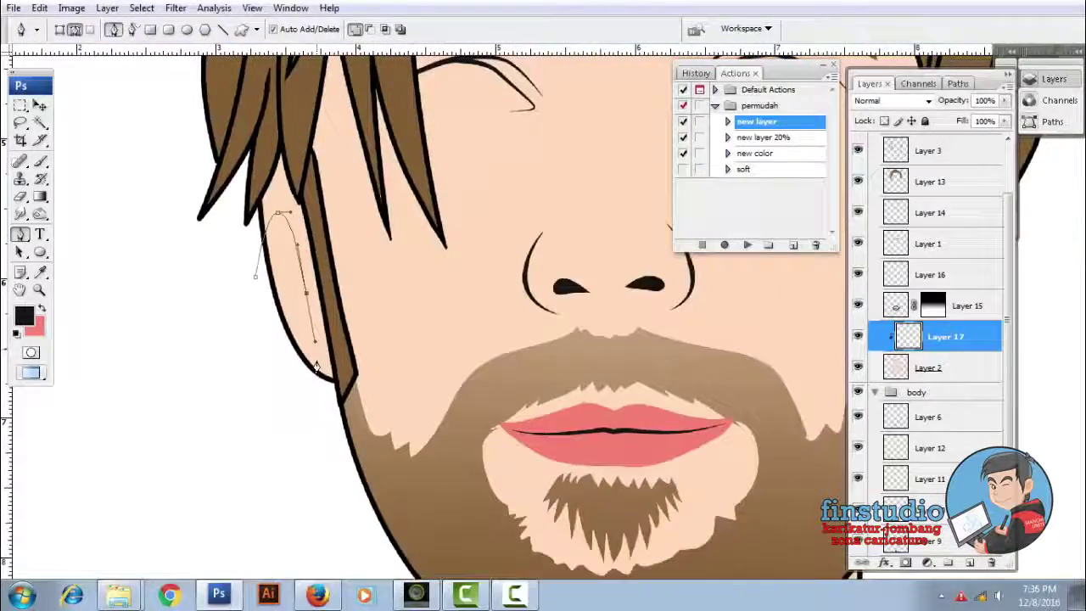
pyautogui.scroll(1, 322, 374)
pyautogui.click(323, 373)
pyautogui.scroll(1, 339, 339)
pyautogui.click(384, 382)
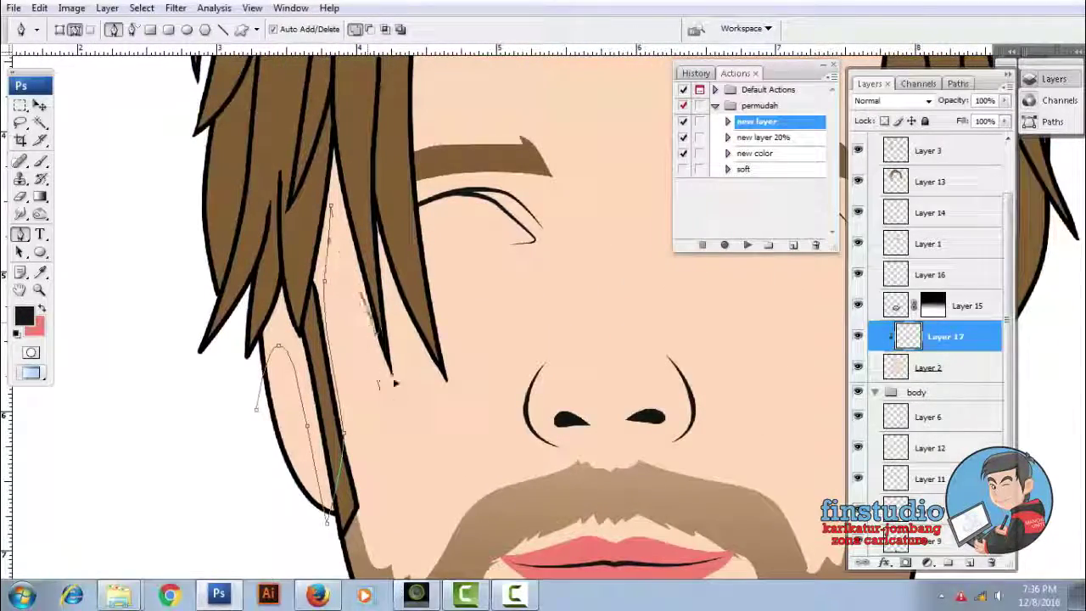
pyautogui.click(448, 381)
# Continue the shading path along the zigzag forehead hairline
pyautogui.scroll(2, 427, 271)
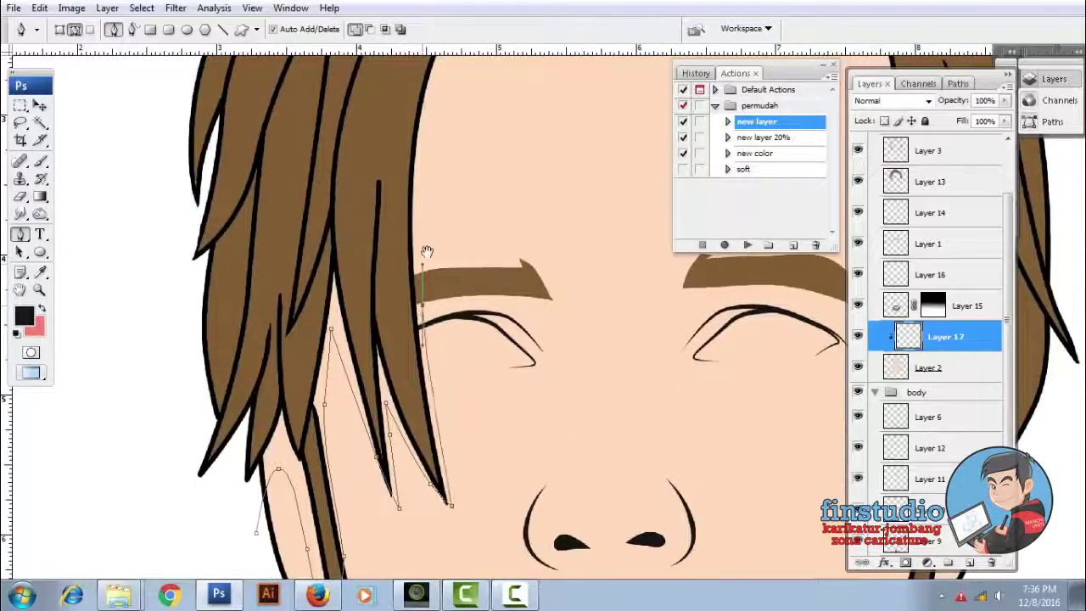
pyautogui.scroll(3, 427, 252)
pyautogui.hscroll(2, 424, 255)
pyautogui.click(389, 257)
pyautogui.click(438, 255)
pyautogui.click(468, 230)
pyautogui.hscroll(2, 468, 230)
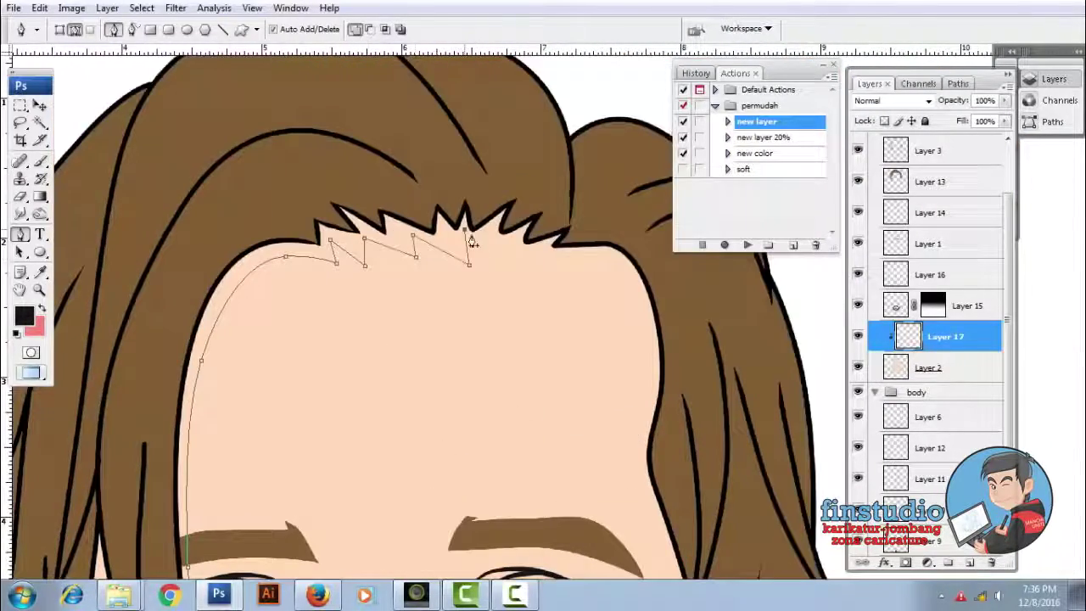
pyautogui.scroll(-5, 660, 387)
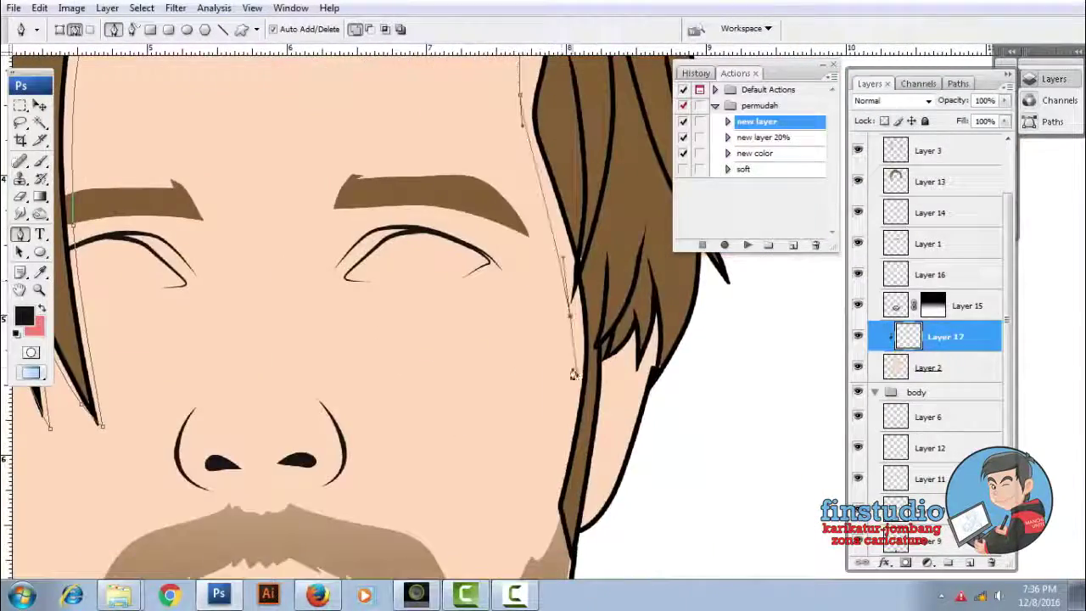
pyautogui.scroll(-1, 586, 399)
pyautogui.scroll(-3, 620, 347)
pyautogui.hscroll(-2, 509, 340)
# Make a selection from the face shading path and pick a darker skin shadow colour
pyautogui.rightClick(195, 245)
pyautogui.click(248, 318)
pyautogui.click(622, 172)
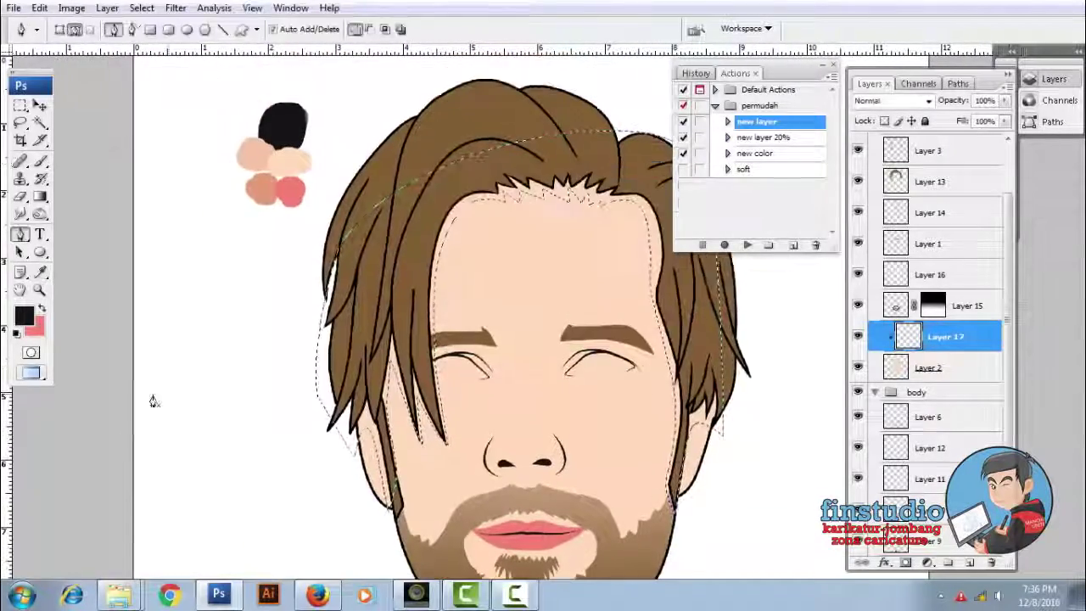
pyautogui.click(36, 326)
pyautogui.click(704, 245)
pyautogui.click(902, 218)
# Fill the selection with the shadow colour and lighten the shading by +25 in Hue/Saturation
pyautogui.moveTo(525, 352); pyautogui.dragTo(471, 298)
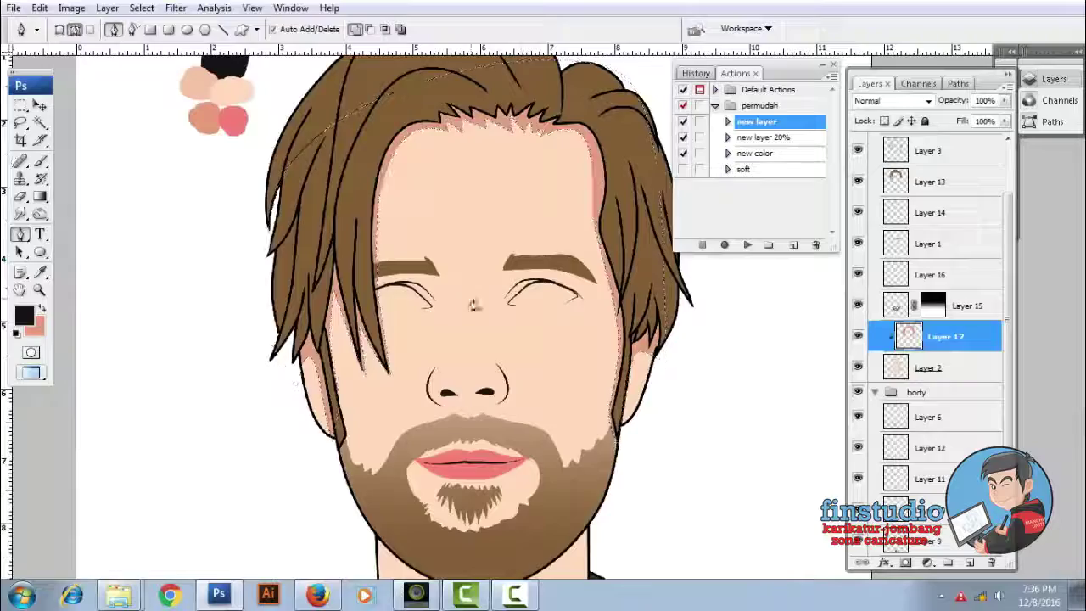
pyautogui.hotkey('ctrl', '-')
pyautogui.hotkey('ctrl', '+')
pyautogui.hotkey('ctrl', 'u')
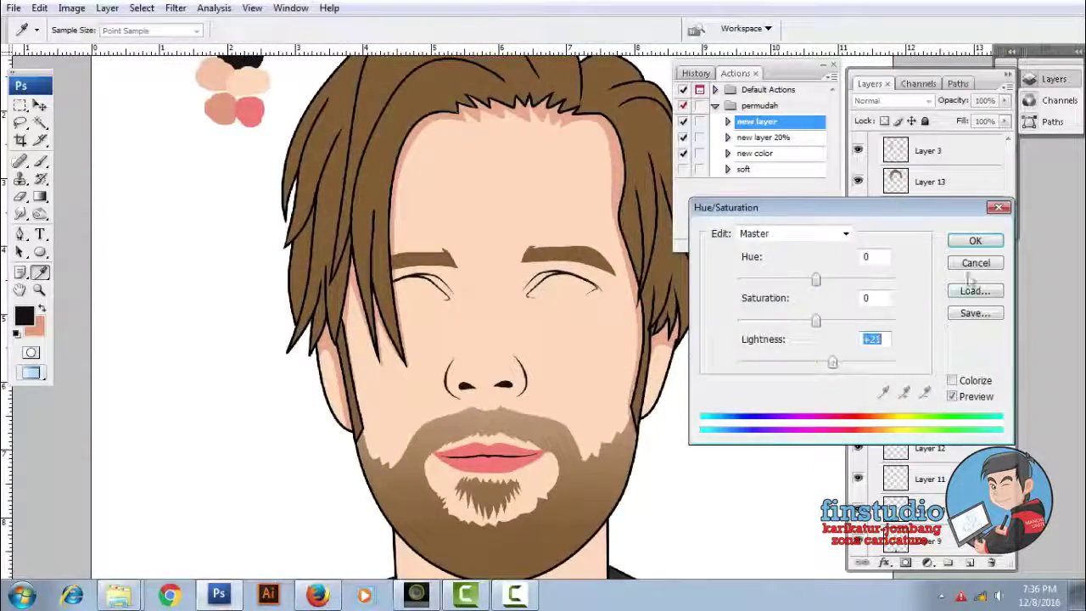
pyautogui.click(975, 241)
pyautogui.press('p')
pyautogui.hotkey('ctrl', '-')
# Draw a Pen shading path along the left jaw curving toward the chin
pyautogui.hotkey('ctrl', '+')
pyautogui.click(331, 212)
pyautogui.moveTo(356, 268); pyautogui.dragTo(331, 170)
pyautogui.click(329, 247)
pyautogui.click(373, 384)
pyautogui.moveTo(403, 432); pyautogui.dragTo(424, 459)
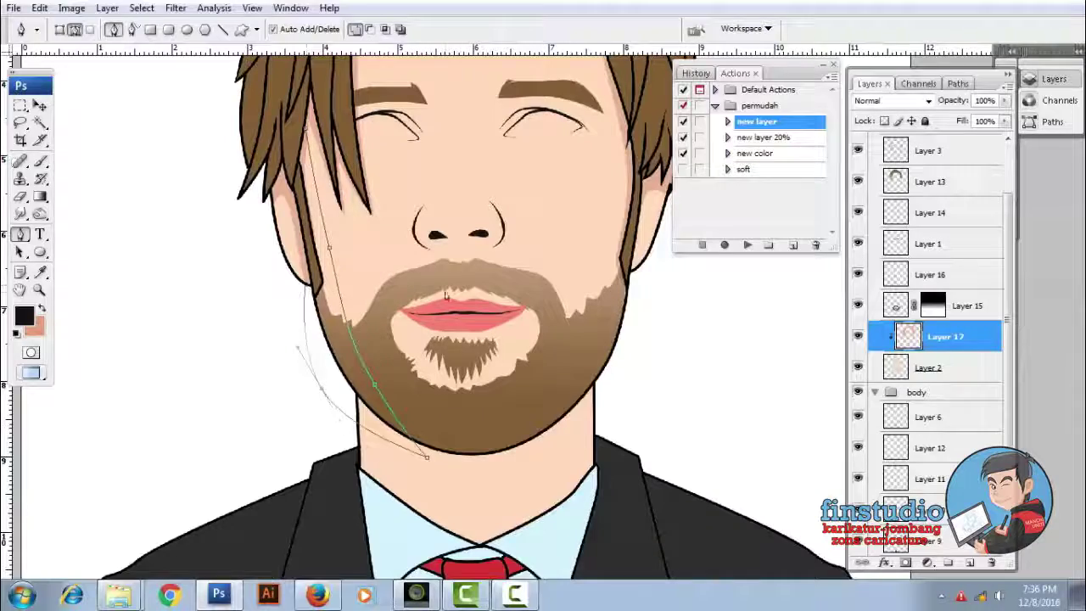
pyautogui.moveTo(622, 158); pyautogui.dragTo(576, 190)
pyautogui.scroll(-2, 509, 382)
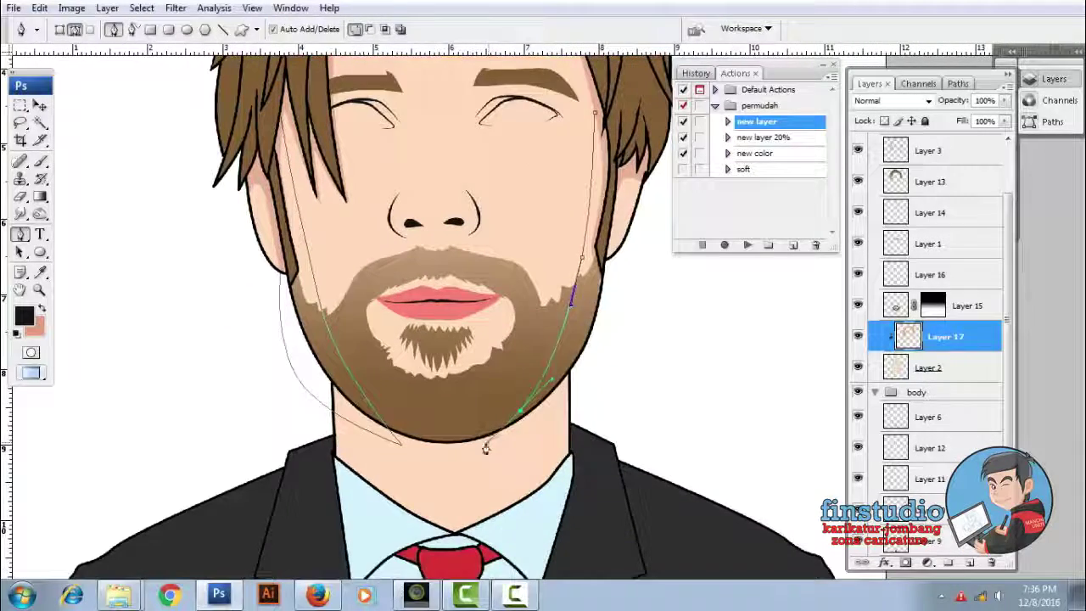
pyautogui.moveTo(459, 446); pyautogui.dragTo(585, 389)
pyautogui.moveTo(583, 285); pyautogui.dragTo(597, 344)
# Make a selection from the jaw path and fill it as lower-face shading
pyautogui.rightClick(477, 207)
pyautogui.click(518, 286)
pyautogui.click(626, 169)
pyautogui.hotkey('ctrl', 'd')
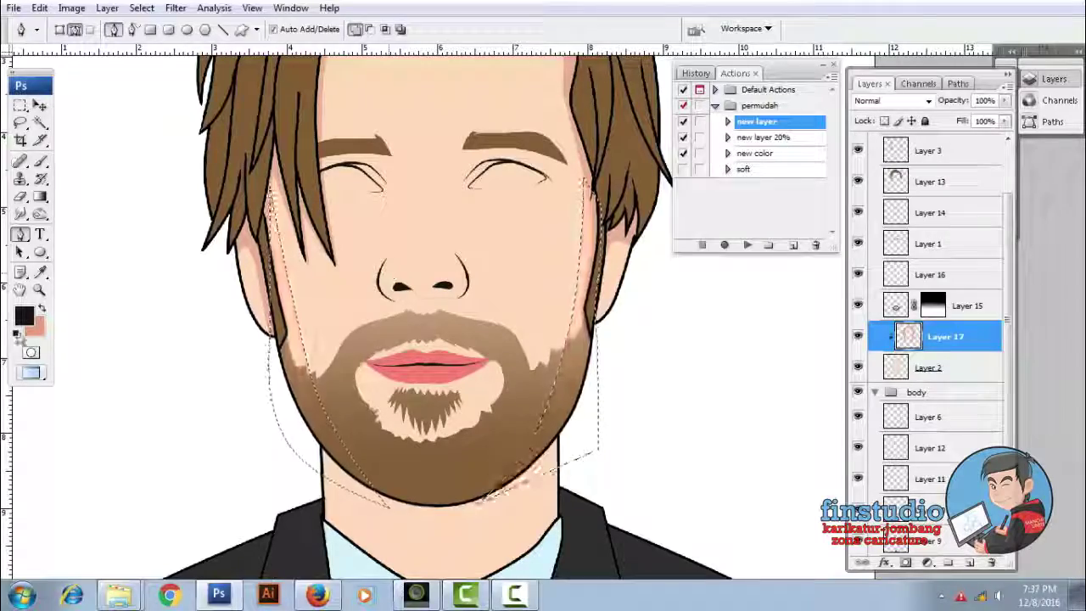
pyautogui.click(34, 325)
pyautogui.click(970, 217)
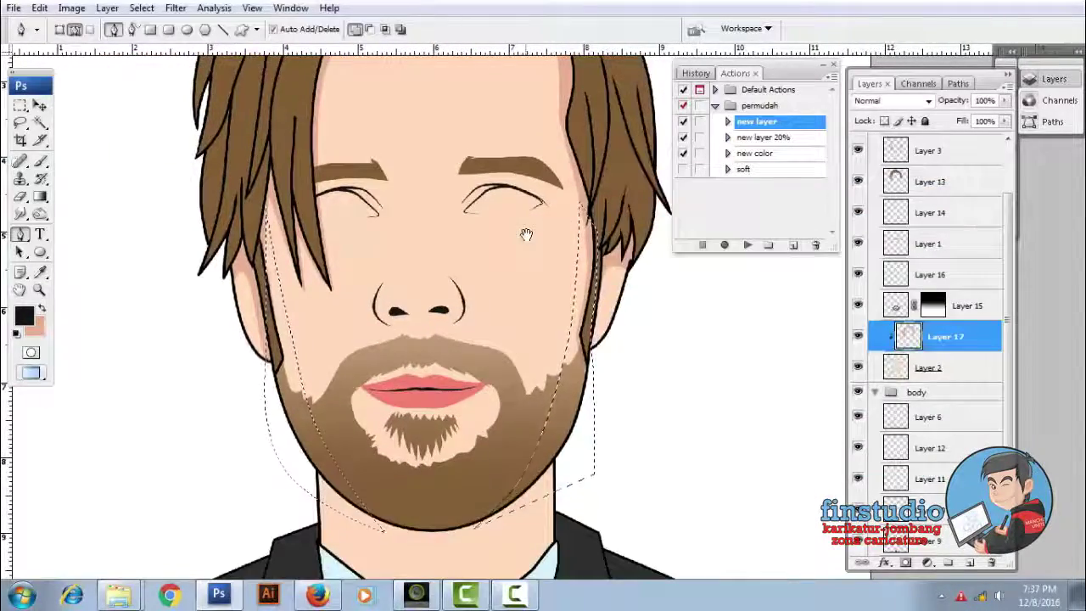
pyautogui.hotkey('ctrl', '-')
pyautogui.hotkey('ctrl', '-')
pyautogui.scroll(-3, 958, 388)
pyautogui.click(930, 478)
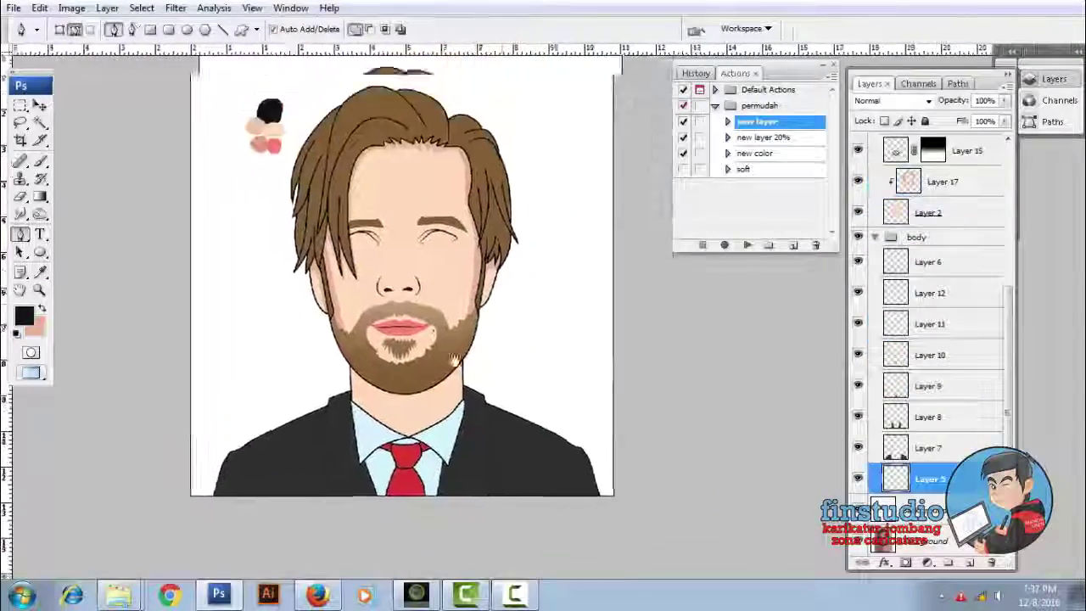
# Make a selection from the neck path for the shadow under the chin
pyautogui.hotkey('ctrl', '+')
pyautogui.hotkey('ctrl', '+')
pyautogui.hotkey('ctrl', '+')
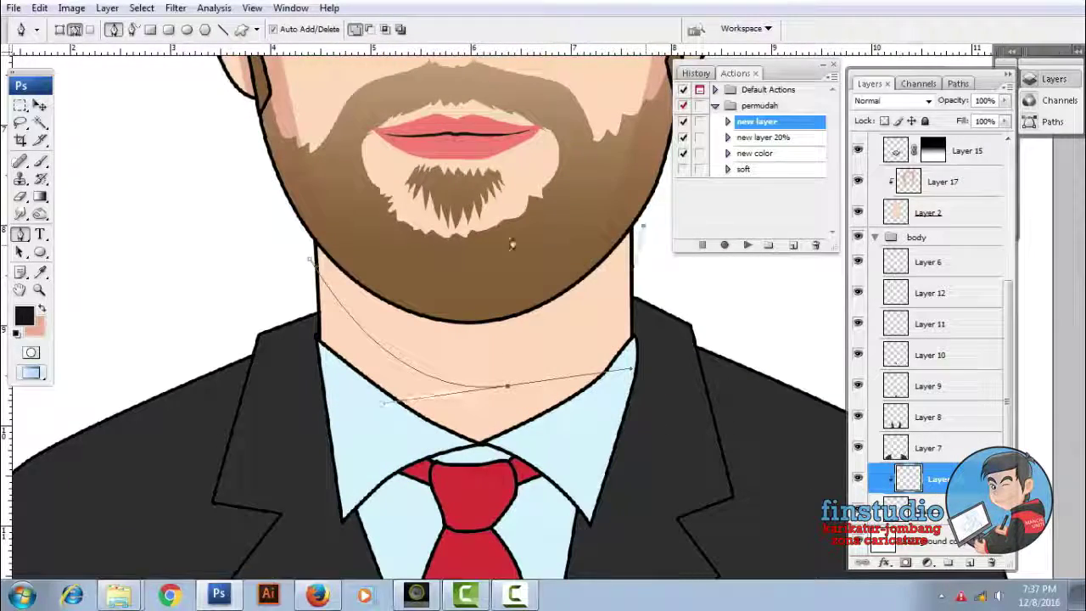
pyautogui.rightClick(431, 191)
pyautogui.click(626, 169)
pyautogui.hotkey('ctrl', '-')
pyautogui.hotkey('ctrl', '-')
pyautogui.hotkey('ctrl', '-')
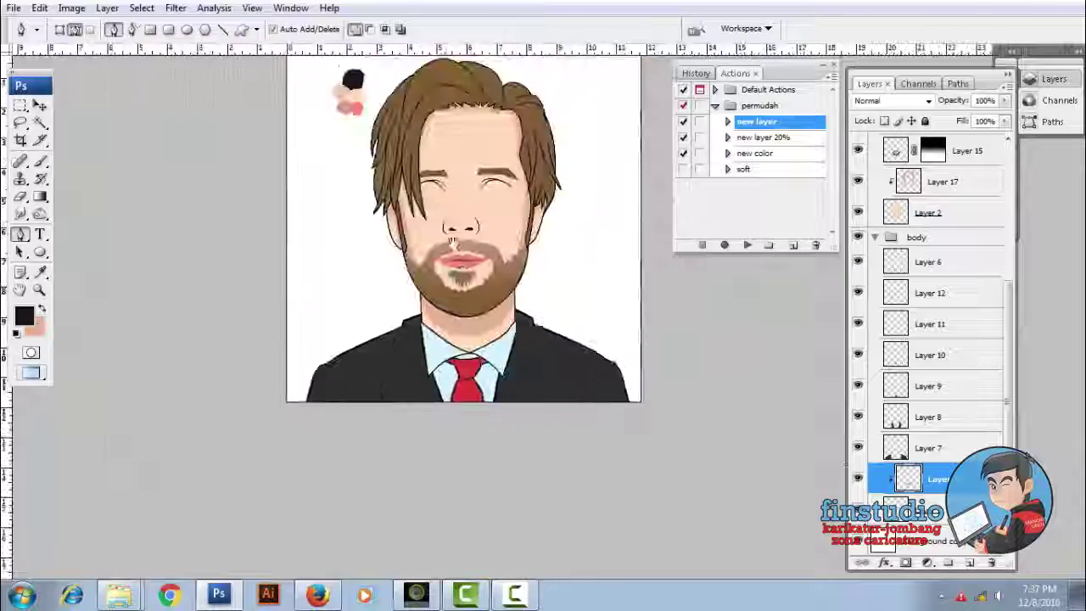
pyautogui.hotkey('ctrl', '+')
pyautogui.hotkey('ctrl', '+')
# Select tie Layer 10 and add a new clipped layer at 20% opacity above it
pyautogui.press('v')
pyautogui.hotkey('ctrl', '+')
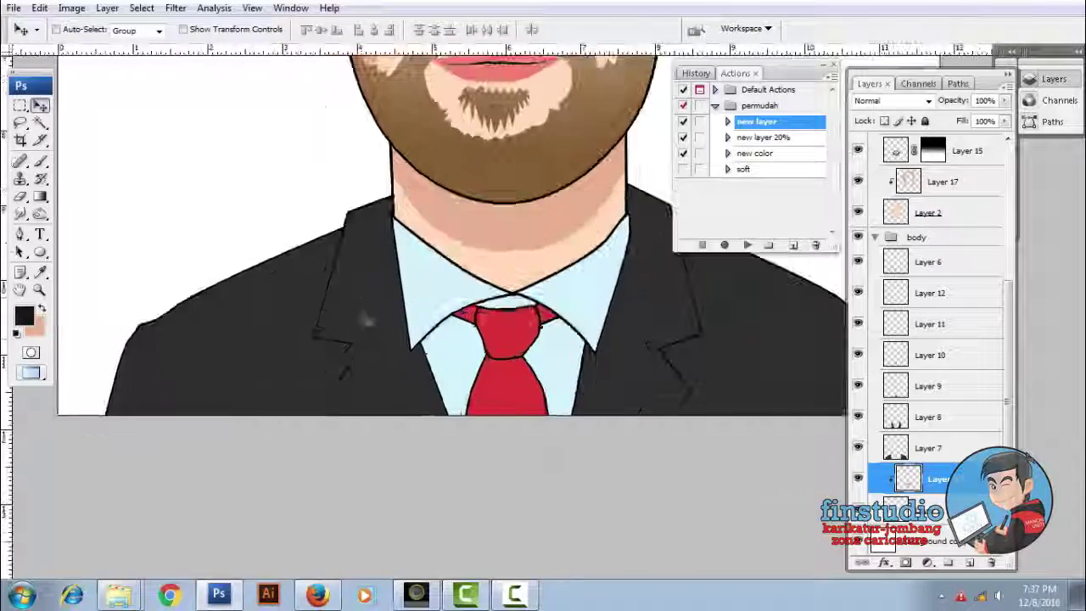
pyautogui.keyDown('ctrl'); pyautogui.click(357, 346); pyautogui.keyUp('ctrl')
pyautogui.hotkey('ctrl', '+')
pyautogui.keyDown('ctrl'); pyautogui.click(473, 339); pyautogui.keyUp('ctrl')
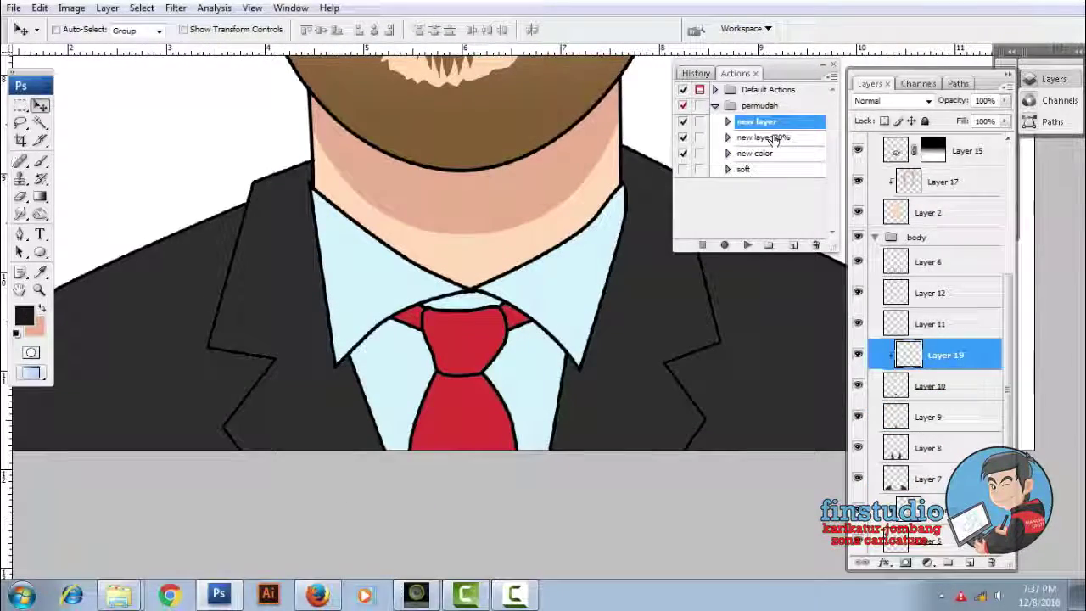
pyautogui.press('F3')
# Make a feathered selection from the knot path and fill it with darker red
pyautogui.hotkey('ctrl', '+')
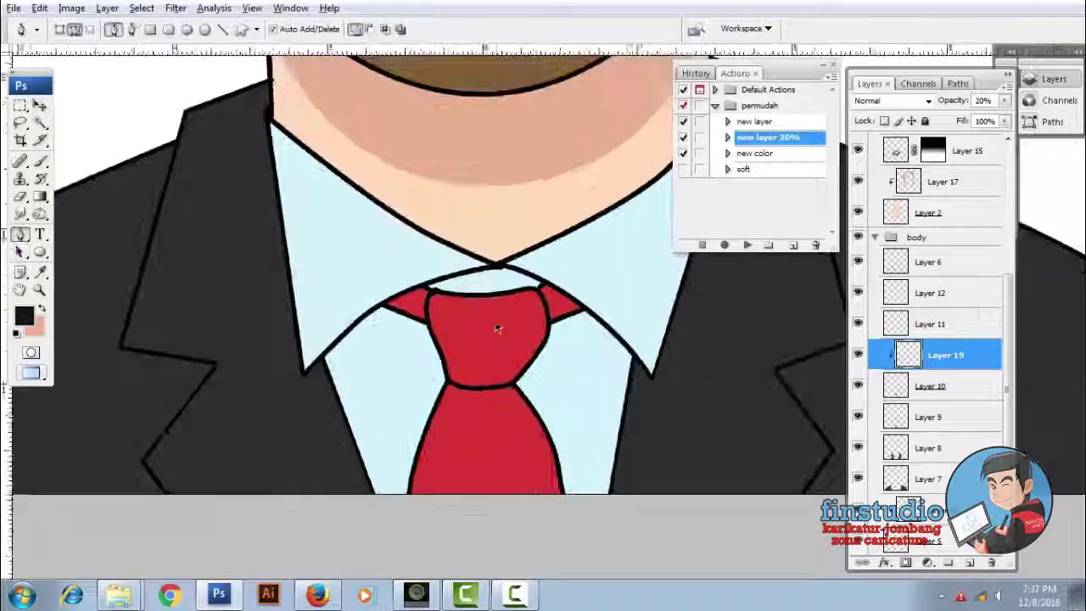
pyautogui.hotkey('ctrl', '+')
pyautogui.press('p')
pyautogui.rightClick(466, 264)
pyautogui.click(624, 170)
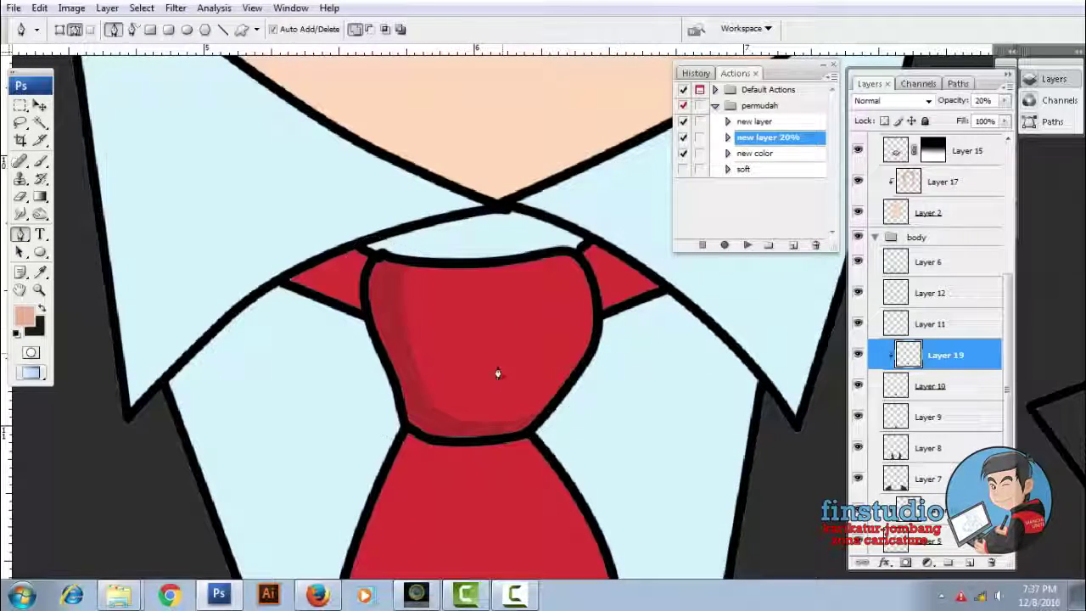
pyautogui.rightClick(573, 316)
pyautogui.click(606, 388)
pyautogui.click(623, 174)
pyautogui.hotkey('ctrl', '-')
pyautogui.hotkey('ctrl', '-')
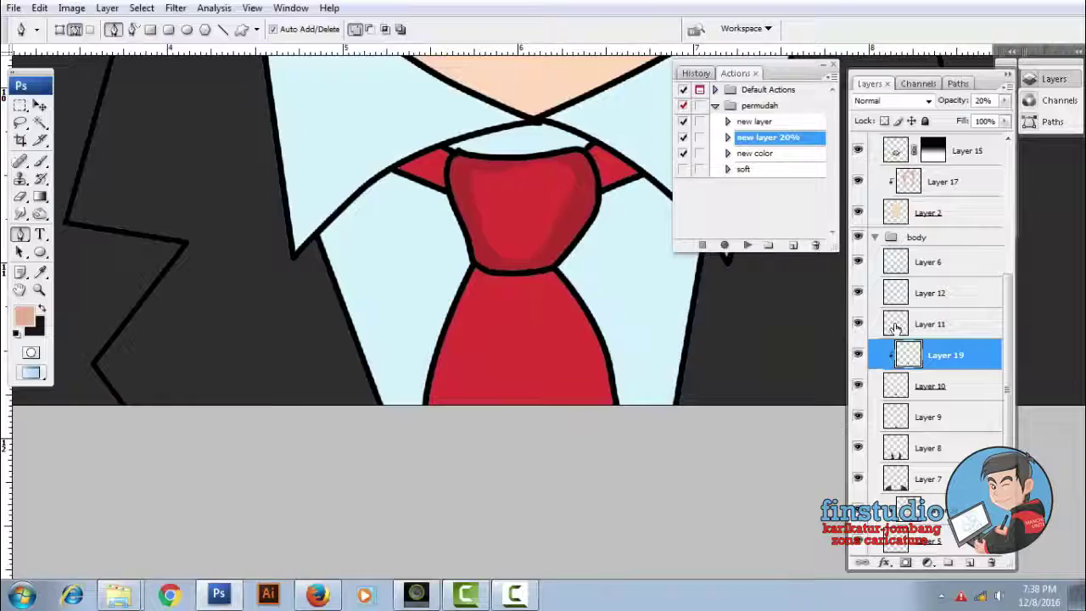
# On Layer 9, add a 20% clipped layer and shade the tie blade from its path
pyautogui.click(930, 417)
pyautogui.hotkey('ctrl', '+')
pyautogui.click(748, 246)
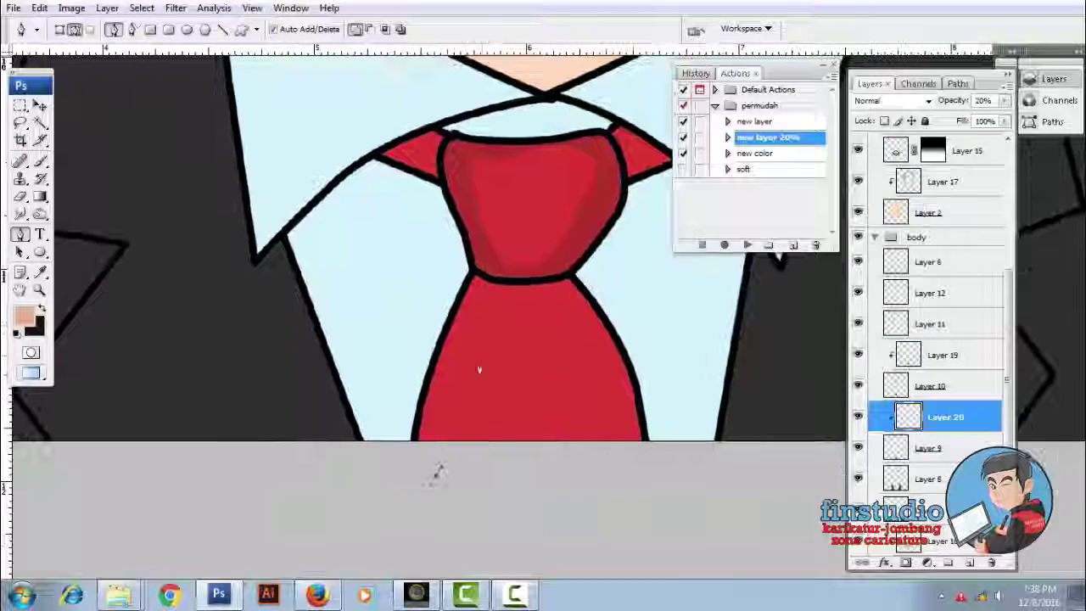
pyautogui.scroll(-3, 311, 367)
pyautogui.rightClick(493, 308)
pyautogui.click(553, 383)
pyautogui.click(625, 178)
pyautogui.hotkey('ctrl', '-')
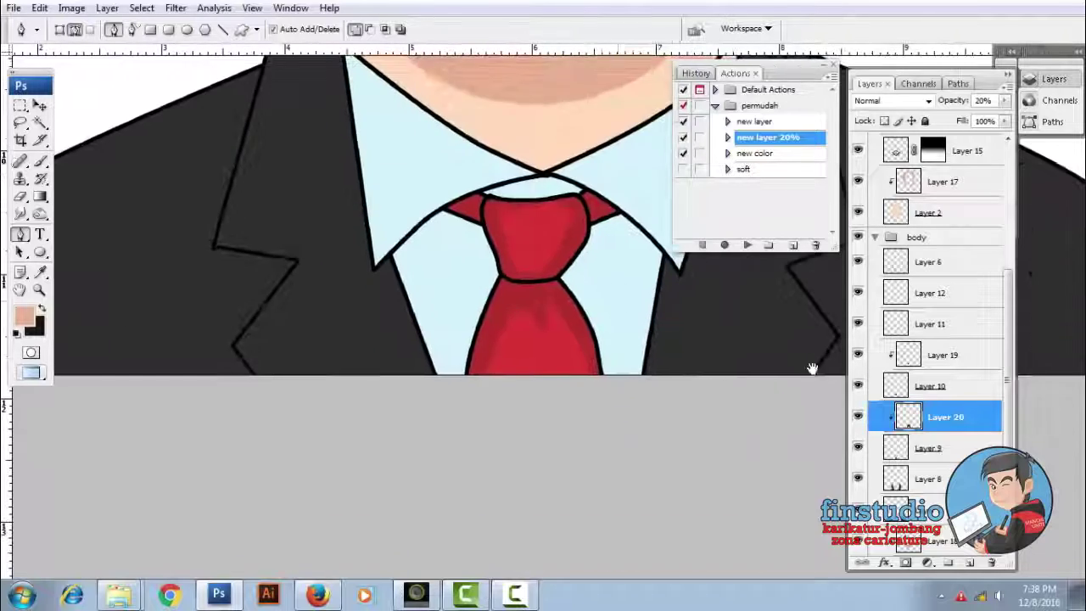
# On Layer 9, delete the old tie path and stroke the stripe path with a light pink brush
pyautogui.click(970, 443)
pyautogui.hotkey('ctrl', '+')
pyautogui.press('b')
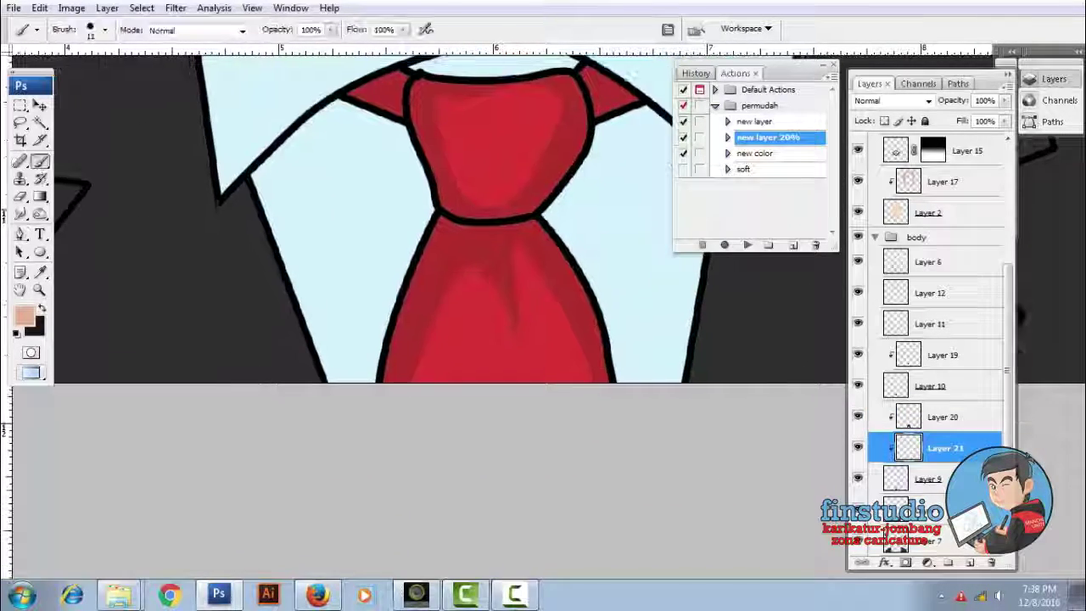
pyautogui.hotkey('ctrl', '+')
pyautogui.rightClick(504, 302)
pyautogui.click(535, 330)
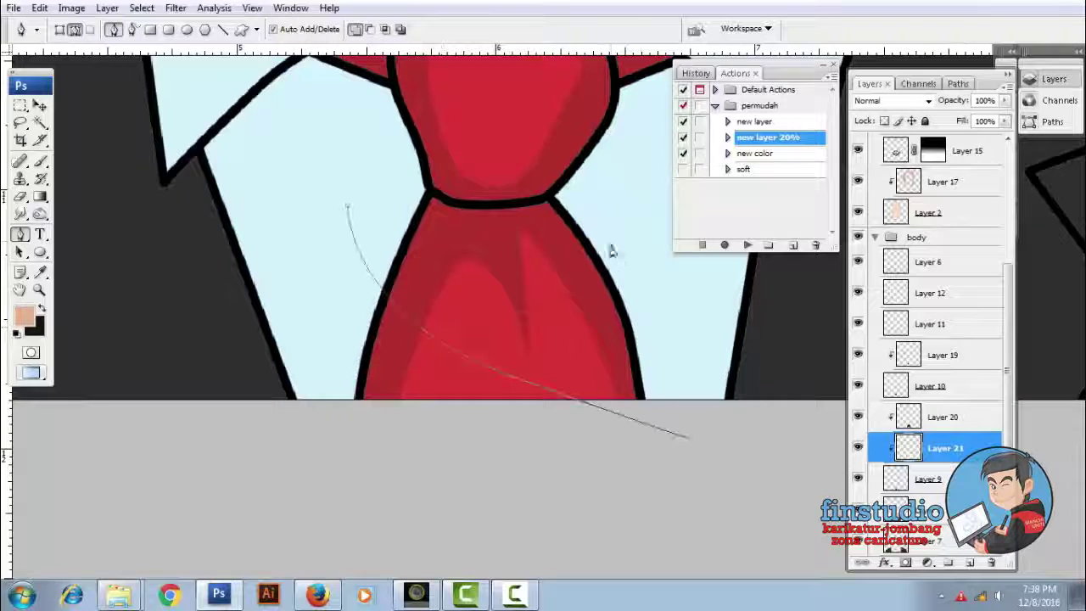
pyautogui.click(641, 202)
pyautogui.rightClick(390, 246)
pyautogui.click(450, 358)
pyautogui.click(641, 202)
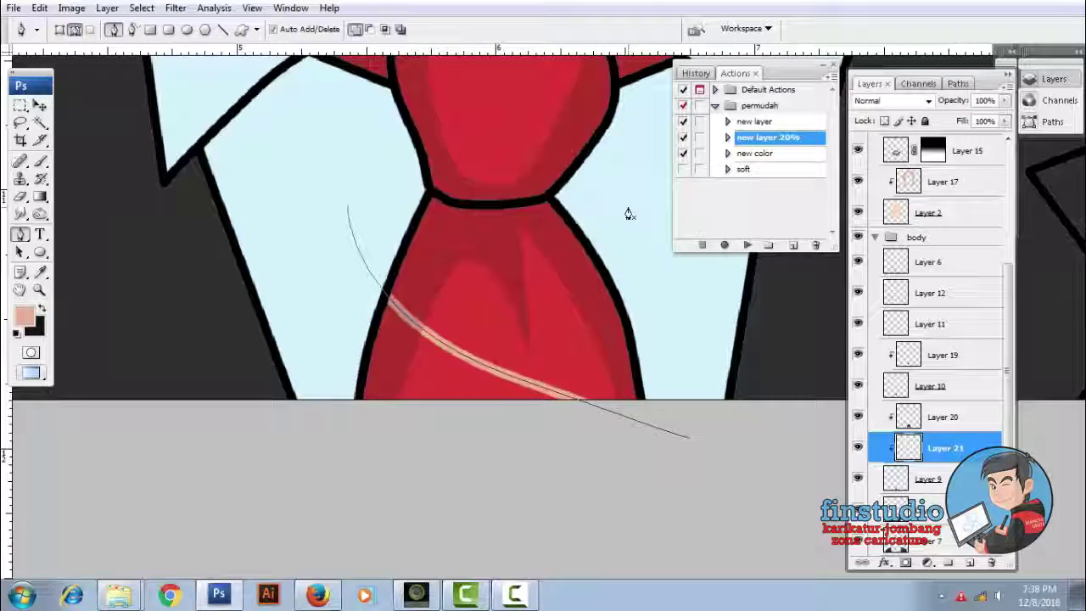
# Duplicate the stripe, stretch the copy wider and taller, and raise its lightness to white
pyautogui.click(40, 105)
pyautogui.hotkey('ctrl', '+')
pyautogui.hotkey('ctrl', 'j')
pyautogui.hotkey('ctrl', '+')
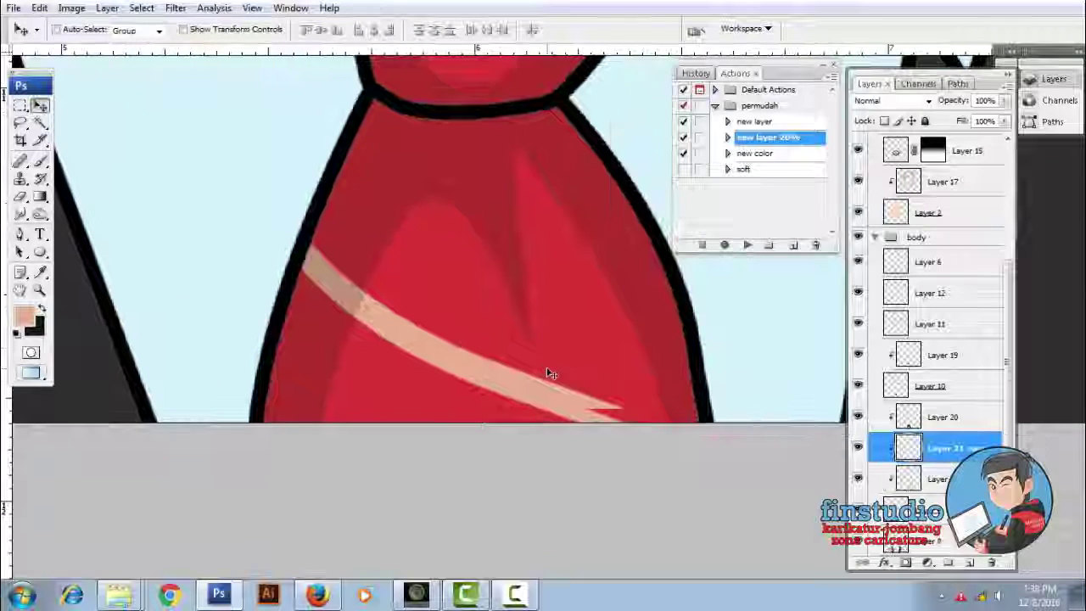
pyautogui.moveTo(626, 421); pyautogui.dragTo(759, 482)
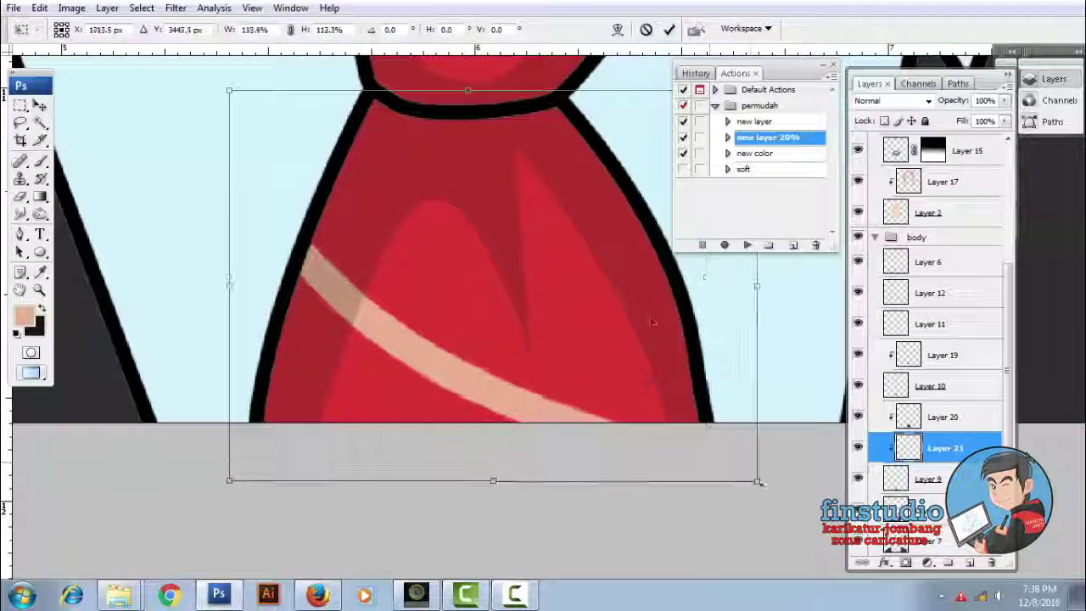
pyautogui.click(670, 30)
pyautogui.hotkey('ctrl', 'u')
pyautogui.moveTo(812, 340); pyautogui.dragTo(897, 339)
pyautogui.click(970, 240)
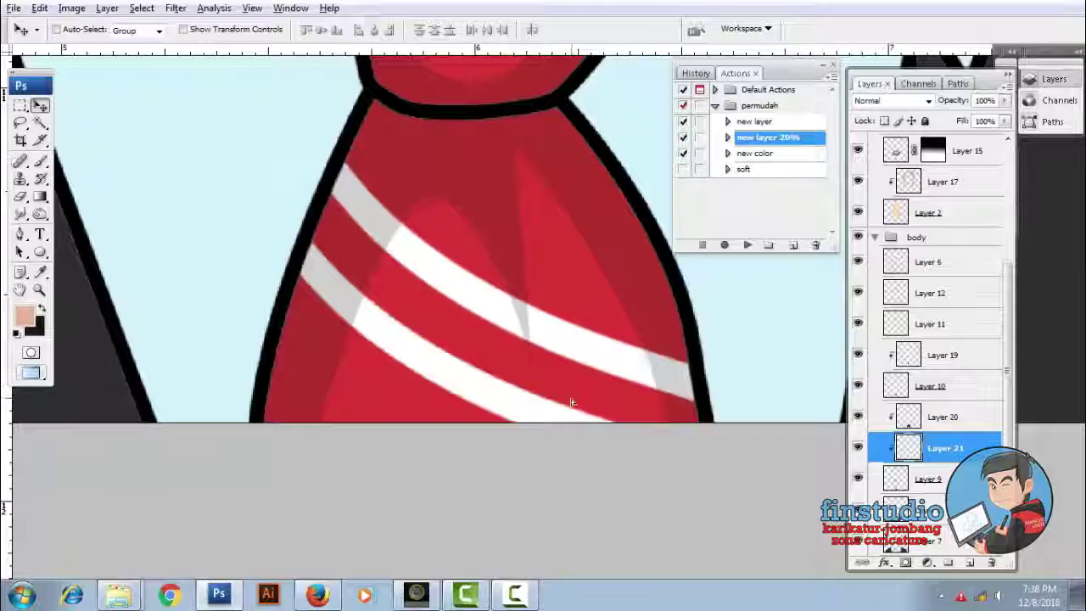
# Move a stripe copy above Layer 10, place it across the knot, flip it horizontally and duplicate it
pyautogui.hotkey('ctrl', '-')
pyautogui.scroll(-5, 560, 210)
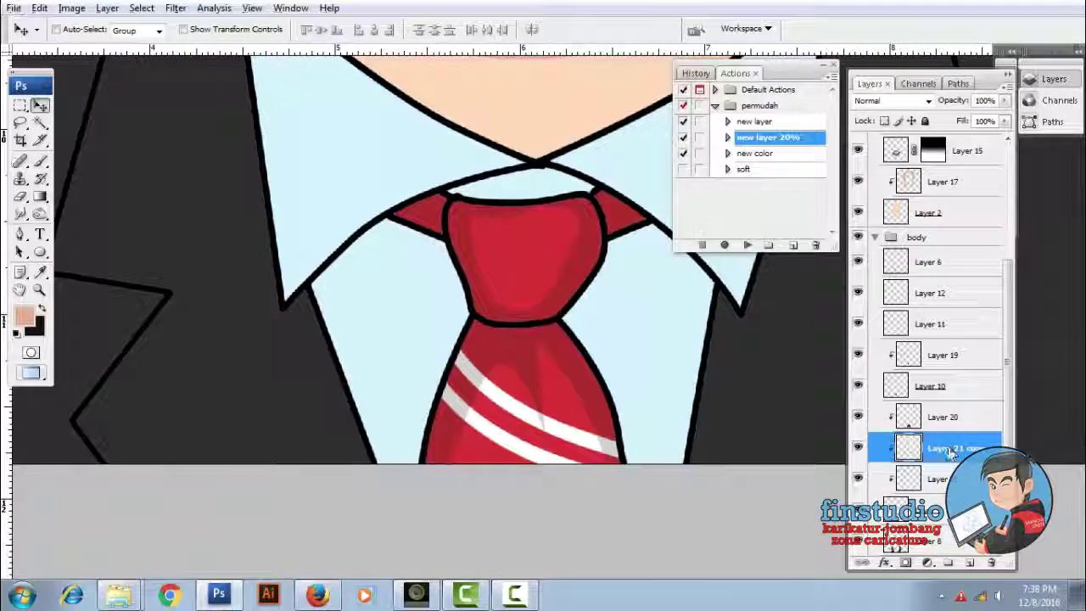
pyautogui.moveTo(914, 448); pyautogui.dragTo(914, 386)
pyautogui.scroll(1, 679, 388)
pyautogui.moveTo(543, 424); pyautogui.dragTo(540, 274)
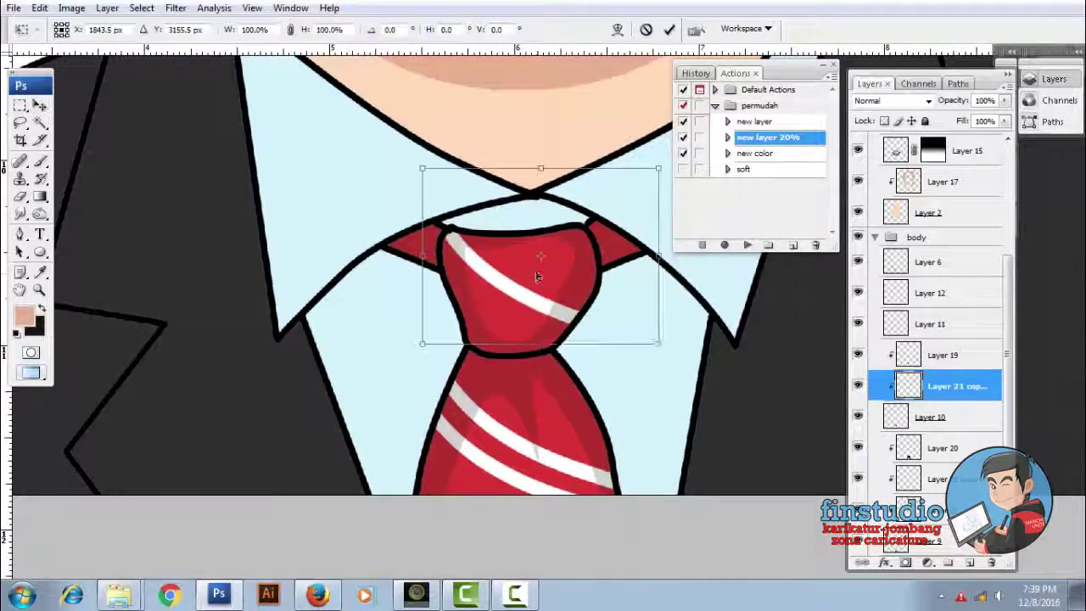
pyautogui.rightClick(537, 276)
pyautogui.click(592, 413)
pyautogui.hotkey('ctrl', 'j')
pyautogui.scroll(-1, 515, 323)
pyautogui.scroll(-2, 492, 286)
pyautogui.scroll(-2, 509, 264)
pyautogui.scroll(-1, 526, 252)
pyautogui.scroll(2, 618, 340)
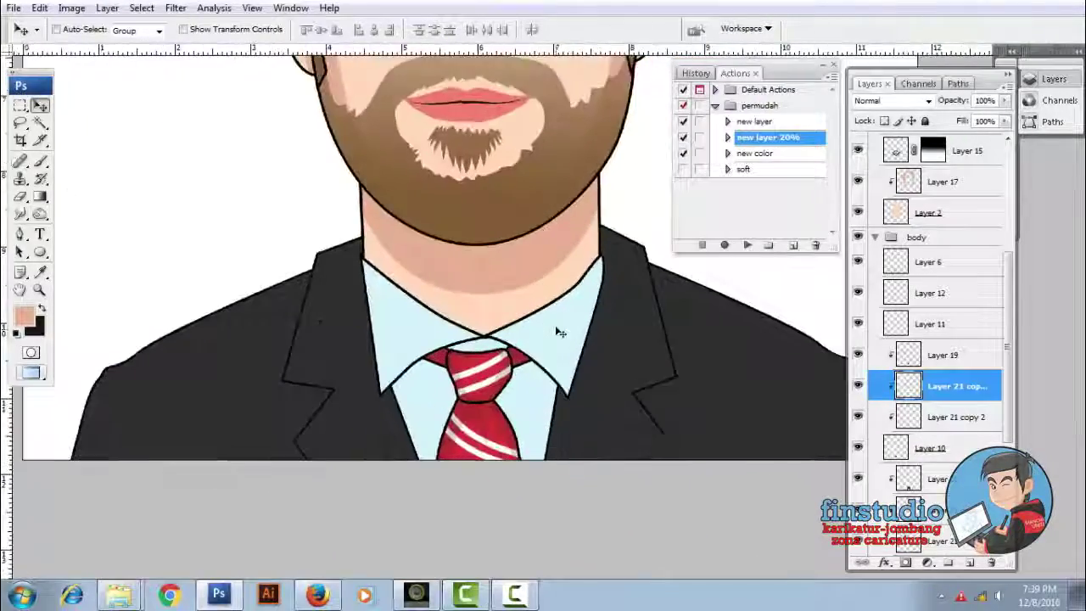
pyautogui.keyDown('ctrl'); pyautogui.click(547, 322); pyautogui.keyUp('ctrl')
# Trace the right collar shadow path and apply it as a selection on the 20% layer
pyautogui.scroll(1, 284, 308)
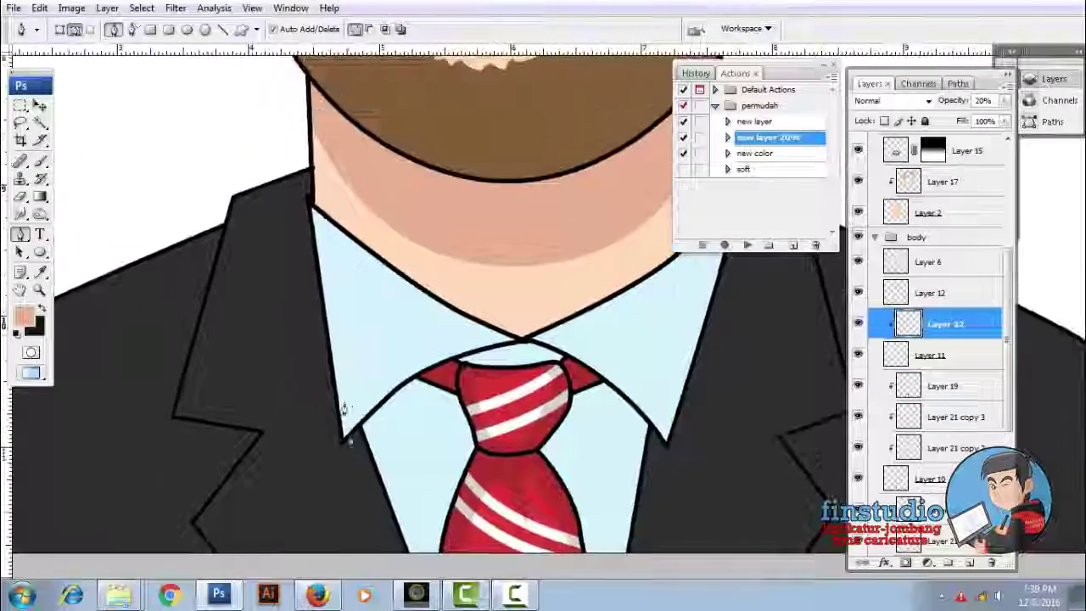
pyautogui.scroll(1, 510, 340)
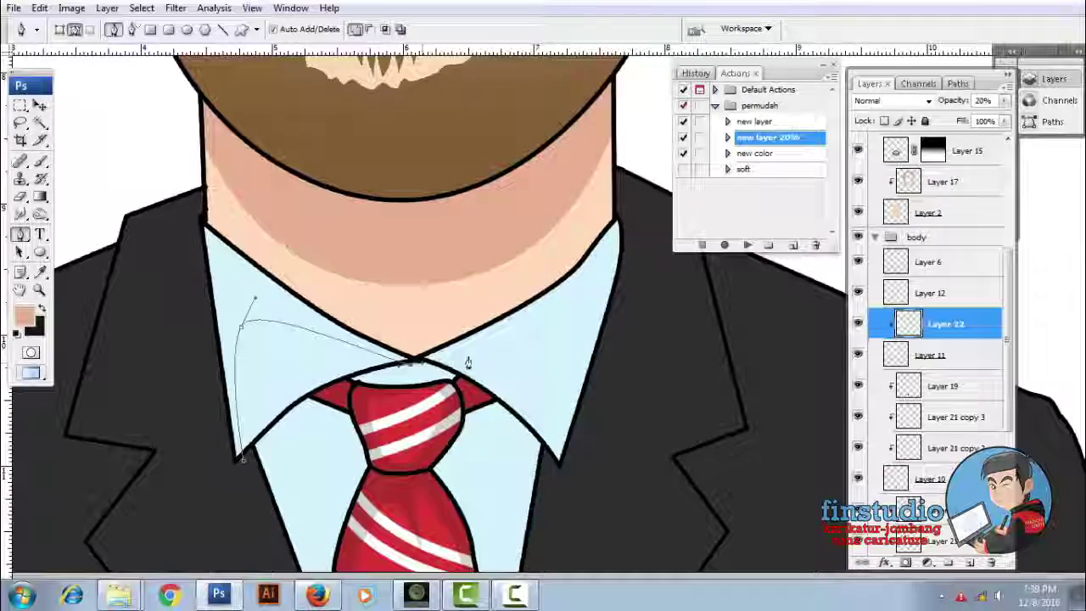
pyautogui.scroll(-1, 492, 339)
pyautogui.click(557, 285)
pyautogui.moveTo(556, 390); pyautogui.dragTo(591, 382)
pyautogui.scroll(1, 592, 386)
pyautogui.rightClick(397, 293)
pyautogui.click(441, 374)
pyautogui.click(625, 169)
pyautogui.hotkey('ctrl', 'd')
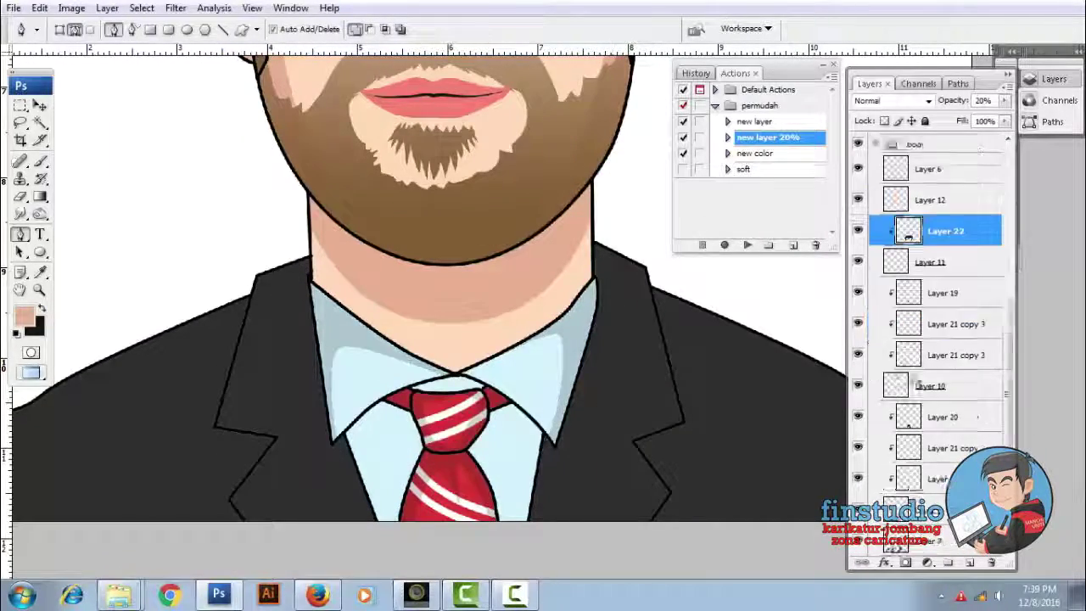
# Adjust the hue and saturation of the shirt layer, Layer 12
pyautogui.click(933, 293)
pyautogui.scroll(-2, 537, 294)
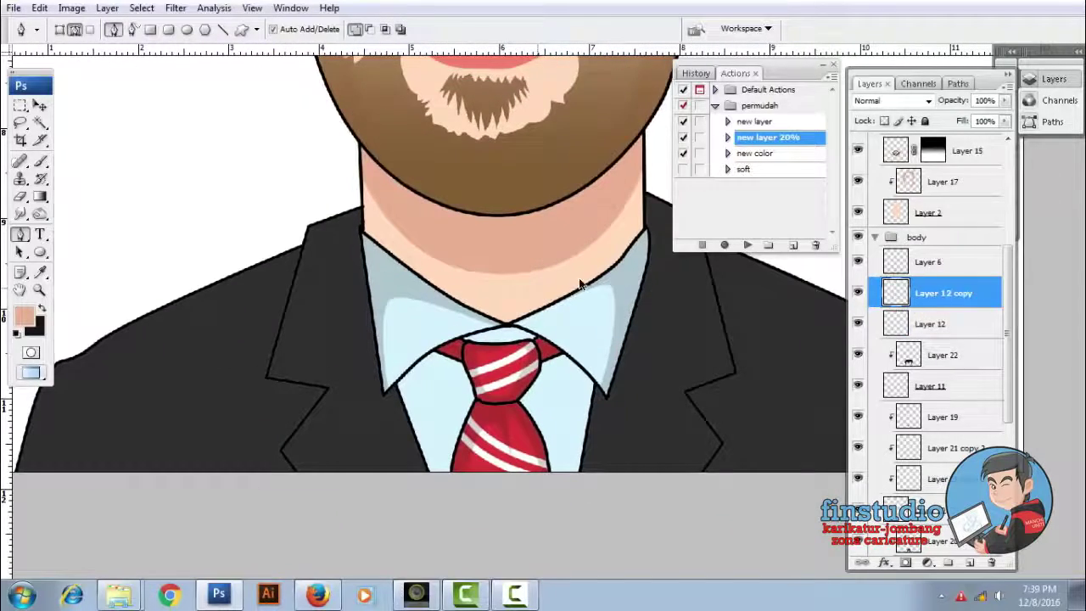
pyautogui.hotkey('ctrl', 'u')
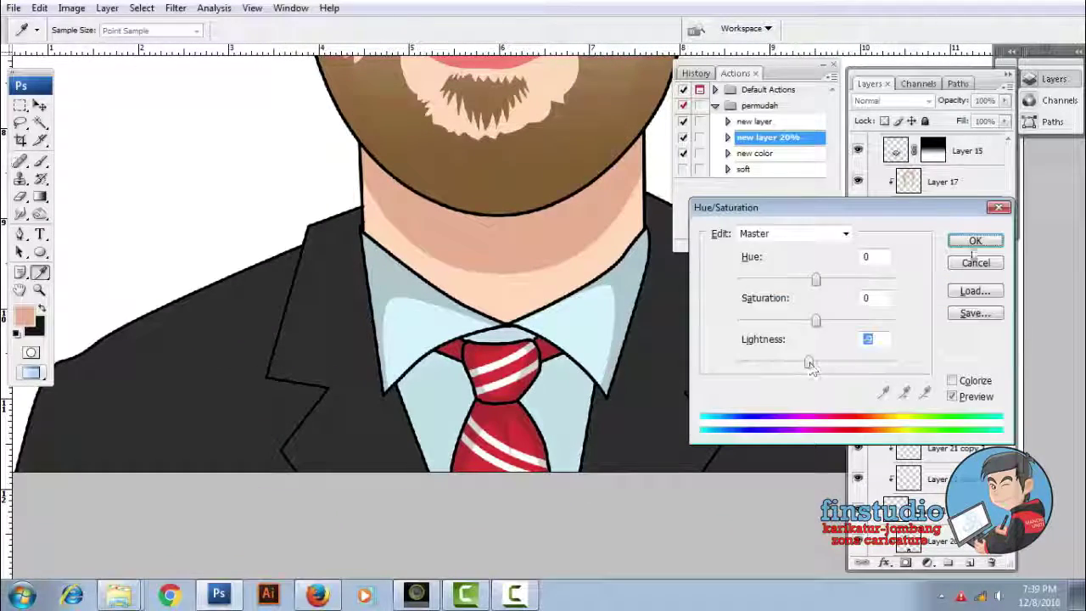
pyautogui.press('Return')
# Trace a curved shirt shadow path and turn it into a feathered selection
pyautogui.scroll(-2, 521, 308)
pyautogui.scroll(2, 521, 308)
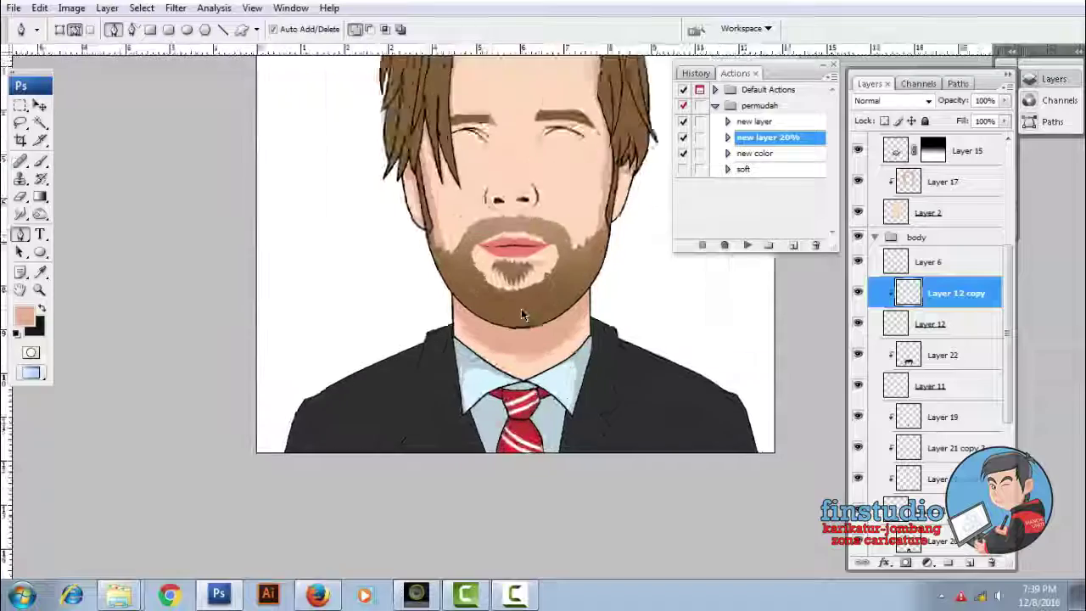
pyautogui.press('p')
pyautogui.scroll(2, 495, 481)
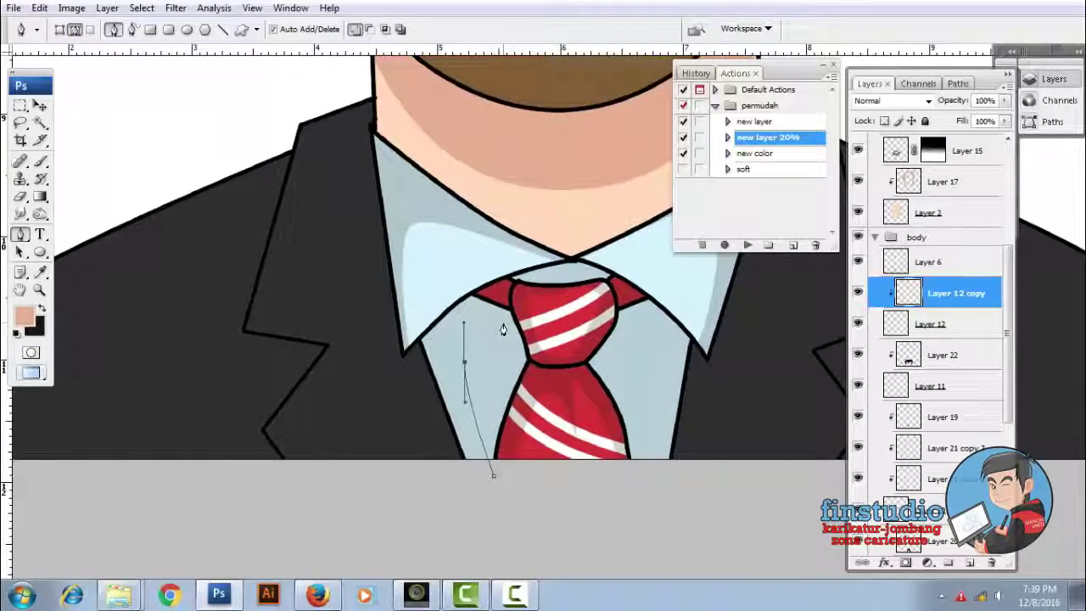
pyautogui.moveTo(546, 458); pyautogui.dragTo(499, 509)
pyautogui.click(615, 524)
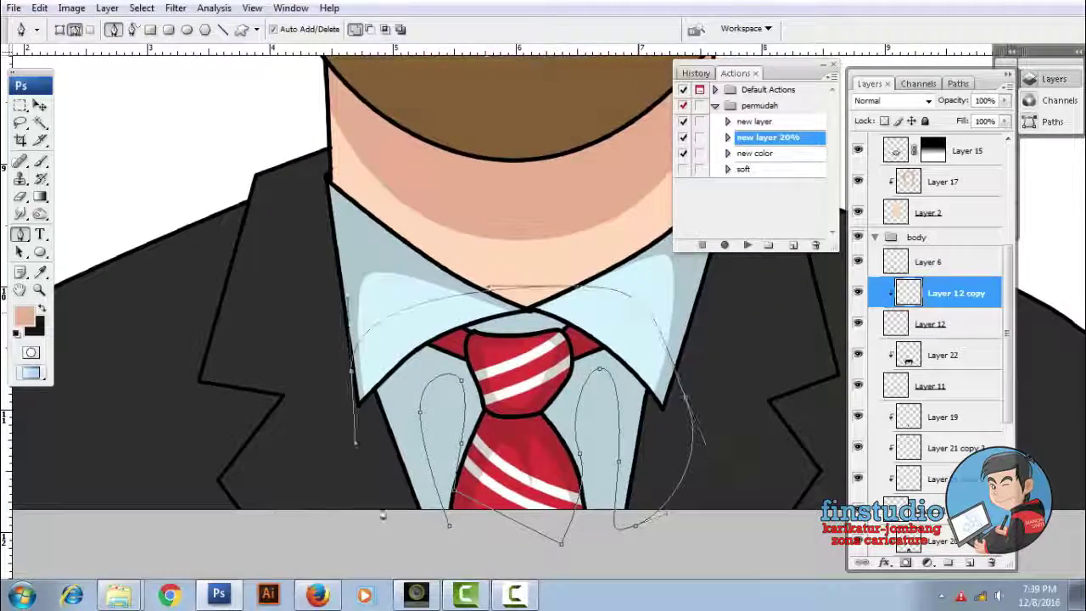
pyautogui.click(625, 169)
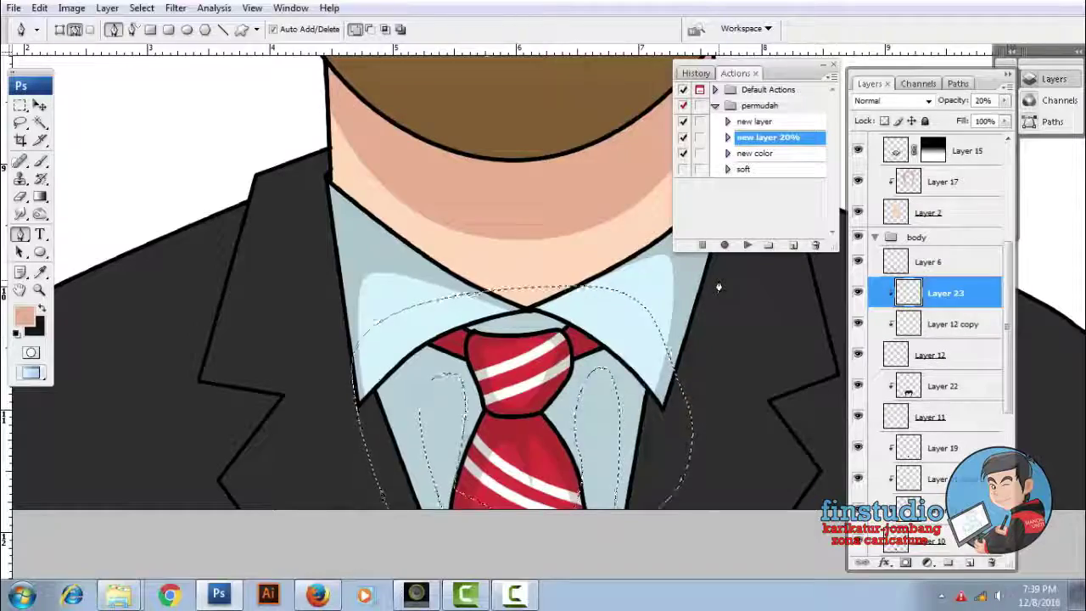
# Pick the suit layer from the canvas
pyautogui.scroll(-3, 297, 279)
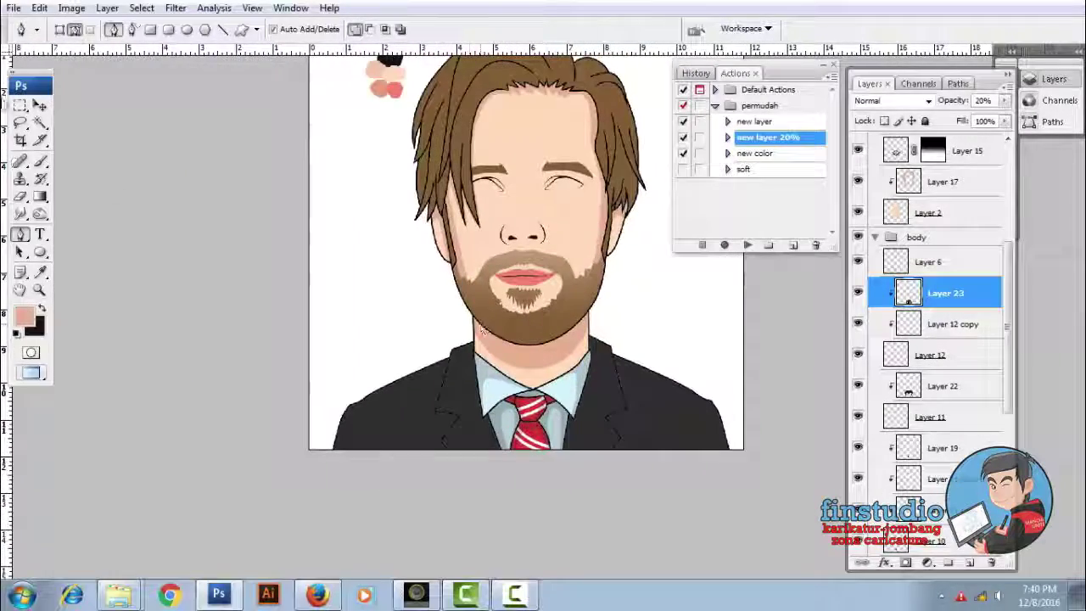
pyautogui.press('v')
pyautogui.scroll(2, 297, 330)
pyautogui.rightClick(297, 331)
# Select the lower suit layer and pen-trace the lapel outline
pyautogui.click(359, 378)
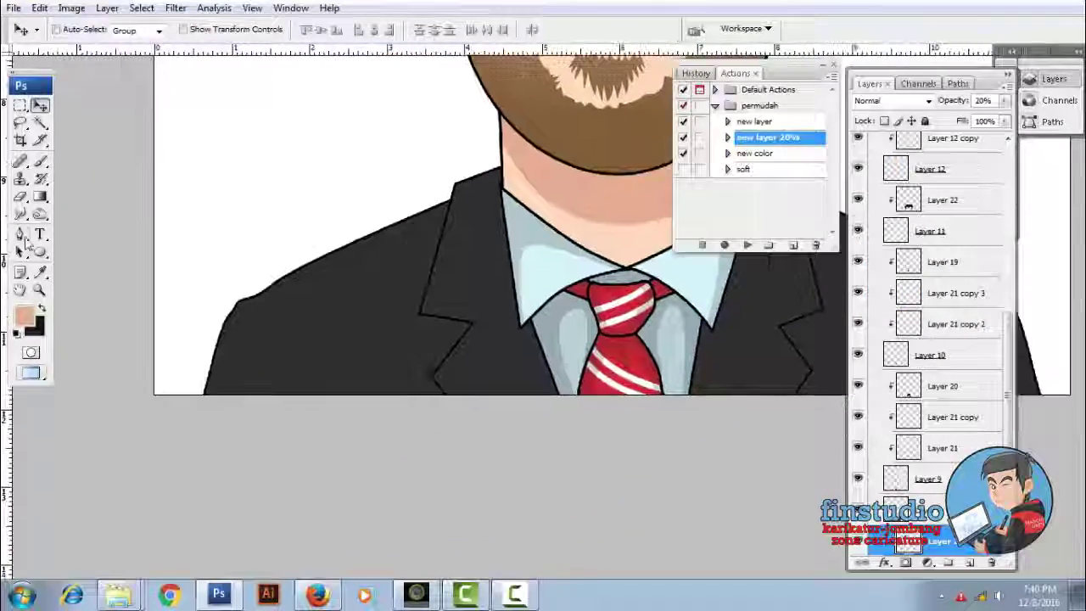
pyautogui.click(20, 234)
pyautogui.scroll(1, 291, 438)
pyautogui.click(255, 303)
pyautogui.click(280, 467)
pyautogui.click(461, 416)
pyautogui.click(422, 348)
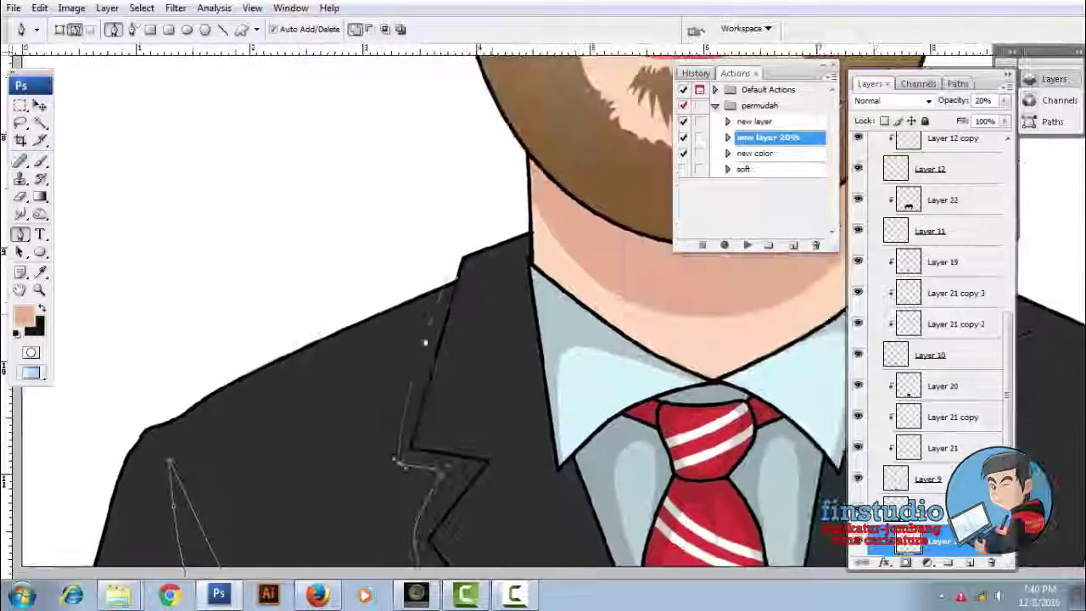
pyautogui.scroll(-2, 422, 348)
pyautogui.hscroll(2, 509, 382)
pyautogui.scroll(-3, 552, 407)
pyautogui.scroll(1, 593, 426)
# Close the lapel path and turn it into a selection
pyautogui.click(650, 425)
pyautogui.scroll(-1, 650, 424)
pyautogui.moveTo(255, 424); pyautogui.dragTo(310, 297)
pyautogui.scroll(1, 311, 296)
pyautogui.rightClick(301, 209)
pyautogui.click(339, 229)
pyautogui.click(624, 169)
# Raise the lapel shading layer's opacity to 34%
pyautogui.scroll(1, 509, 255)
pyautogui.moveTo(1005, 100); pyautogui.dragTo(957, 121)
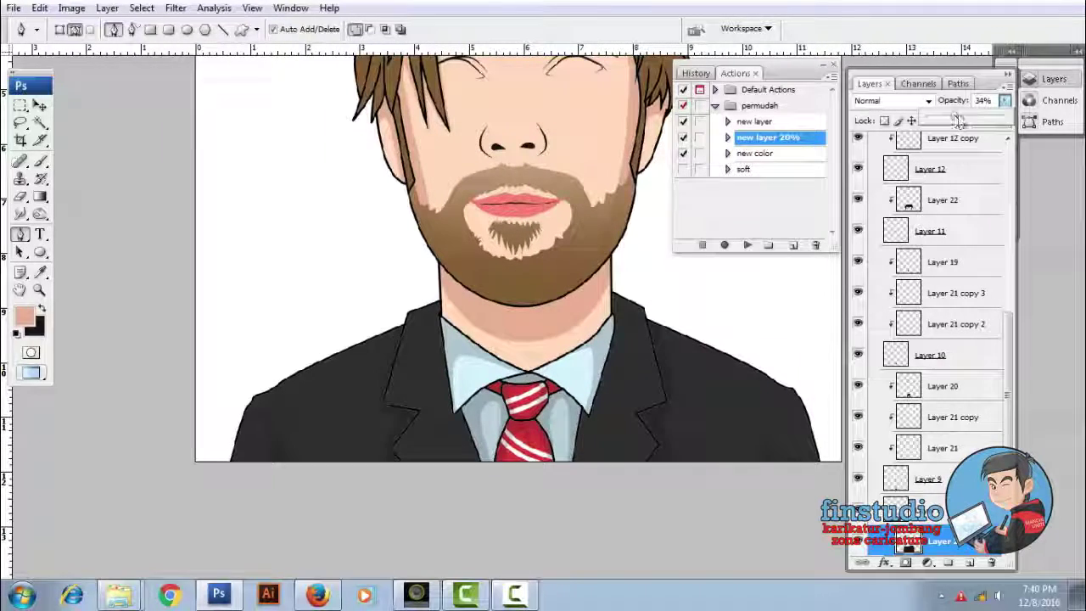
pyautogui.scroll(-2, 381, 305)
pyautogui.scroll(3, 382, 306)
pyautogui.rightClick(402, 301)
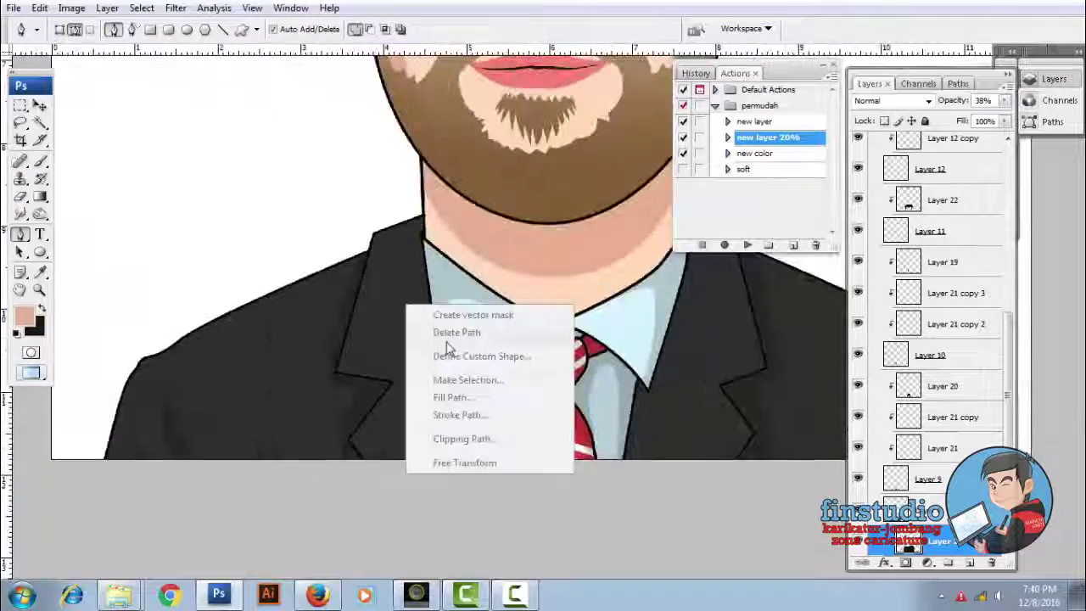
pyautogui.press('Escape')
# On a new shading layer, lighten a path-traced area around the collar with Hue/Saturation
pyautogui.press('F2')
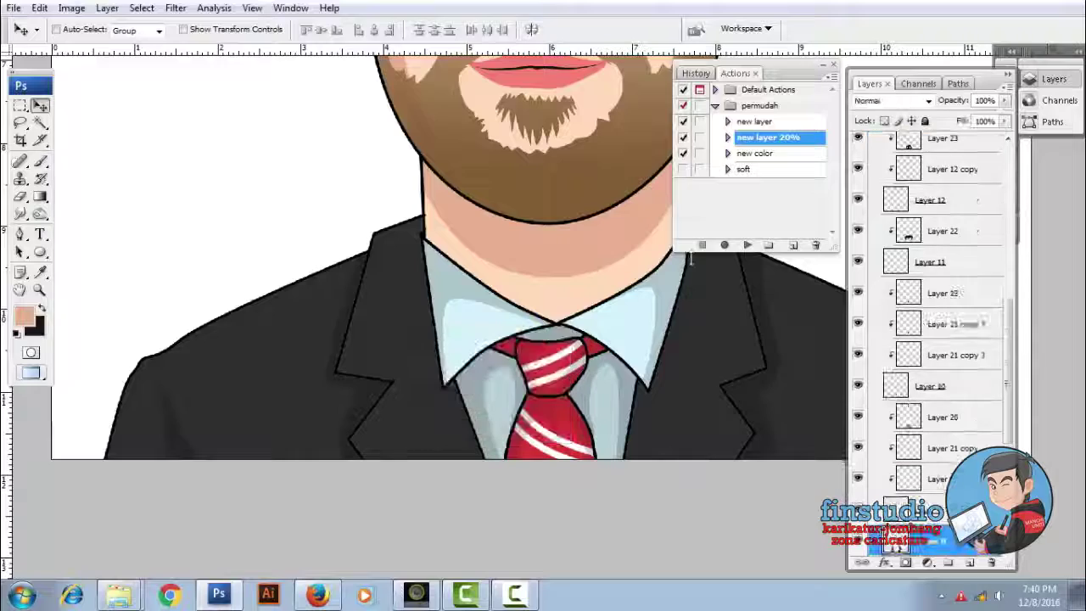
pyautogui.press('p')
pyautogui.moveTo(377, 212); pyautogui.dragTo(473, 504)
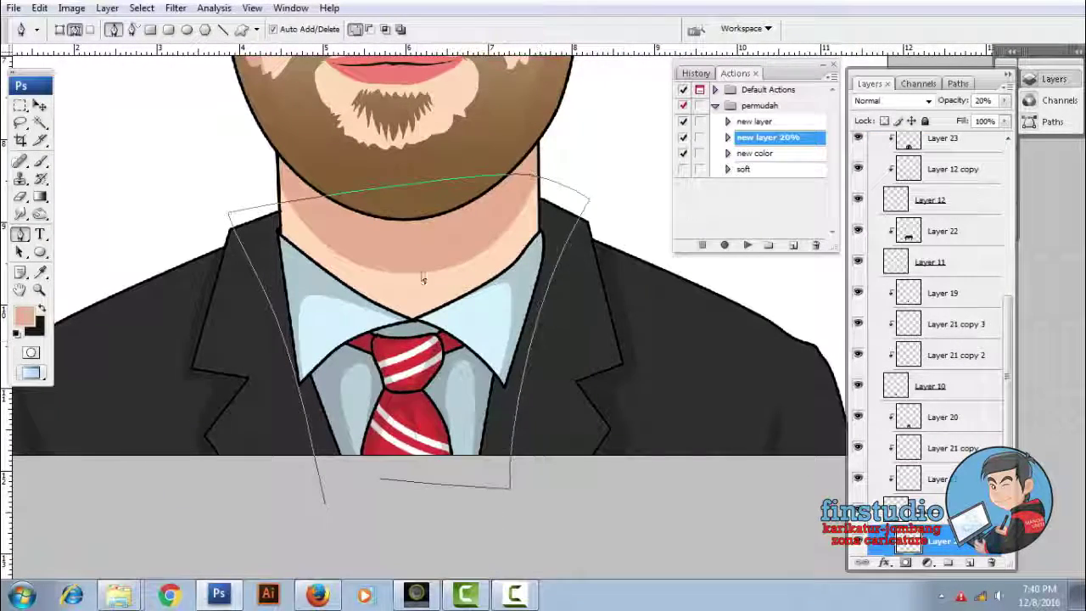
pyautogui.click(626, 169)
pyautogui.hotkey('ctrl', '-')
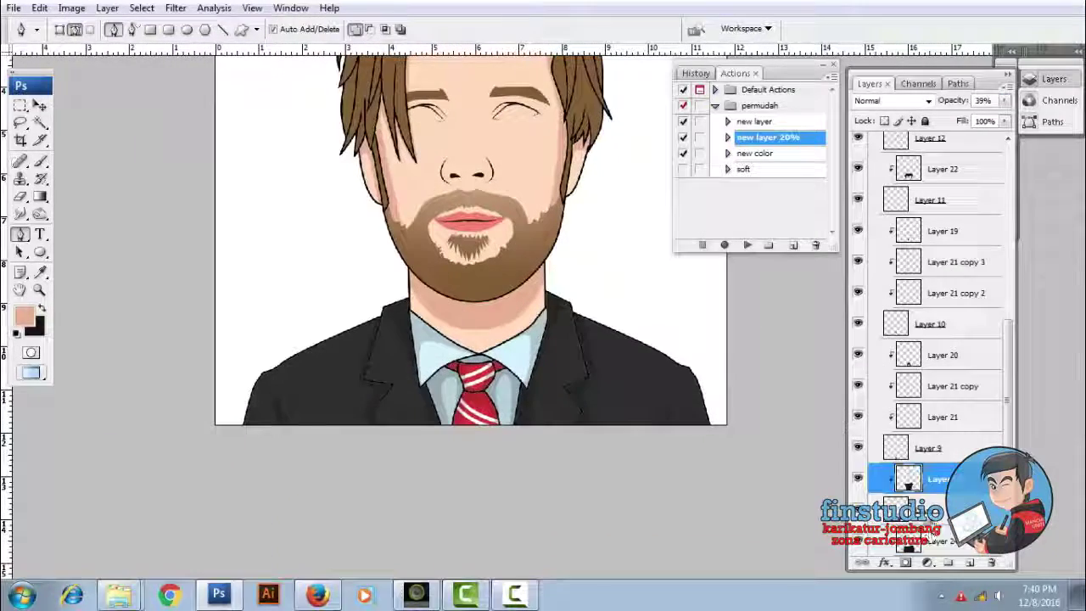
pyautogui.hotkey('ctrl', 'u')
pyautogui.press('Return')
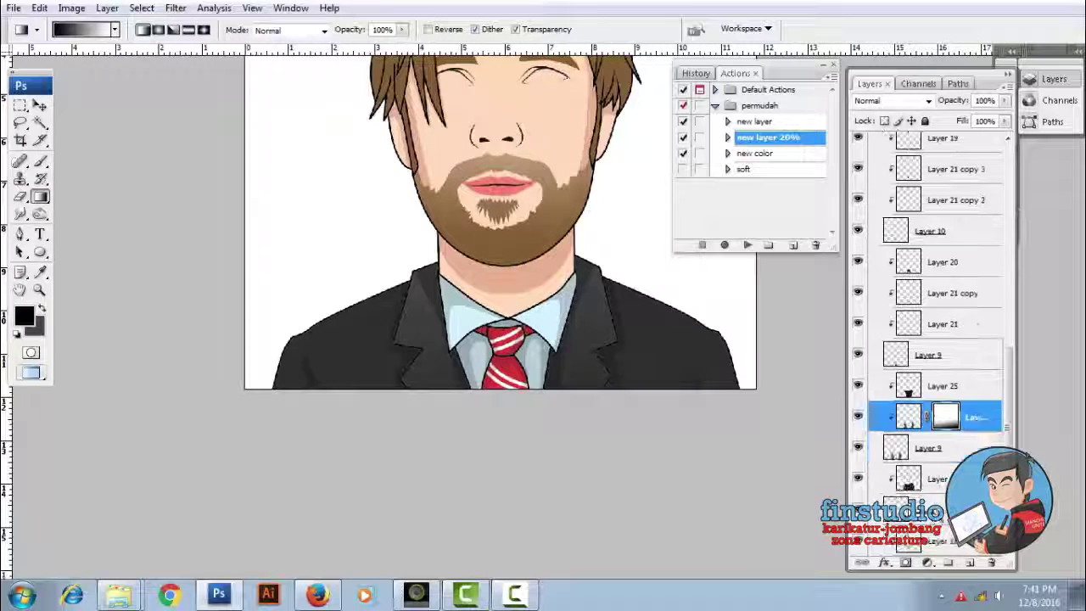
# Raise the suit's Lightness in Hue/Saturation to brighten it
pyautogui.hotkey('ctrl', 'u')
pyautogui.moveTo(816, 368); pyautogui.dragTo(827, 368)
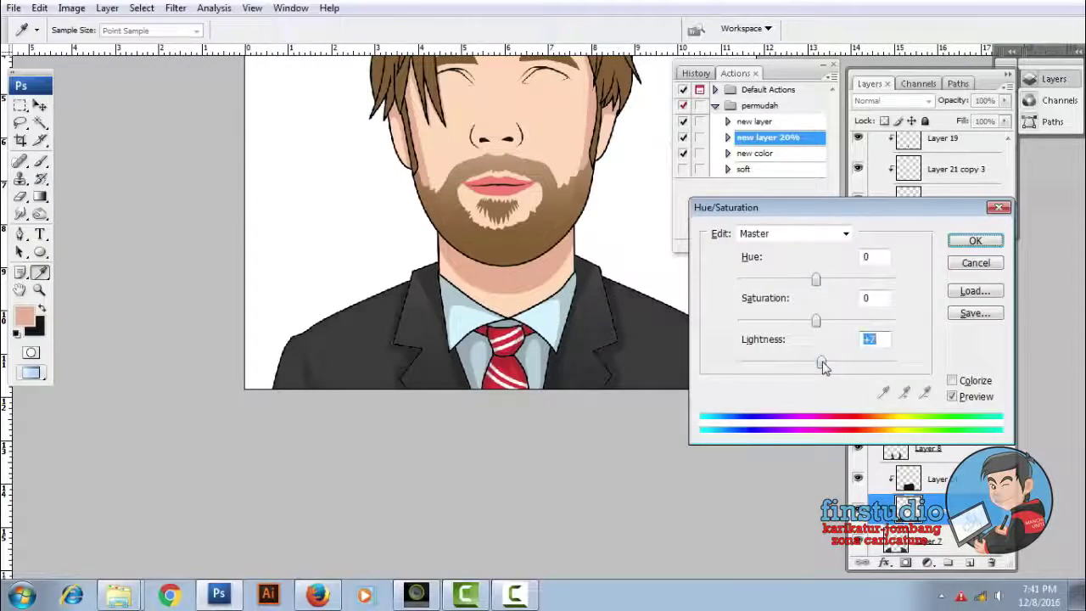
pyautogui.press('Return')
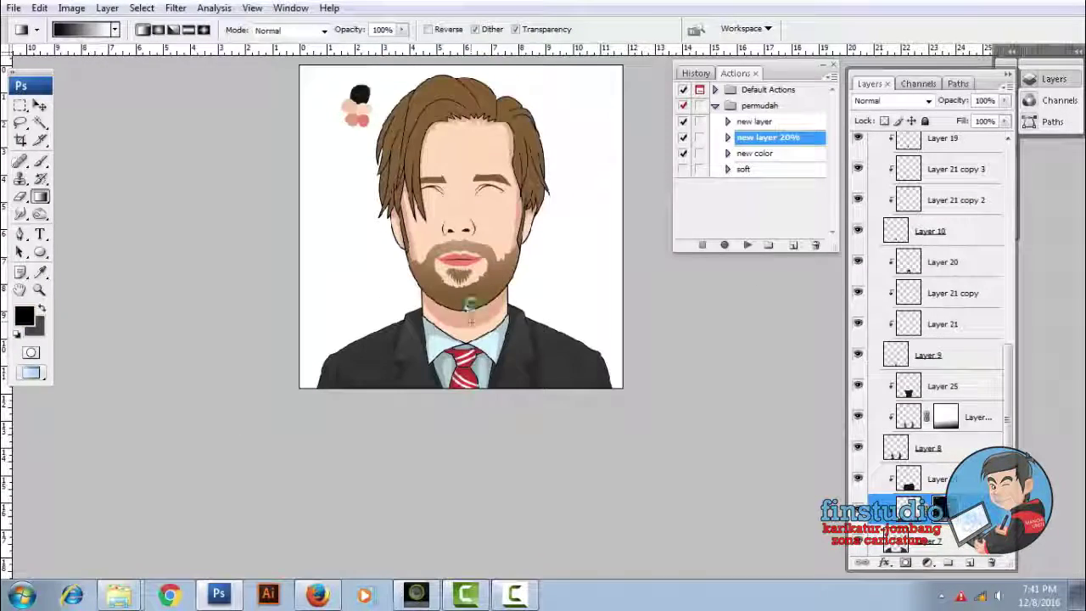
pyautogui.press('v')
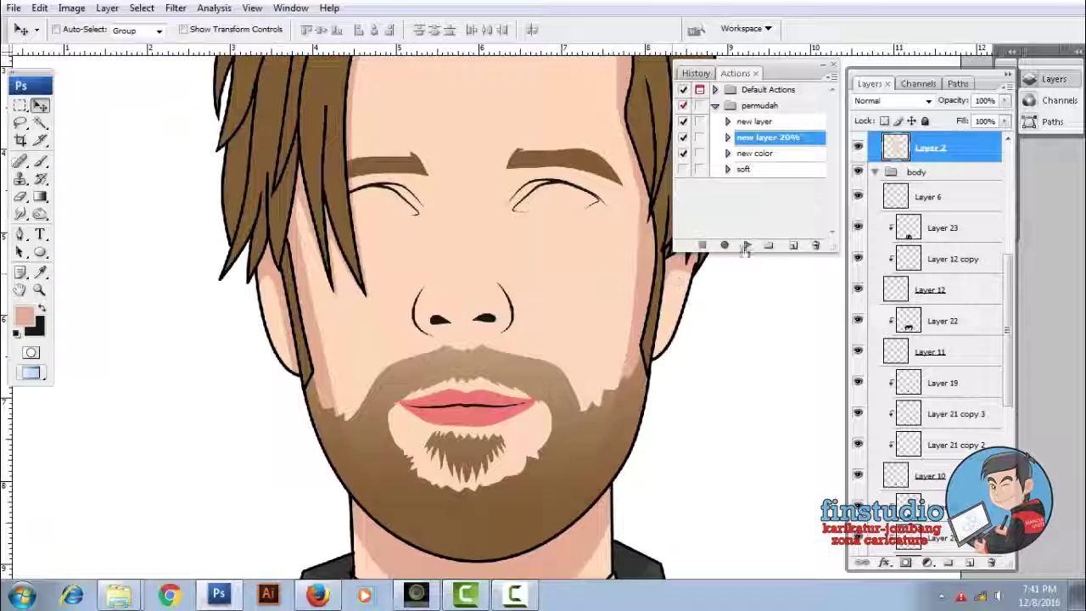
# Add Layer 26 above the skin layer and hide the reference photo
pyautogui.scroll(3, 738, 263)
pyautogui.scroll(2, 941, 283)
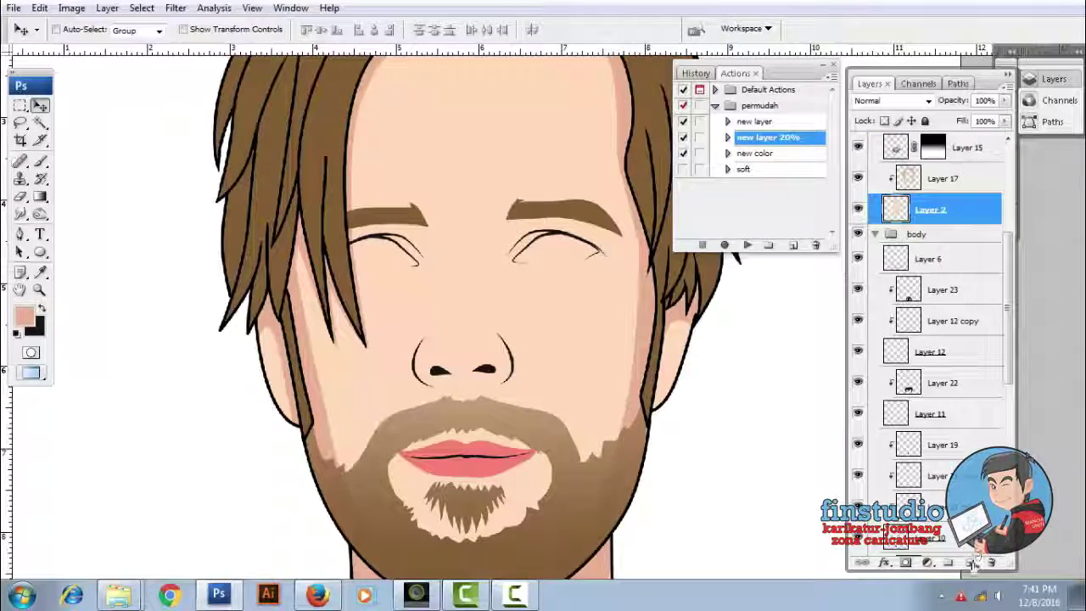
pyautogui.click(970, 563)
pyautogui.click(20, 236)
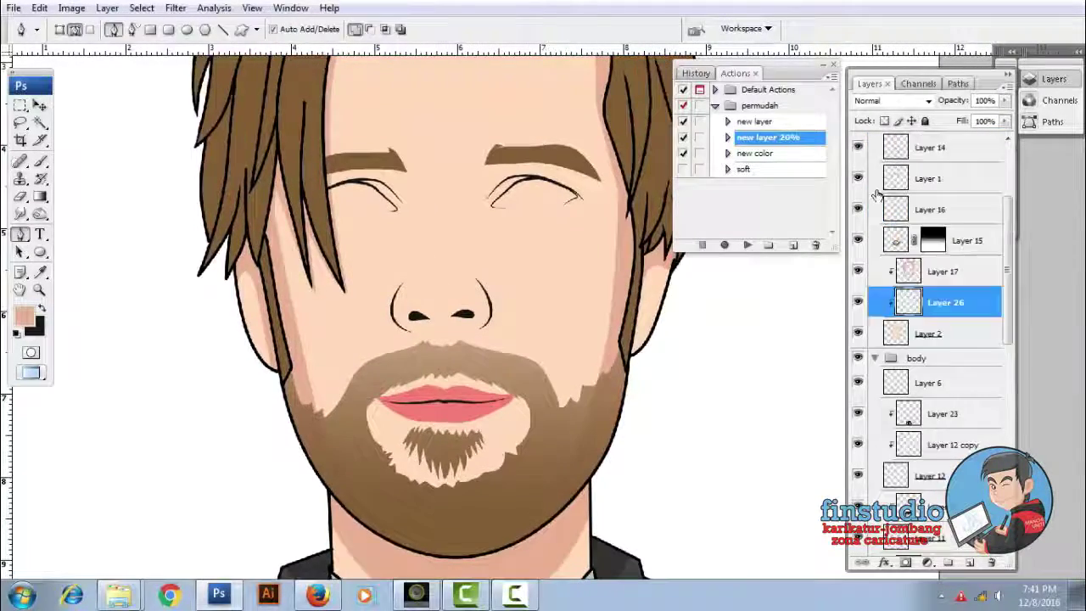
pyautogui.click(856, 178)
pyautogui.scroll(-2, 399, 221)
# Trace the nose shading path and convert it into a selection
pyautogui.click(409, 154)
pyautogui.moveTo(371, 279); pyautogui.dragTo(362, 242)
pyautogui.moveTo(669, 358); pyautogui.dragTo(583, 457)
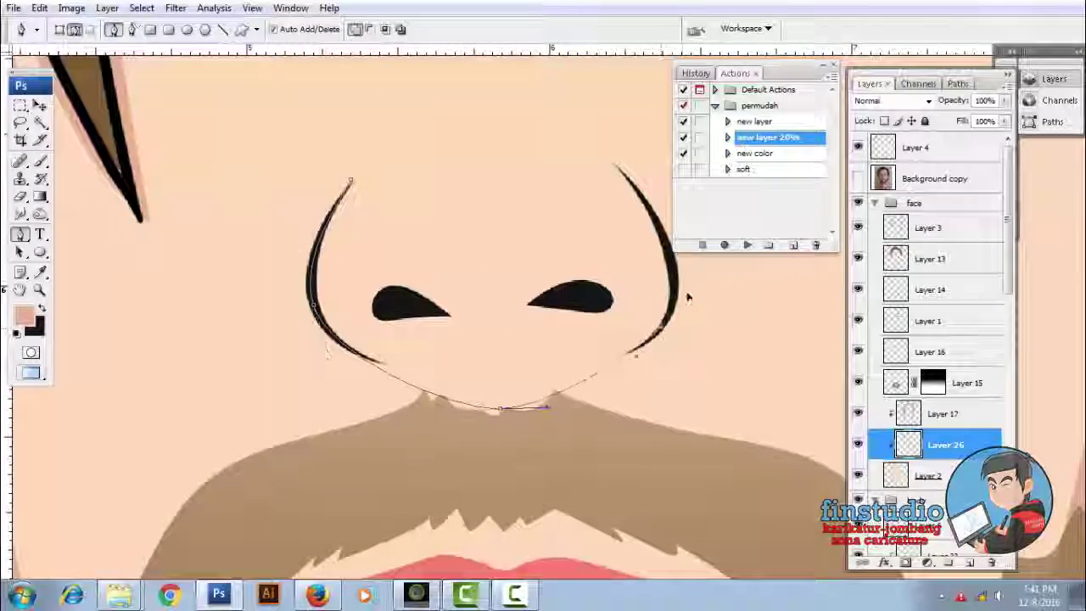
pyautogui.moveTo(633, 400); pyautogui.dragTo(660, 366)
pyautogui.moveTo(458, 333); pyautogui.dragTo(482, 329)
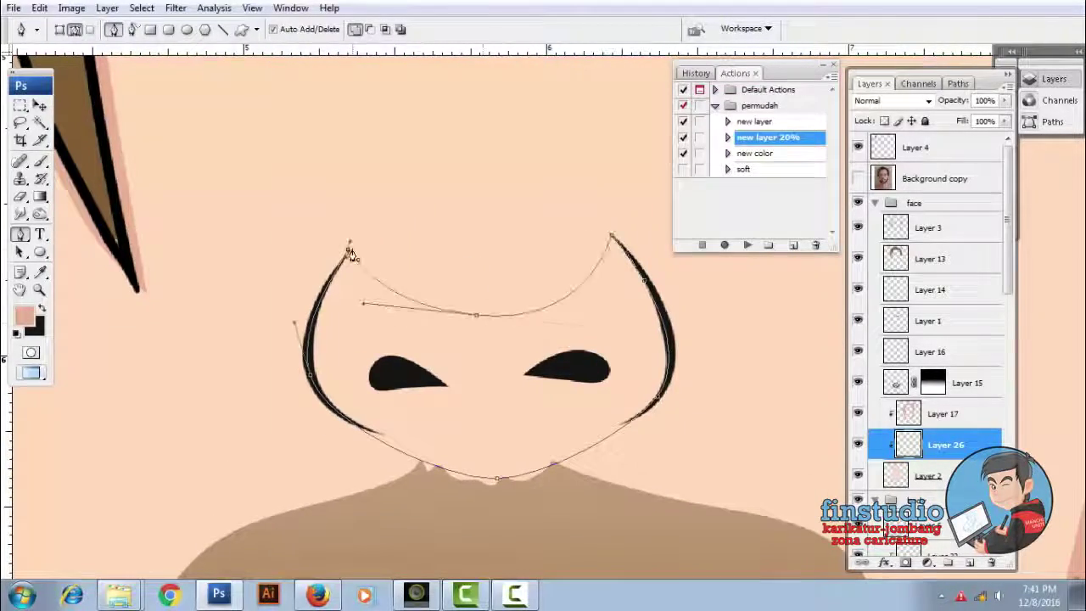
pyautogui.rightClick(538, 235)
pyautogui.click(585, 303)
pyautogui.press('Return')
# Fill the nose selection with a slightly darker skin colour and deselect
pyautogui.press('i')
pyautogui.click(33, 325)
pyautogui.click(971, 219)
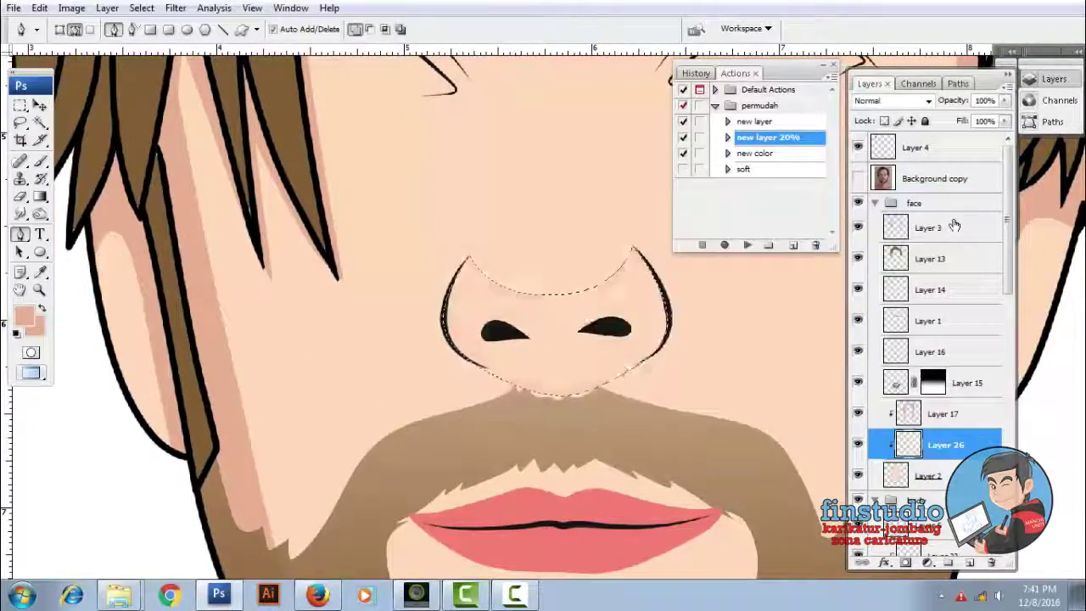
pyautogui.hotkey('ctrl', 'BackSpace')
pyautogui.hotkey('ctrl', 'd')
# Add a new empty Layer 27 for the eyes
pyautogui.hotkey('ctrl', '-')
pyautogui.hotkey('ctrl', '+')
pyautogui.press('p')
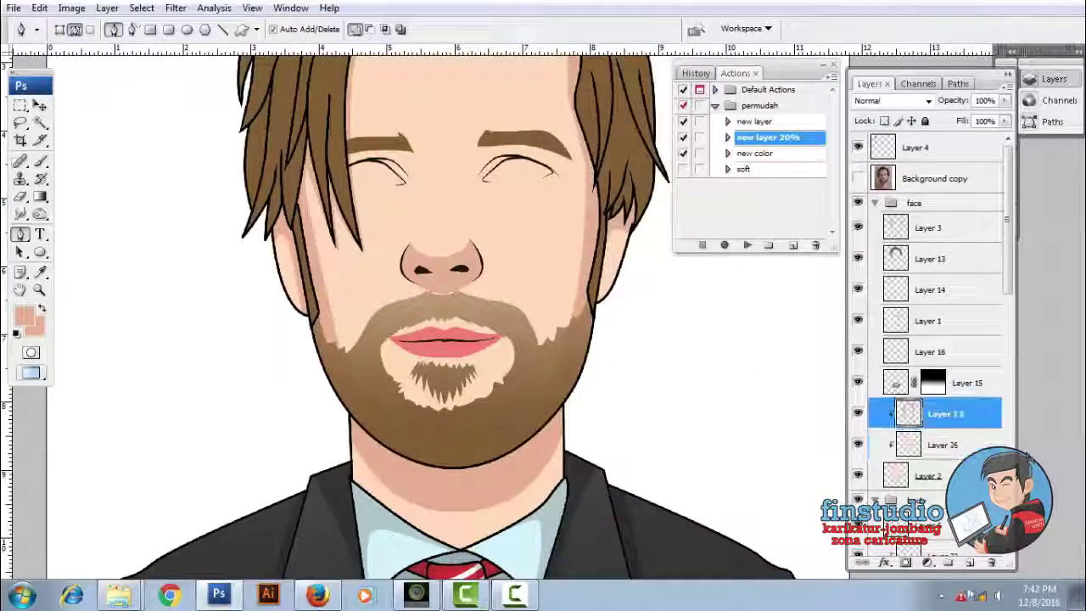
pyautogui.hotkey('ctrl', 'shift', 'alt', 'n')
# Zoom in on the first eye, comparing the cartoon against the reference photo
pyautogui.hotkey('ctrl', '+')
pyautogui.click(858, 178)
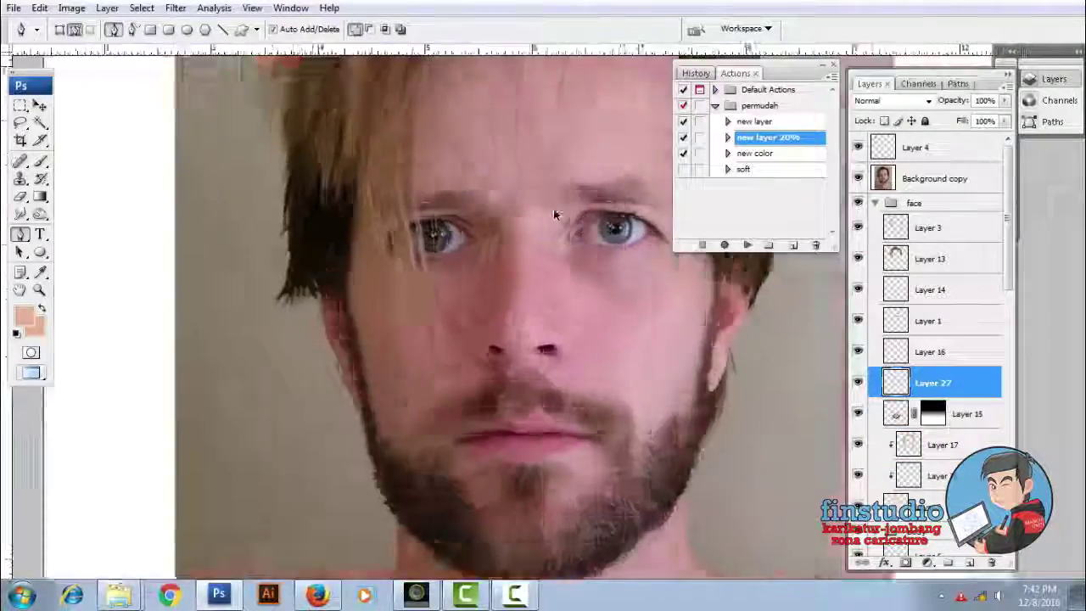
pyautogui.hotkey('ctrl', '+')
pyautogui.hotkey('ctrl', '+')
pyautogui.click(857, 179)
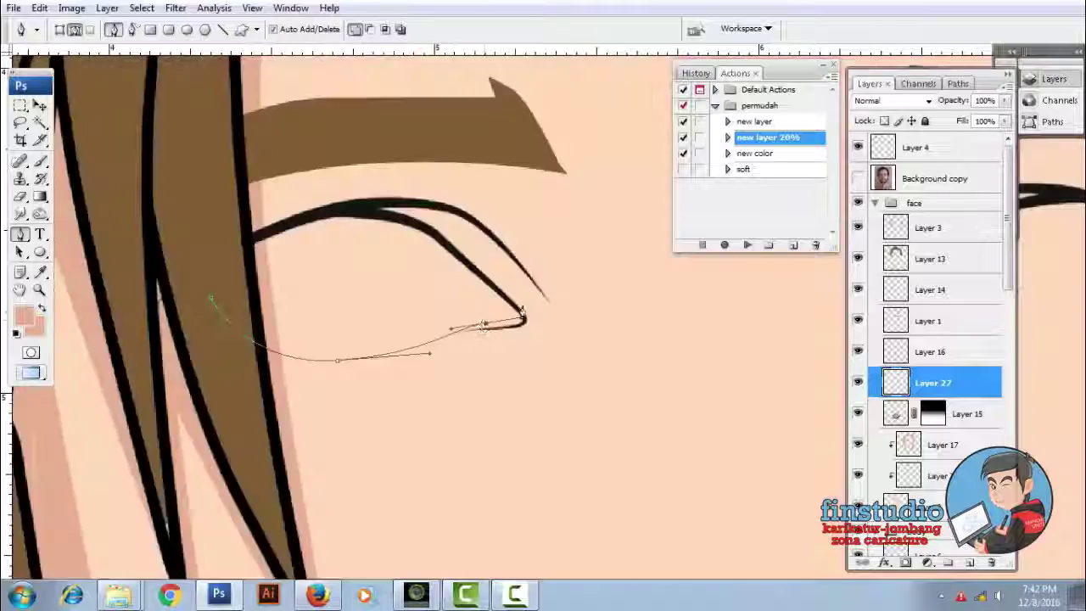
pyautogui.hotkey('ctrl', '+')
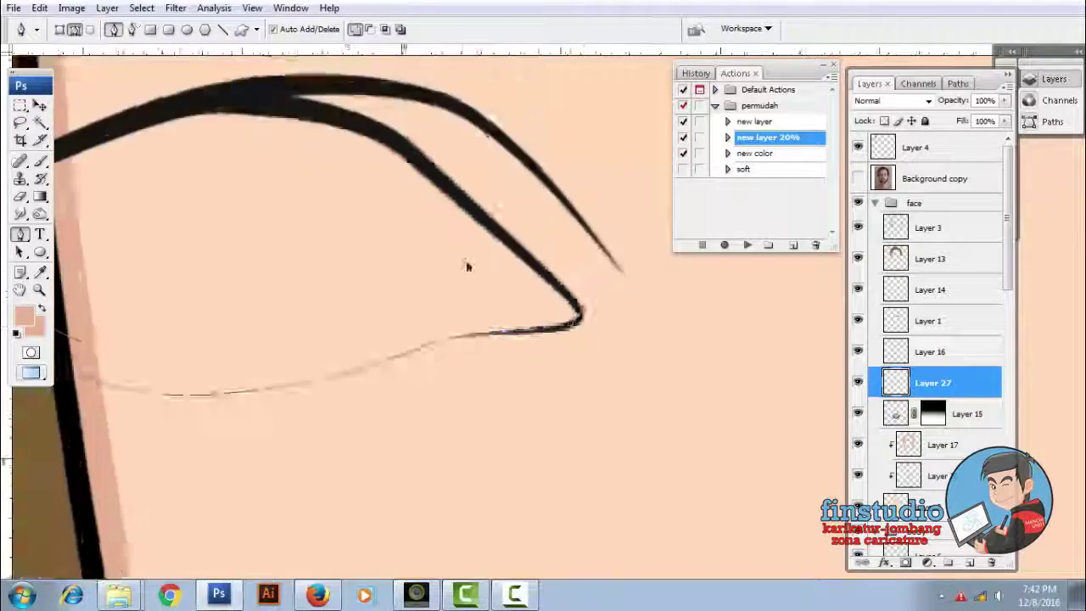
pyautogui.scroll(4, 445, 173)
pyautogui.moveTo(444, 173); pyautogui.dragTo(503, 161)
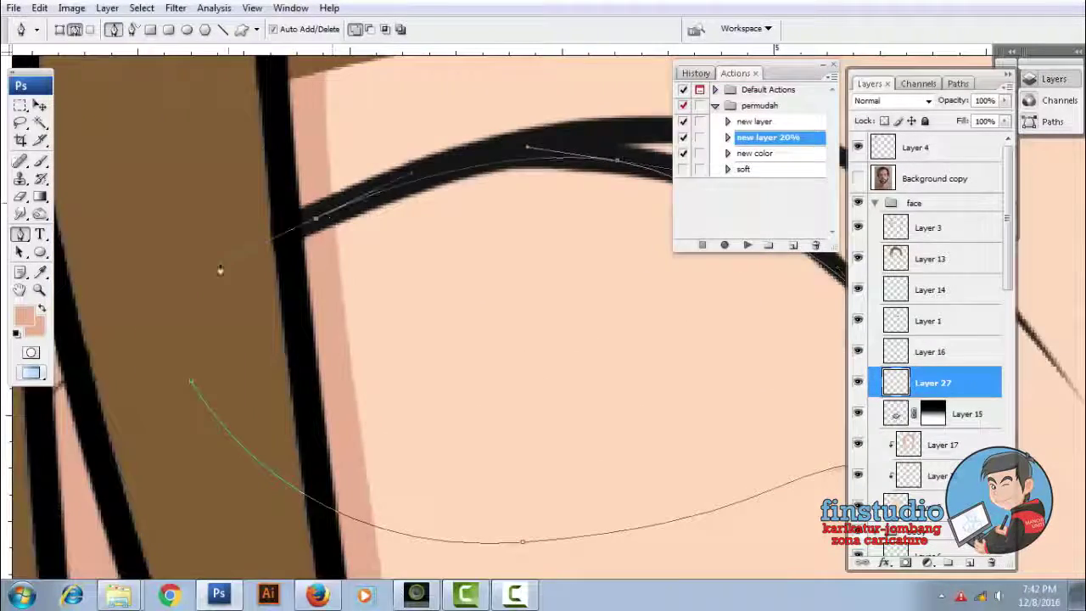
pyautogui.scroll(-3, 397, 229)
# Fill the first eye's selection with white and deselect
pyautogui.click(623, 171)
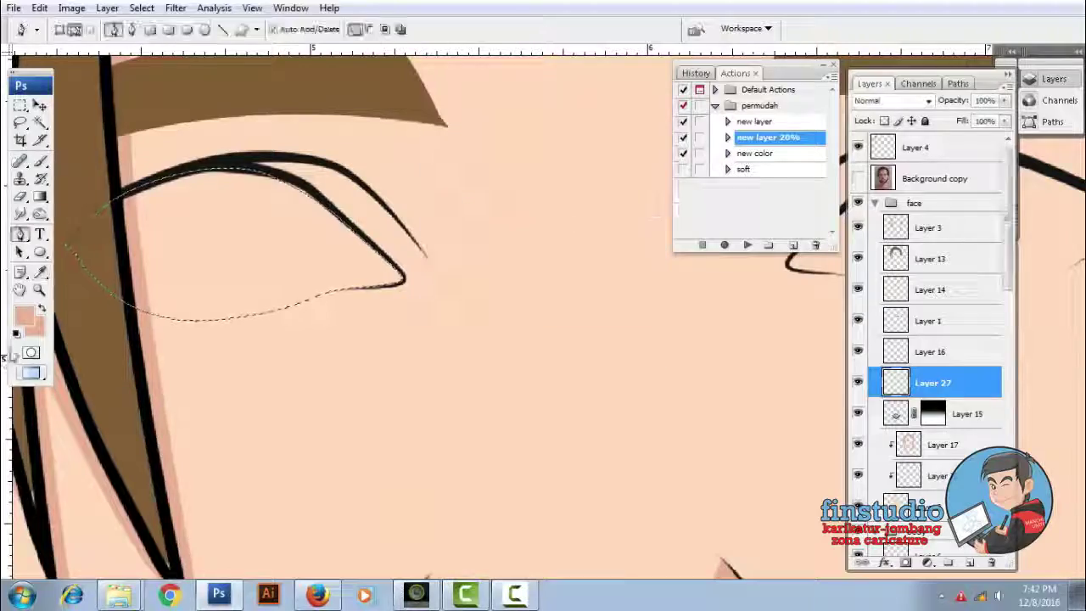
pyautogui.hotkey('ctrl', 'BackSpace')
pyautogui.hotkey('ctrl', 'd')
pyautogui.hotkey('ctrl', '-')
pyautogui.hotkey('ctrl', '+')
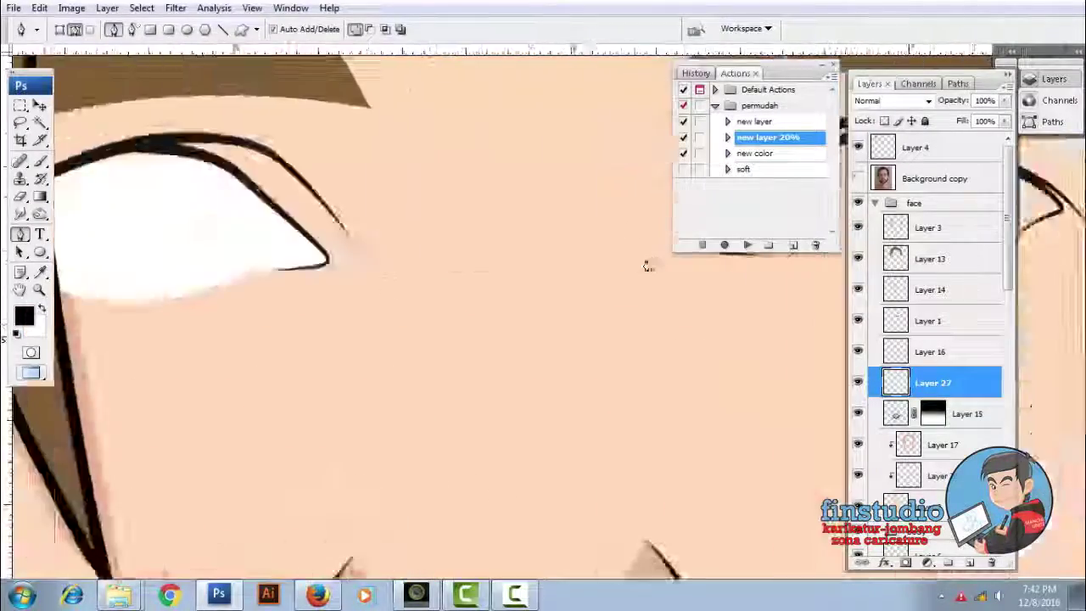
# Trace the second eye's lower and upper lids as a path using the reference photo
pyautogui.click(859, 177)
pyautogui.hotkey('ctrl', '+')
pyautogui.hotkey('ctrl', '+')
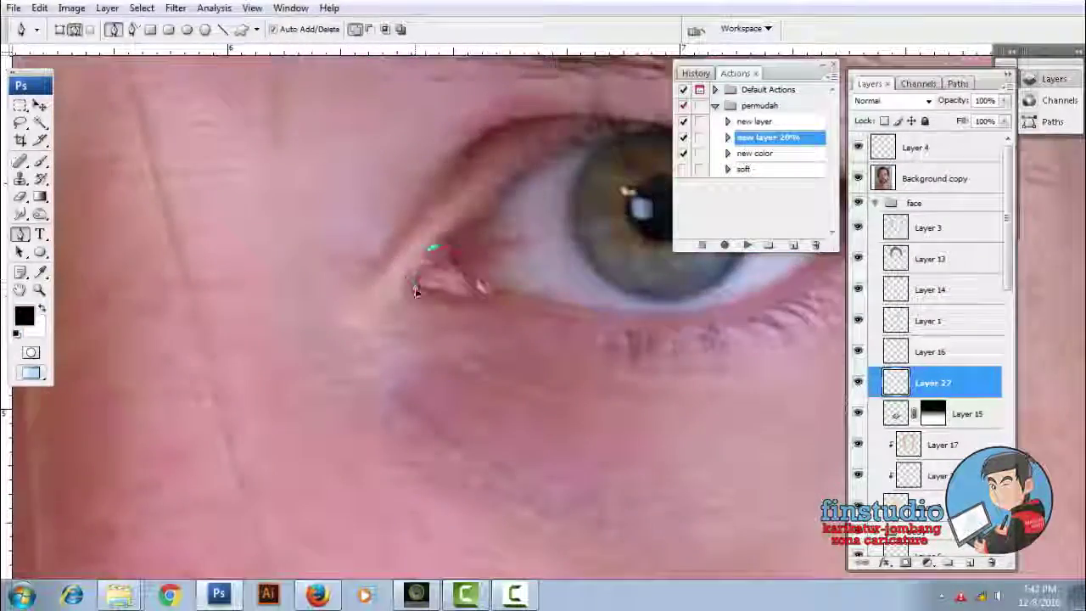
pyautogui.moveTo(559, 316); pyautogui.dragTo(340, 314)
pyautogui.click(858, 178)
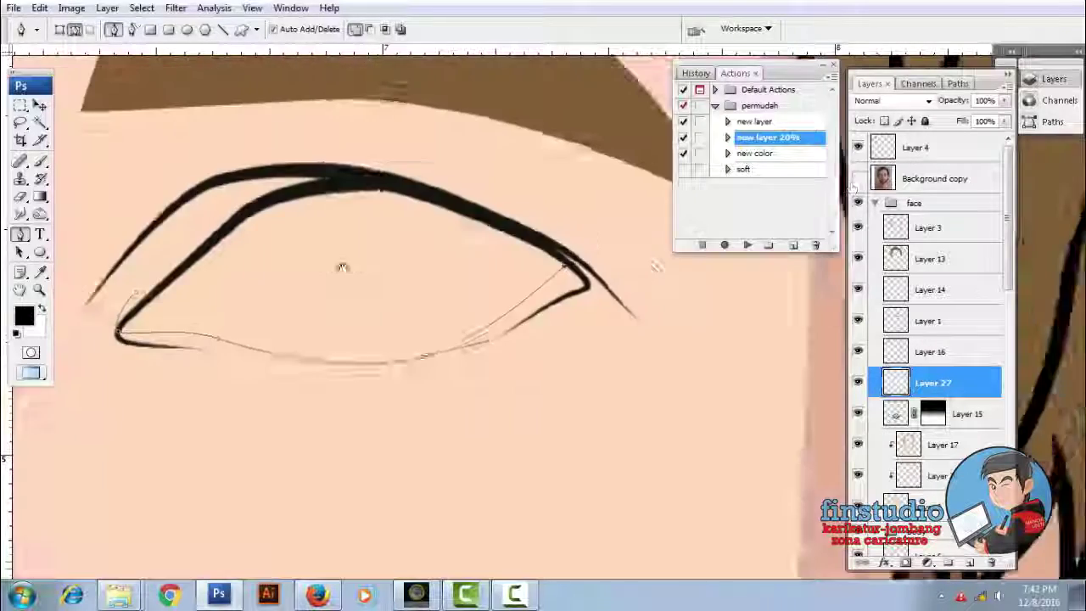
pyautogui.hotkey('ctrl', '+')
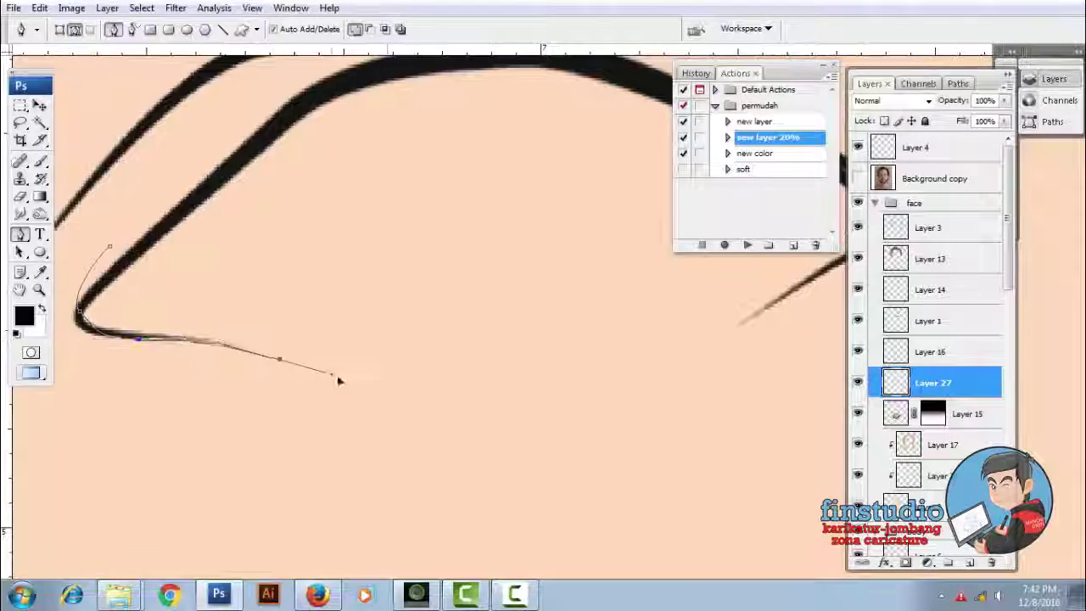
pyautogui.moveTo(405, 390); pyautogui.dragTo(538, 329)
pyautogui.hotkey('ctrl', '-')
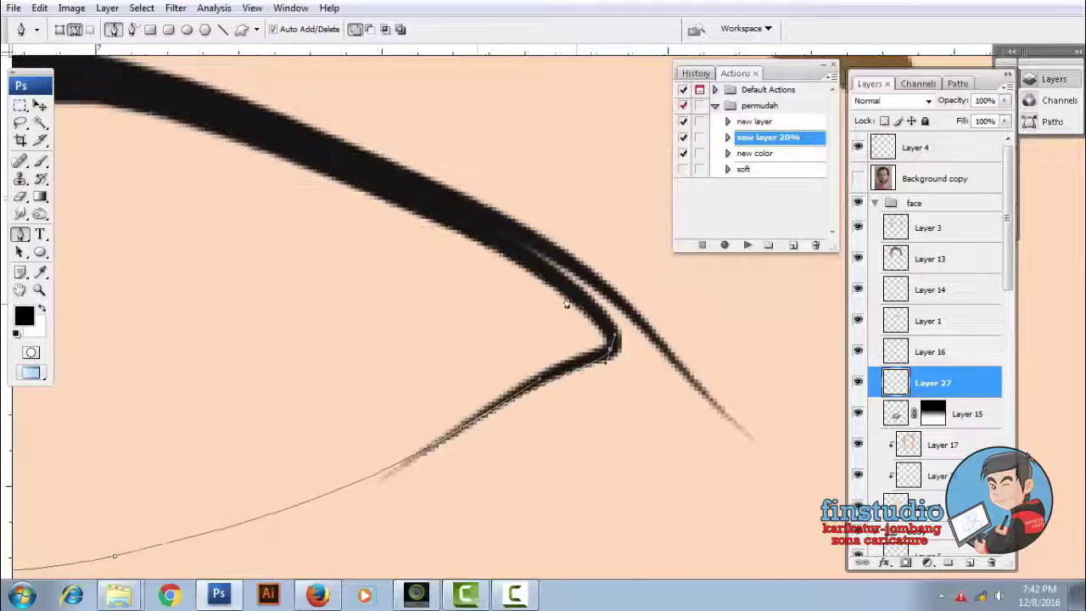
pyautogui.moveTo(425, 182); pyautogui.dragTo(288, 222)
pyautogui.hotkey('ctrl', '+')
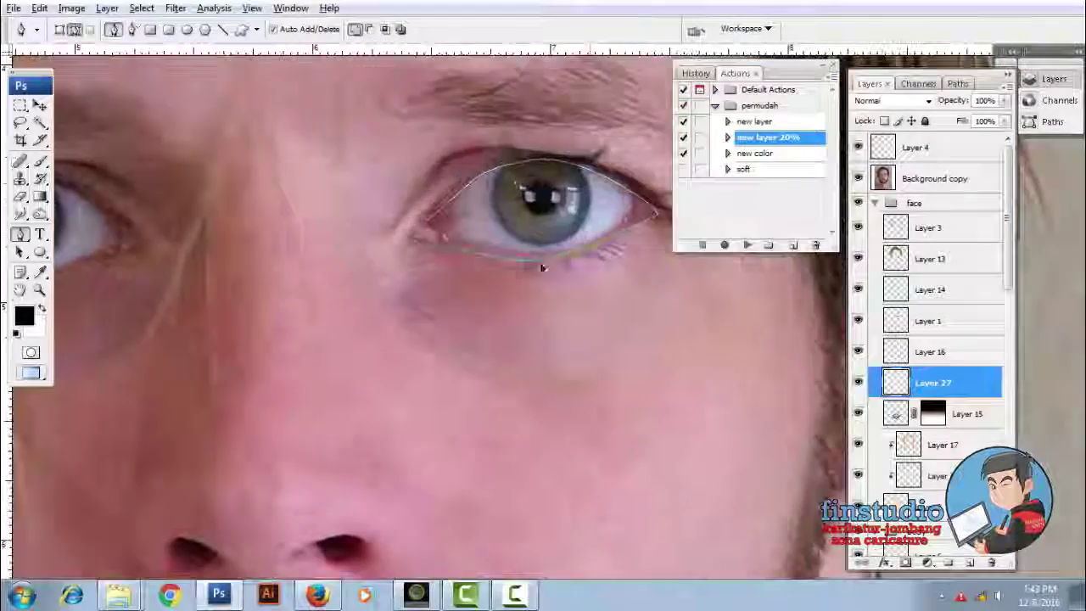
# Turn the second eye path into a feathered selection and fill it white
pyautogui.click(858, 178)
pyautogui.hotkey('ctrl', 'Return')
pyautogui.hotkey('ctrl', 'alt', 'd')
pyautogui.click(625, 170)
pyautogui.hotkey('ctrl', 'BackSpace')
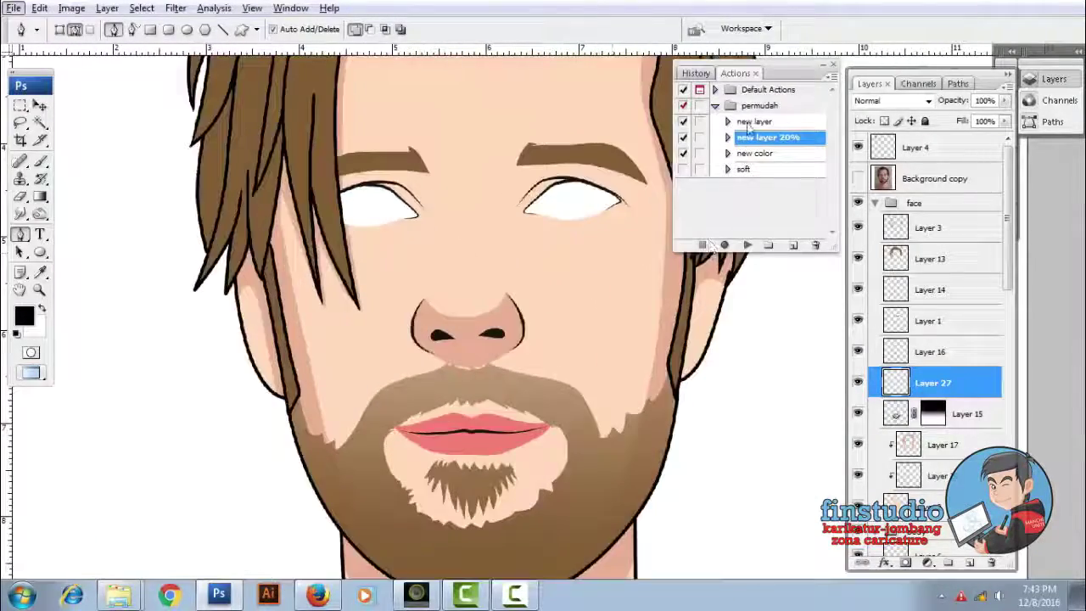
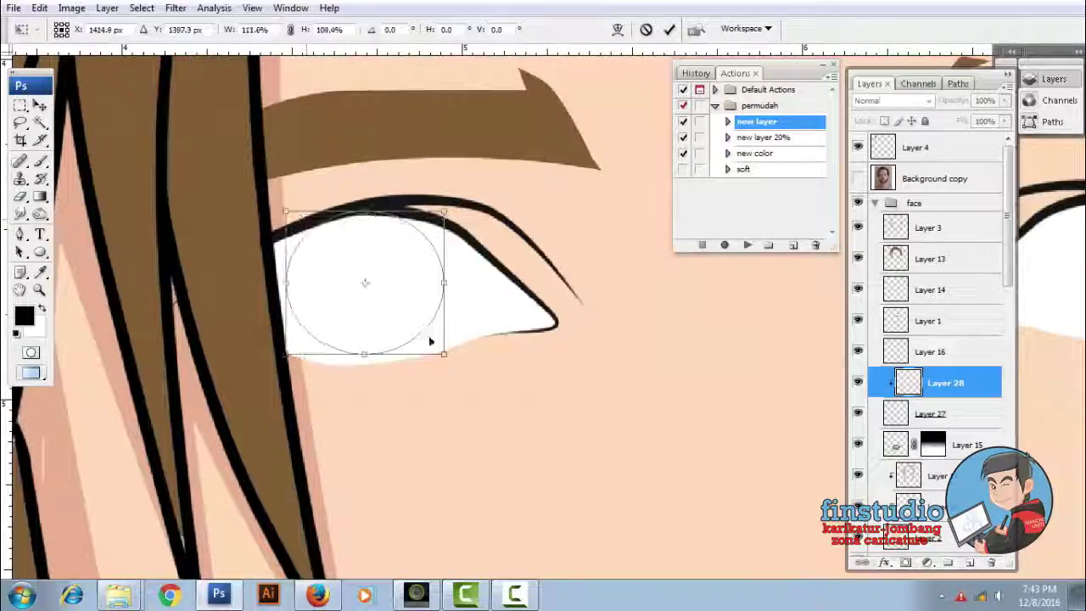
# Fill the left eye's circle outline with solid black
pyautogui.rightClick(510, 157)
pyautogui.click(553, 230)
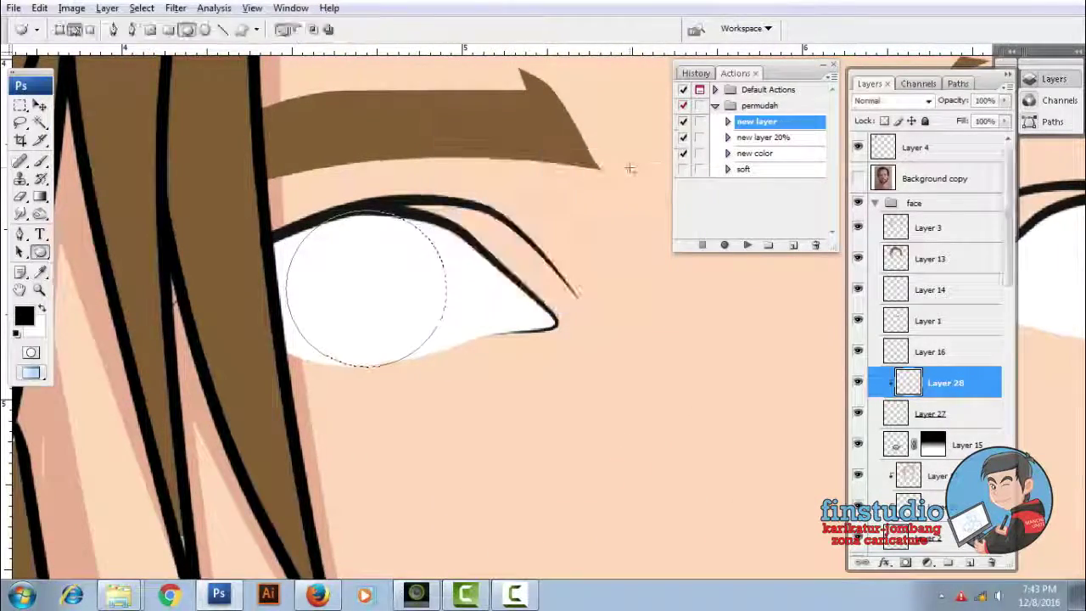
pyautogui.press('Return')
pyautogui.click(40, 106)
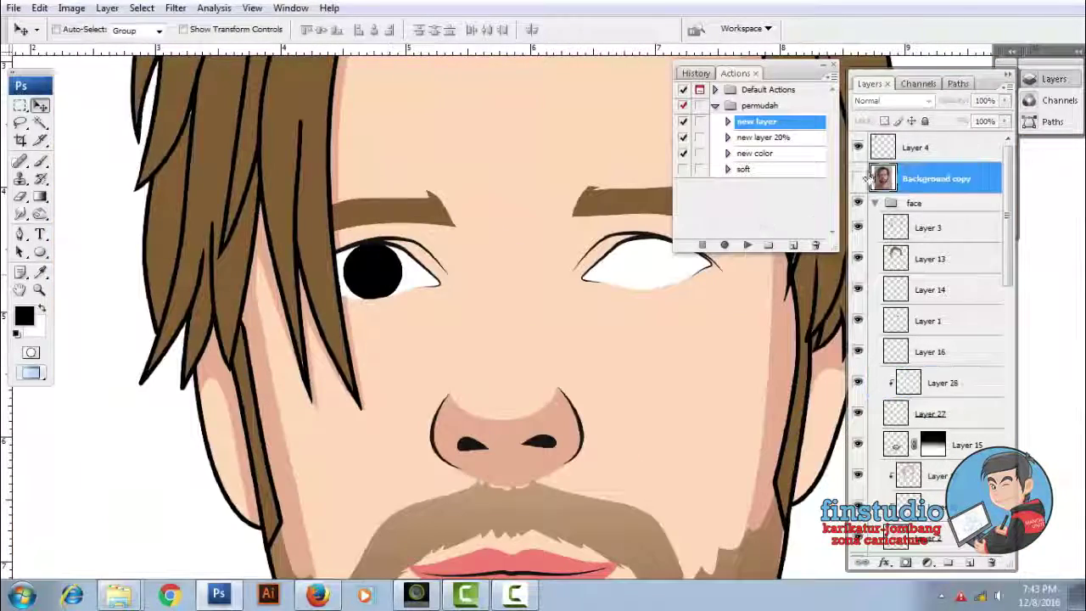
# Duplicate Layer 28's black iris for the right eye, checking against the reference photo
pyautogui.click(858, 178)
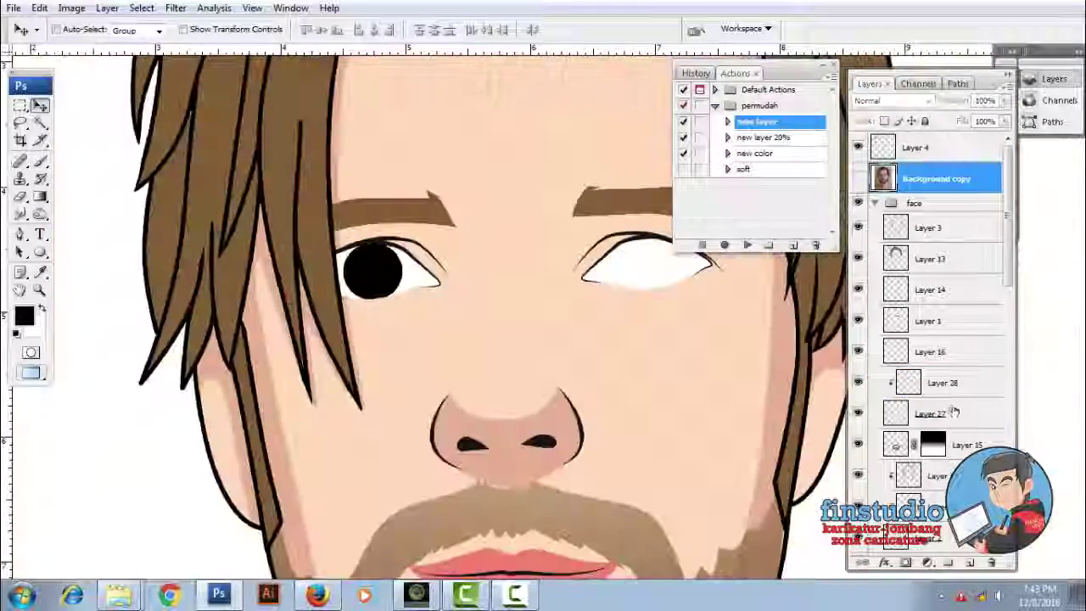
pyautogui.click(938, 382)
pyautogui.hotkey('ctrl', 'j')
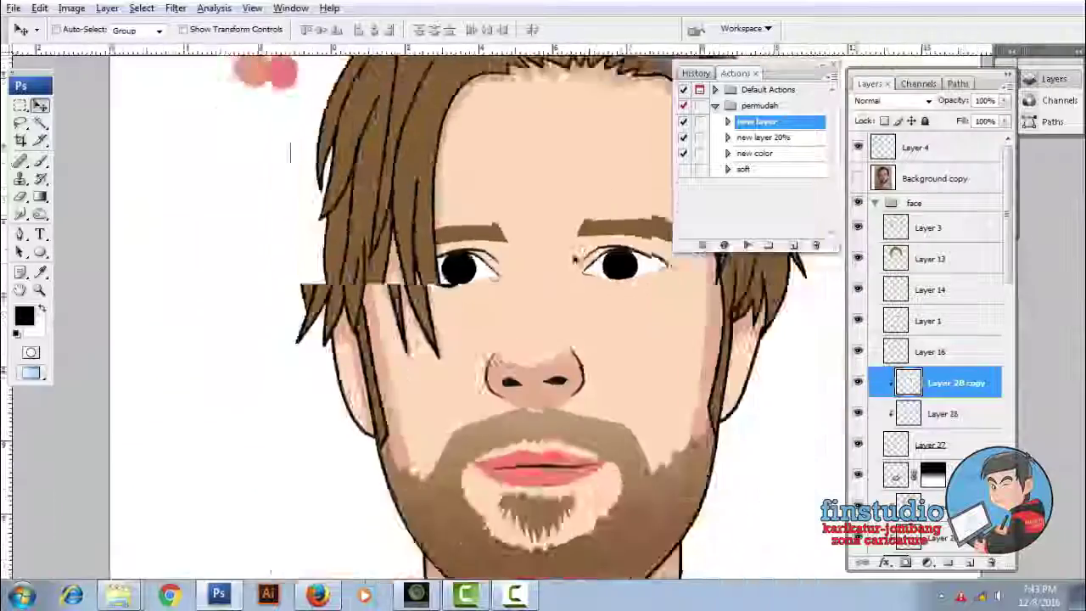
pyautogui.scroll(2, 560, 238)
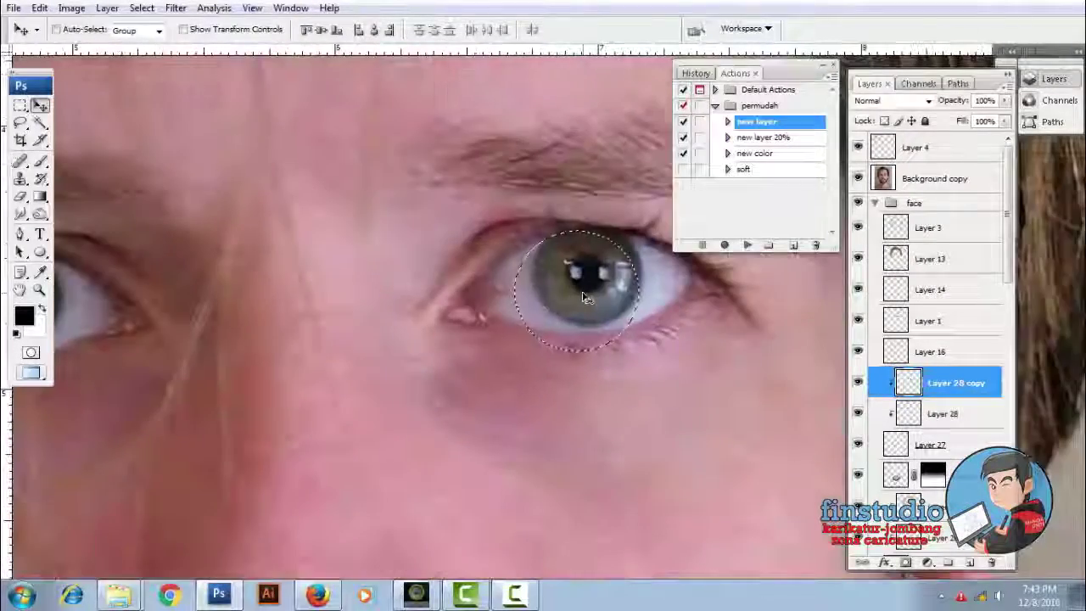
pyautogui.click(858, 178)
pyautogui.scroll(-3, 532, 282)
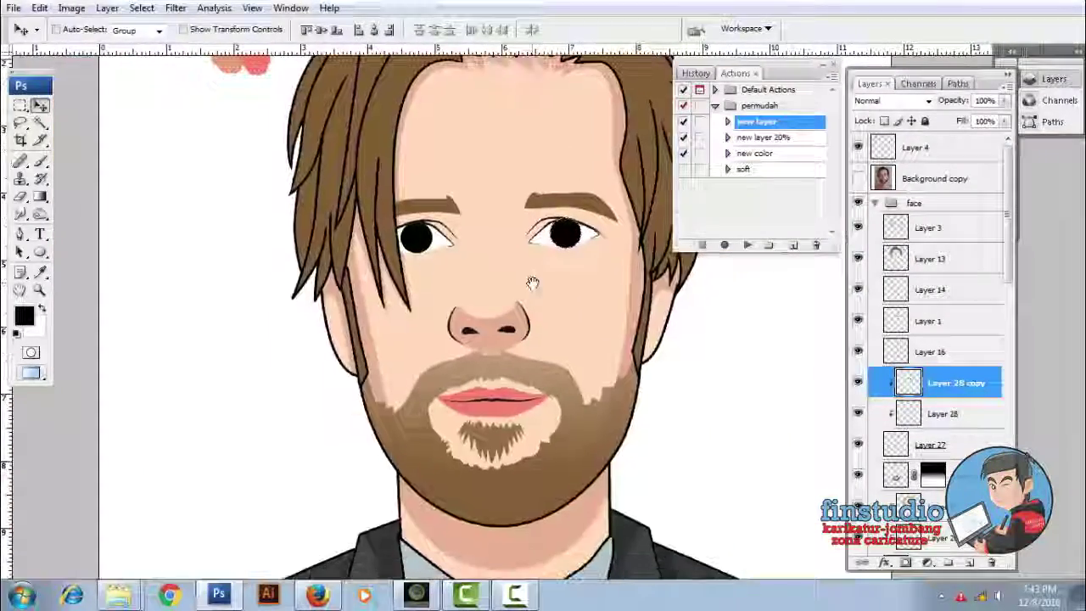
pyautogui.scroll(-2, 543, 272)
pyautogui.scroll(3, 365, 280)
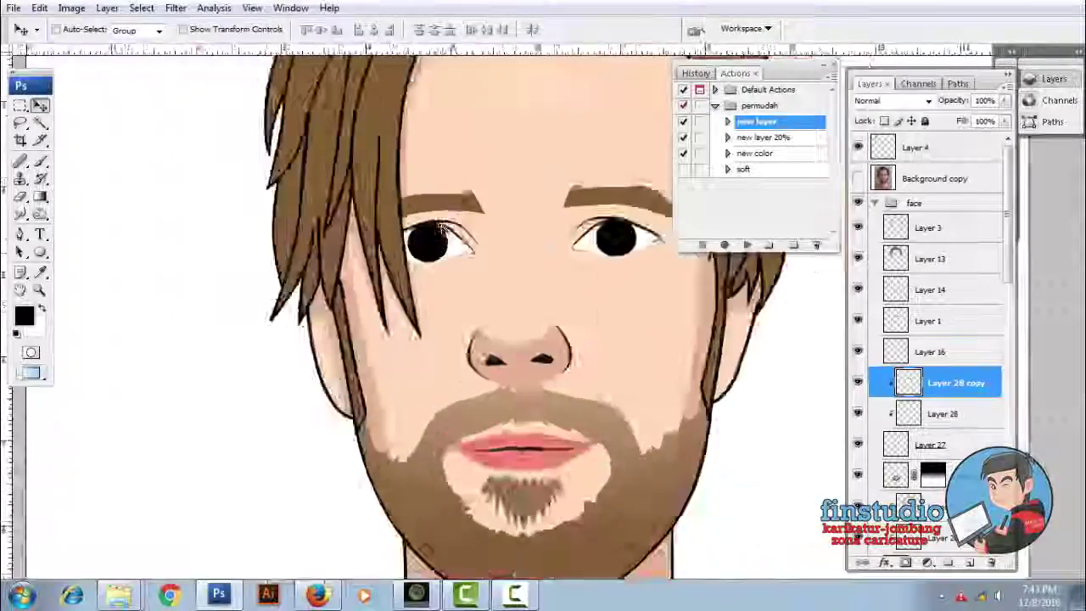
pyautogui.scroll(1, 365, 279)
pyautogui.scroll(2, 364, 279)
# Select Layer 28 from the canvas and run the new-layer action
pyautogui.rightClick(364, 281)
pyautogui.click(391, 306)
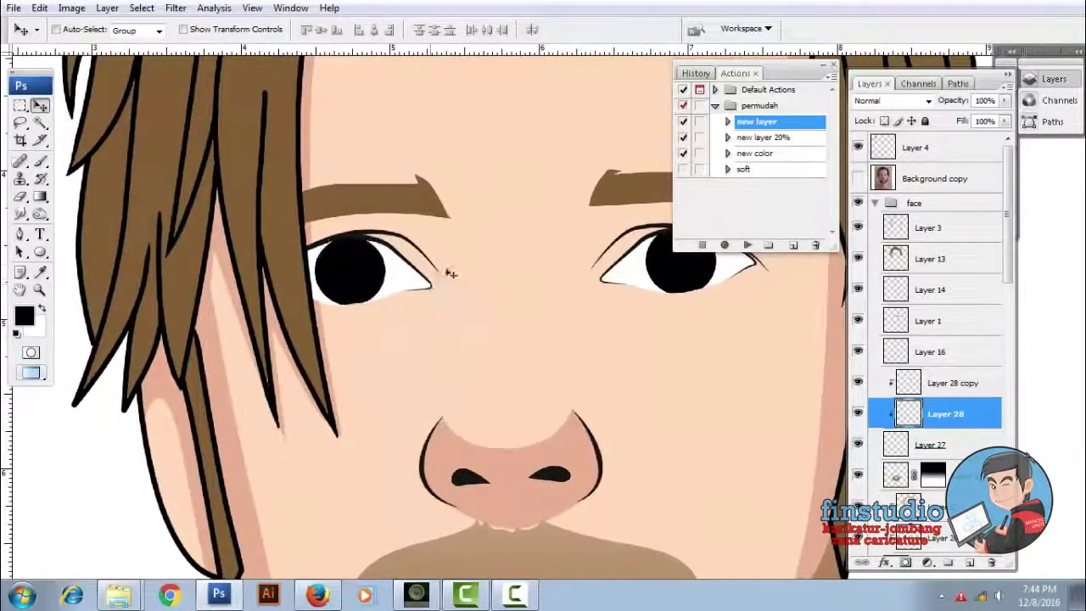
pyautogui.scroll(-3, 433, 289)
pyautogui.scroll(3, 515, 244)
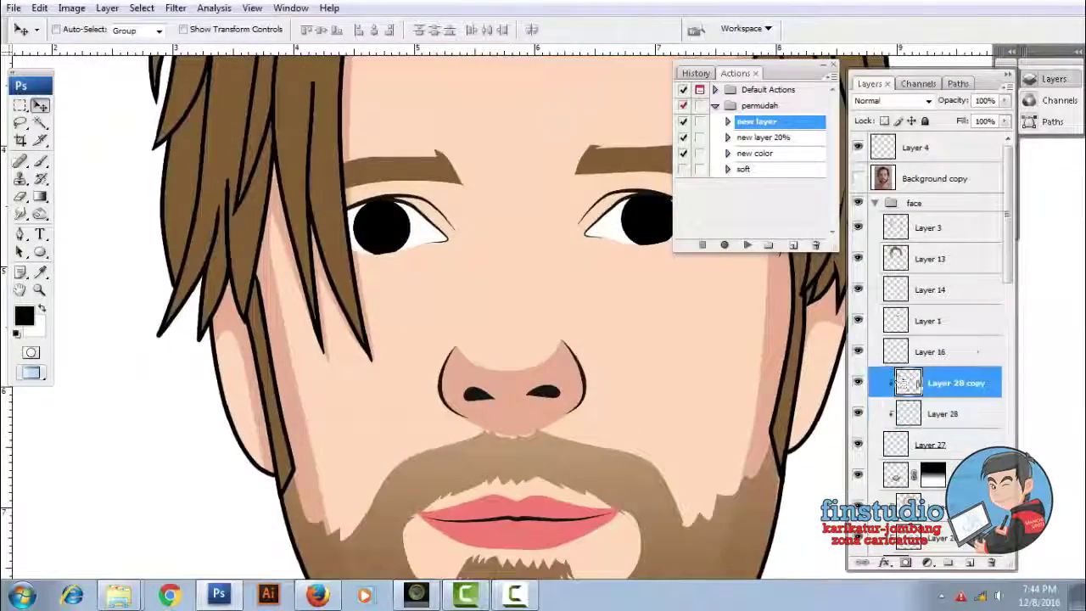
pyautogui.click(746, 245)
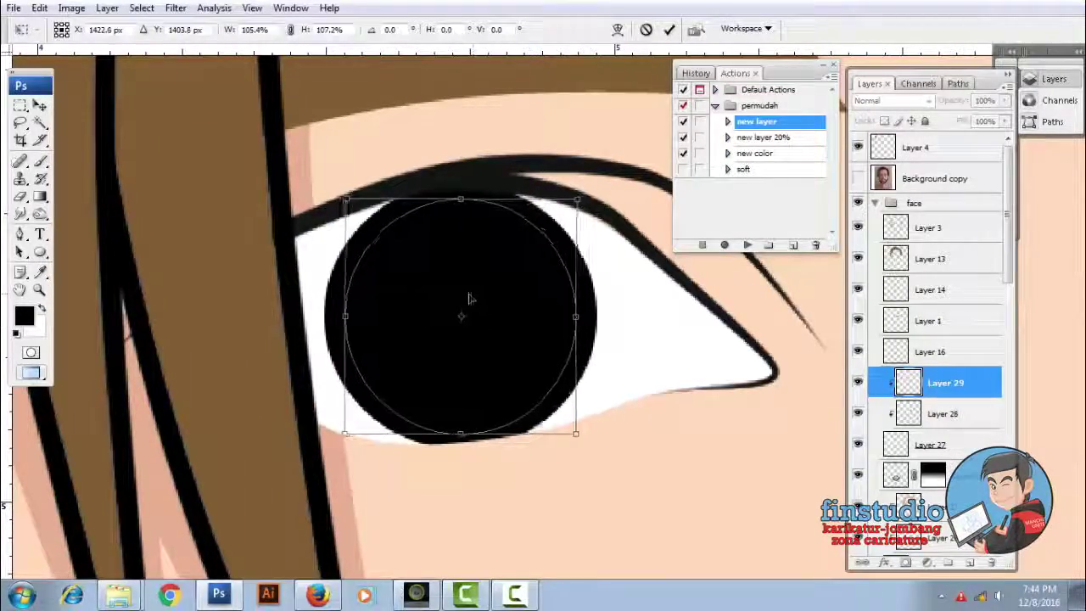
# Fill the inner ellipse selection with green as the background colour
pyautogui.rightClick(499, 266)
pyautogui.click(625, 166)
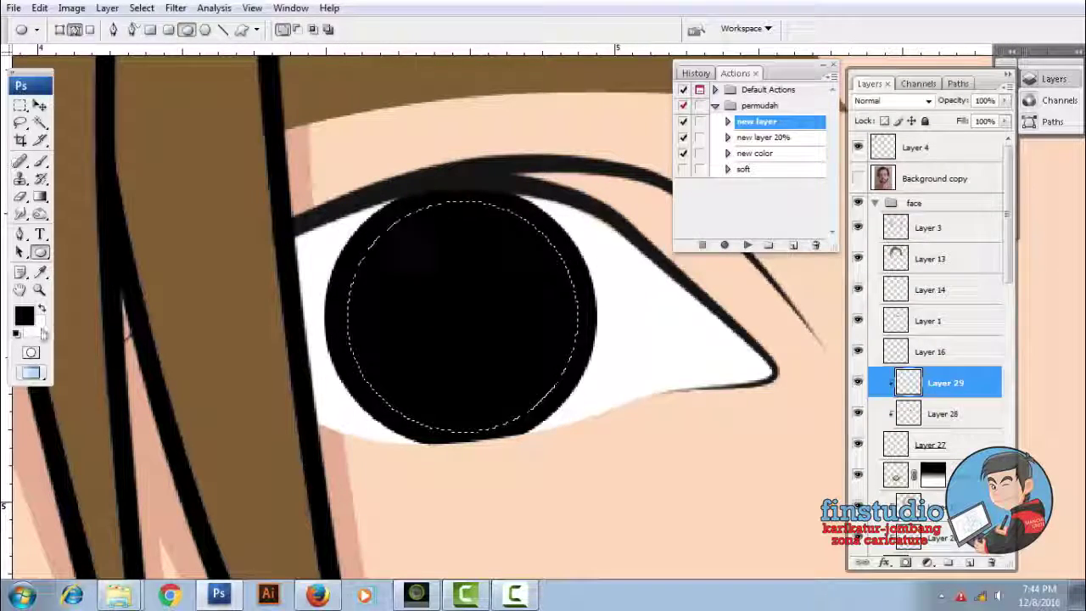
pyautogui.click(34, 323)
pyautogui.click(726, 267)
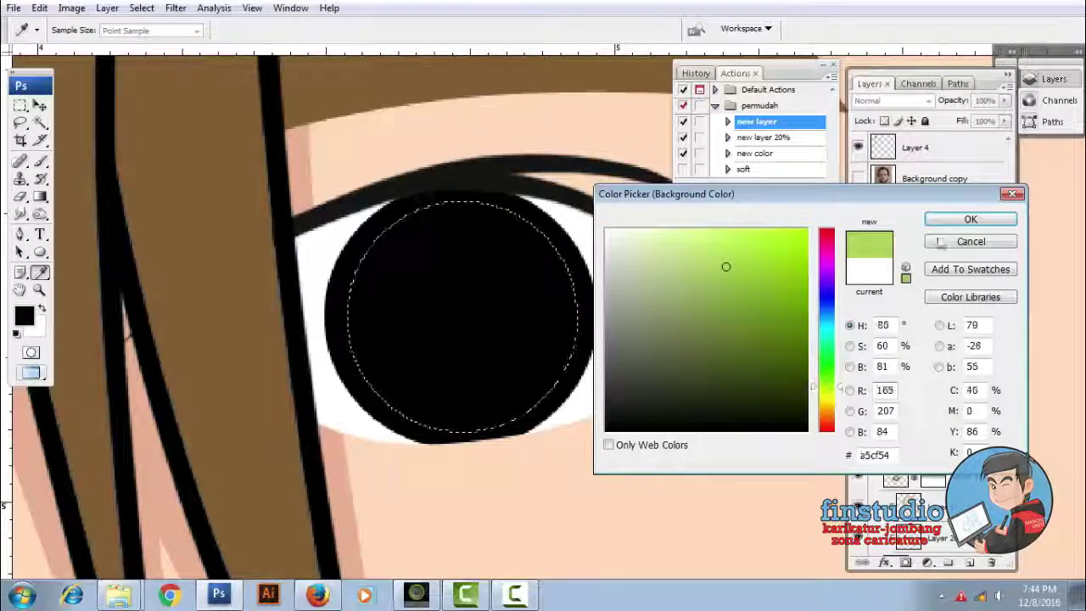
pyautogui.press('Return')
pyautogui.hotkey('ctrl', 'BackSpace')
pyautogui.hotkey('ctrl', 'd')
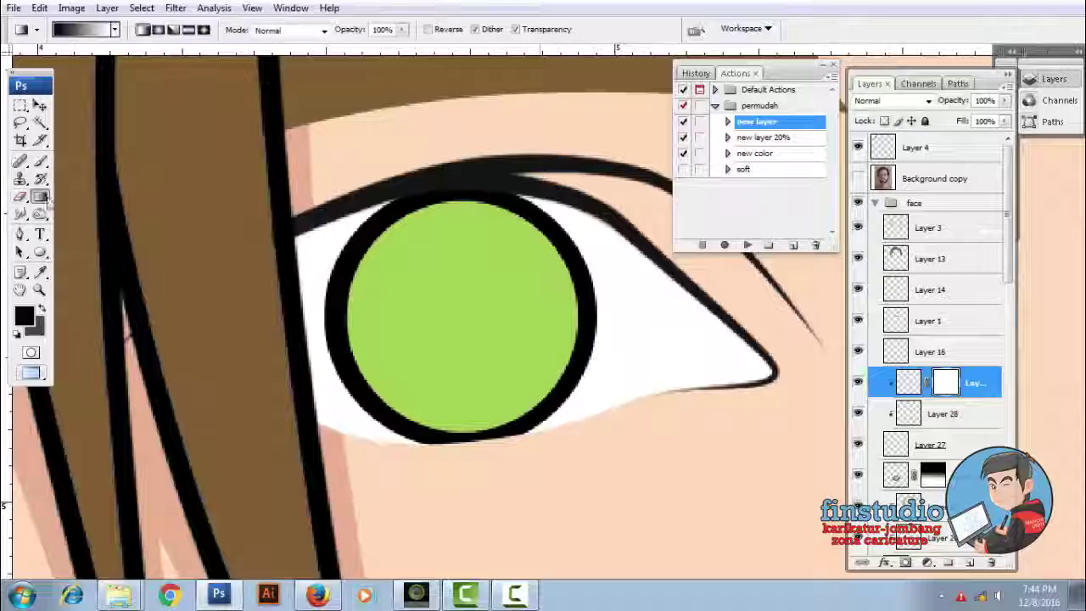
# Shade the iris black-to-green with a gradient, review the eyes, and add Layer 30
pyautogui.moveTo(458, 220); pyautogui.dragTo(453, 396)
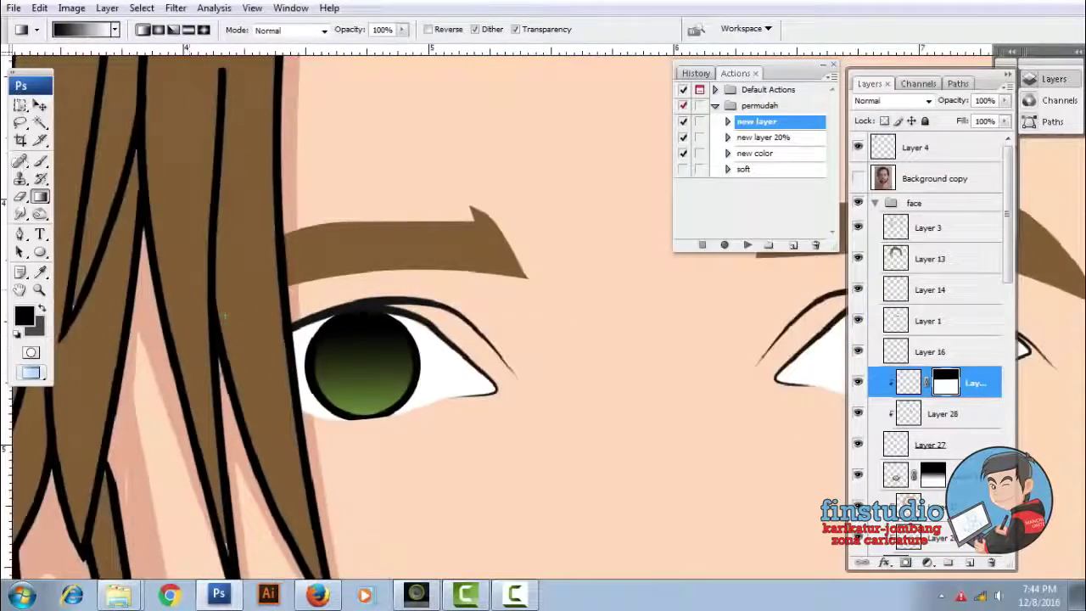
pyautogui.press('v')
pyautogui.hotkey('ctrl', '+')
pyautogui.hotkey('ctrl', '+')
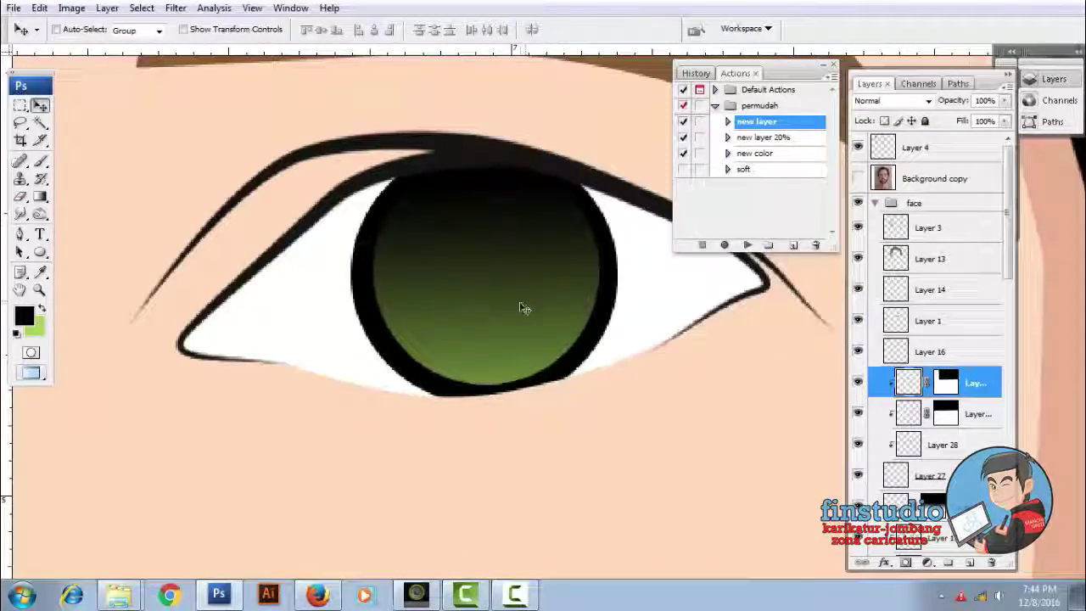
pyautogui.hotkey('ctrl', '-')
pyautogui.hotkey('ctrl', '-')
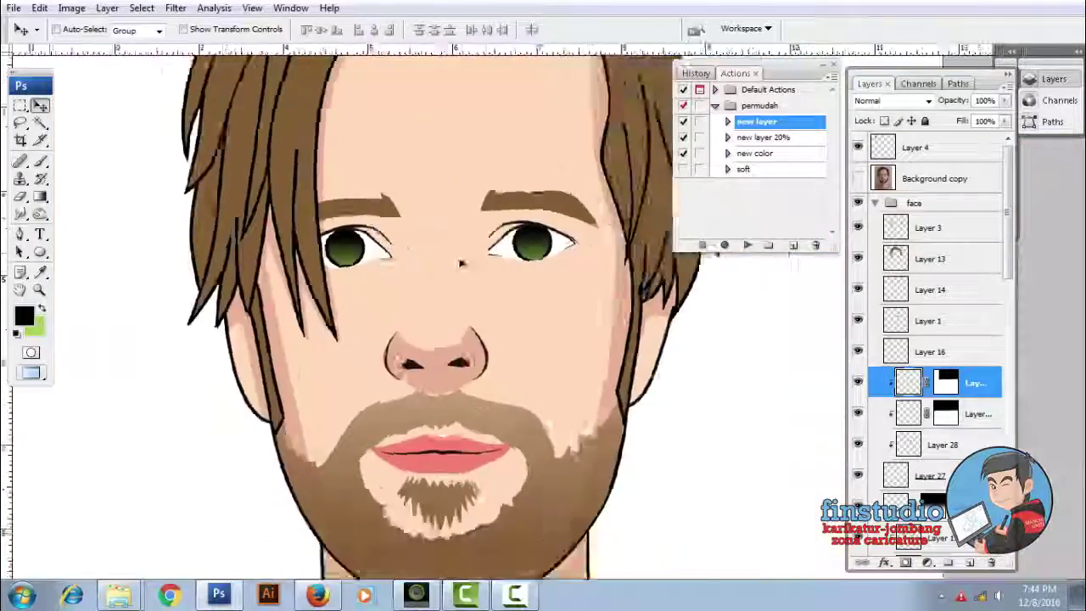
pyautogui.hotkey('ctrl', '-')
pyautogui.hotkey('ctrl', '+')
pyautogui.hotkey('ctrl', 'shift', 'alt', 'n')
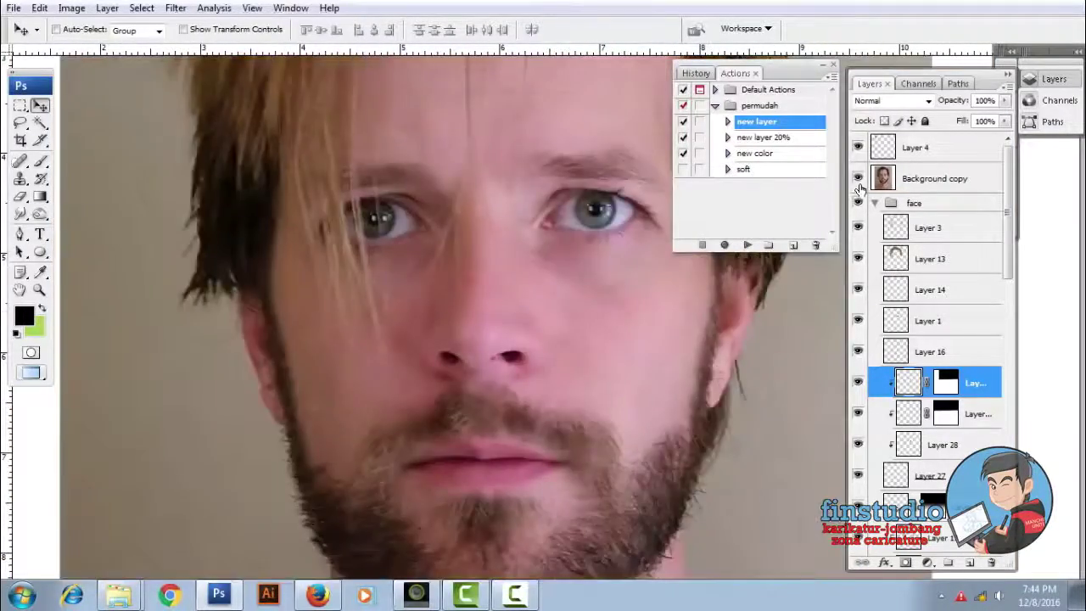
pyautogui.scroll(5, 374, 216)
# Draw the pupil ellipse and fill it with black
pyautogui.press('u')
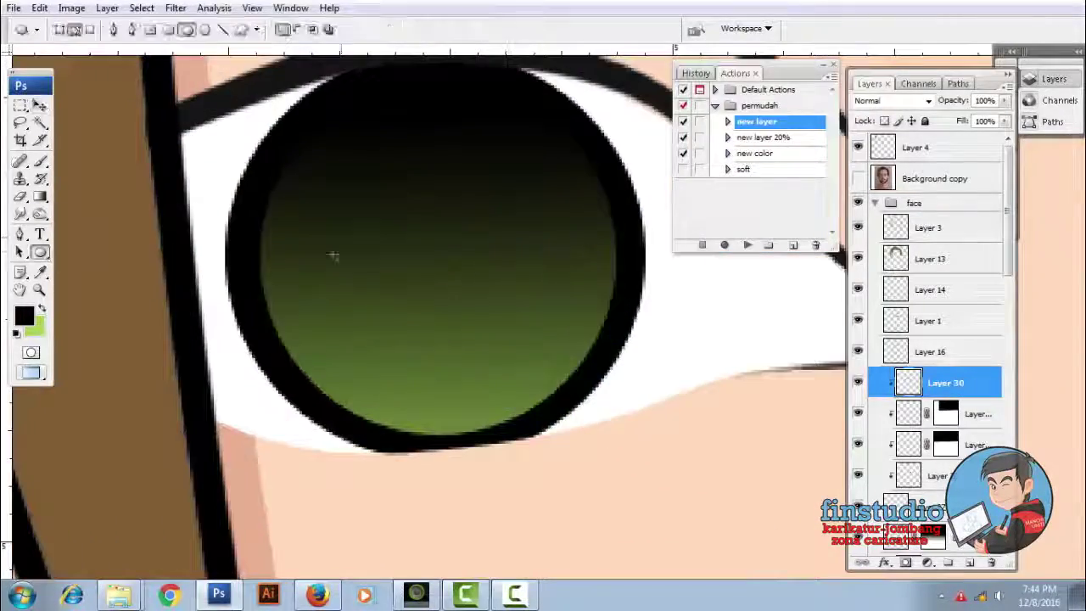
pyautogui.rightClick(536, 207)
pyautogui.click(560, 267)
pyautogui.click(611, 172)
pyautogui.hotkey('alt', 'BackSpace')
pyautogui.hotkey('ctrl', 'd')
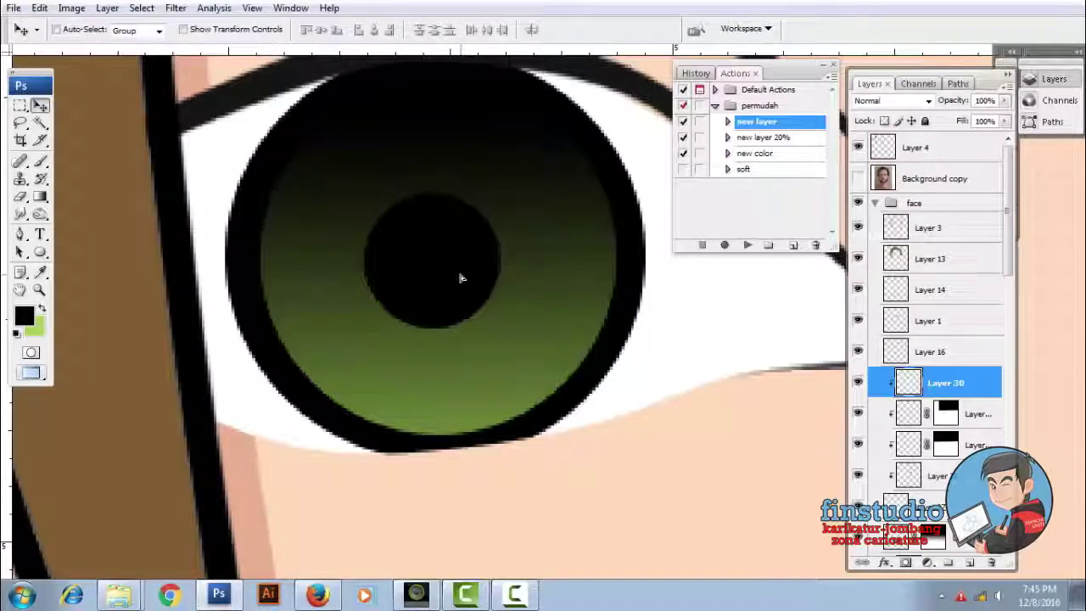
# Duplicate the black pupil onto the other eye
pyautogui.scroll(-5, 472, 269)
pyautogui.hotkey('ctrl', 'j')
pyautogui.scroll(2, 551, 284)
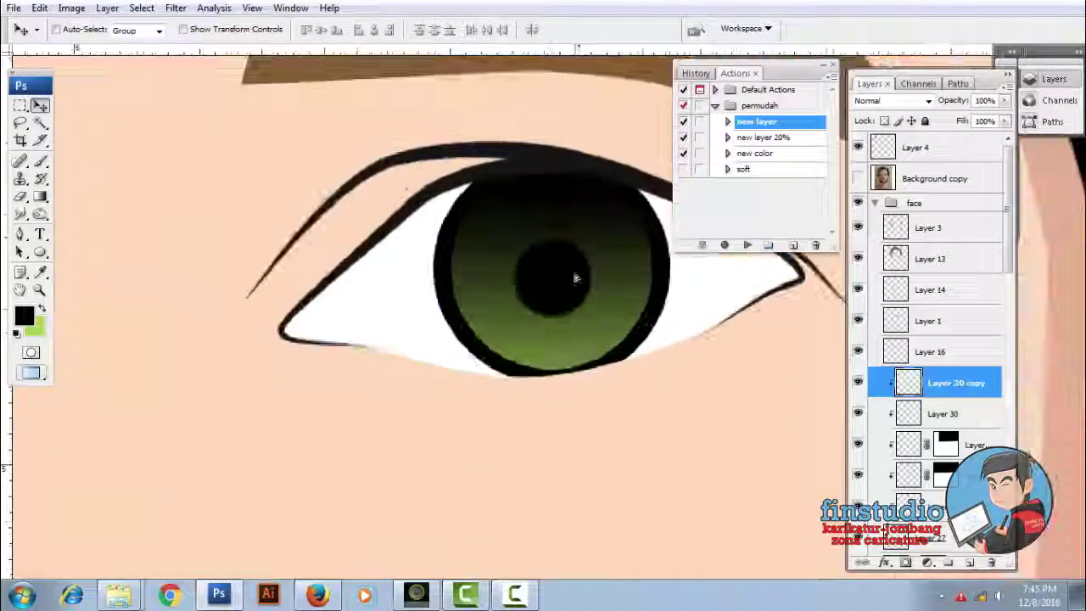
pyautogui.scroll(-5, 552, 285)
pyautogui.scroll(3, 531, 249)
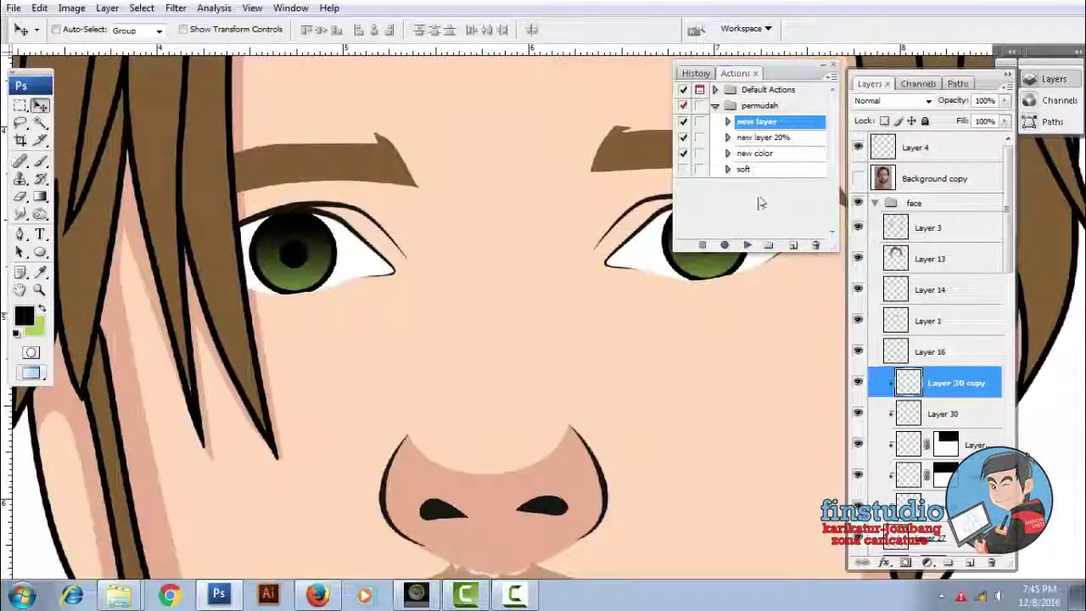
# On a new clipped layer, select an oval over the iris's upper right and lighten it to white
pyautogui.click(747, 244)
pyautogui.scroll(3, 269, 229)
pyautogui.press('u')
pyautogui.moveTo(368, 235); pyautogui.dragTo(437, 276)
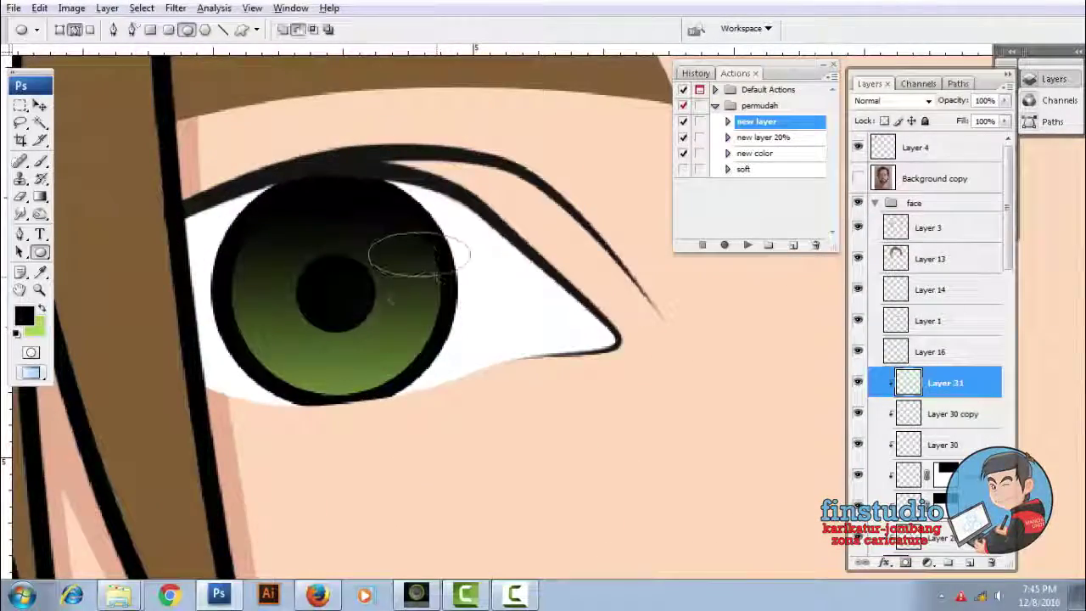
pyautogui.rightClick(494, 197)
pyautogui.click(543, 252)
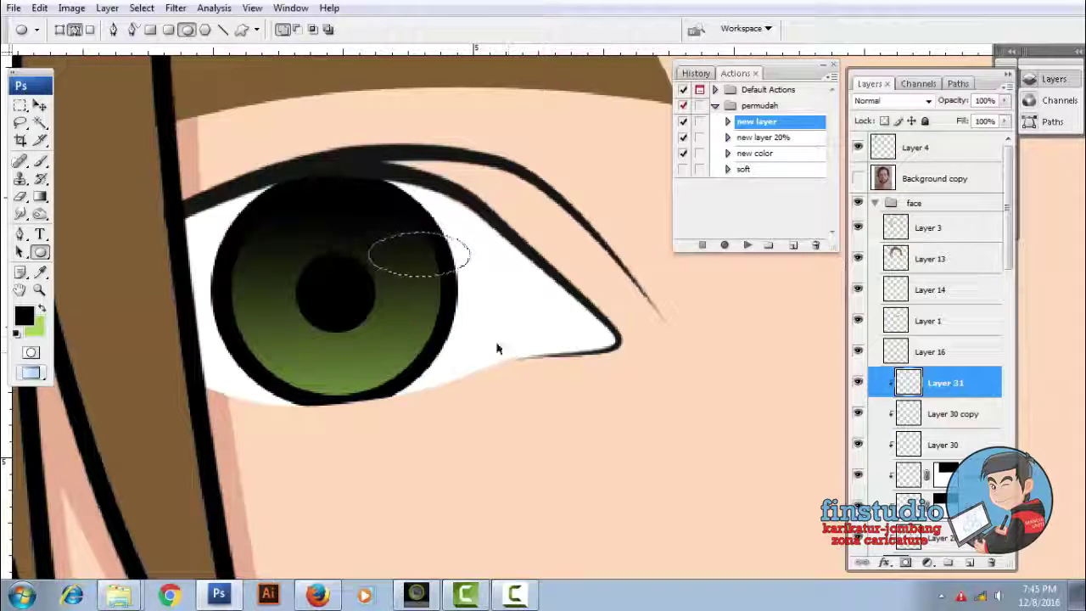
pyautogui.rightClick(499, 268)
pyautogui.click(548, 323)
pyautogui.click(625, 170)
pyautogui.scroll(2, 430, 302)
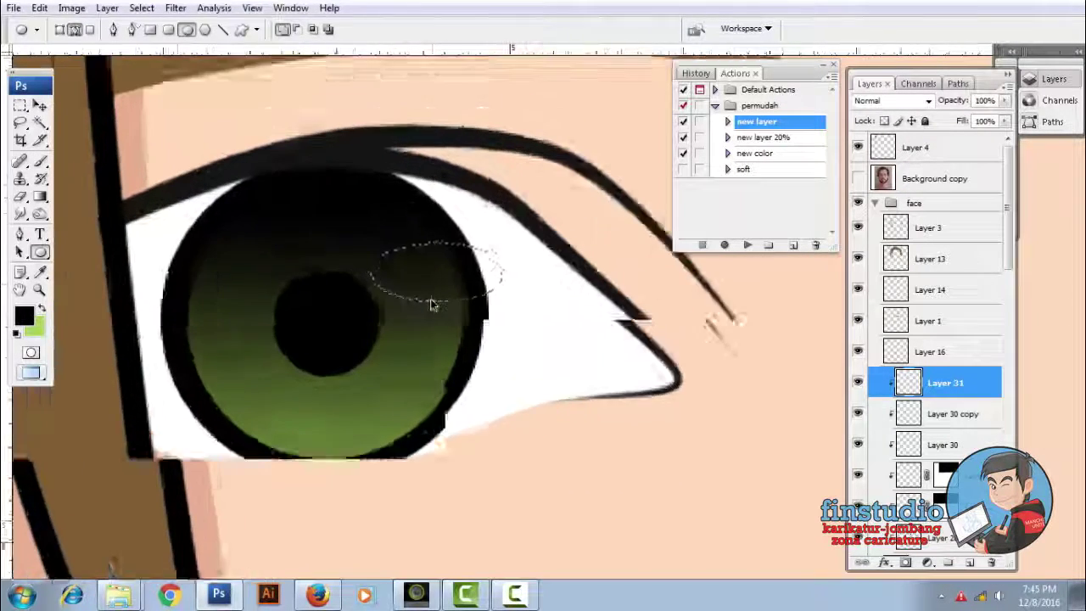
pyautogui.hotkey('ctrl', 'u')
pyautogui.moveTo(837, 359); pyautogui.dragTo(897, 359)
# Apply the white lightness, deselect, and commit the smaller resized highlight
pyautogui.click(972, 240)
pyautogui.hotkey('ctrl', 'd')
pyautogui.press('v')
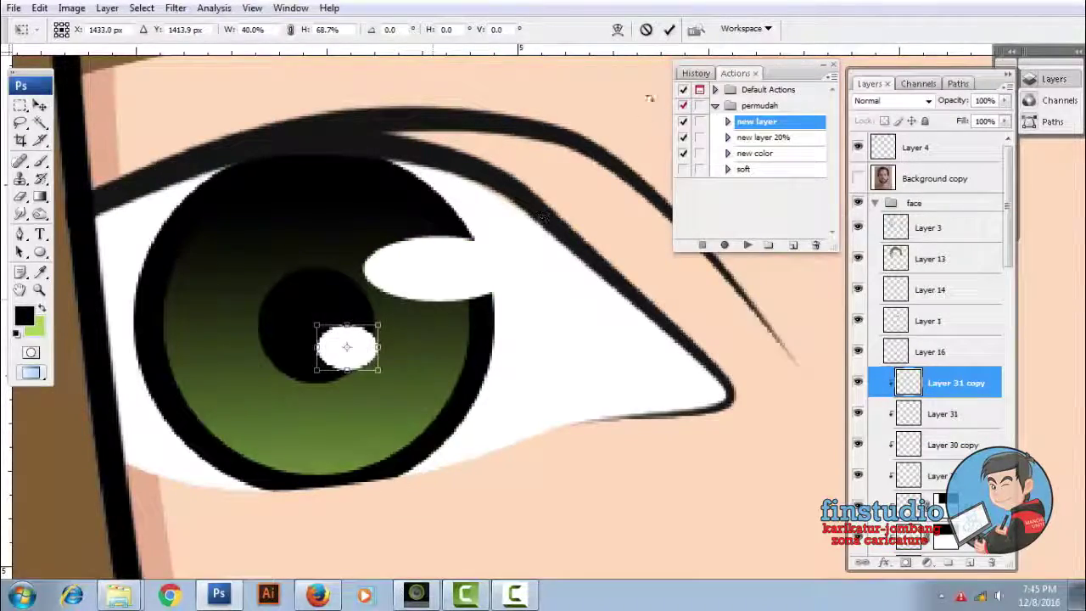
pyautogui.press('Return')
# Merge the duplicated highlight and commit the eye highlight transform
pyautogui.scroll(-2, 439, 273)
pyautogui.scroll(-2, 439, 274)
pyautogui.scroll(2, 439, 273)
pyautogui.scroll(-2, 438, 273)
pyautogui.scroll(2, 439, 273)
pyautogui.scroll(2, 439, 274)
pyautogui.scroll(2, 445, 265)
pyautogui.hotkey('ctrl', 'e')
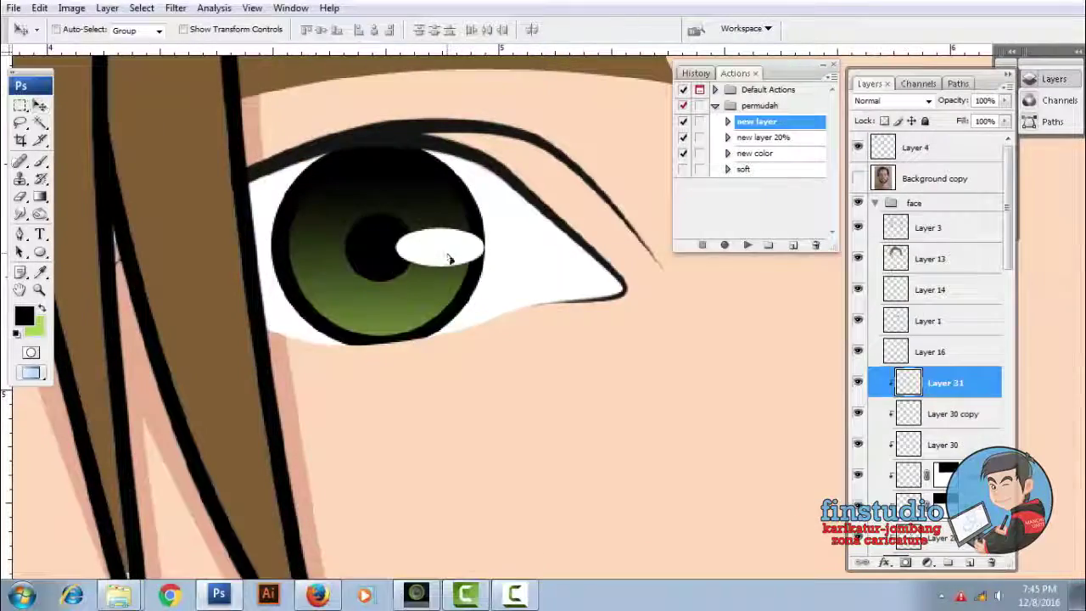
pyautogui.click(668, 29)
# Duplicate the eye highlight layer as Layer 31 copy
pyautogui.scroll(-3, 459, 255)
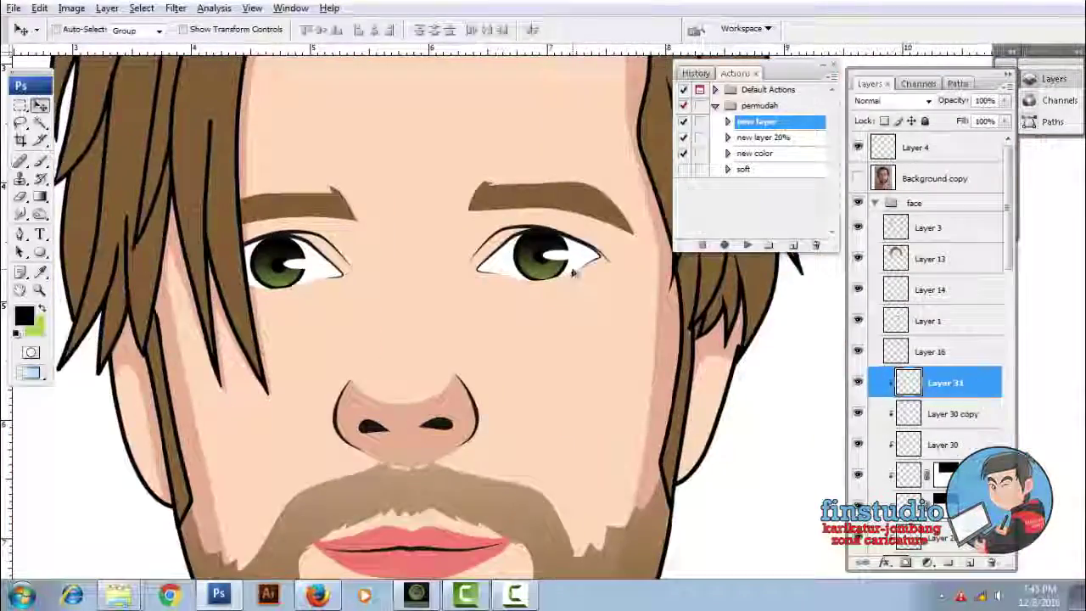
pyautogui.hotkey('ctrl', 'j')
pyautogui.scroll(-2, 458, 255)
pyautogui.scroll(2, 458, 255)
pyautogui.scroll(2, 396, 286)
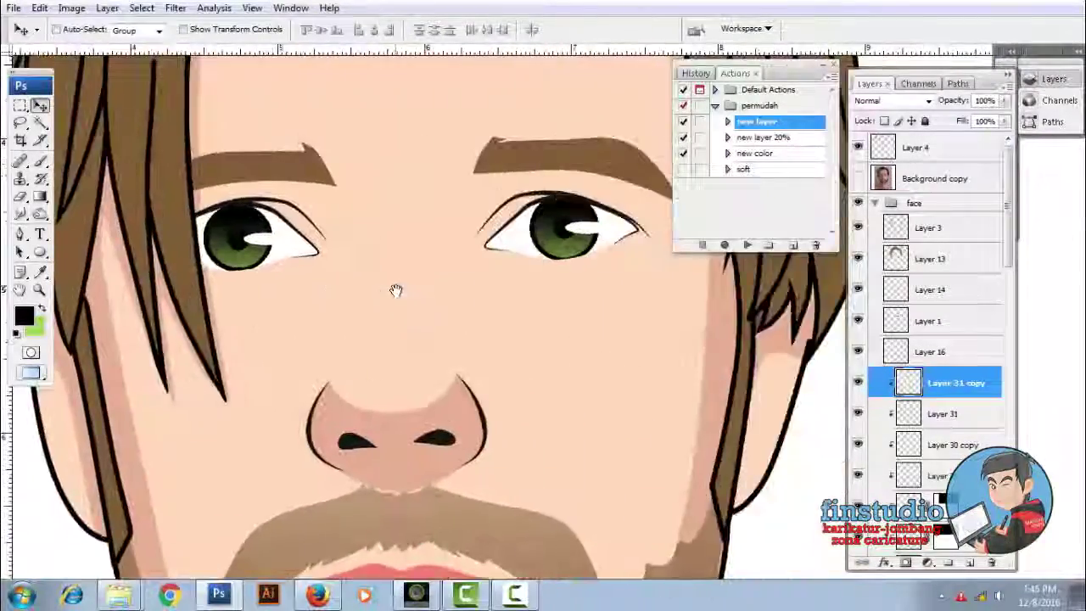
pyautogui.scroll(1, 396, 286)
pyautogui.scroll(-1, 594, 339)
pyautogui.scroll(-3, 942, 360)
# Select Layer 27, then the Layer 31 copy highlight layer
pyautogui.scroll(-2, 942, 360)
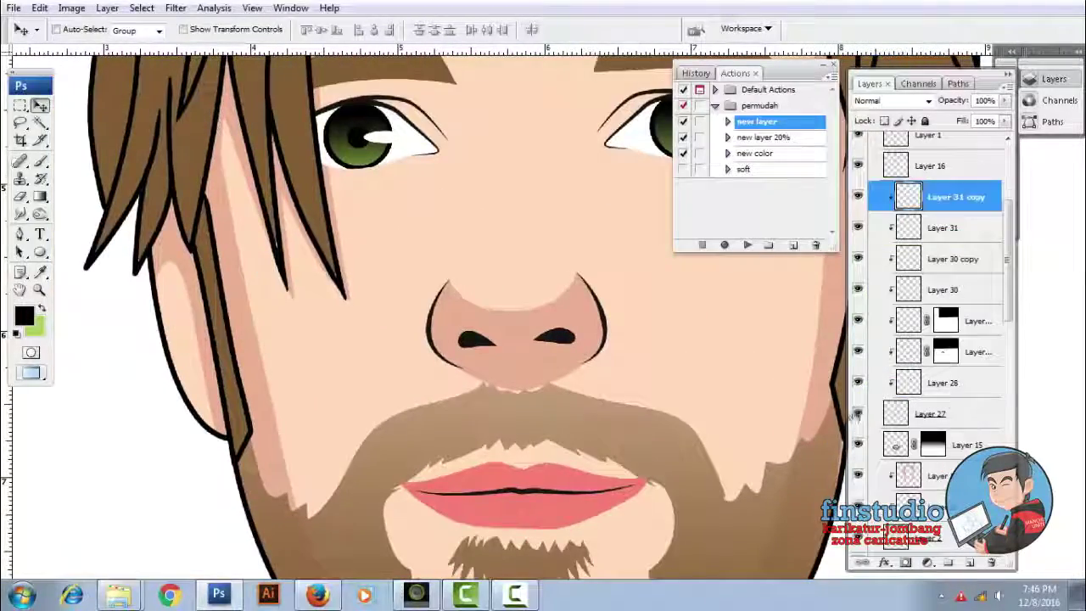
pyautogui.click(942, 484)
pyautogui.scroll(-2, 541, 290)
pyautogui.scroll(2, 540, 290)
pyautogui.click(942, 197)
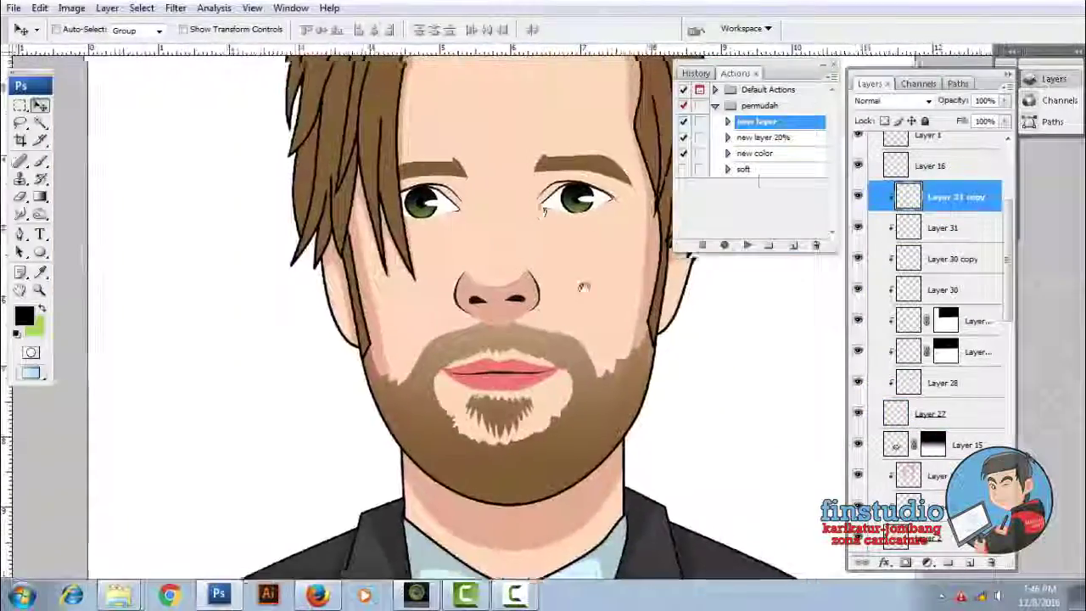
pyautogui.scroll(2, 451, 212)
# Add a new 20% layer, select the first eye path, and close the other eye's path
pyautogui.scroll(3, 371, 285)
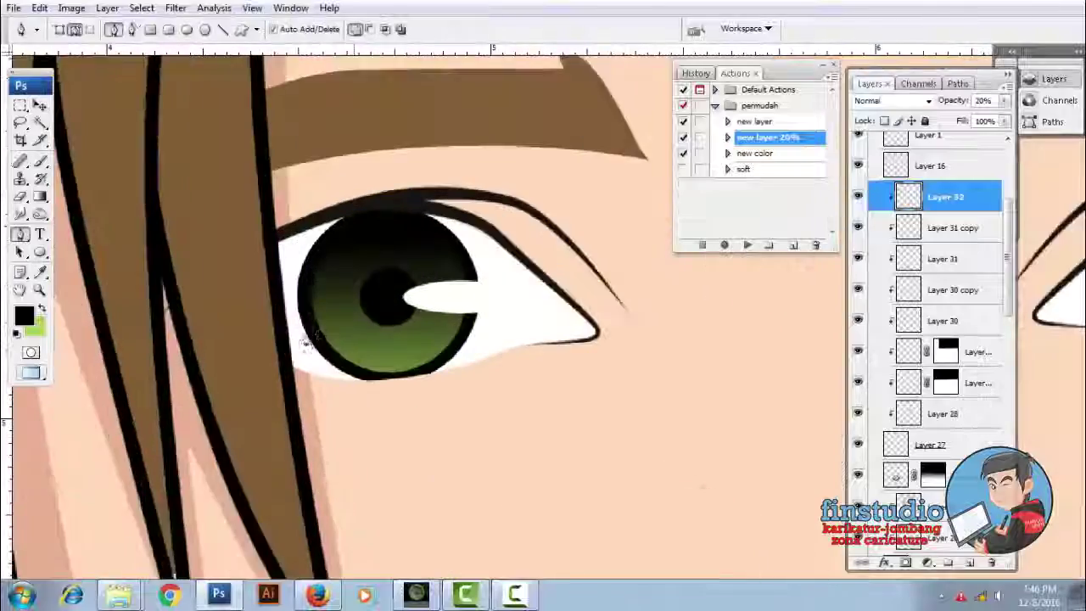
pyautogui.press('p')
pyautogui.rightClick(396, 244)
pyautogui.click(450, 322)
pyautogui.scroll(-2, 605, 168)
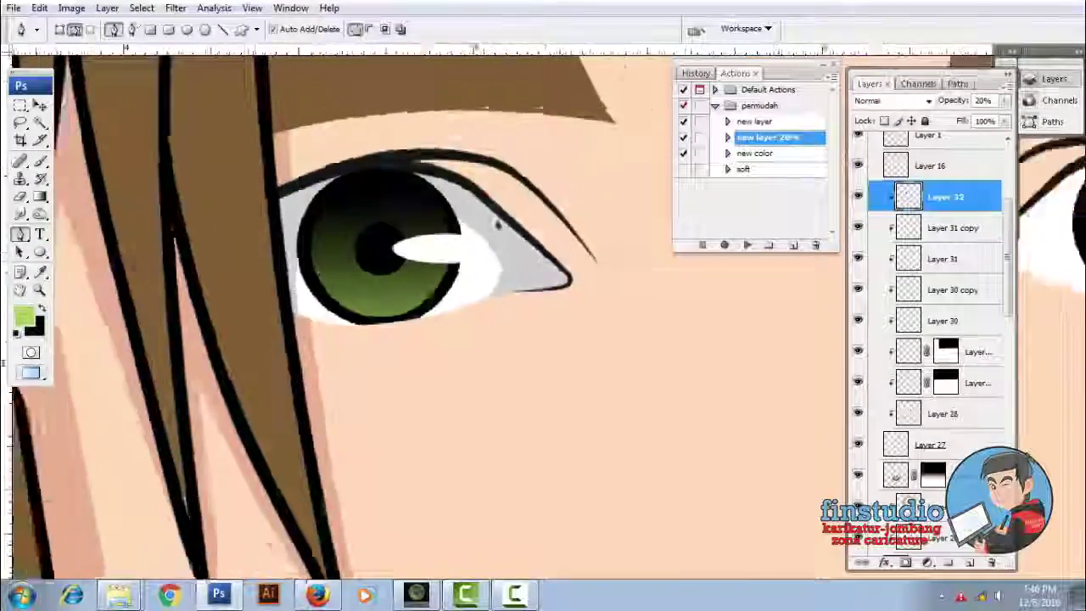
pyautogui.scroll(-2, 605, 168)
pyautogui.scroll(4, 509, 237)
pyautogui.click(626, 286)
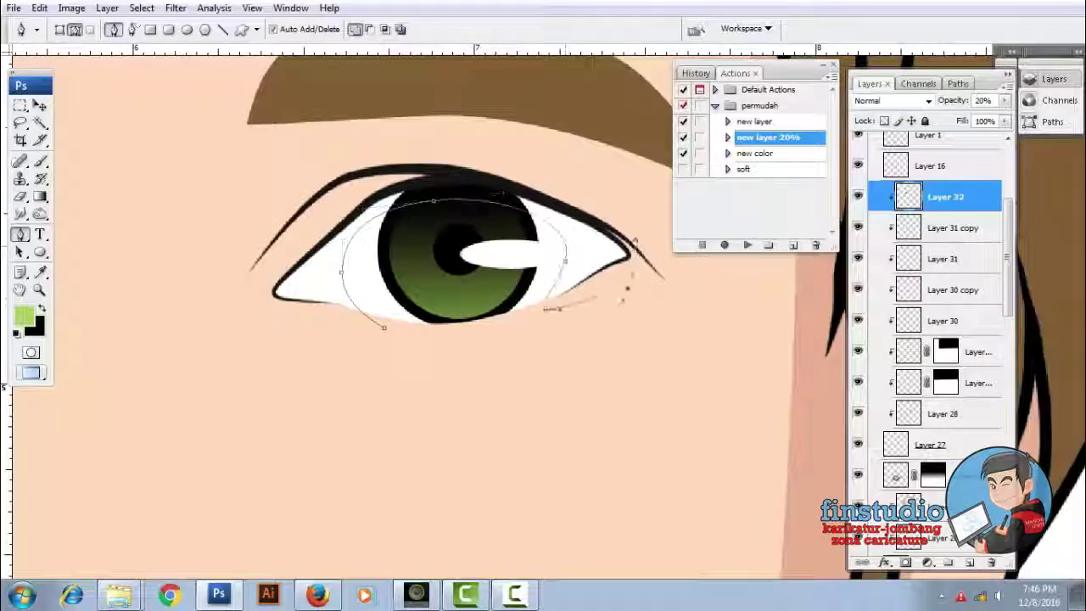
# Make a selection from the eye outline path and set Layer 32 opacity to 13%
pyautogui.rightClick(183, 160)
pyautogui.click(245, 235)
pyautogui.click(623, 169)
pyautogui.scroll(-2, 432, 259)
pyautogui.scroll(-2, 432, 259)
pyautogui.scroll(-2, 432, 259)
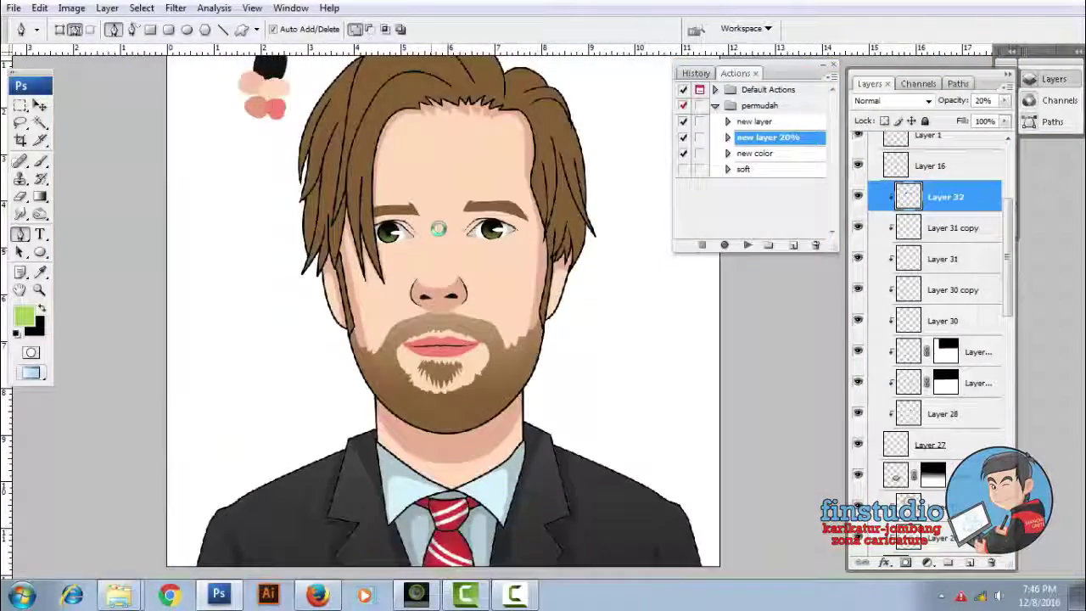
pyautogui.moveTo(1004, 102); pyautogui.dragTo(998, 106)
pyautogui.scroll(-2, 439, 291)
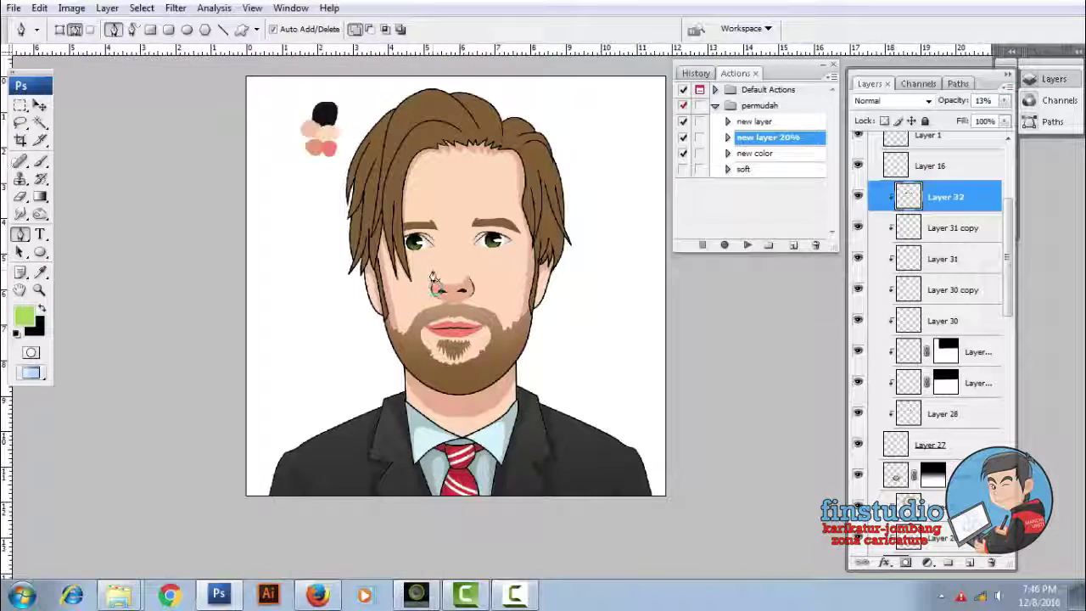
pyautogui.click(39, 105)
pyautogui.scroll(-1, 323, 205)
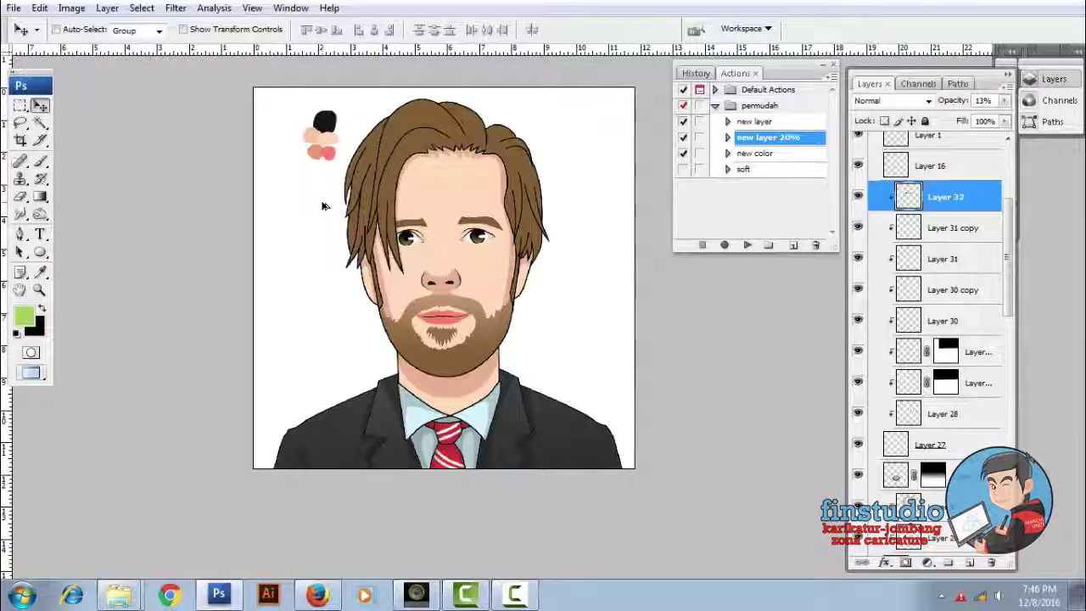
pyautogui.scroll(2, 367, 195)
# Add a clipped copy of hair Layer 13 and shift its hue to +11
pyautogui.keyDown('ctrl'); pyautogui.click(456, 179); pyautogui.keyUp('ctrl')
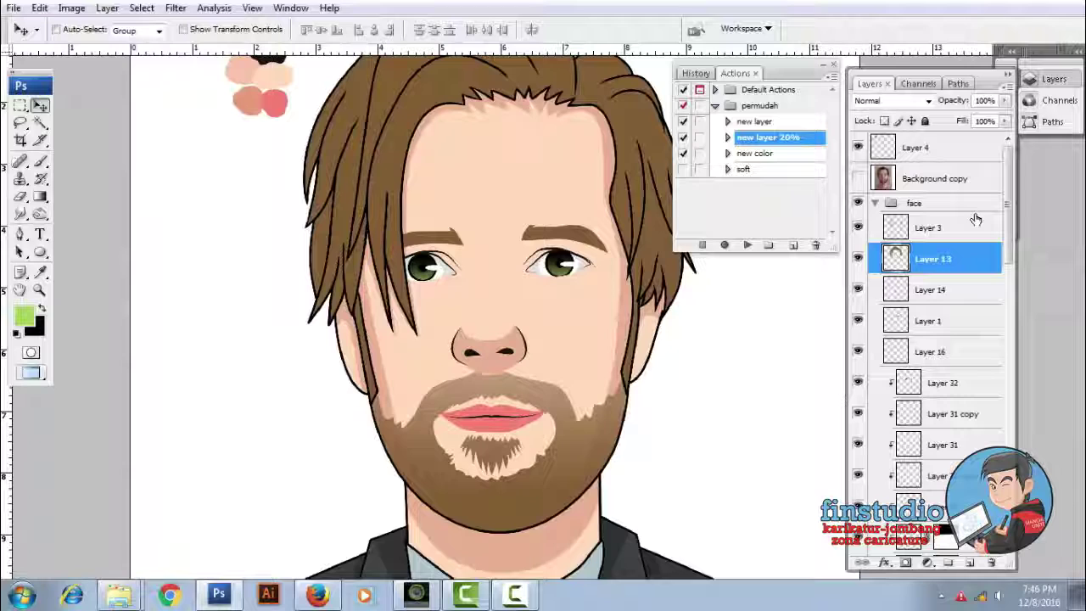
pyautogui.click(747, 245)
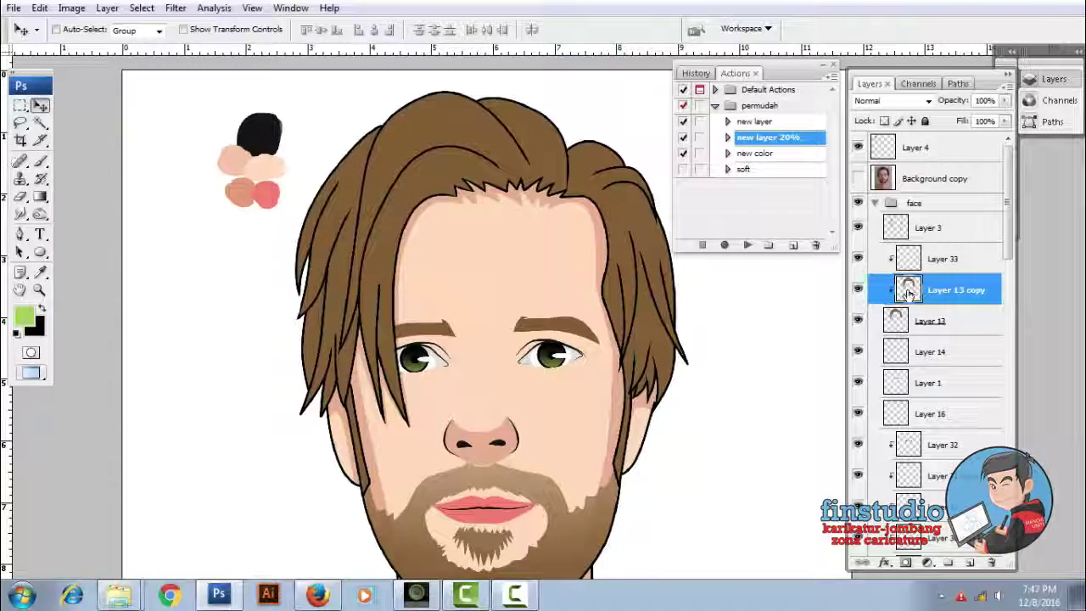
pyautogui.hotkey('ctrl', 'u')
pyautogui.moveTo(817, 280)
pyautogui.mouseDown()
pyautogui.moveTo(830, 284)
pyautogui.moveTo(813, 287)
pyautogui.mouseUp()
pyautogui.click(984, 244)
pyautogui.press('v')
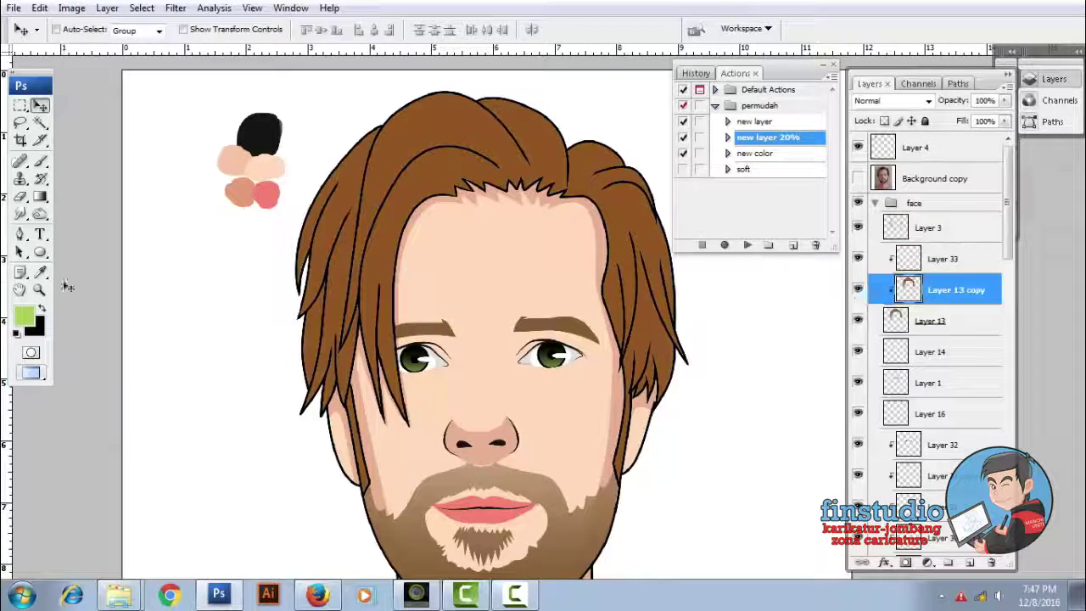
pyautogui.click(857, 178)
pyautogui.scroll(-3, 934, 297)
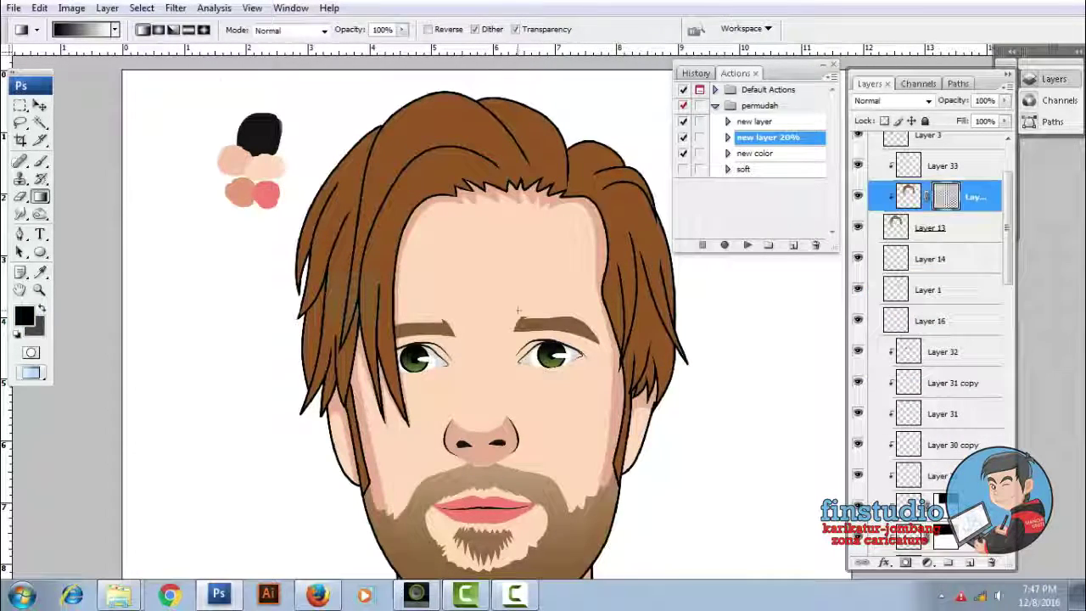
pyautogui.scroll(3, 919, 280)
# Apply the gradient mask permanently to the hair copy
pyautogui.hotkey('ctrl', 'u')
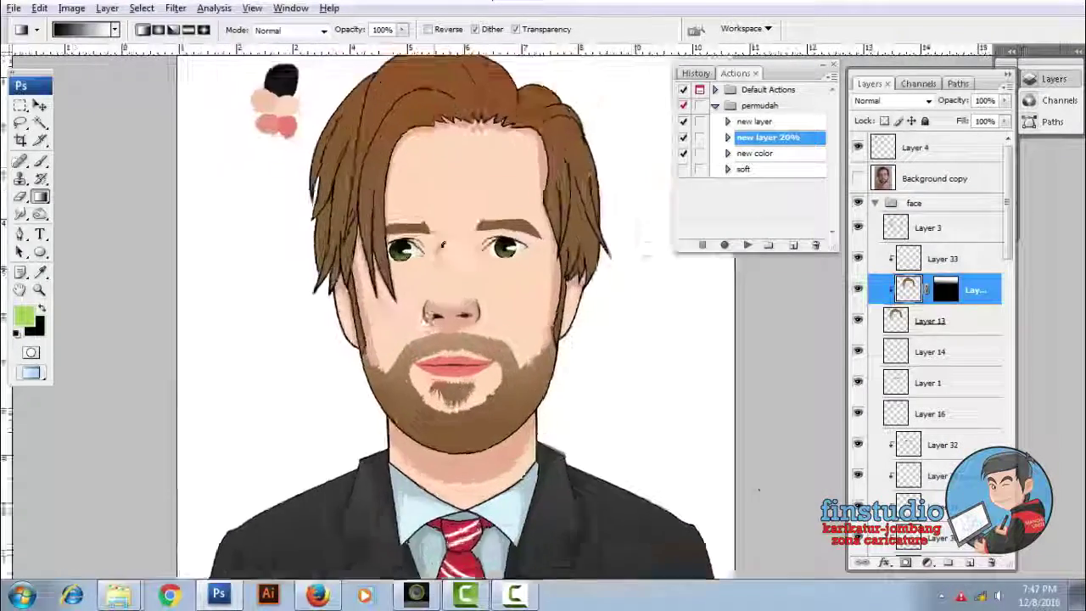
pyautogui.scroll(3, 621, 241)
pyautogui.press('Return')
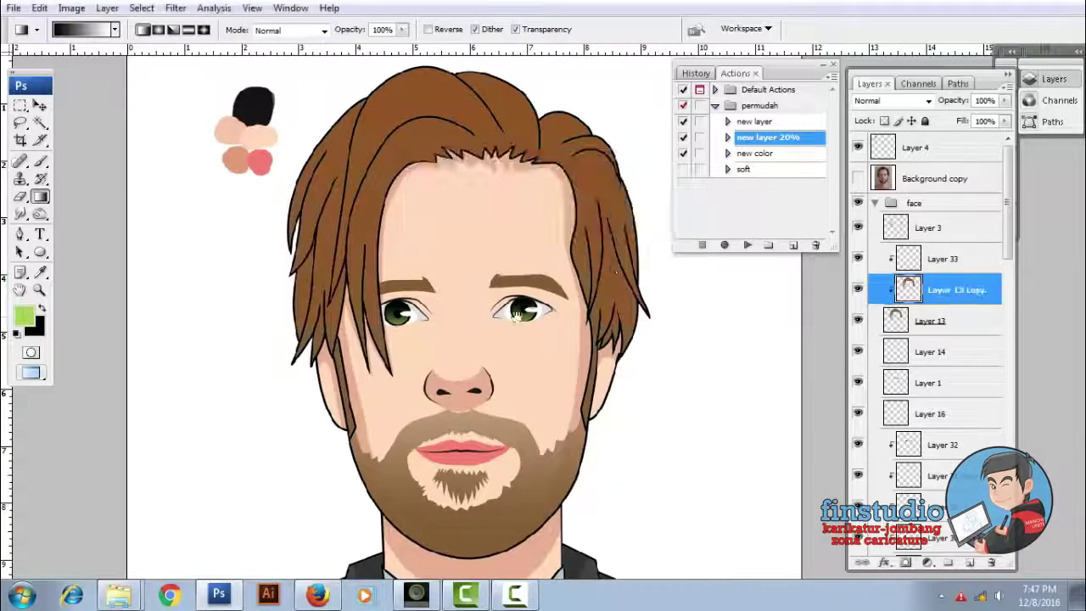
pyautogui.scroll(-3, 493, 302)
pyautogui.scroll(3, 538, 249)
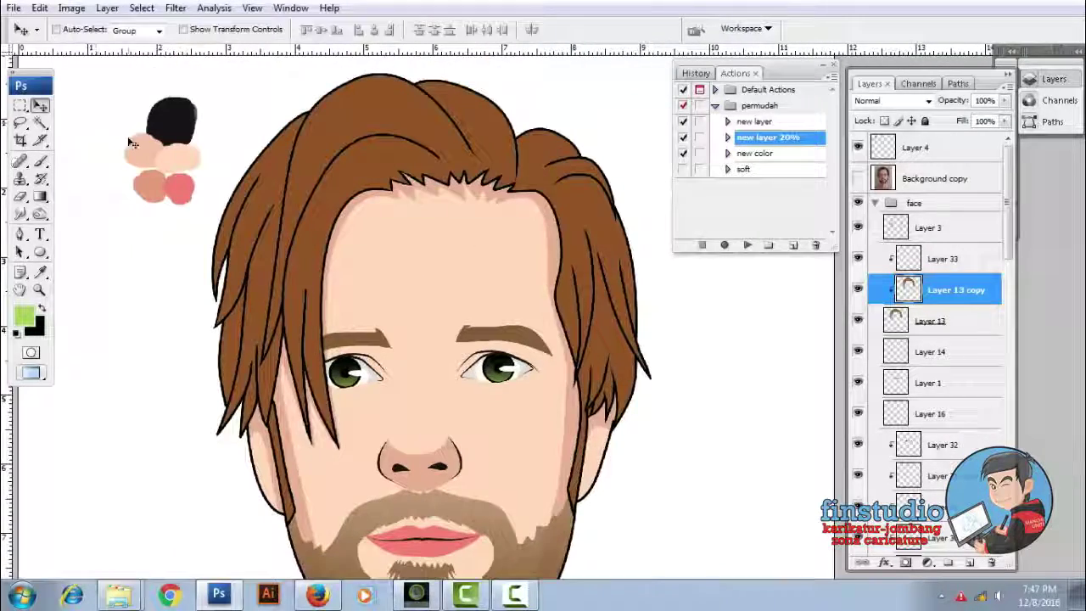
# Try hue -10 with slight lightening on the hair copy, then cancel it
pyautogui.hotkey('ctrl', 'u')
pyautogui.moveTo(816, 279); pyautogui.dragTo(808, 279)
pyautogui.moveTo(816, 363); pyautogui.dragTo(823, 363)
pyautogui.click(975, 257)
pyautogui.scroll(-3, 543, 323)
pyautogui.scroll(4, 544, 255)
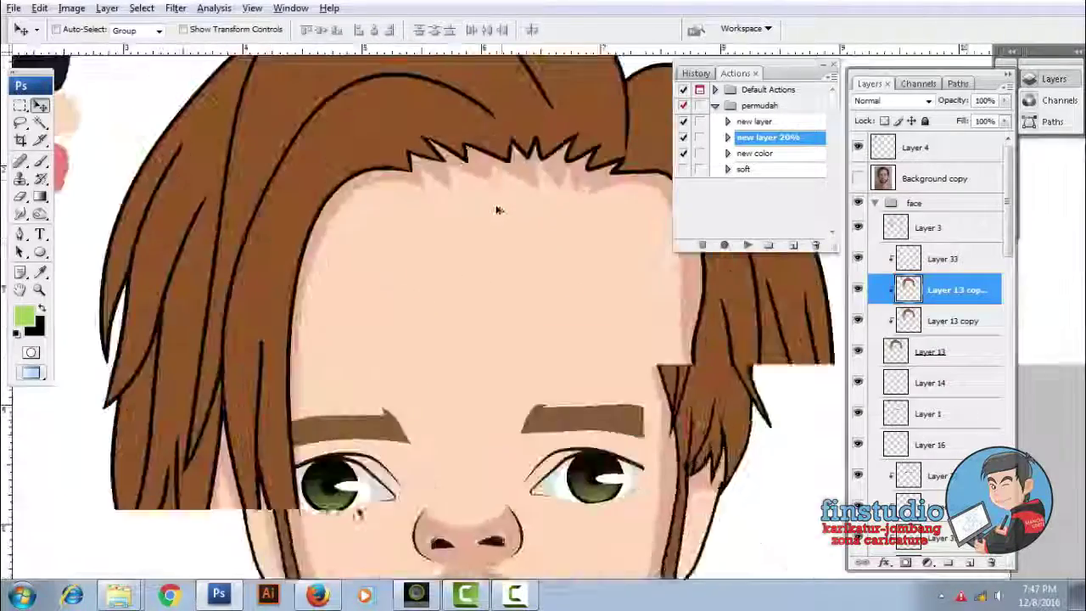
# Raise the hair copy's lightness in Hue/Saturation and apply it
pyautogui.hotkey('ctrl', 'u')
pyautogui.moveTo(816, 363); pyautogui.dragTo(831, 363)
pyautogui.click(976, 241)
pyautogui.press('v')
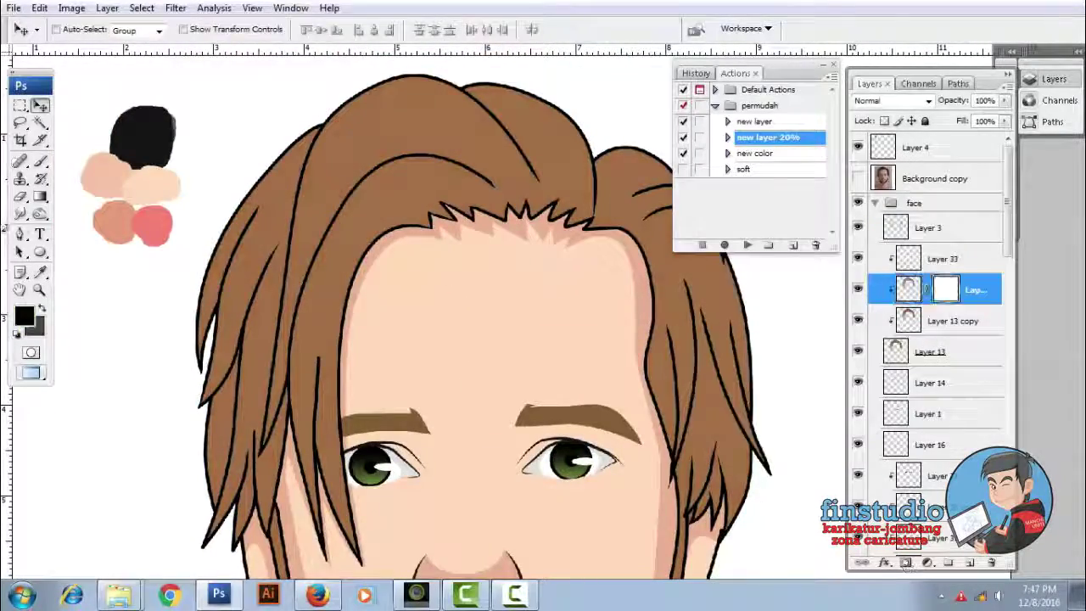
pyautogui.scroll(-3, 543, 322)
pyautogui.scroll(2, 543, 322)
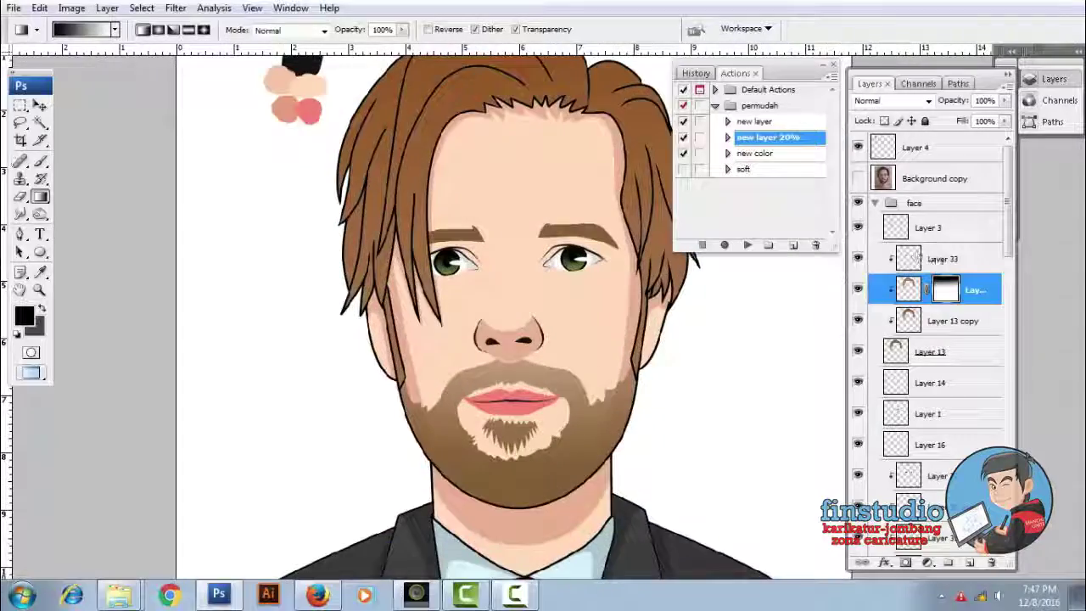
pyautogui.scroll(1, 254, 249)
# Trace a hair strand near the hairline and fill it with darker brown shading on Layer 33
pyautogui.press('p')
pyautogui.scroll(1, 458, 280)
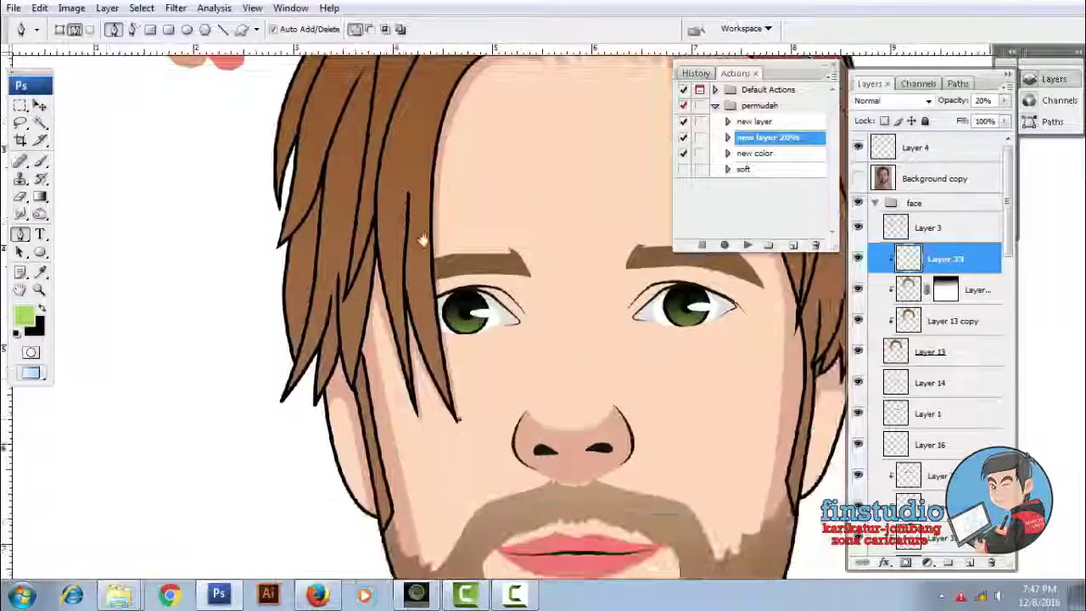
pyautogui.scroll(1, 432, 288)
pyautogui.scroll(1, 441, 331)
pyautogui.scroll(-2, 307, 459)
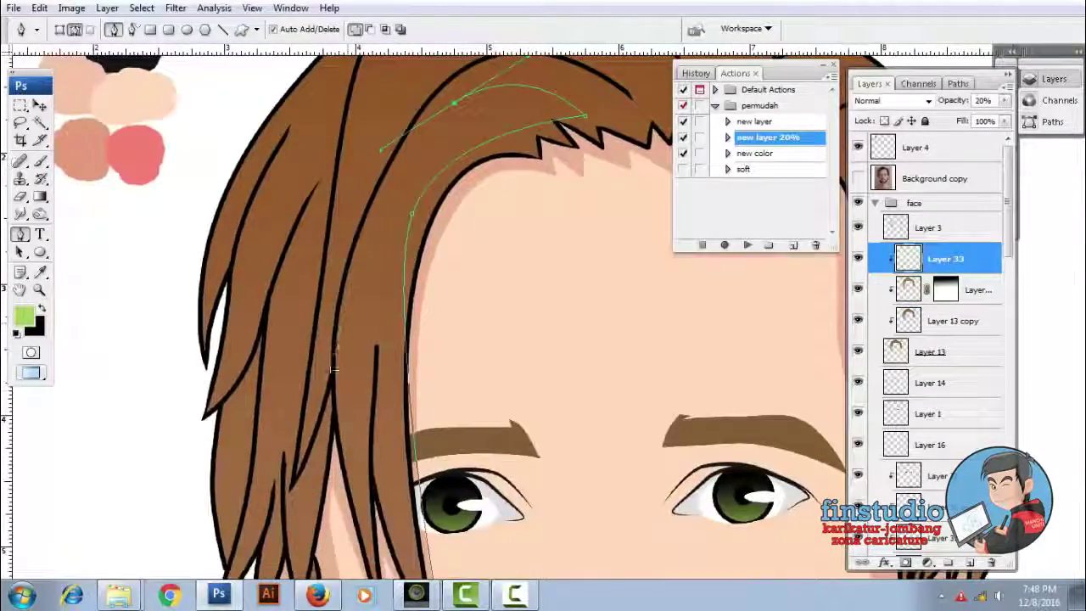
pyautogui.scroll(2, 307, 458)
pyautogui.scroll(-1, 577, 223)
pyautogui.click(547, 263)
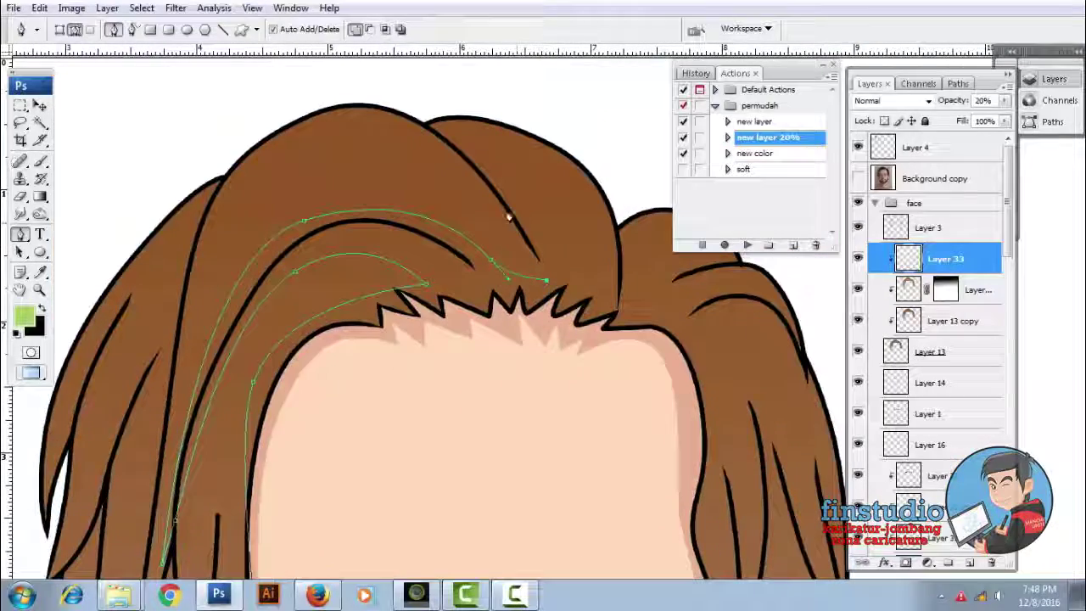
pyautogui.scroll(-1, 510, 299)
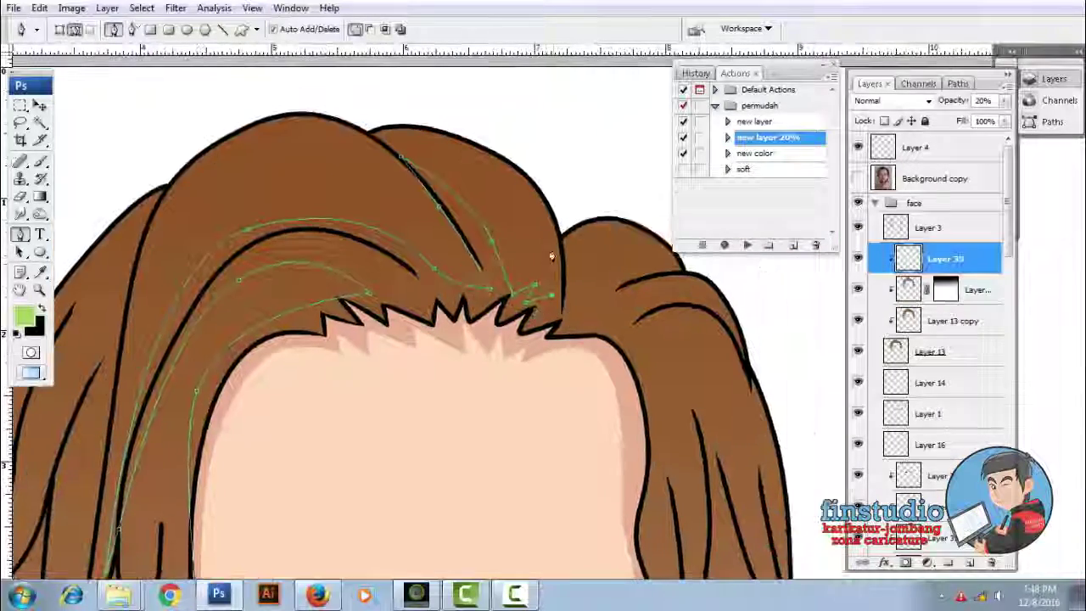
pyautogui.scroll(-1, 580, 285)
pyautogui.scroll(-2, 581, 289)
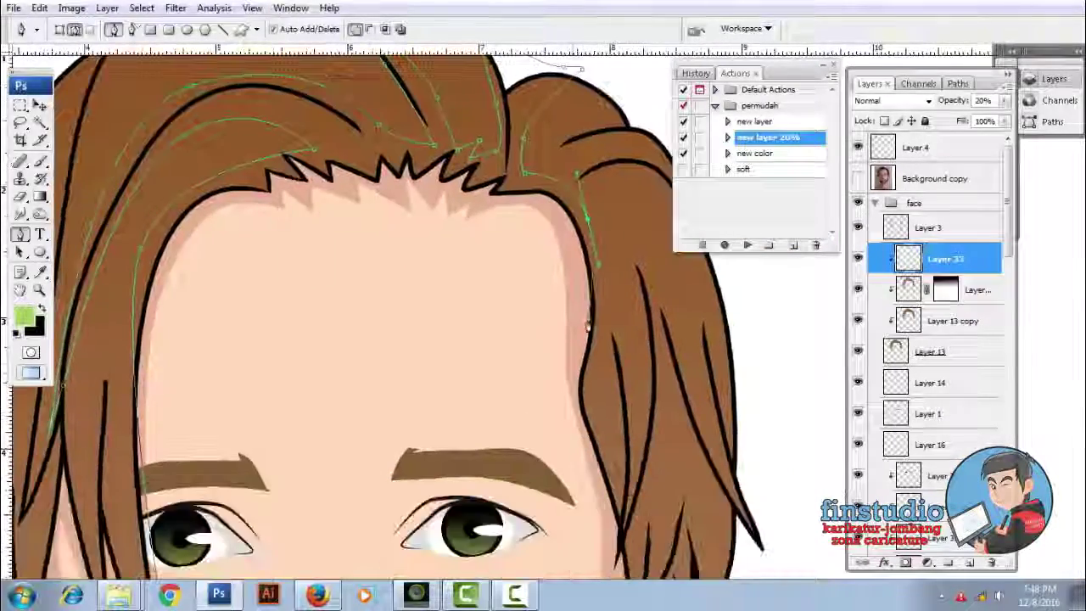
pyautogui.scroll(-1, 374, 282)
pyautogui.rightClick(410, 264)
pyautogui.click(461, 339)
pyautogui.press('Return')
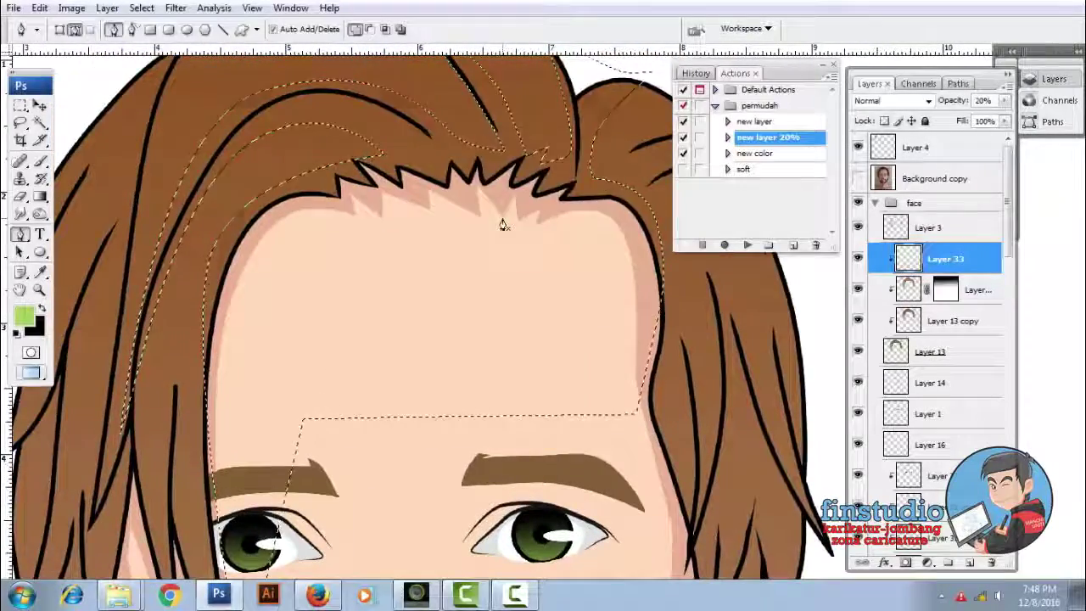
pyautogui.hotkey('alt', 'BackSpace')
pyautogui.hotkey('ctrl', 'd')
pyautogui.hotkey('ctrl', '0')
# Trace a curved path down the right hair strand and convert it to a selection
pyautogui.scroll(1, 432, 201)
pyautogui.scroll(1, 428, 212)
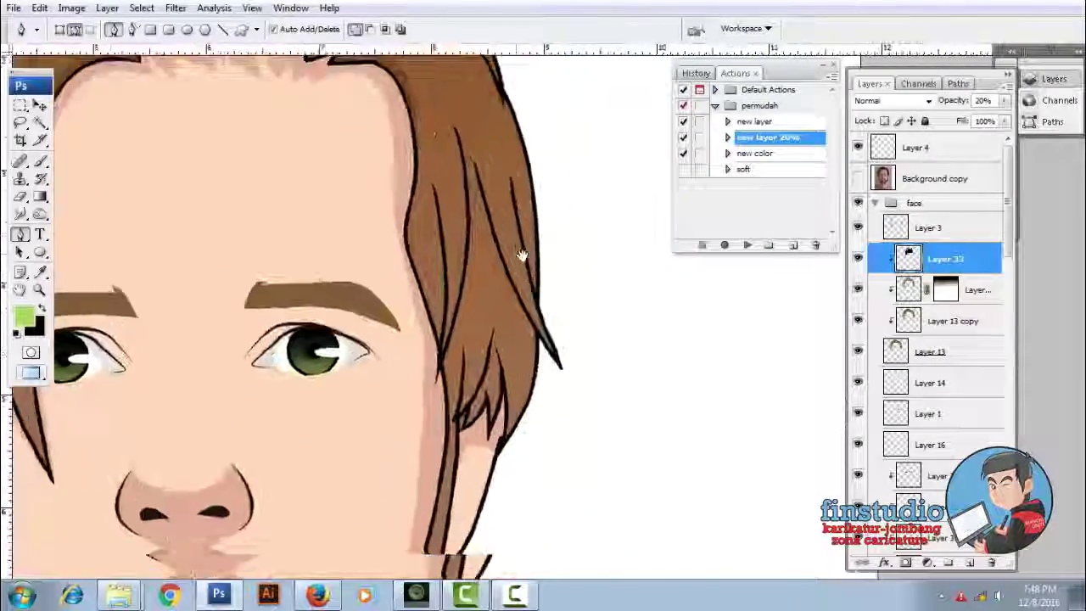
pyautogui.scroll(1, 423, 224)
pyautogui.scroll(1, 417, 242)
pyautogui.click(351, 113)
pyautogui.moveTo(422, 248); pyautogui.dragTo(432, 289)
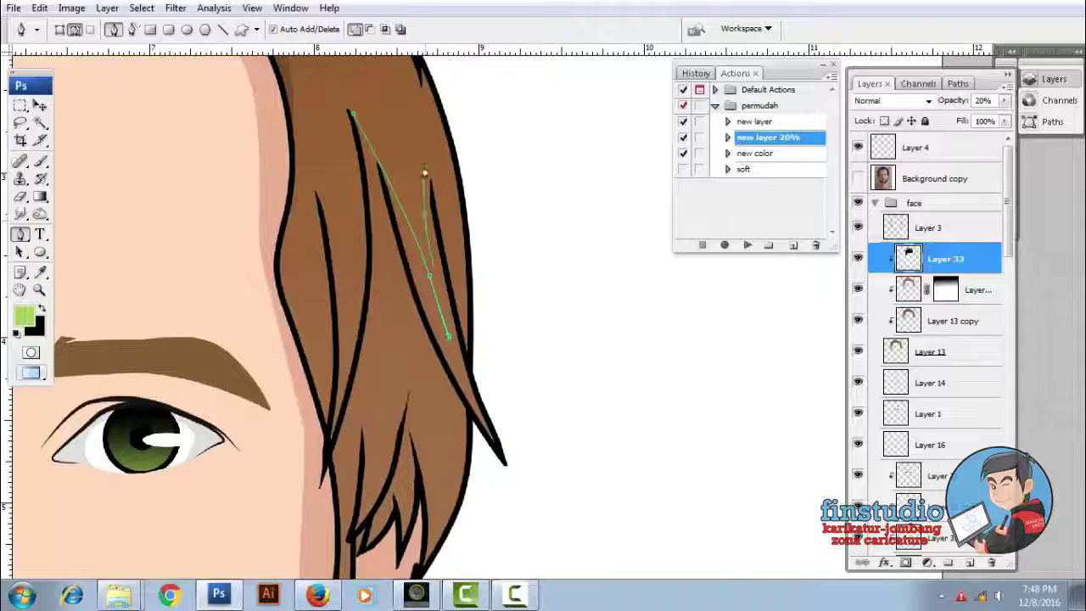
pyautogui.scroll(-2, 488, 367)
pyautogui.moveTo(466, 394); pyautogui.dragTo(416, 298)
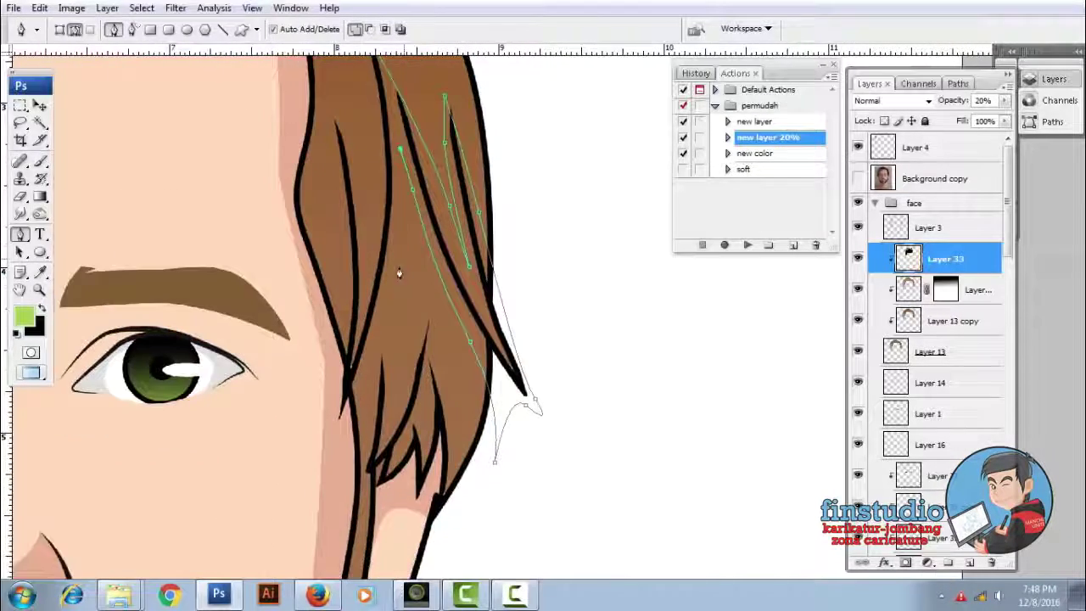
pyautogui.scroll(1, 356, 291)
pyautogui.scroll(4, 359, 204)
pyautogui.rightClick(414, 192)
pyautogui.click(462, 266)
pyautogui.click(641, 178)
# Trace another strand further down the hair and turn it into a selection
pyautogui.scroll(-5, 509, 220)
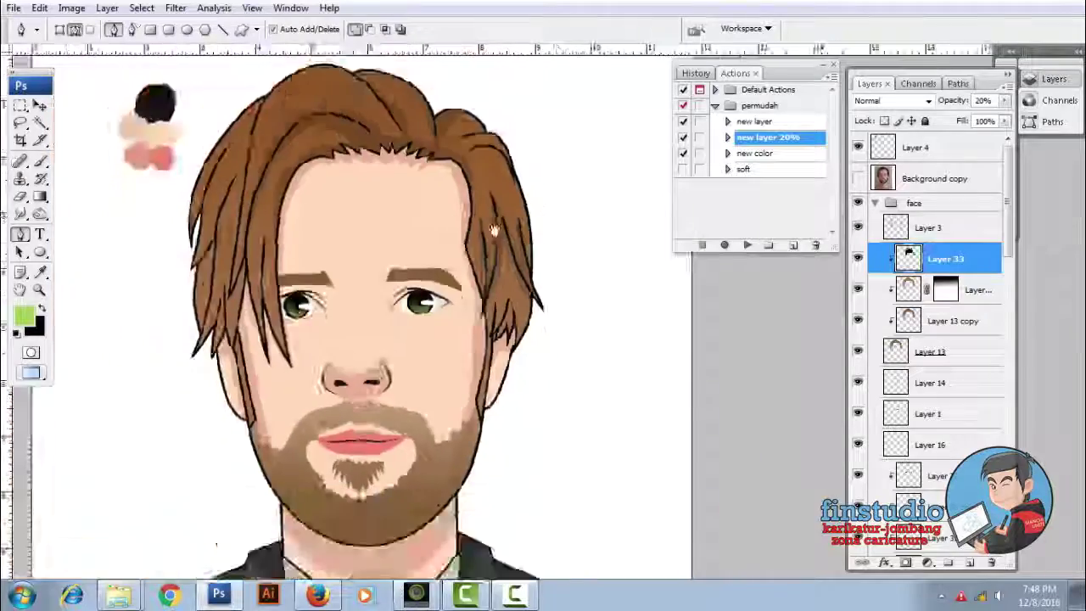
pyautogui.scroll(4, 476, 339)
pyautogui.scroll(2, 456, 381)
pyautogui.click(530, 254)
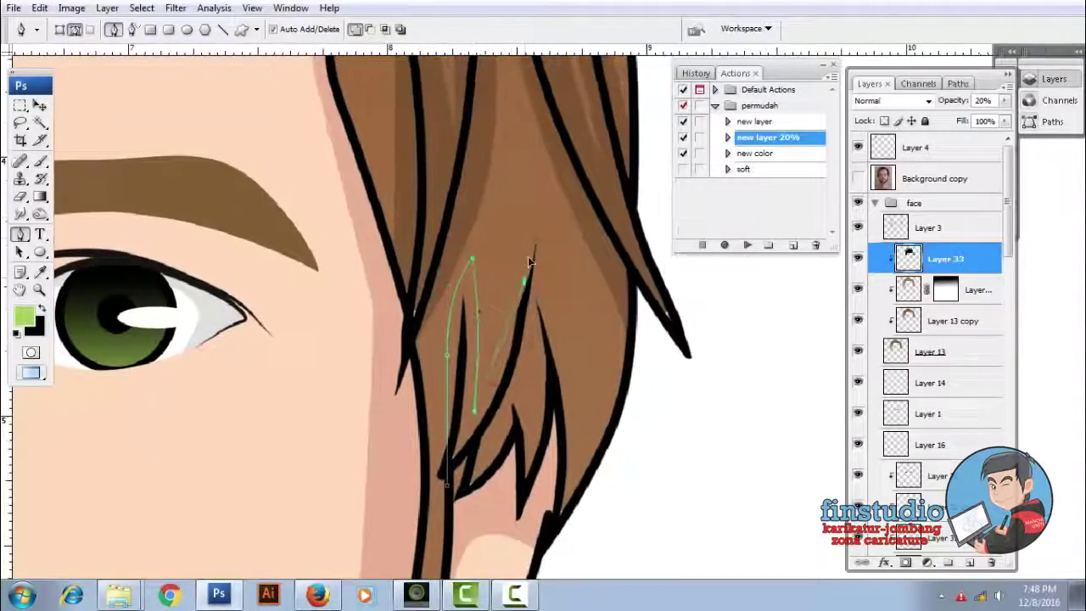
pyautogui.click(543, 314)
pyautogui.scroll(-5, 509, 339)
pyautogui.click(480, 381)
pyautogui.rightClick(585, 274)
pyautogui.click(642, 352)
pyautogui.click(606, 175)
# Convert the next traced strand outline into a selection
pyautogui.scroll(-3, 424, 297)
pyautogui.scroll(-2, 342, 281)
pyautogui.scroll(2, 341, 281)
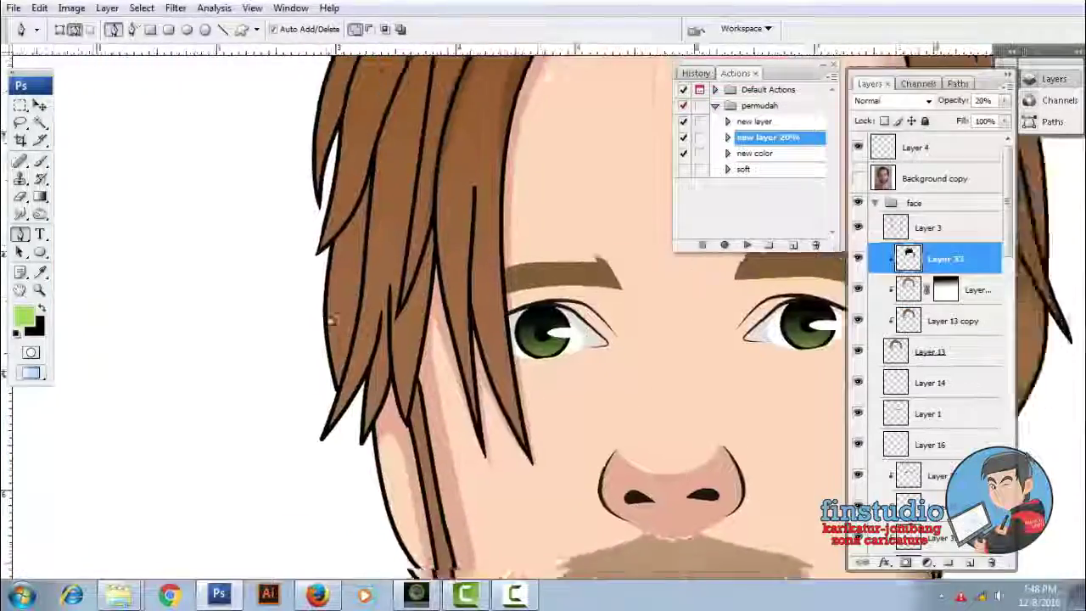
pyautogui.scroll(2, 302, 456)
pyautogui.scroll(2, 424, 174)
pyautogui.scroll(-2, 363, 274)
pyautogui.scroll(-3, 403, 243)
pyautogui.scroll(-2, 407, 407)
pyautogui.scroll(3, 283, 426)
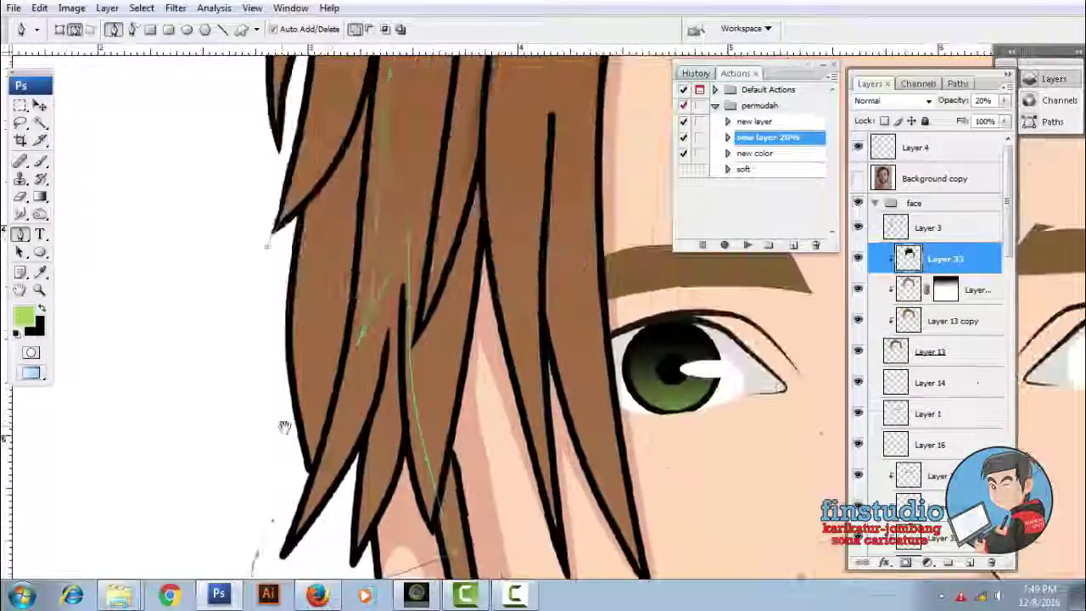
pyautogui.scroll(-3, 191, 252)
pyautogui.rightClick(169, 255)
pyautogui.click(615, 172)
# Turn the left hair strand path into a selection
pyautogui.scroll(-3, 447, 230)
pyautogui.scroll(5, 323, 243)
pyautogui.scroll(-1, 332, 303)
pyautogui.scroll(2, 403, 156)
pyautogui.scroll(-2, 403, 155)
pyautogui.scroll(-2, 235, 208)
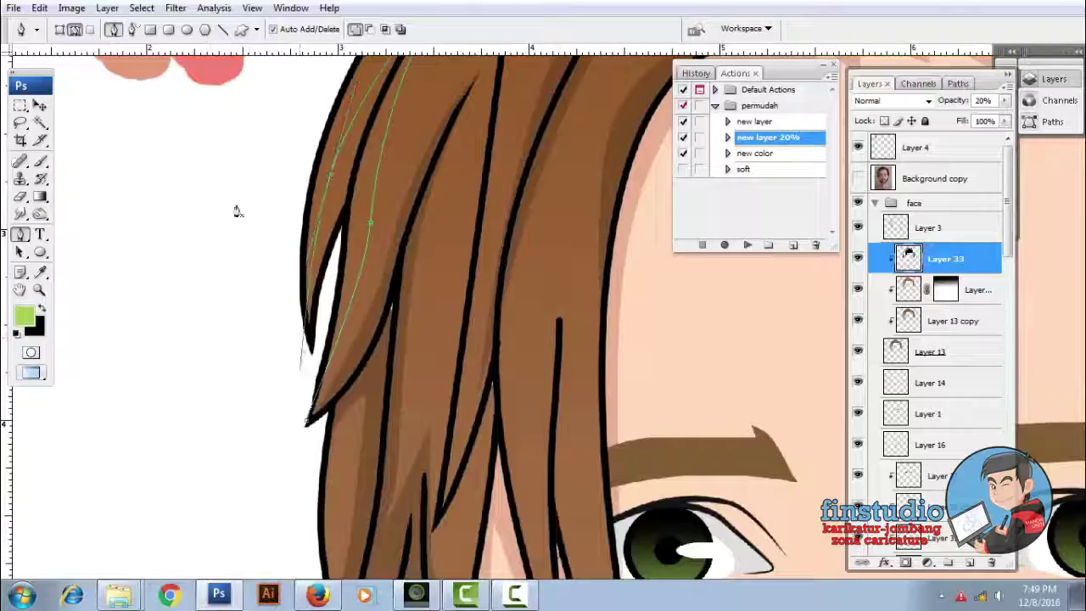
pyautogui.rightClick(316, 257)
pyautogui.click(323, 332)
pyautogui.click(623, 170)
# Trace one more strand down the hair and convert it to a selection
pyautogui.press('p')
pyautogui.scroll(-2, 397, 215)
pyautogui.scroll(1, 397, 215)
pyautogui.scroll(2, 397, 214)
pyautogui.scroll(-2, 397, 214)
pyautogui.click(391, 297)
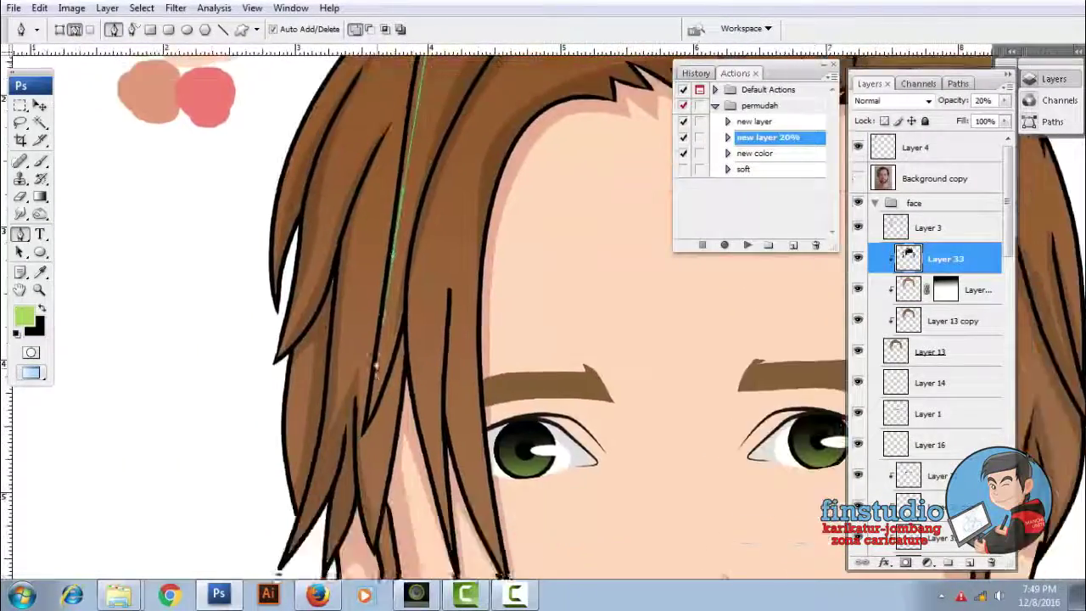
pyautogui.scroll(1, 391, 297)
pyautogui.scroll(1, 450, 155)
pyautogui.rightClick(536, 114)
pyautogui.click(569, 187)
pyautogui.scroll(-2, 480, 201)
pyautogui.scroll(-2, 480, 201)
pyautogui.scroll(-1, 456, 174)
pyautogui.scroll(2, 484, 190)
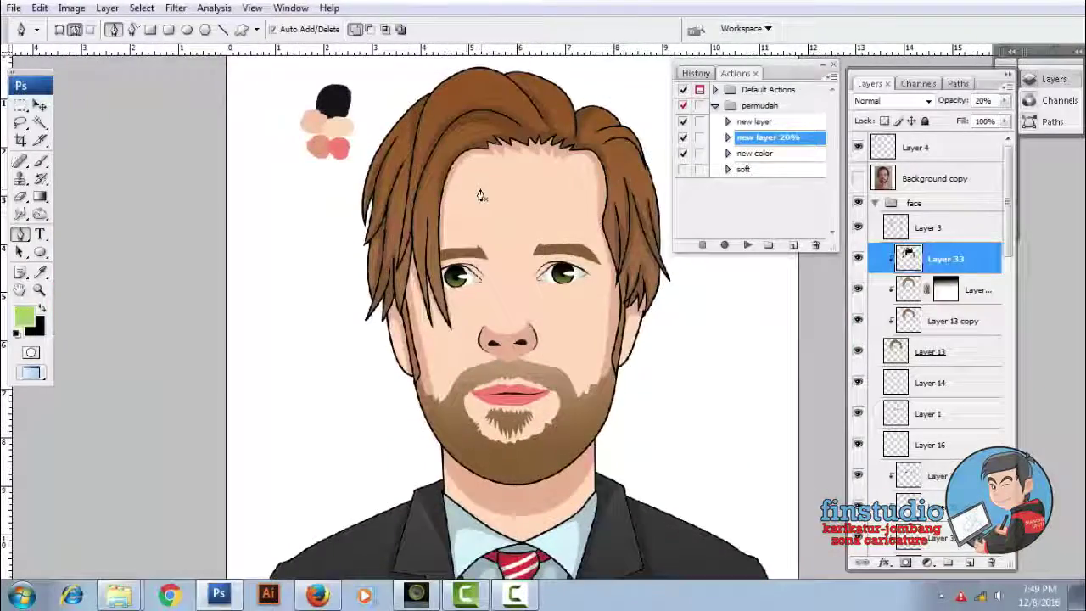
pyautogui.scroll(1, 450, 199)
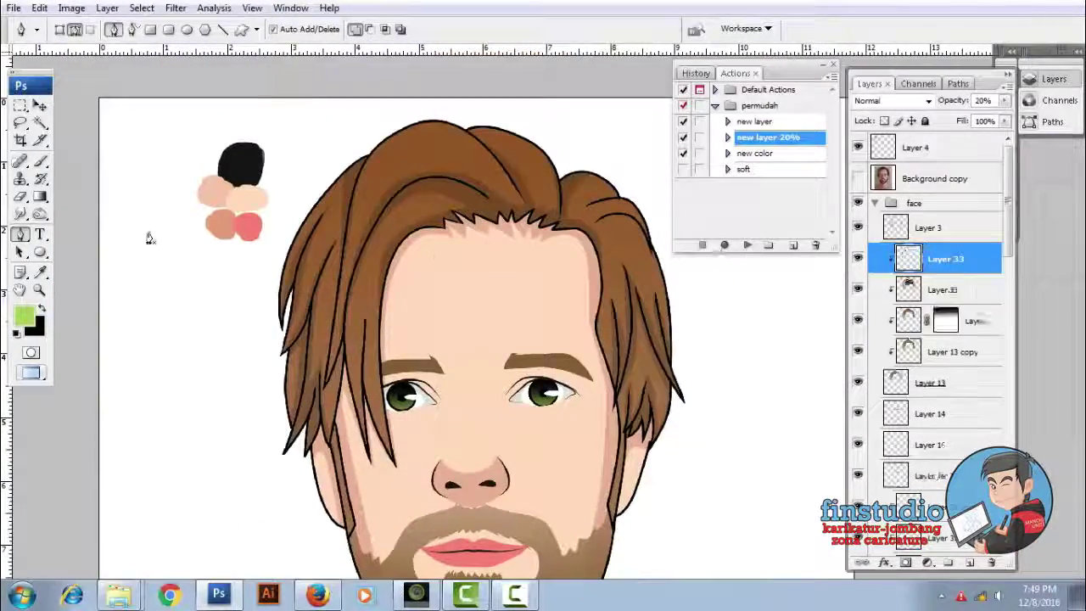
pyautogui.scroll(2, 303, 275)
# Trace a path along a left hair strand and turn it into a selection
pyautogui.click(951, 289)
pyautogui.scroll(1, 343, 265)
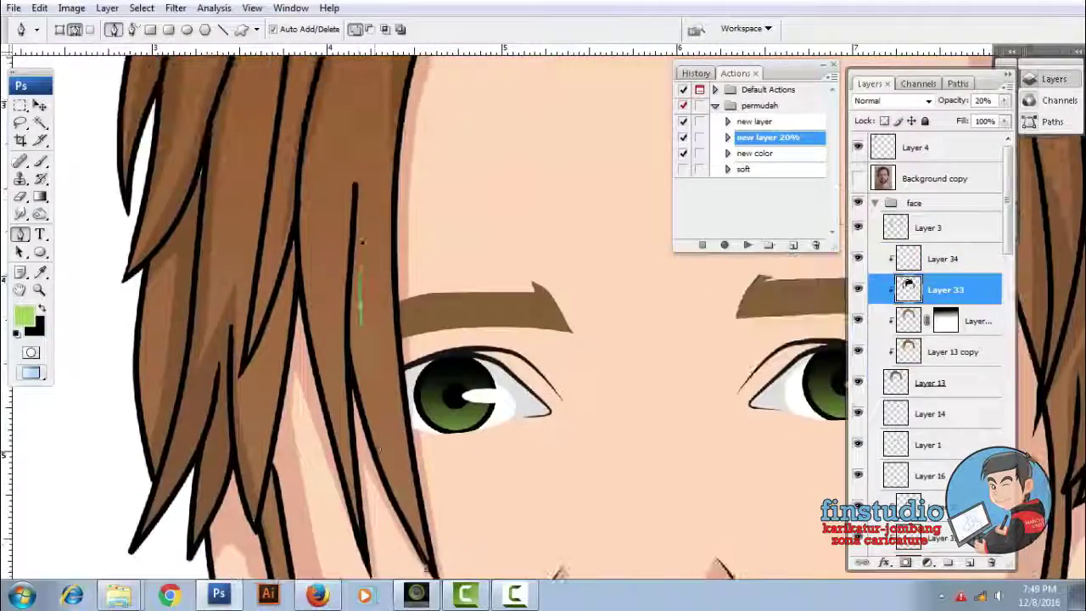
pyautogui.scroll(-2, 386, 442)
pyautogui.hotkey('ctrl', 'Return')
pyautogui.scroll(-3, 556, 414)
pyautogui.scroll(2, 543, 212)
pyautogui.scroll(1, 509, 212)
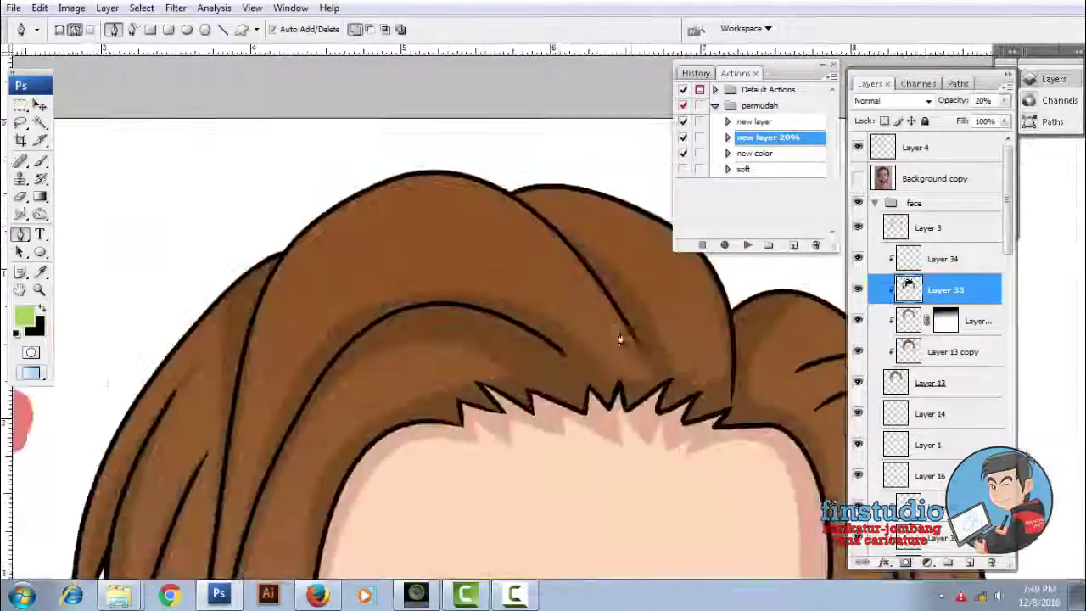
# Trace across the top of the hair, feather the selection, and fill a soft highlight
pyautogui.moveTo(298, 240); pyautogui.dragTo(294, 258)
pyautogui.scroll(2, 279, 315)
pyautogui.click(235, 469)
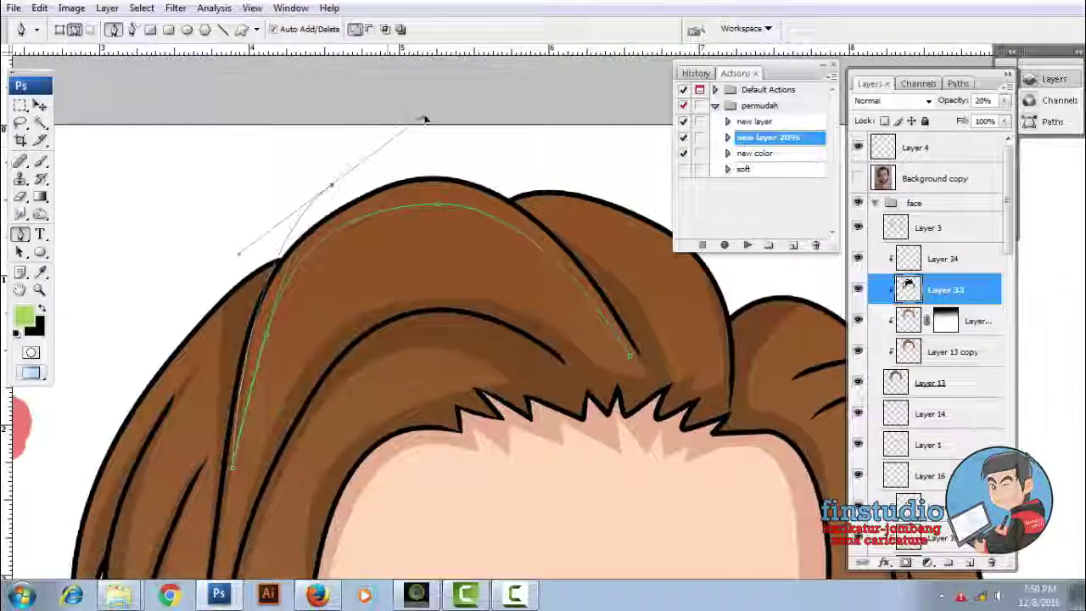
pyautogui.hscroll(2, 452, 197)
pyautogui.hotkey('ctrl', '-')
pyautogui.hotkey('ctrl', 'Return')
pyautogui.hotkey('ctrl', 'alt', 'd')
pyautogui.press('Return')
pyautogui.hotkey('ctrl', '-')
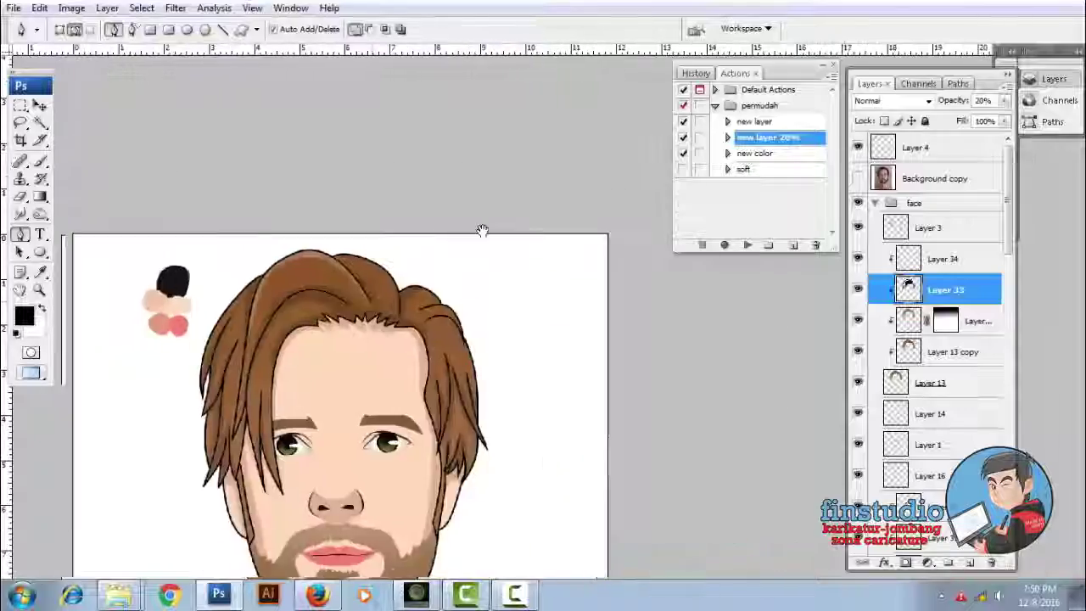
pyautogui.hotkey('ctrl', '+')
# Add a feathered soft highlight along the hairline strand
pyautogui.hotkey('ctrl', '+')
pyautogui.click(376, 248)
pyautogui.scroll(2, 376, 249)
pyautogui.moveTo(411, 126); pyautogui.dragTo(405, 162)
pyautogui.hotkey('ctrl', 'Return')
pyautogui.hotkey('ctrl', 'alt', 'd')
pyautogui.press('Return')
pyautogui.hotkey('ctrl', '-')
pyautogui.hotkey('ctrl', '+')
pyautogui.hotkey('ctrl', '+')
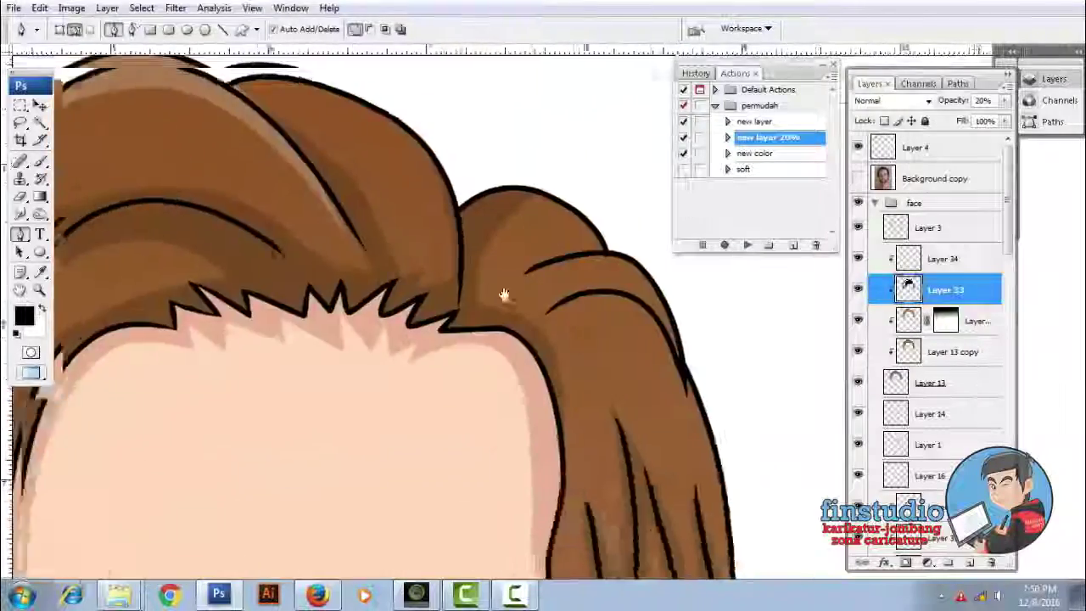
# Finish the top-hair path, then trace a left strand and convert it to a selection
pyautogui.moveTo(503, 295); pyautogui.dragTo(588, 415)
pyautogui.click(532, 387)
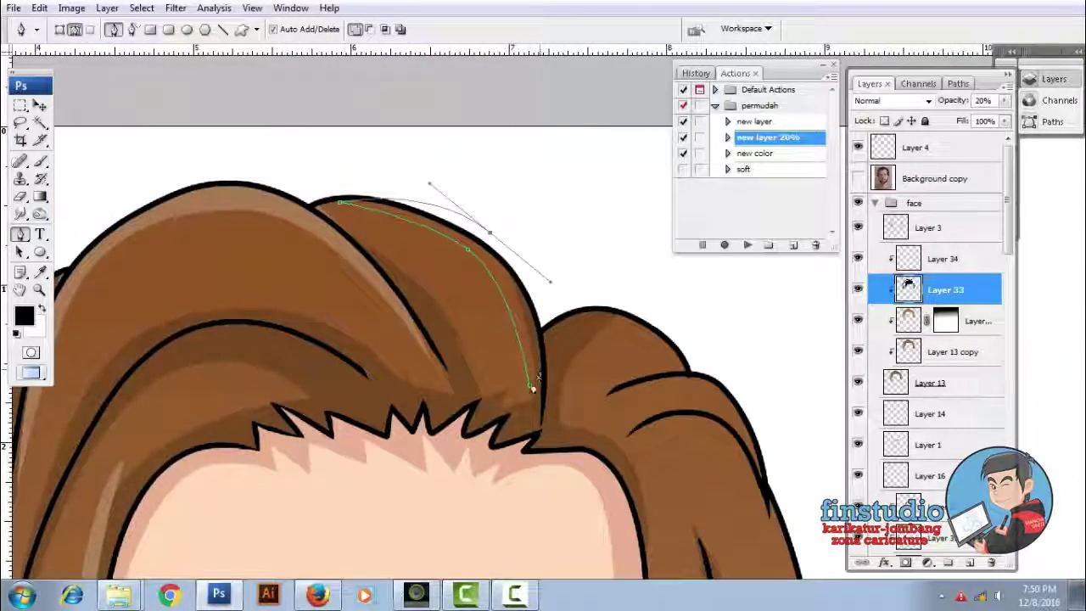
pyautogui.rightClick(531, 190)
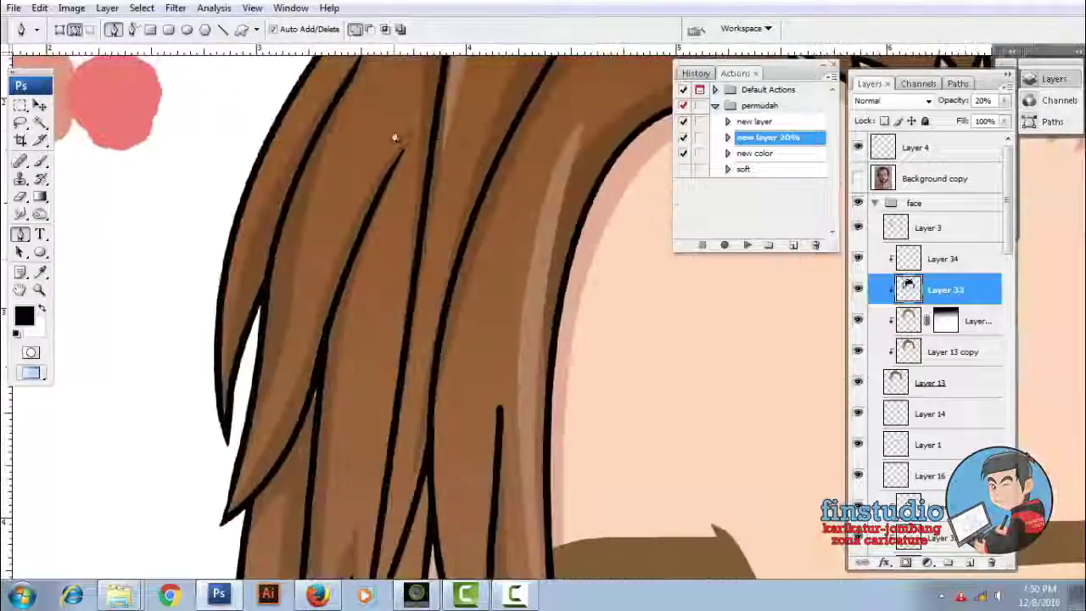
pyautogui.click(238, 487)
pyautogui.click(395, 155)
pyautogui.click(332, 276)
pyautogui.click(307, 303)
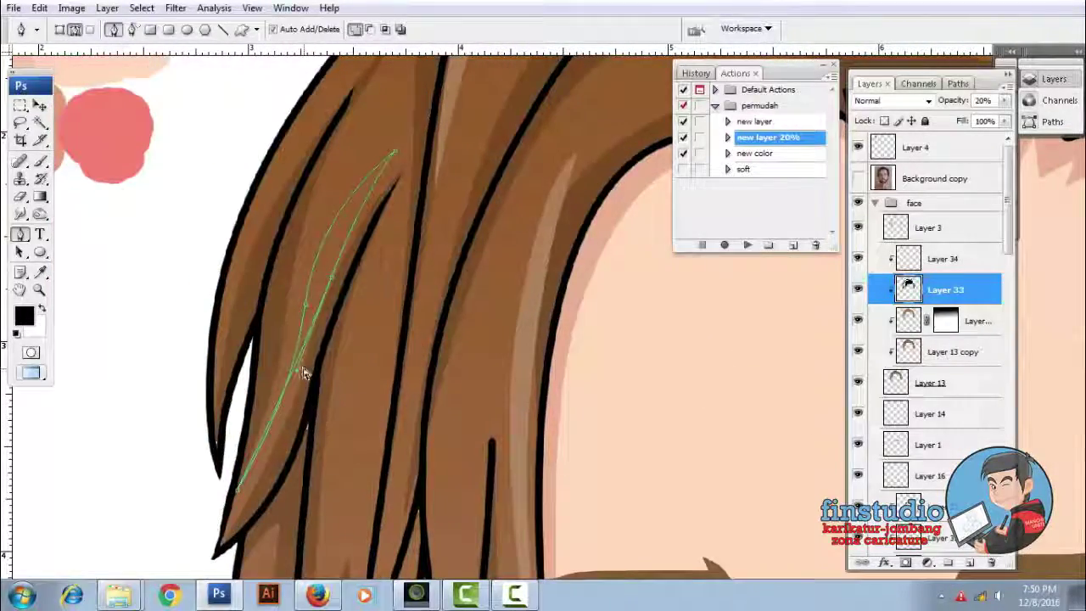
pyautogui.rightClick(368, 162)
pyautogui.click(409, 238)
pyautogui.click(626, 170)
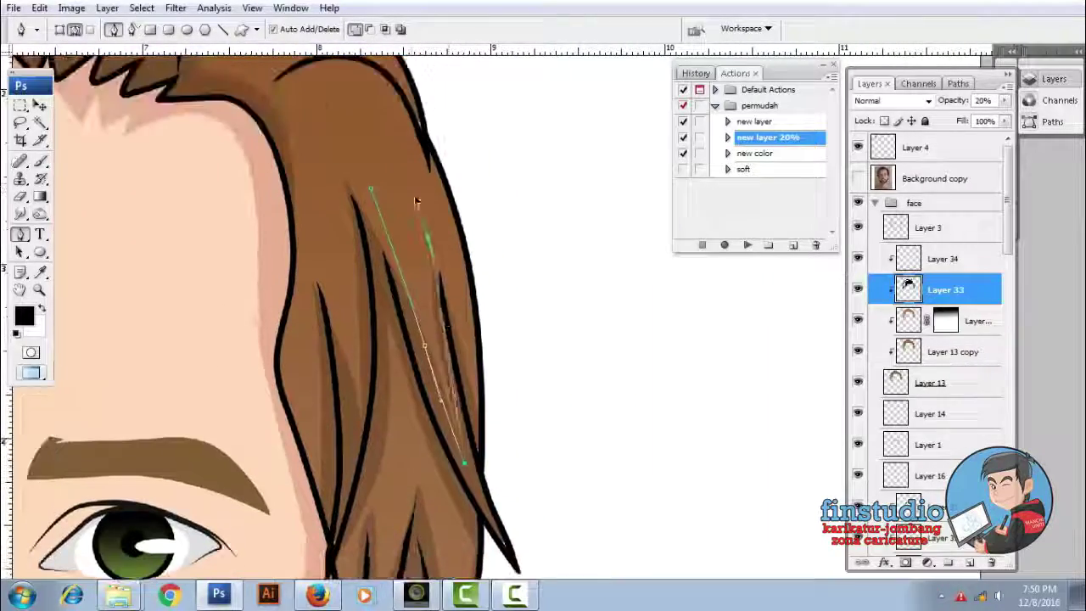
# Close the last strand path, fill it with the lighter brown, and deselect
pyautogui.click(370, 188)
pyautogui.rightClick(504, 125)
pyautogui.click(555, 201)
pyautogui.press('Return')
pyautogui.hotkey('alt', 'BackSpace')
pyautogui.hotkey('ctrl', 'd')
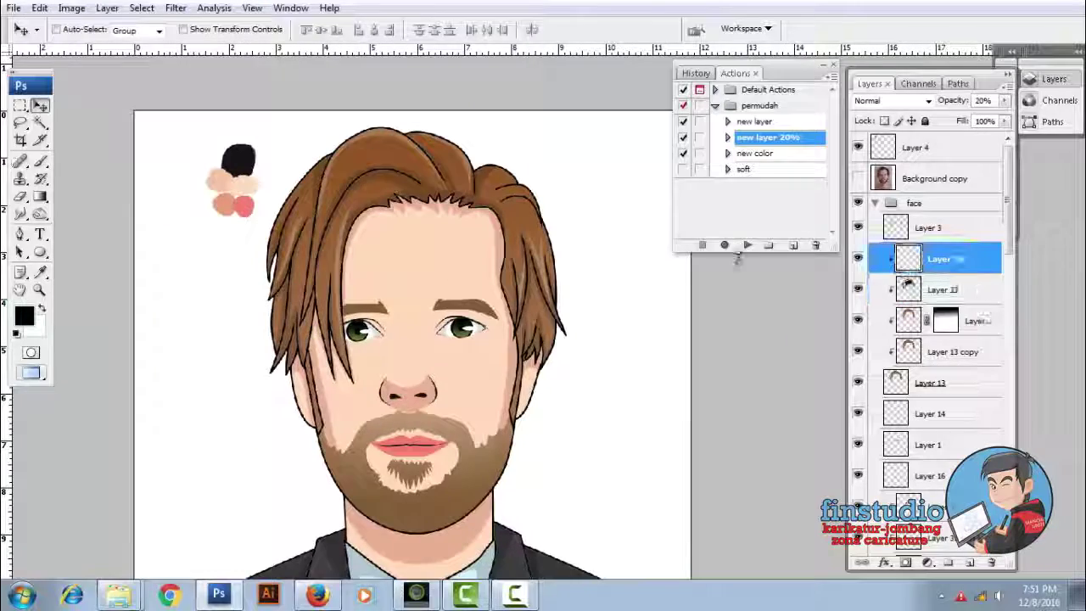
pyautogui.click(39, 161)
pyautogui.rightClick(586, 157)
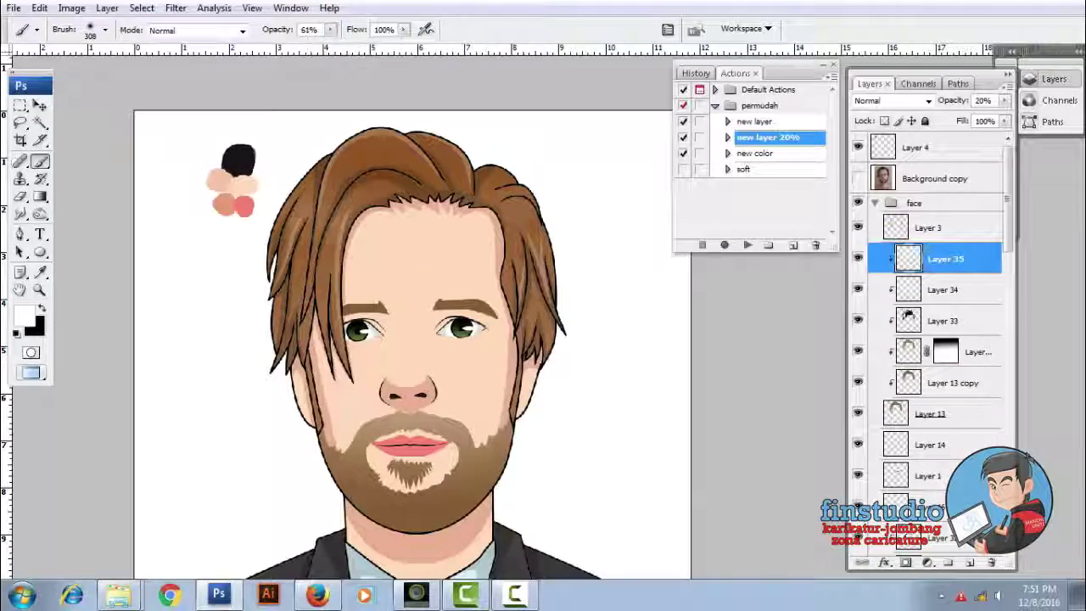
# Scroll the canvas to bring the brows and nose bridge into view
pyautogui.scroll(1, 527, 200)
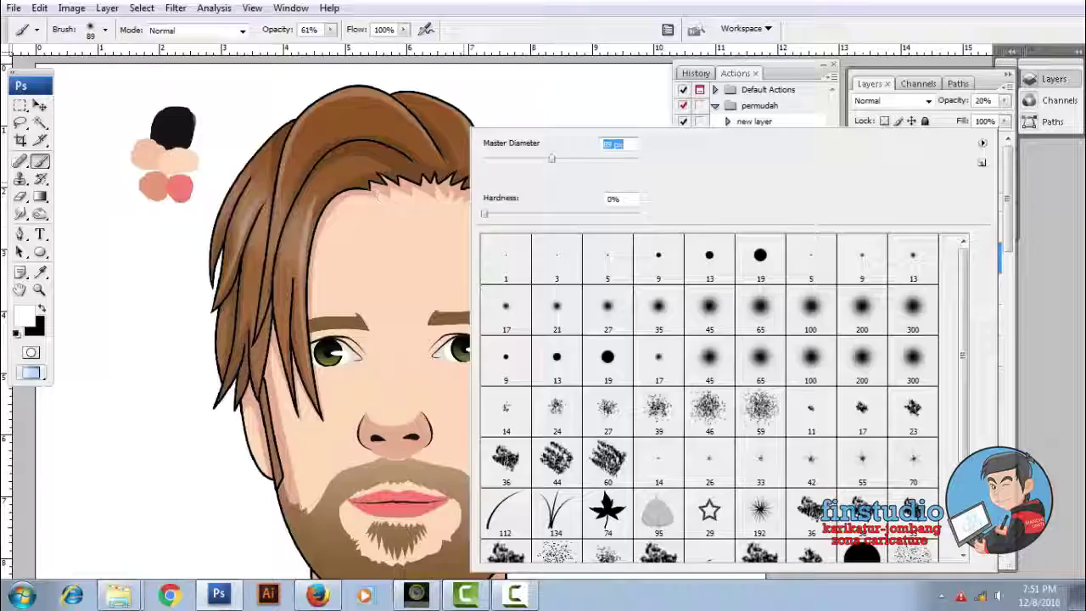
pyautogui.scroll(-3, 492, 154)
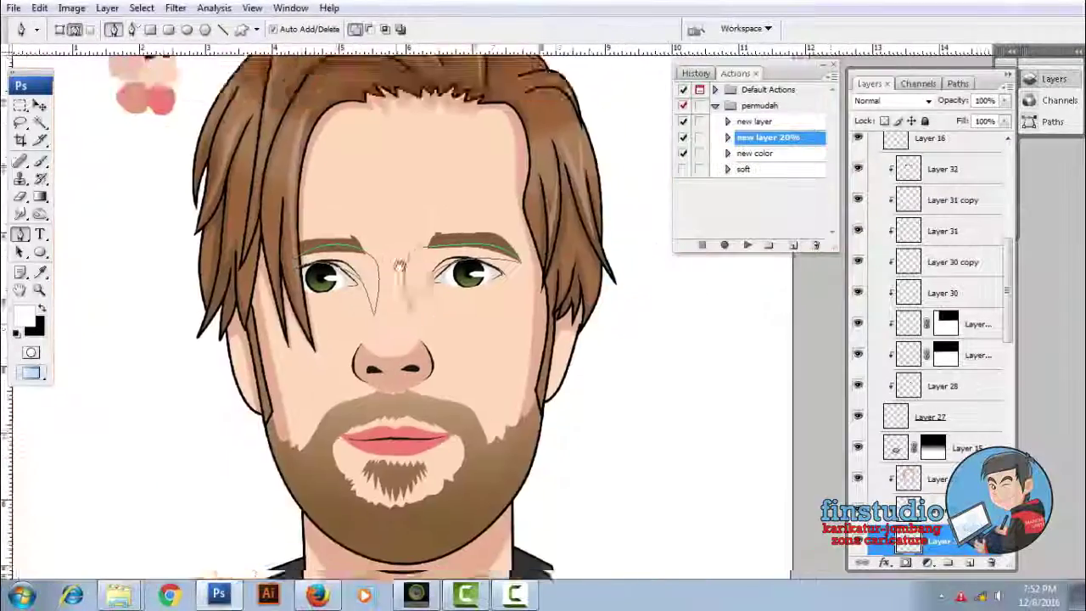
# Turn the brow path into a selection and set the background colour to pink
pyautogui.scroll(2, 385, 312)
pyautogui.click(408, 352)
pyautogui.rightClick(383, 197)
pyautogui.click(446, 271)
pyautogui.click(34, 328)
pyautogui.click(967, 216)
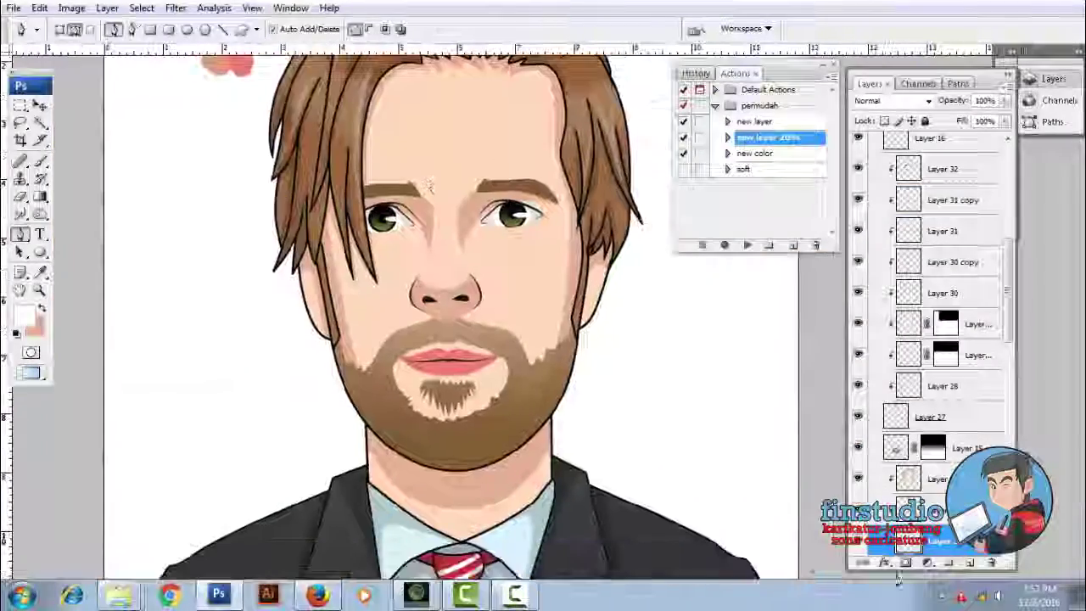
# Switch to the Brush tool with a soft tip and bring the under-eye area into view
pyautogui.press('b')
pyautogui.scroll(2, 404, 207)
pyautogui.rightClick(492, 132)
pyautogui.press('Escape')
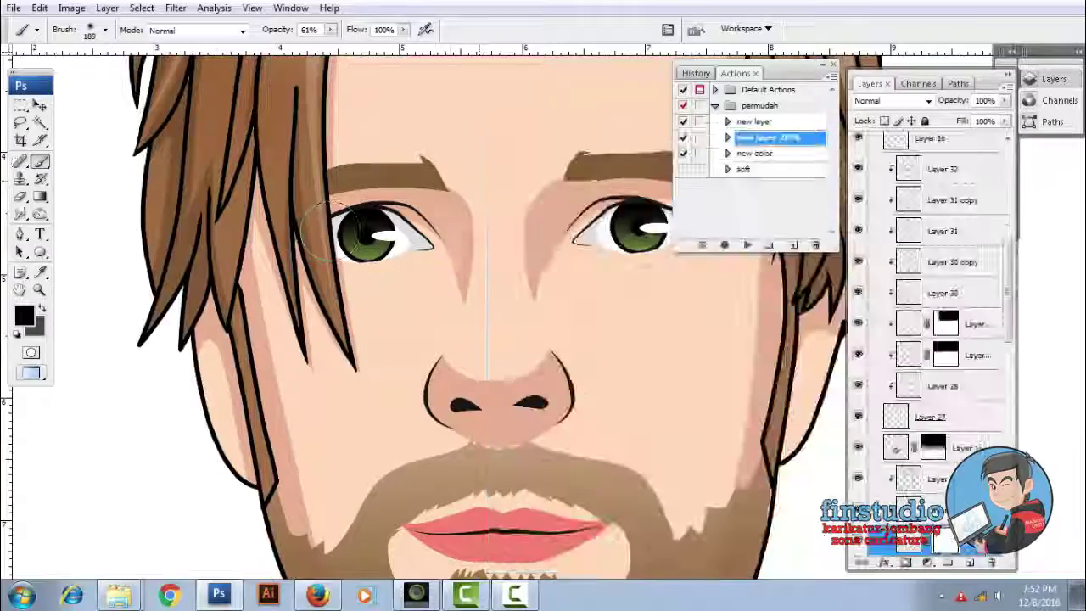
pyautogui.moveTo(582, 275); pyautogui.dragTo(453, 316)
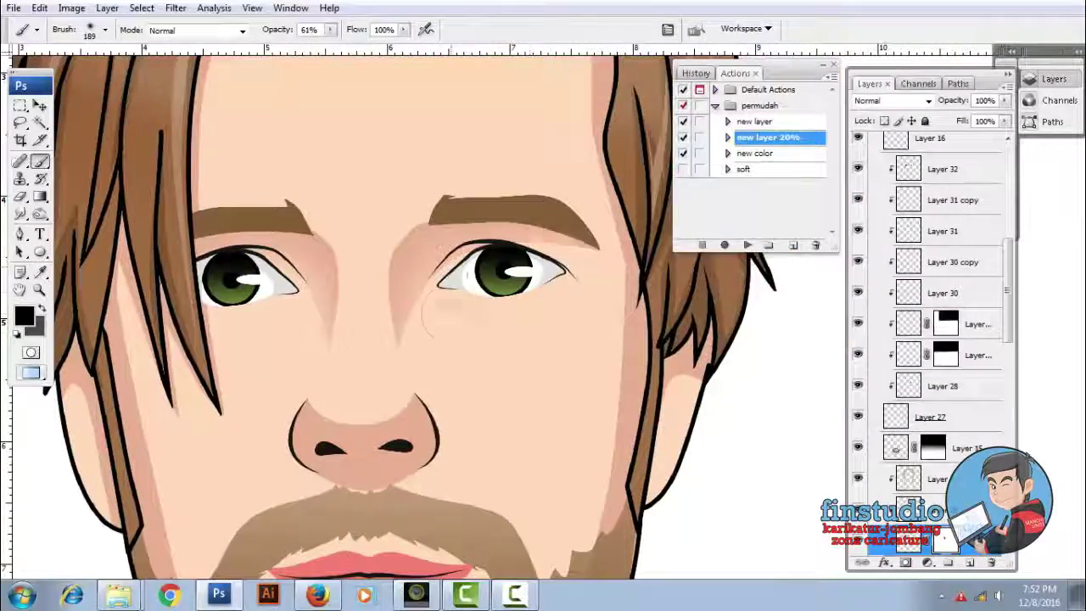
pyautogui.scroll(-3, 341, 229)
pyautogui.scroll(1, 382, 297)
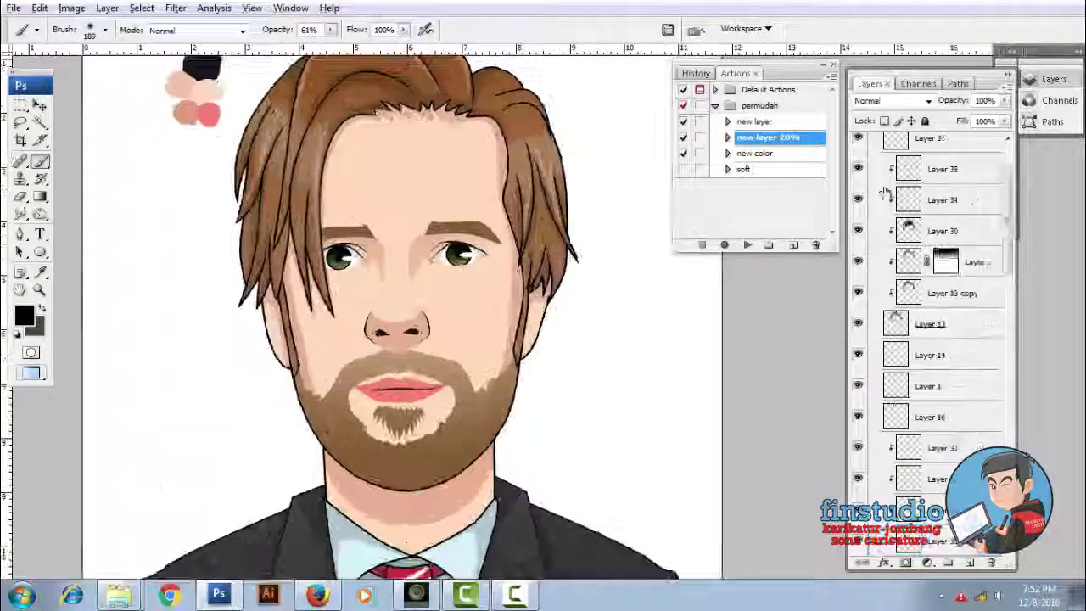
pyautogui.scroll(5, 934, 297)
# Trace the curved under-eye shadow outline with the Pen tool and make it a selection
pyautogui.click(858, 178)
pyautogui.click(858, 178)
pyautogui.press('p')
pyautogui.scroll(3, 357, 255)
pyautogui.moveTo(351, 359); pyautogui.dragTo(428, 281)
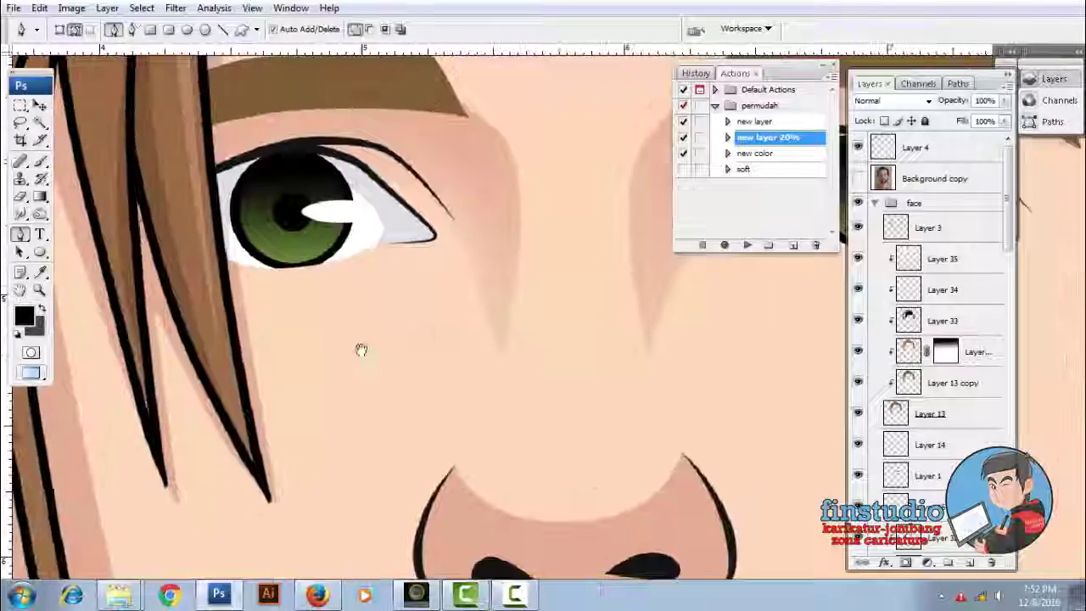
pyautogui.rightClick(494, 223)
pyautogui.click(552, 297)
# Run the 'new layer 20%' action and set the shading layer's opacity to 49%
pyautogui.click(748, 244)
pyautogui.click(519, 227)
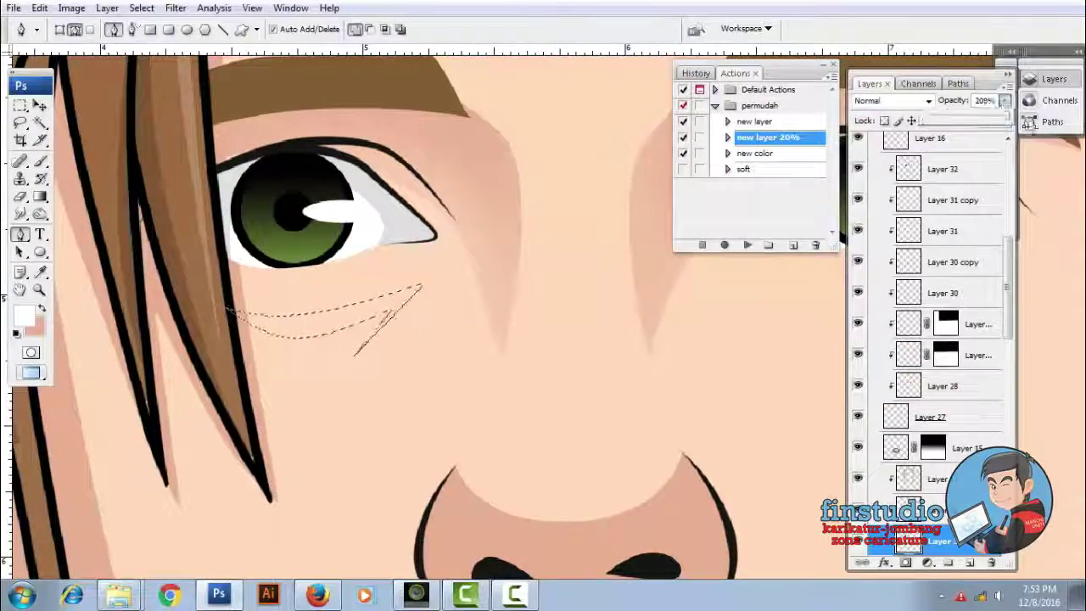
pyautogui.hotkey('ctrl', '-')
pyautogui.hotkey('ctrl', '-')
pyautogui.click(1005, 100)
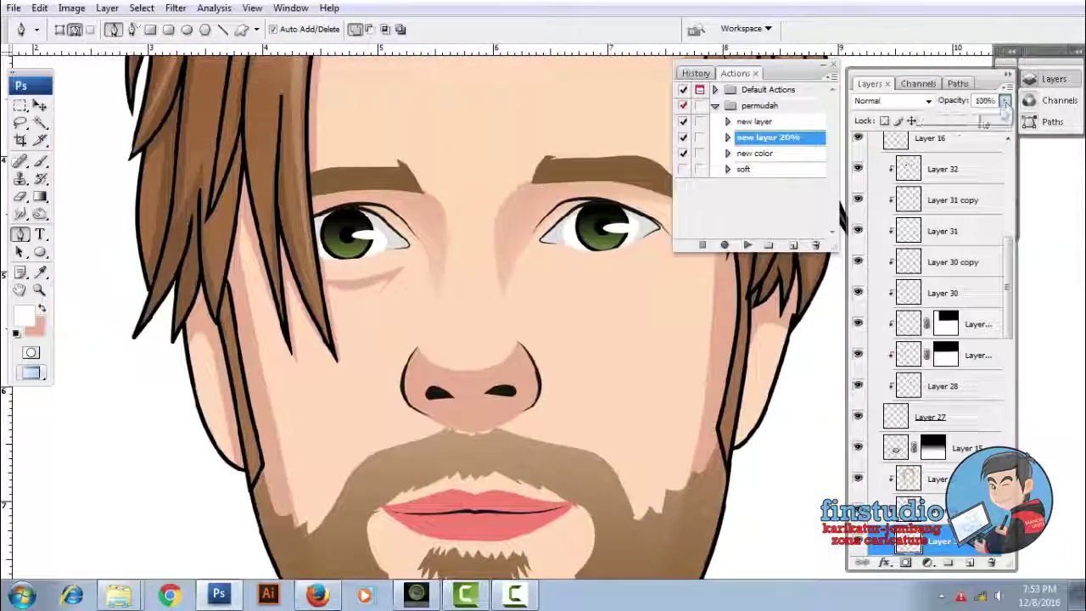
# Free-transform the under-eye shading, apply it, and review the whole caricature
pyautogui.hotkey('ctrl', '+')
pyautogui.hotkey('ctrl', 't')
pyautogui.rightClick(509, 284)
pyautogui.press('Escape')
pyautogui.press('Return')
pyautogui.hotkey('ctrl', '-')
pyautogui.hotkey('ctrl', '-')
pyautogui.hotkey('ctrl', '-')
pyautogui.hotkey('ctrl', '+')
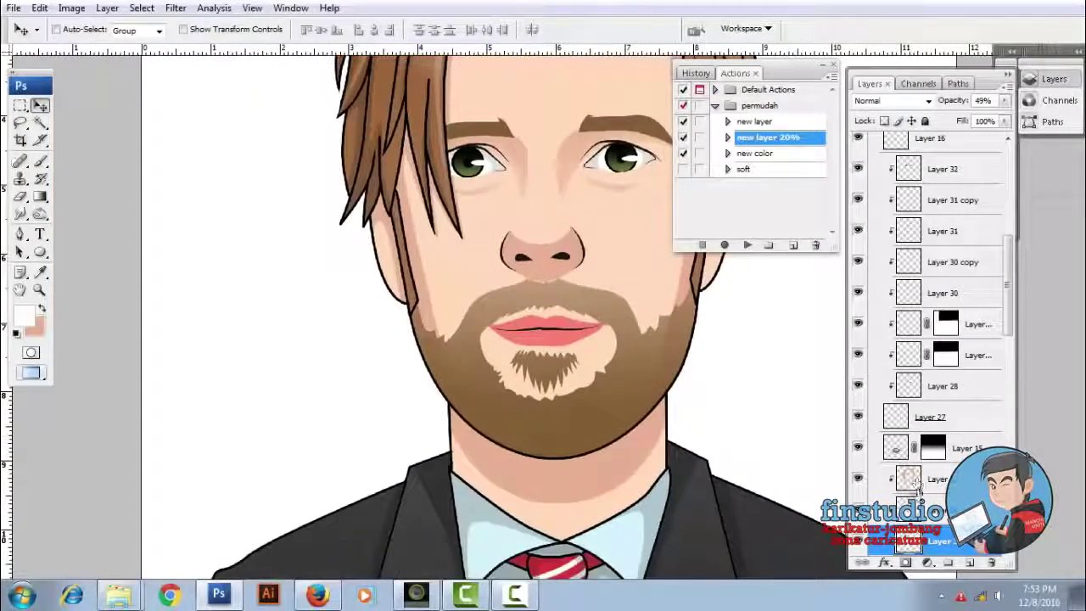
# Draw a white-filled oval highlight on the cheek under the hair strand
pyautogui.click(933, 479)
pyautogui.hotkey('ctrl', '+')
pyautogui.hotkey('ctrl', '+')
pyautogui.press('u')
pyautogui.moveTo(259, 311); pyautogui.dragTo(366, 339)
pyautogui.rightClick(388, 264)
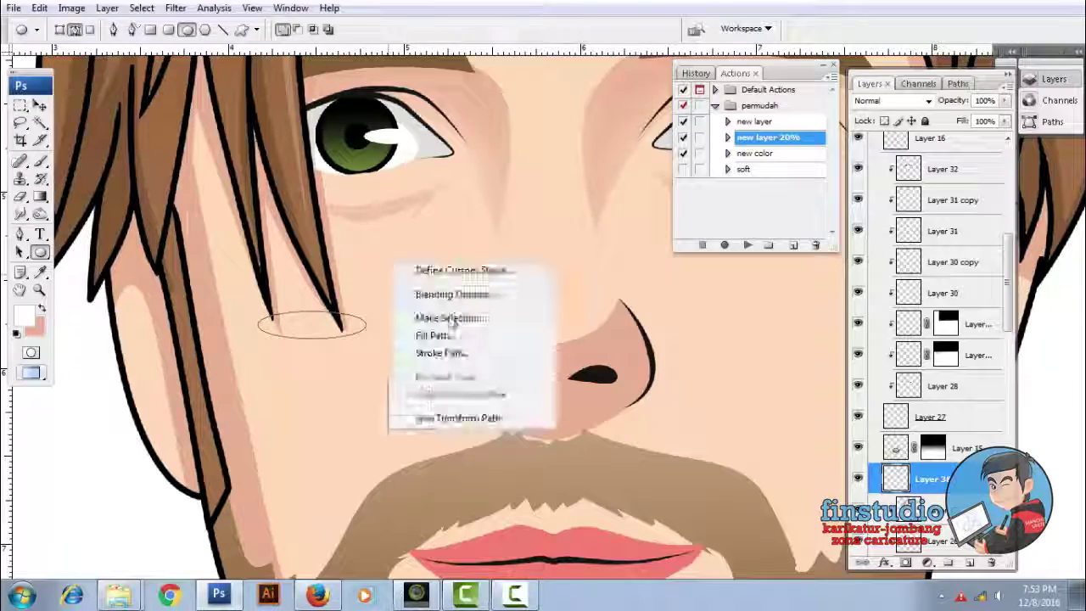
pyautogui.hotkey('alt', 'BackSpace')
pyautogui.hotkey('ctrl', 'd')
# Fade the cheek highlight with a gradient layer mask and rotate it to follow the cheek
pyautogui.click(905, 563)
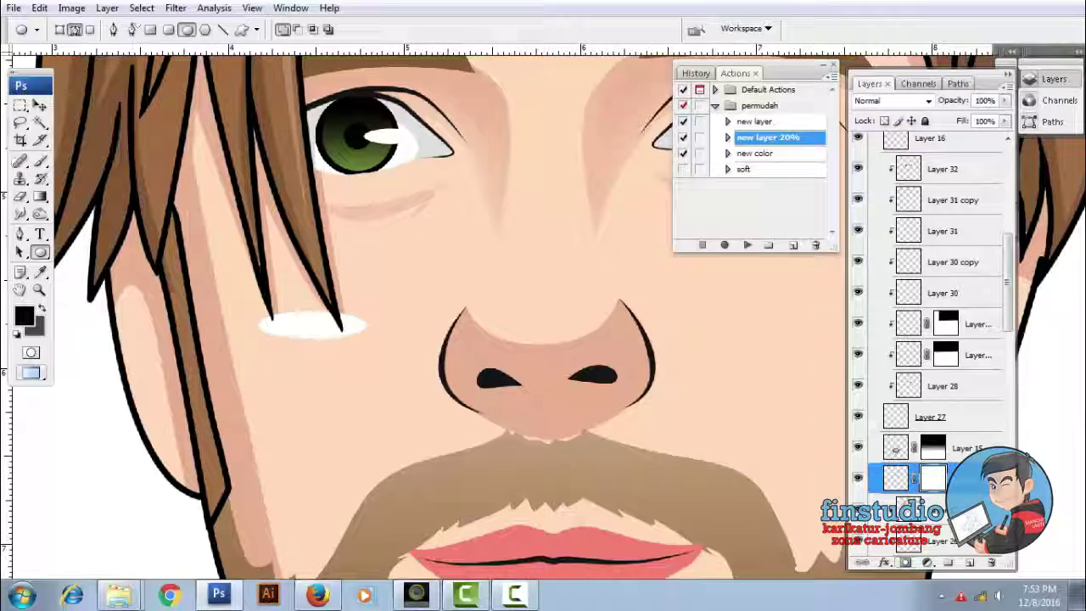
pyautogui.moveTo(361, 329); pyautogui.dragTo(280, 326)
pyautogui.hotkey('ctrl', 't')
pyautogui.moveTo(424, 305); pyautogui.dragTo(399, 280)
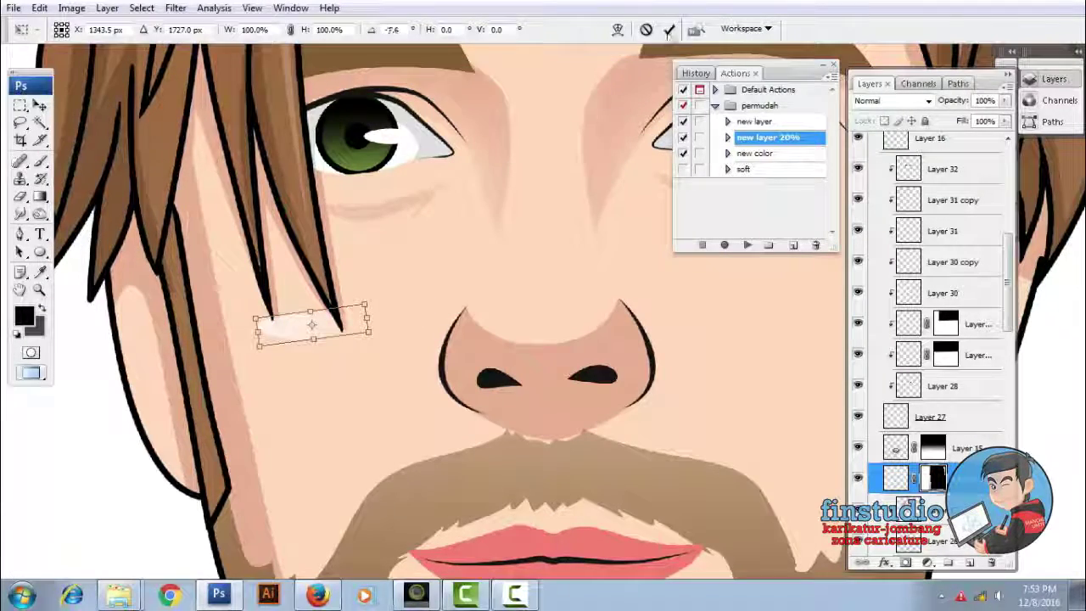
pyautogui.press('Return')
pyautogui.hotkey('ctrl', '-')
pyautogui.hotkey('ctrl', '-')
# Copy the highlight, mirroring one to the right cheek and turning another upright along the nose
pyautogui.hotkey('ctrl', 't')
pyautogui.rightClick(477, 261)
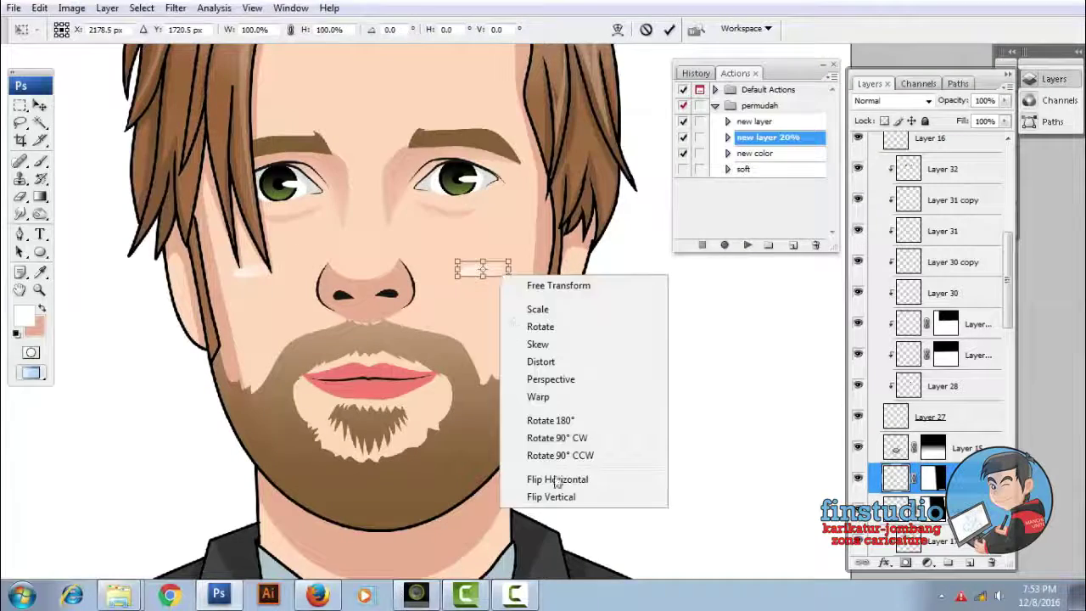
pyautogui.click(552, 482)
pyautogui.hotkey('ctrl', '+')
pyautogui.rightClick(437, 258)
pyautogui.click(492, 436)
pyautogui.click(669, 29)
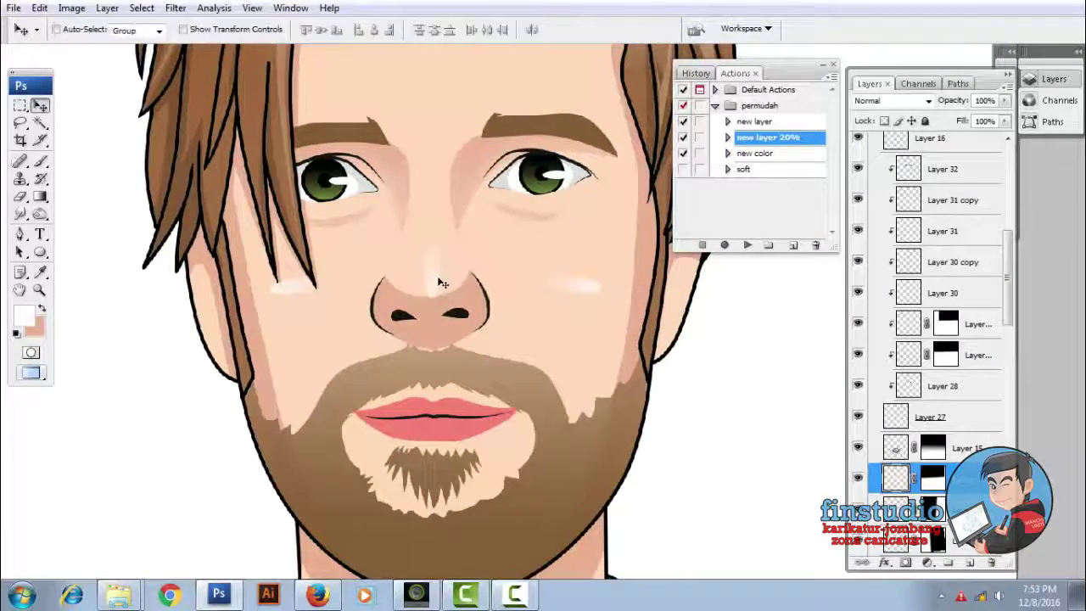
# Review the highlights and select the layer beneath the beard for shading
pyautogui.hotkey('ctrl', '-')
pyautogui.hotkey('ctrl', '+')
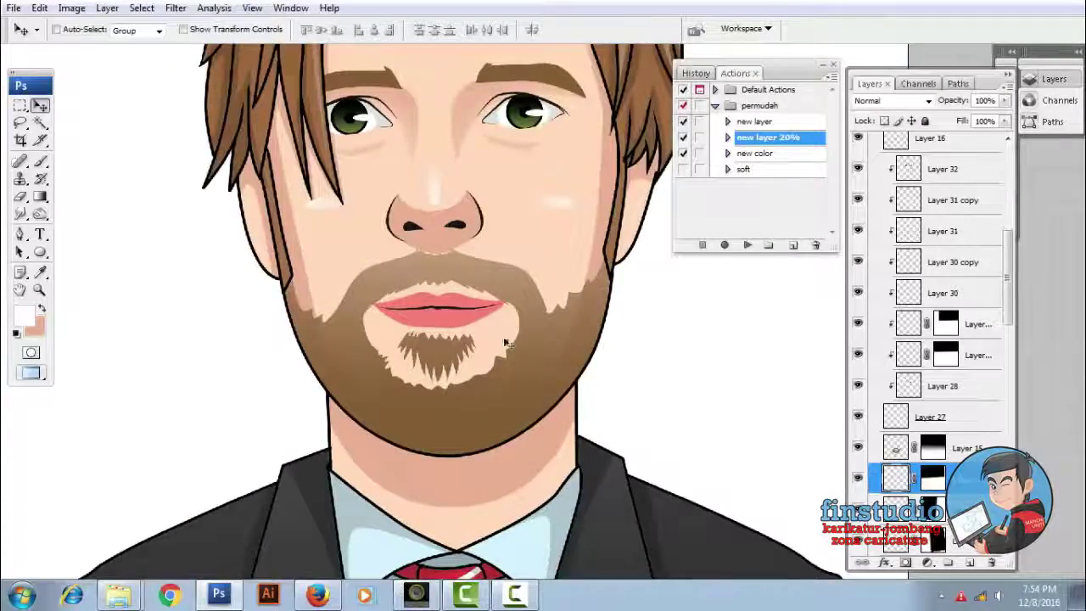
pyautogui.hotkey('ctrl', '+')
pyautogui.rightClick(528, 299)
pyautogui.click(560, 325)
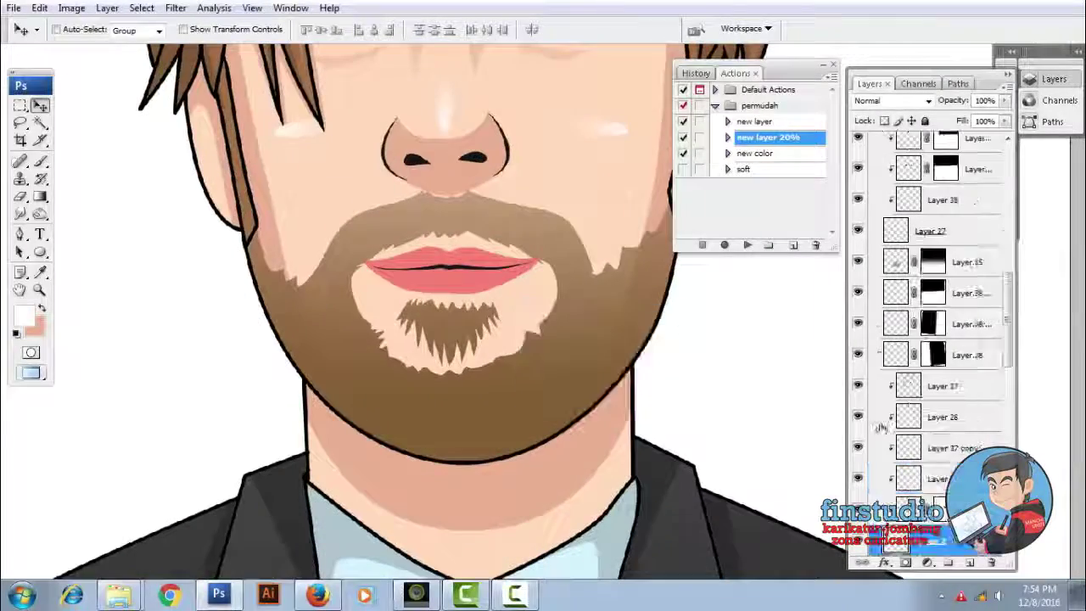
# Trace a closed Pen path around the chin area inside the beard
pyautogui.press('p')
pyautogui.scroll(1, 509, 297)
pyautogui.click(317, 289)
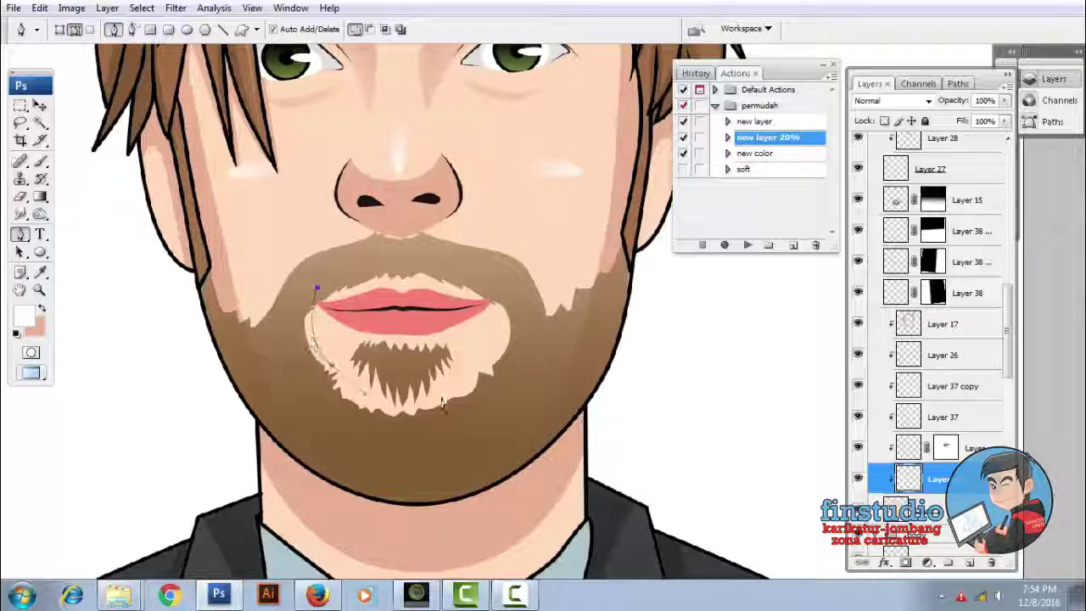
pyautogui.moveTo(391, 440); pyautogui.dragTo(344, 442)
pyautogui.moveTo(264, 344); pyautogui.dragTo(269, 316)
pyautogui.click(316, 290)
# Convert the chin path into a selection
pyautogui.rightClick(357, 270)
pyautogui.click(416, 320)
pyautogui.click(702, 225)
pyautogui.rightClick(438, 285)
pyautogui.click(497, 364)
# Fit the image on screen, reset the colours and apply gradient masking to the chin shading
pyautogui.press('Return')
pyautogui.hotkey('ctrl', '0')
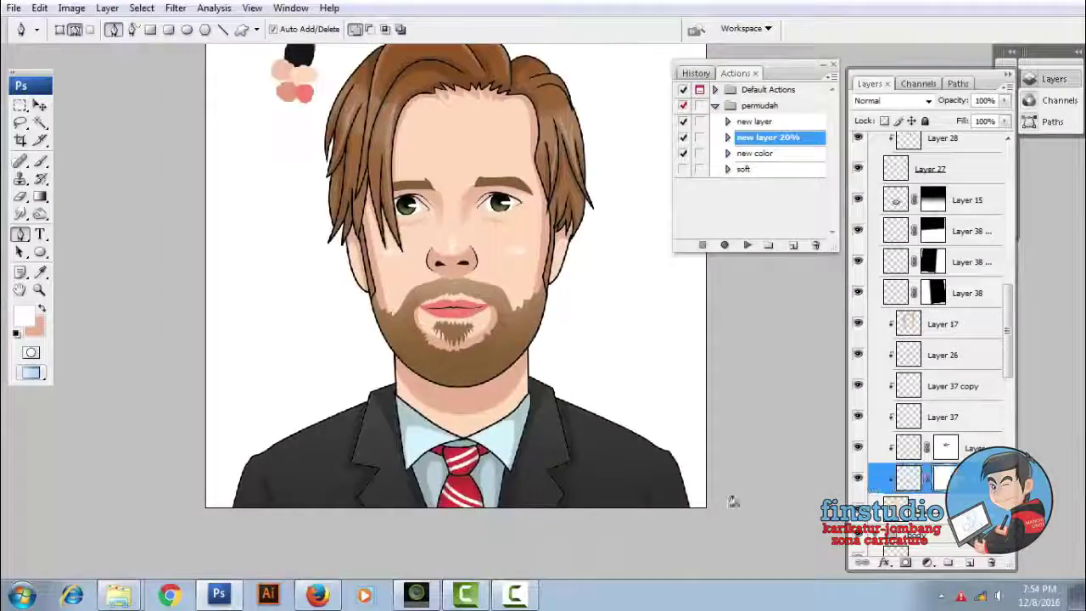
pyautogui.press('d')
pyautogui.press('g')
pyautogui.press('v')
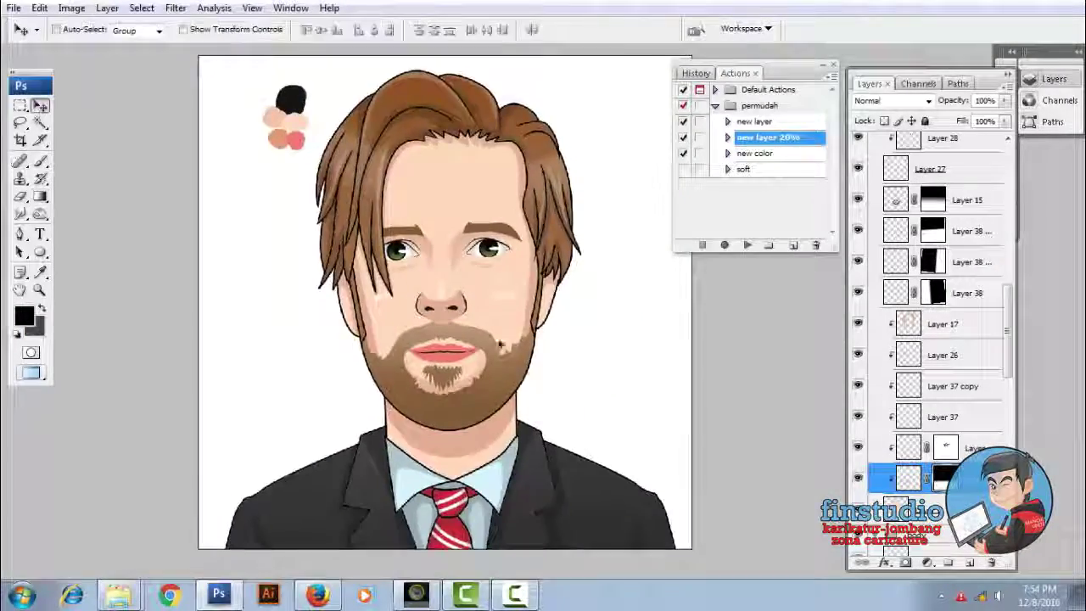
pyautogui.scroll(5, 441, 347)
# Select the lips layer and shift its hue slightly with Hue/Saturation
pyautogui.rightClick(490, 359)
pyautogui.click(521, 395)
pyautogui.hotkey('ctrl', 'u')
pyautogui.moveTo(816, 280); pyautogui.dragTo(828, 280)
pyautogui.press('Return')
pyautogui.click(20, 234)
pyautogui.scroll(2, 396, 388)
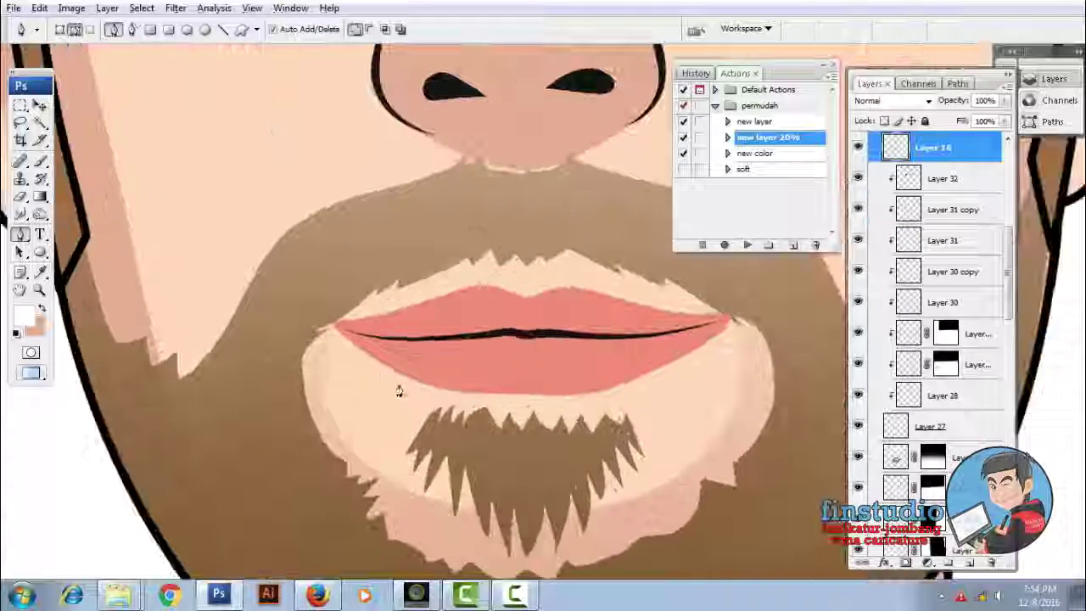
# Trace a closed Pen path around the upper lip
pyautogui.hscroll(2, 351, 347)
pyautogui.moveTo(257, 344); pyautogui.dragTo(256, 387)
pyautogui.click(405, 338)
pyautogui.click(533, 333)
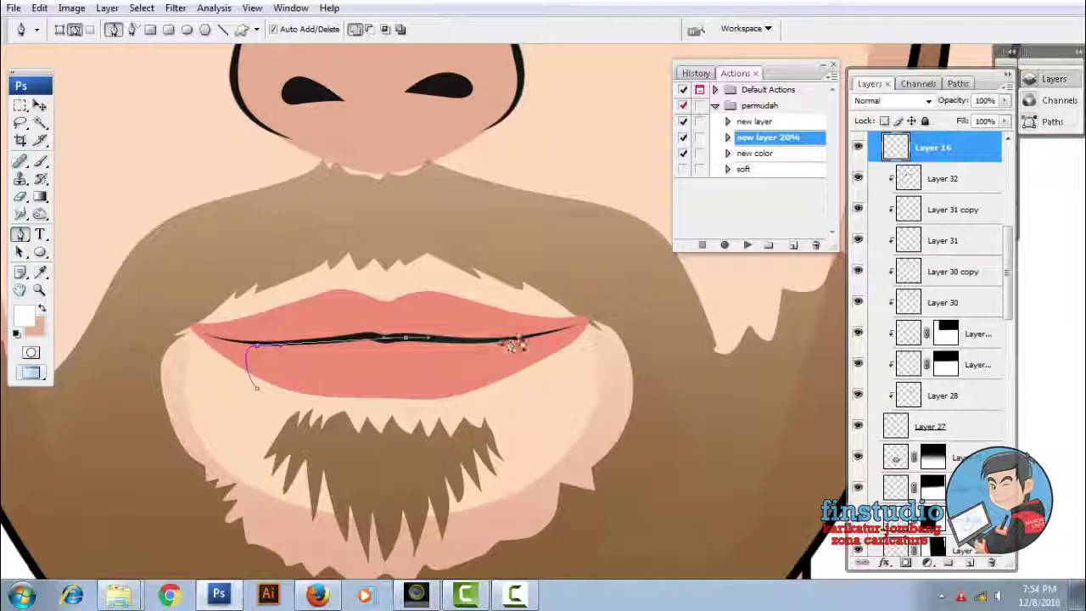
pyautogui.hscroll(-2, 513, 402)
pyautogui.click(644, 276)
pyautogui.click(280, 306)
# Make the lip path a selection and darken it on a new layer with Lightness -11
pyautogui.rightClick(400, 226)
pyautogui.press('Return')
pyautogui.press('F2')
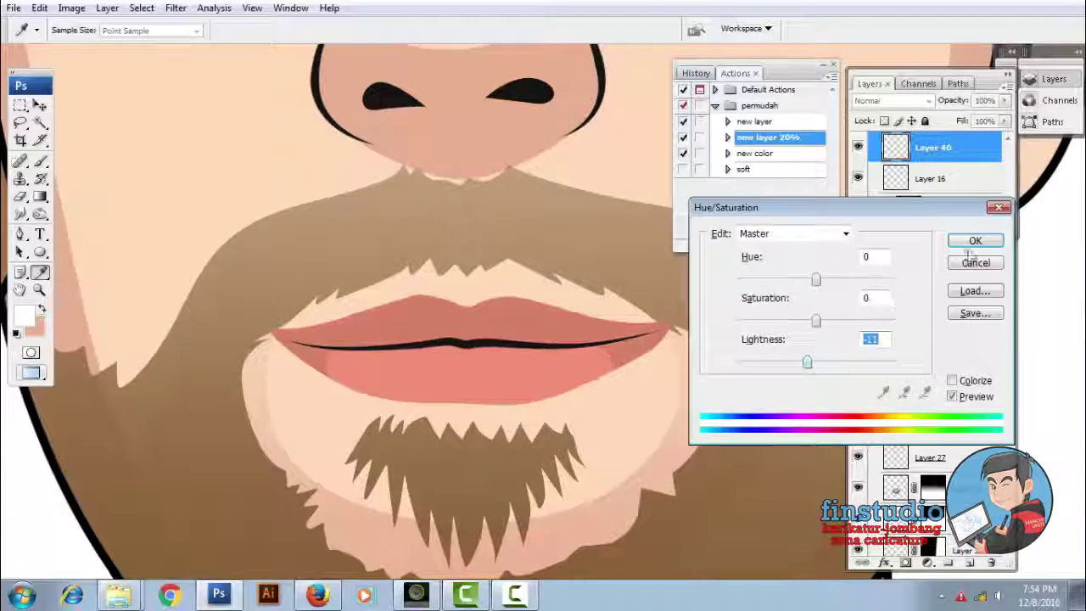
pyautogui.hotkey('ctrl', '-')
pyautogui.hotkey('ctrl', '-')
pyautogui.hotkey('ctrl', '-')
pyautogui.hotkey('ctrl', '-')
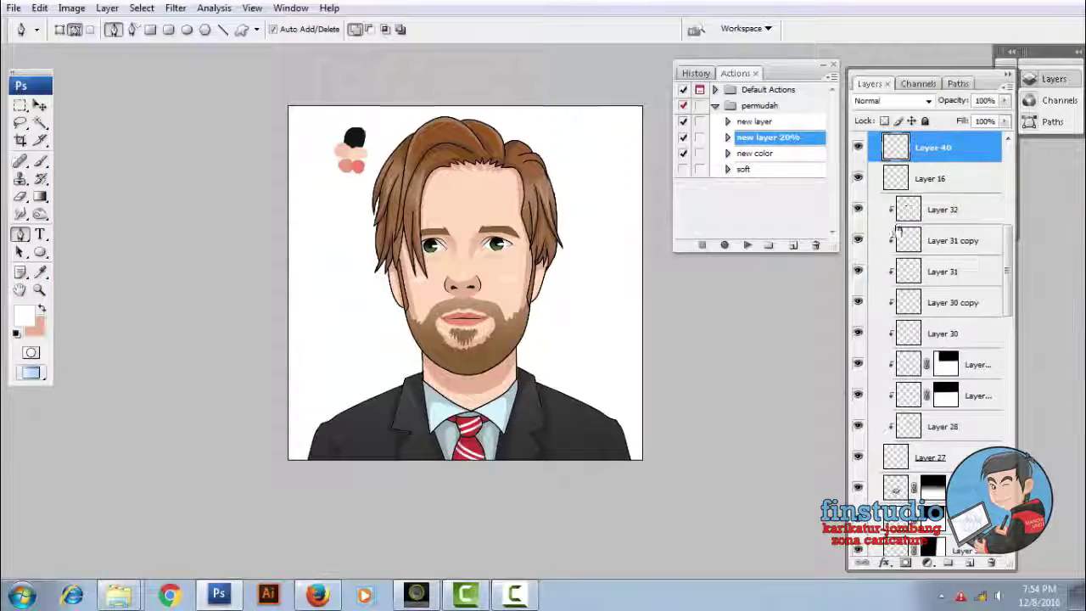
pyautogui.scroll(4, 867, 161)
pyautogui.scroll(-5, 933, 339)
pyautogui.scroll(-5, 933, 340)
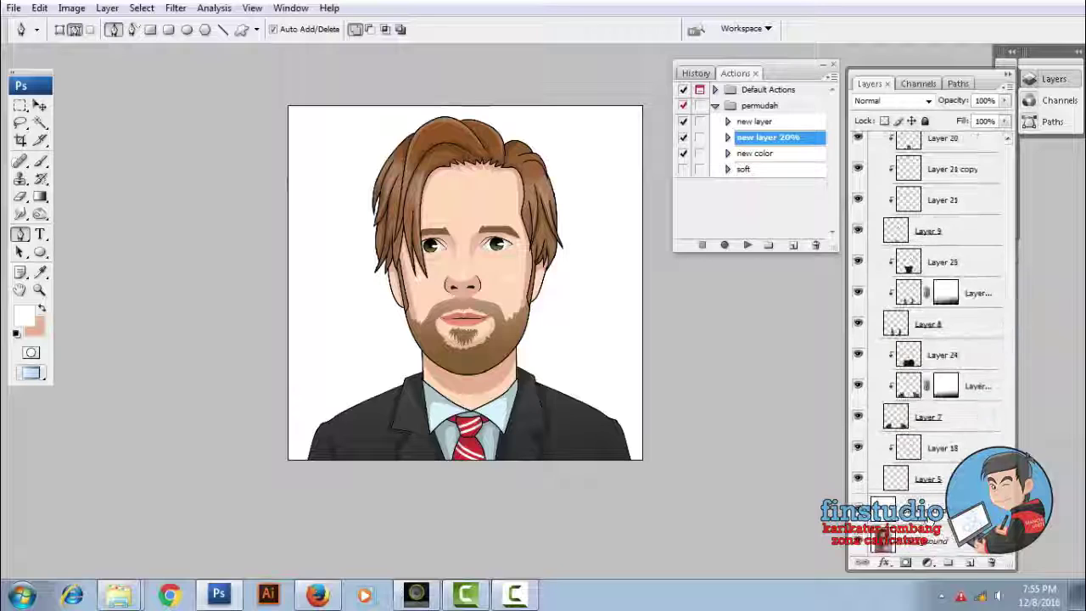
# Add a pink Solid Color fill layer as the background
pyautogui.click(927, 563)
pyautogui.click(967, 251)
pyautogui.moveTo(677, 235); pyautogui.dragTo(711, 232)
pyautogui.click(695, 235)
pyautogui.click(971, 219)
# Group the face and body groups together and rotate the figure about 1.5°
pyautogui.moveTo(1008, 410); pyautogui.dragTo(1008, 144)
pyautogui.click(875, 204)
pyautogui.click(917, 203)
pyautogui.hotkey('ctrl', 'g')
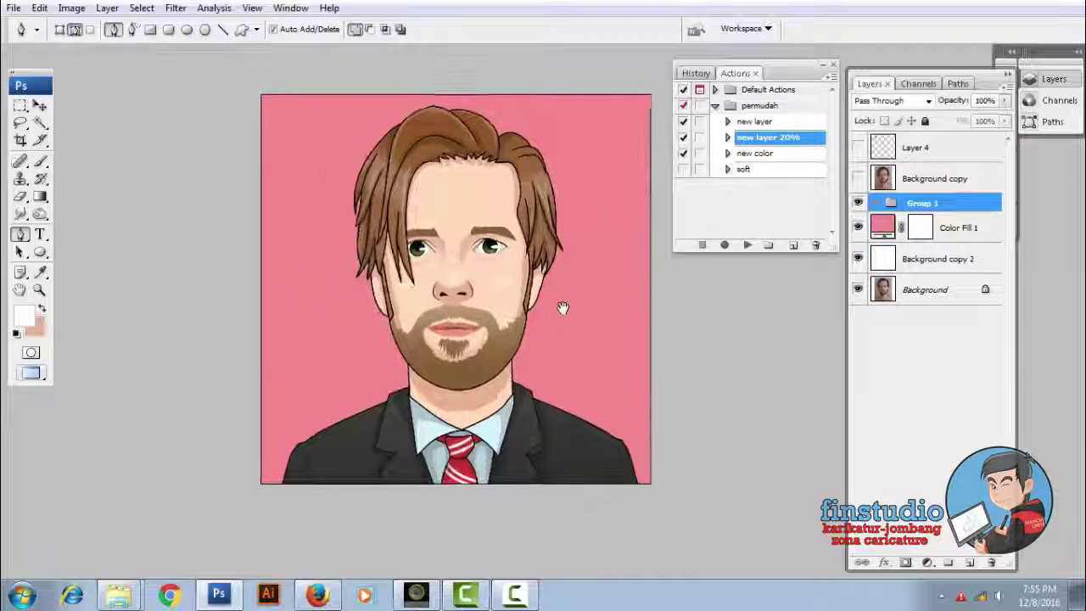
pyautogui.hotkey('ctrl', 't')
pyautogui.moveTo(667, 245); pyautogui.dragTo(670, 245)
pyautogui.click(669, 30)
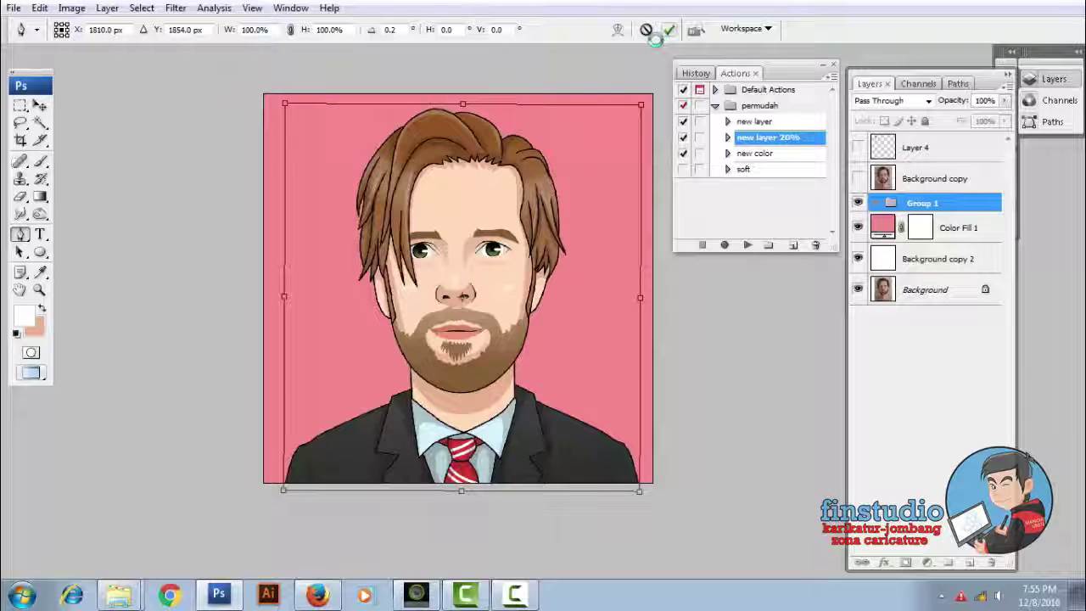